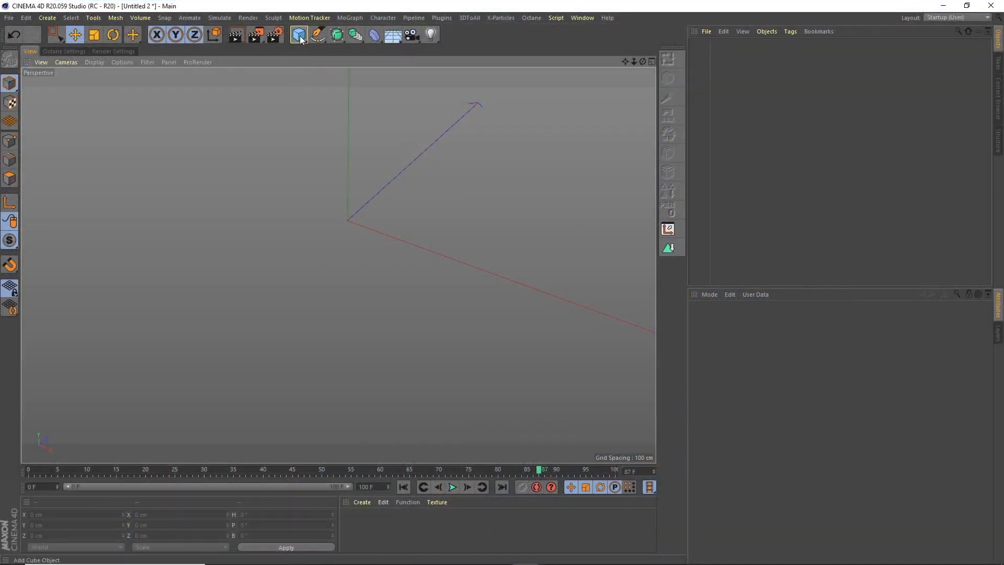
# Add a Plane with a width of 300 cm and display the viewport in Gouraud Shading (Lines).
pyautogui.click(298, 34)
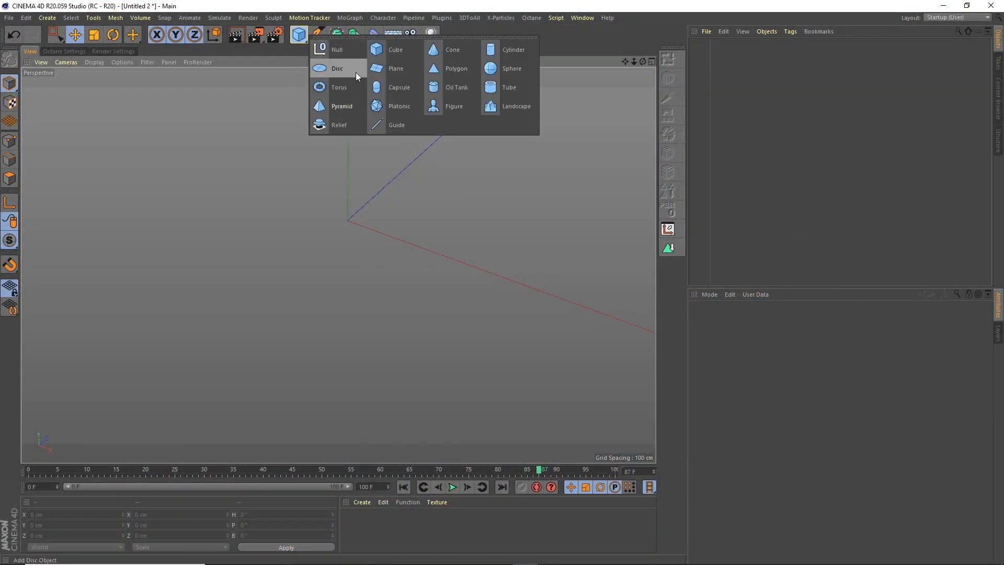
pyautogui.click(392, 69)
pyautogui.click(758, 341)
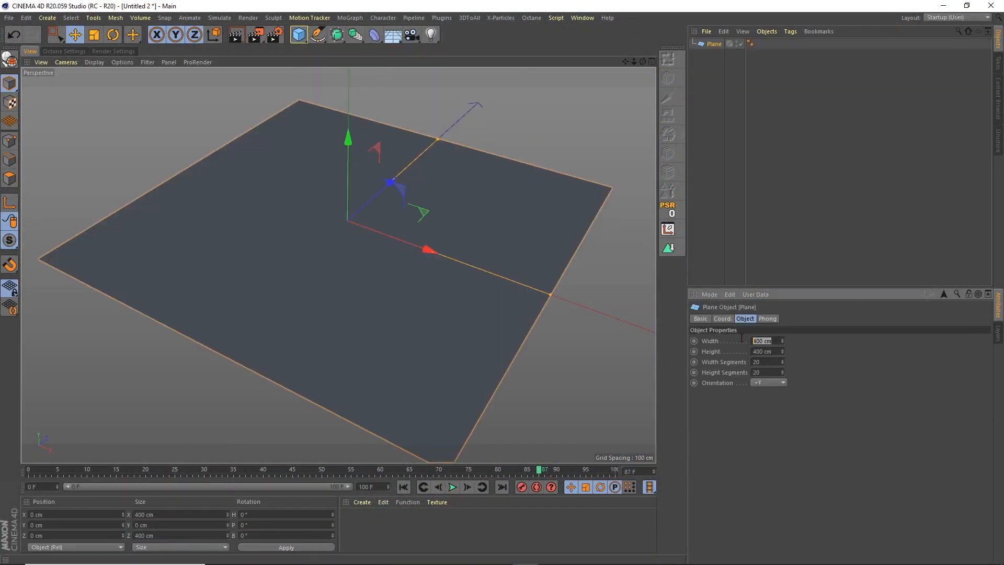
pyautogui.write('300')
pyautogui.press('Return')
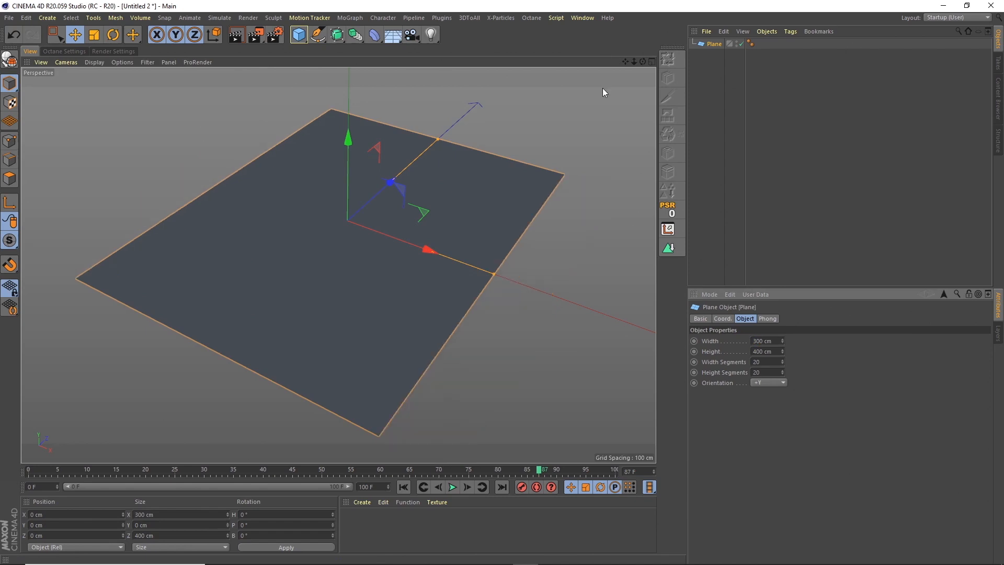
pyautogui.click(94, 62)
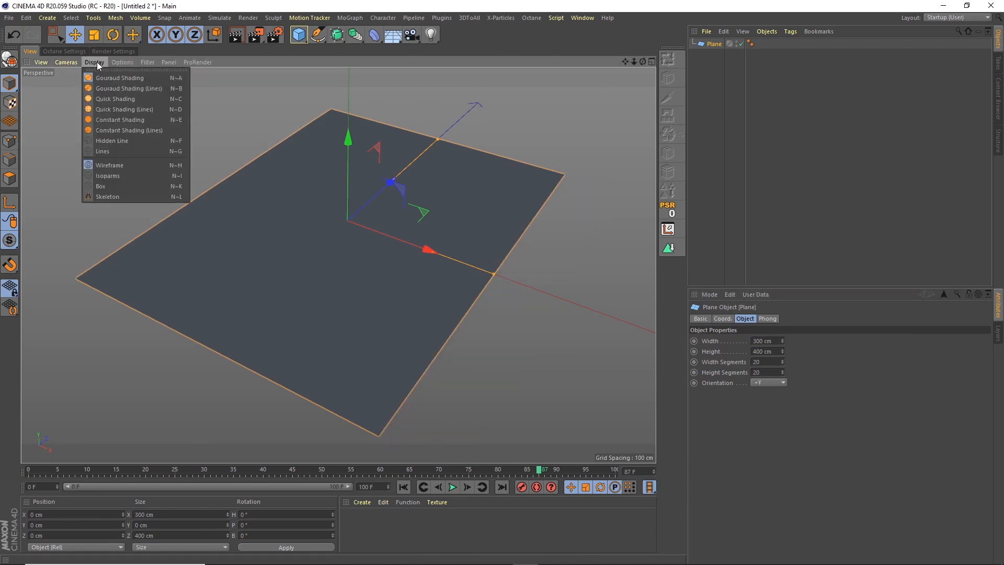
pyautogui.click(121, 88)
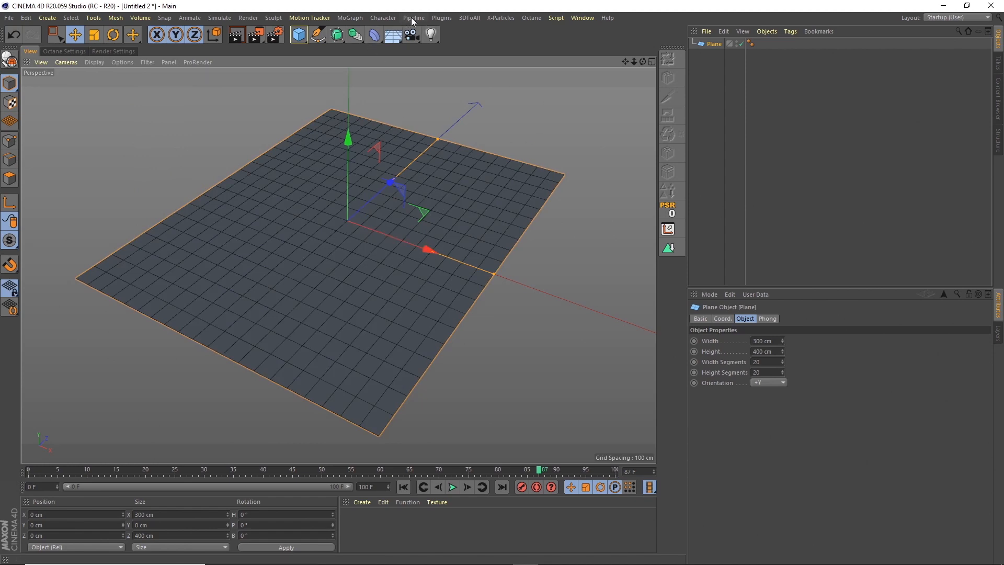
# Add a Divider plugin object and make the Plane its child.
pyautogui.click(440, 17)
pyautogui.click(454, 79)
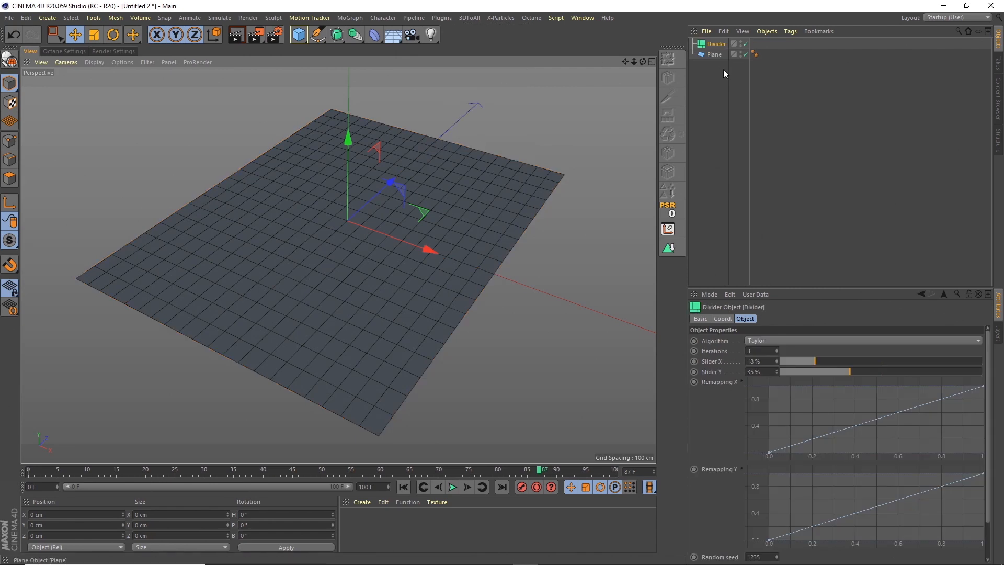
pyautogui.moveTo(711, 54); pyautogui.dragTo(718, 44)
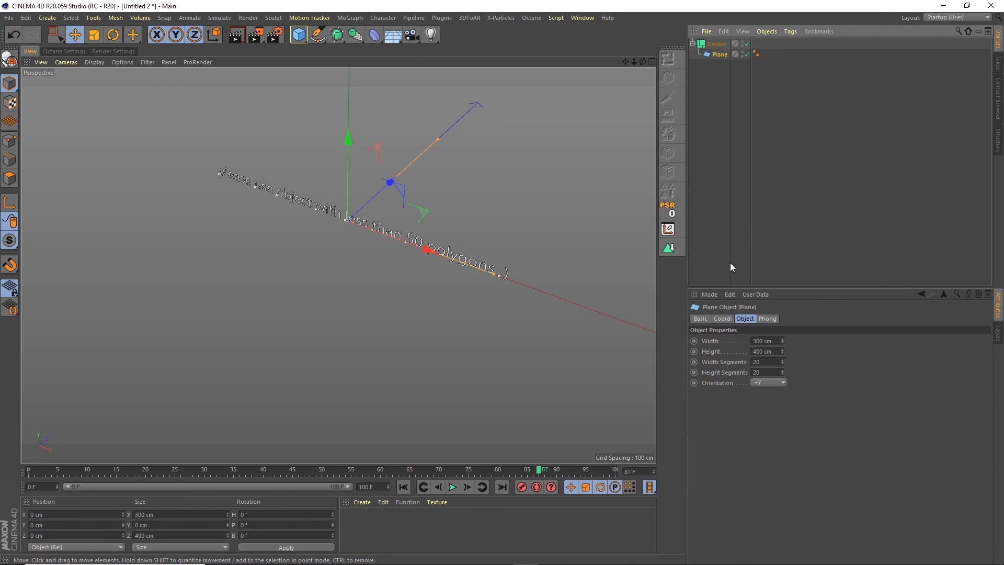
# Set the Plane to 1 width segment and 2 height segments, and toggle the Divider off and on to compare.
pyautogui.doubleClick(758, 362)
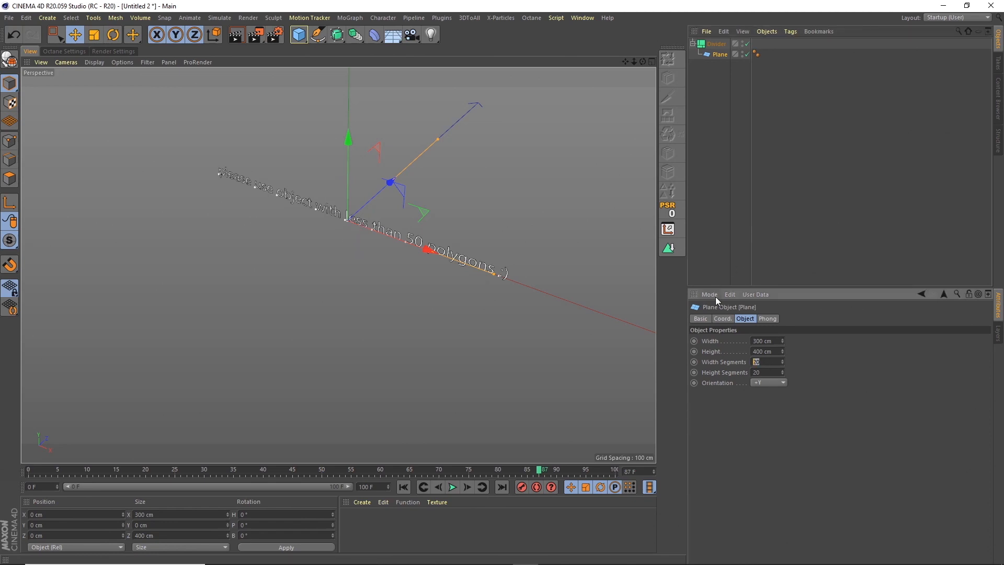
pyautogui.write('1')
pyautogui.press('Tab')
pyautogui.write('2')
pyautogui.press('Tab')
pyautogui.click(747, 44)
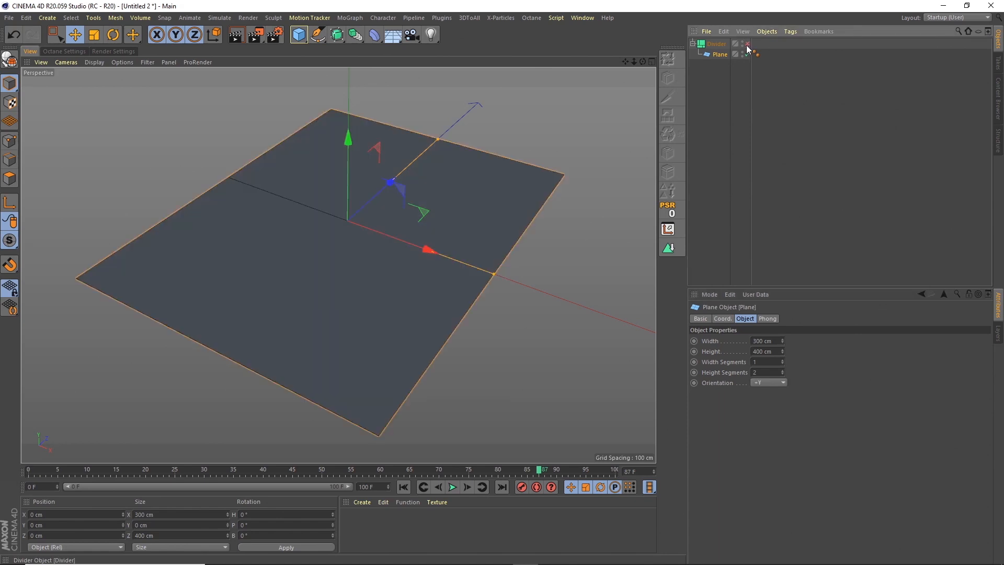
pyautogui.click(747, 44)
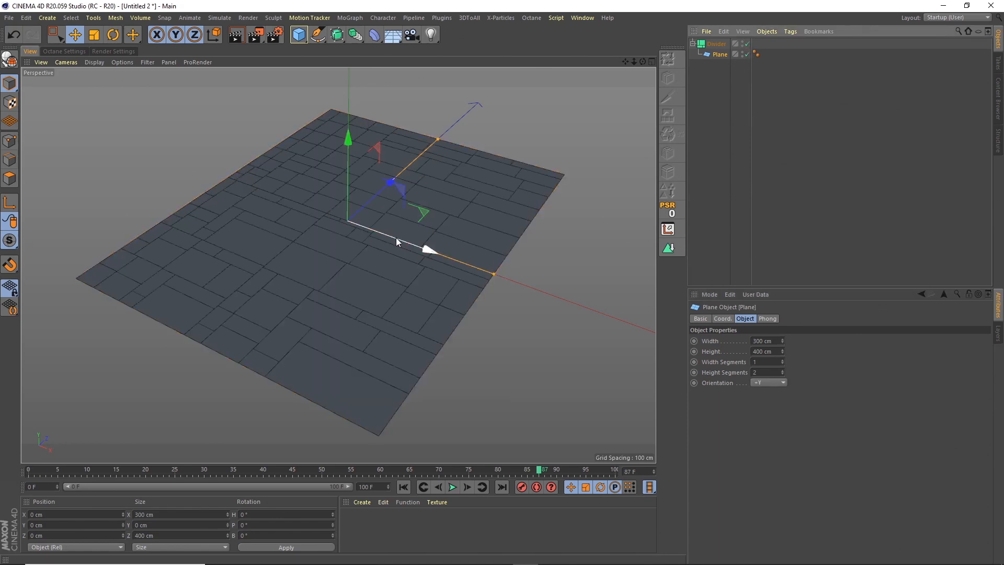
# Try a Plane width of 3500 cm, and restore it to 300 cm while the Divider is temporarily disabled.
pyautogui.click(764, 341)
pyautogui.write('3500')
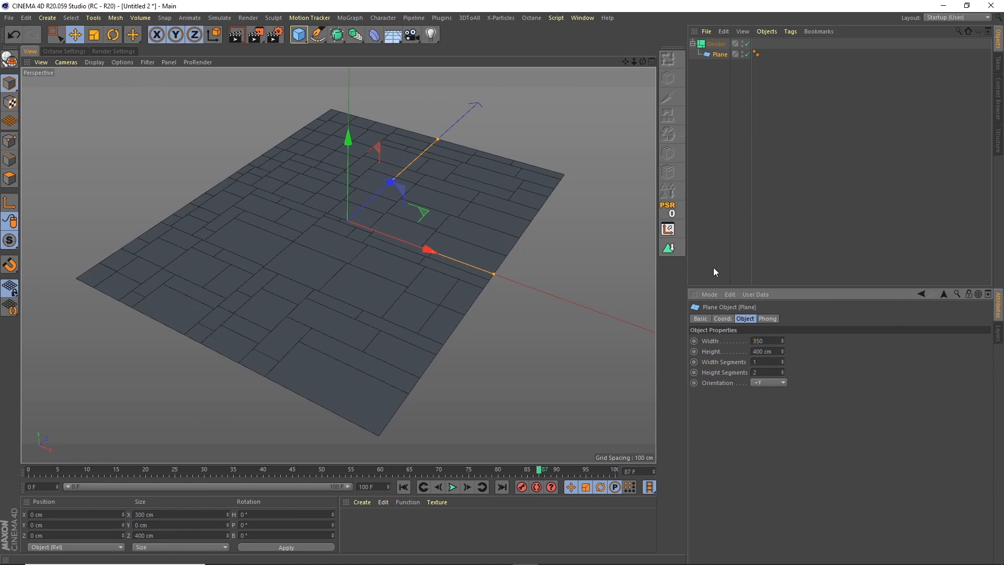
pyautogui.press('Return')
pyautogui.click(747, 44)
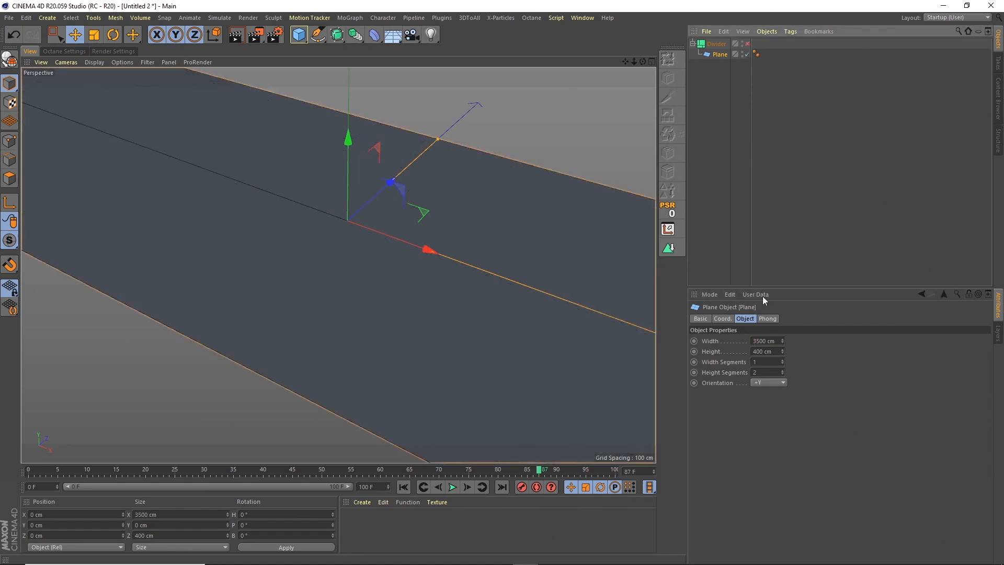
pyautogui.click(764, 340)
pyautogui.write('300')
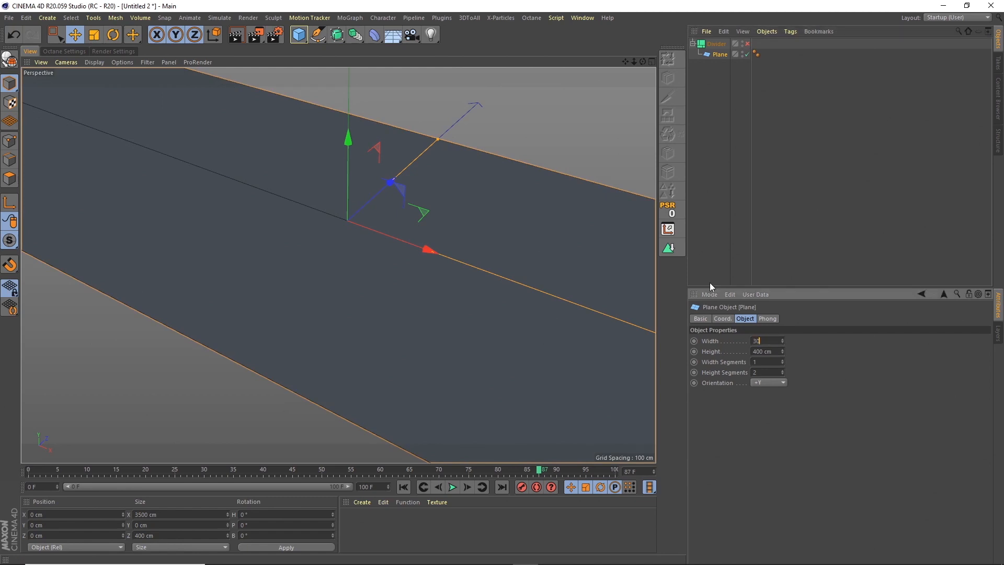
pyautogui.press('Return')
pyautogui.click(746, 44)
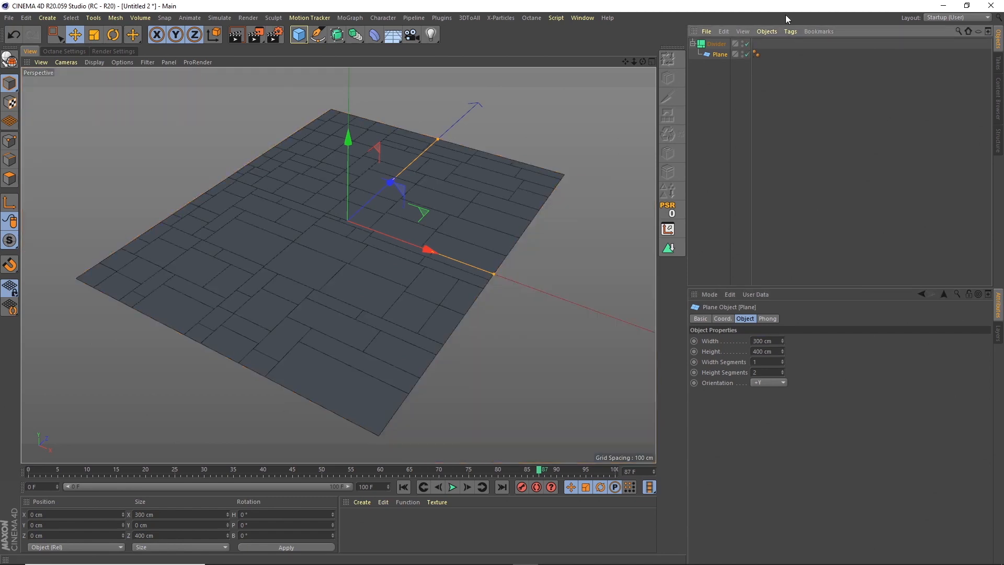
# Review the Divider's algorithm choices and keep Taylor selected.
pyautogui.click(716, 46)
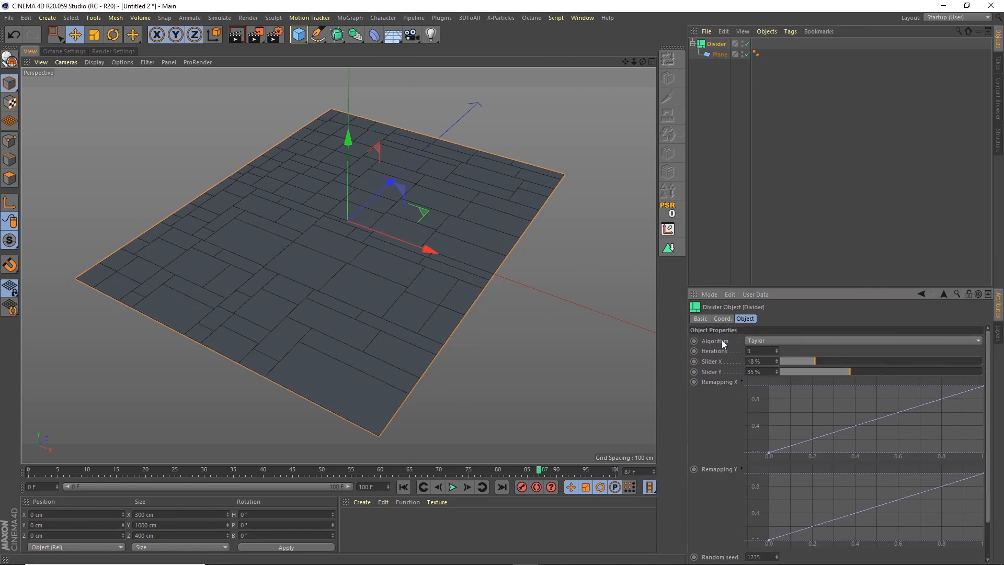
pyautogui.click(763, 340)
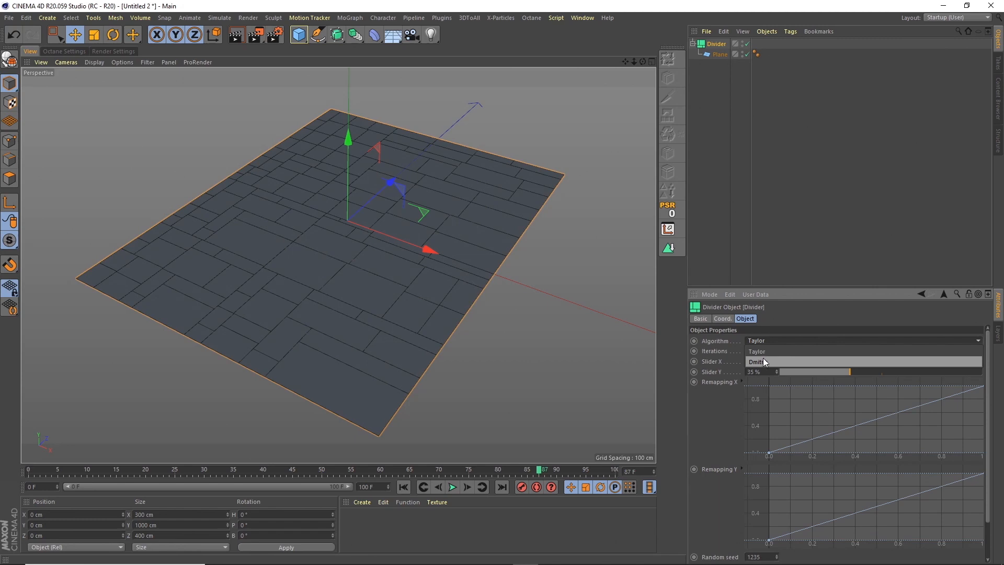
pyautogui.click(765, 349)
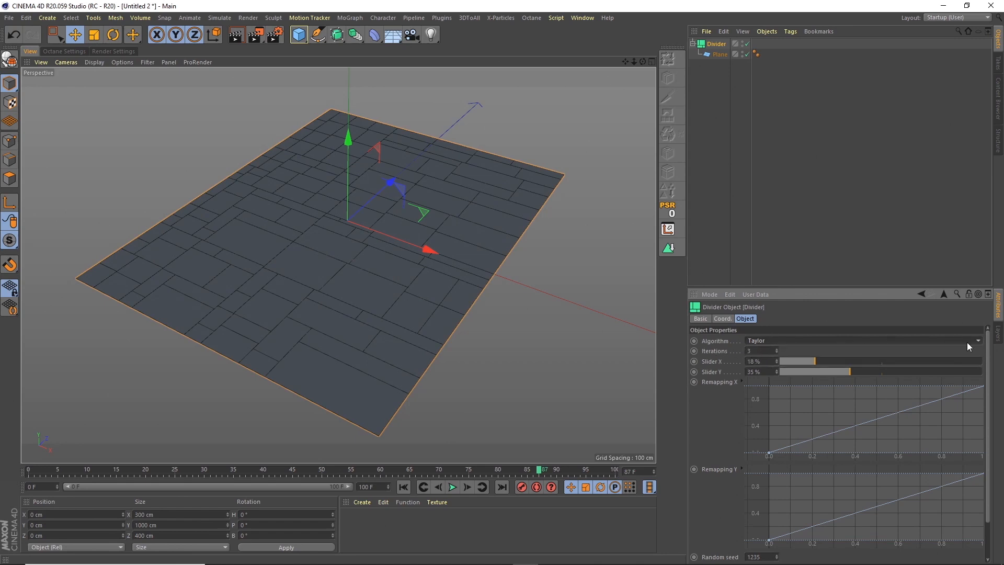
# Keyframe the Divider's Noise loop progress at 0% on frame 0 and 100% on frame 100, and play the animation.
pyautogui.moveTo(987, 347); pyautogui.dragTo(987, 383)
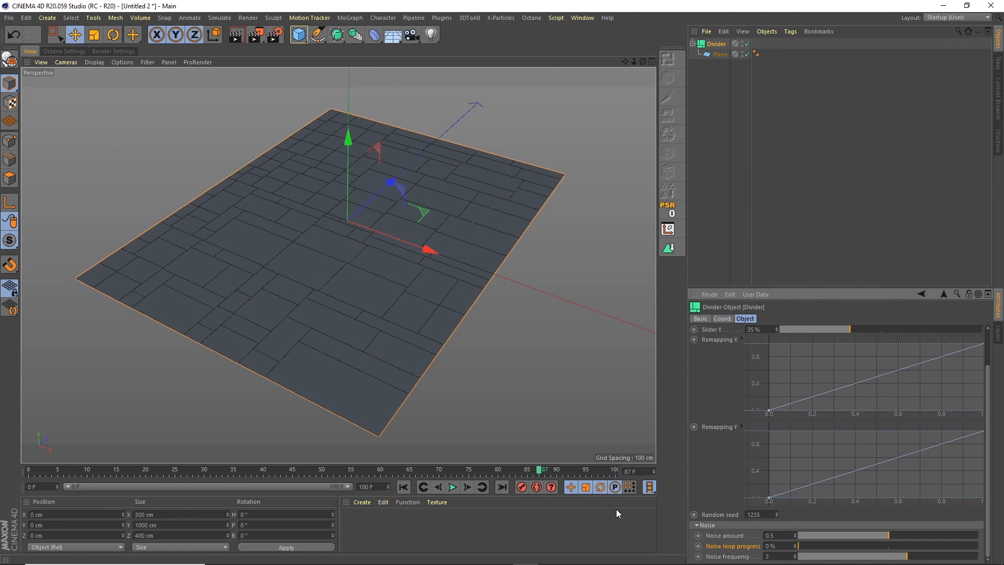
pyautogui.click(404, 488)
pyautogui.click(698, 545)
pyautogui.click(608, 470)
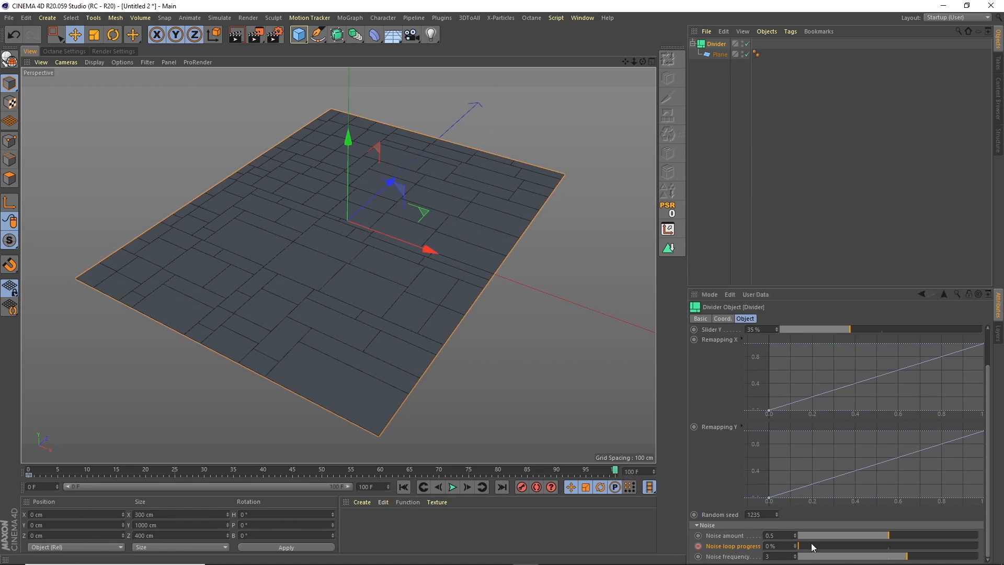
pyautogui.moveTo(811, 544); pyautogui.dragTo(971, 532)
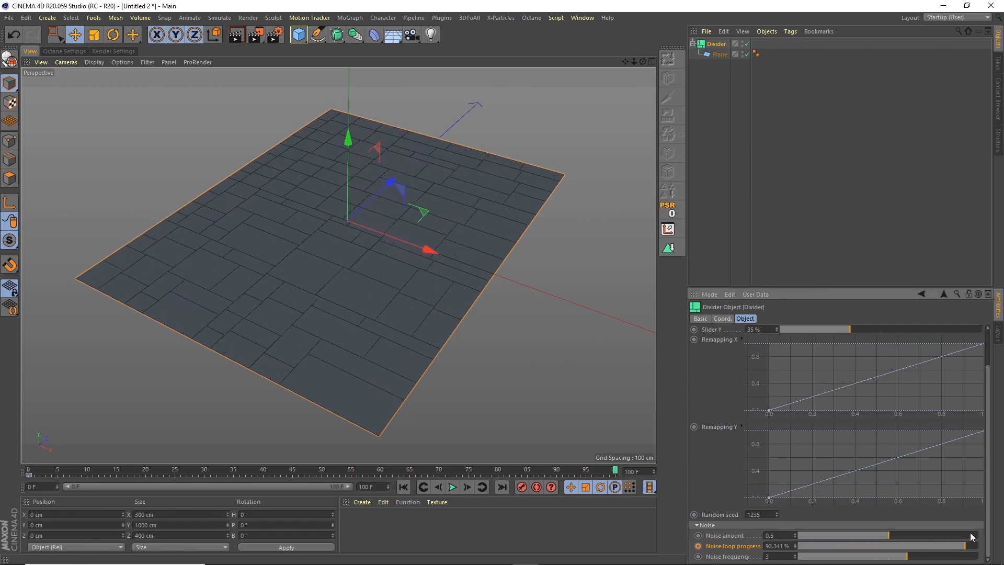
pyautogui.click(698, 545)
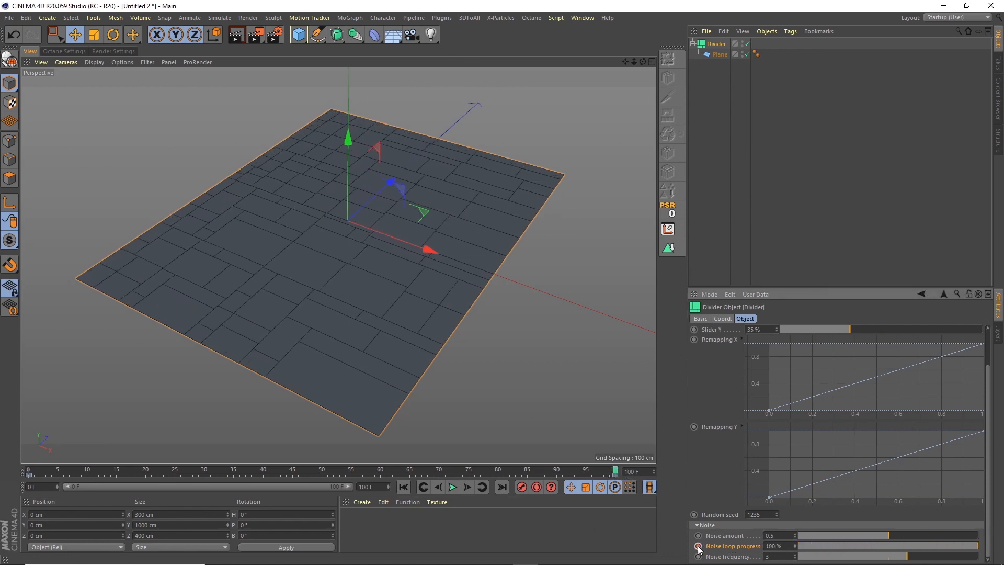
pyautogui.click(453, 487)
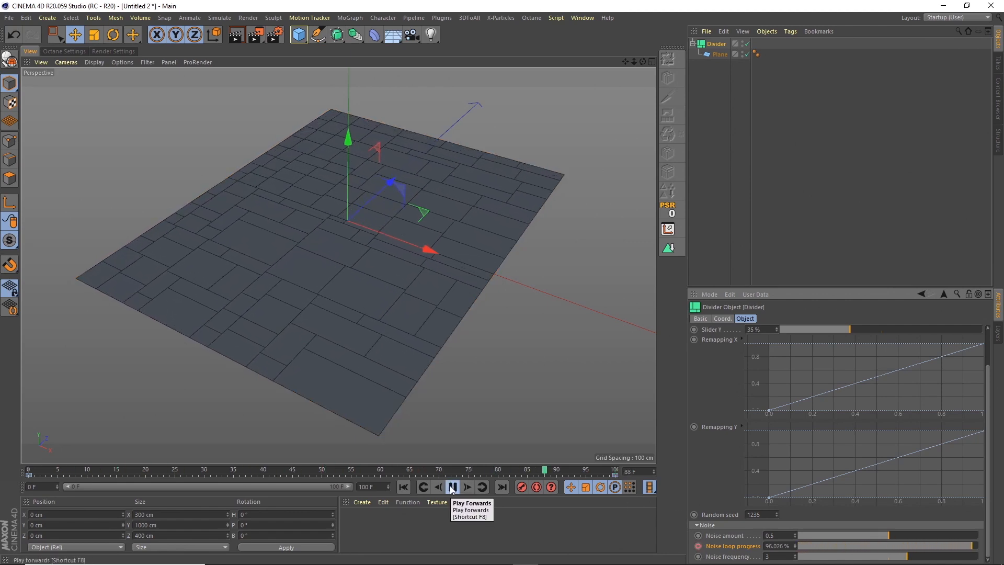
pyautogui.click(452, 487)
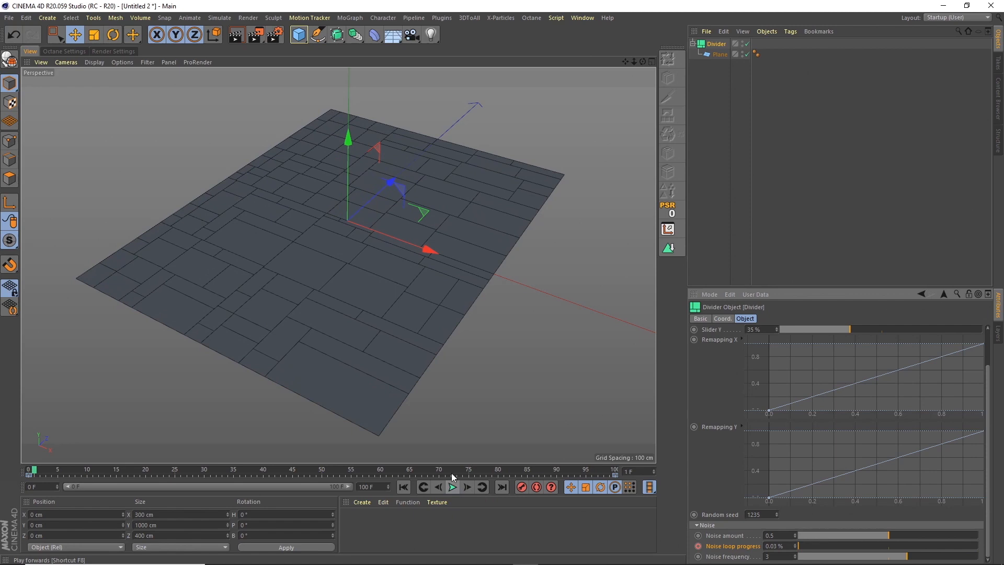
# Set the Divider's keyframes to linear interpolation in the Timeline and play the animation.
pyautogui.click(582, 18)
pyautogui.click(616, 134)
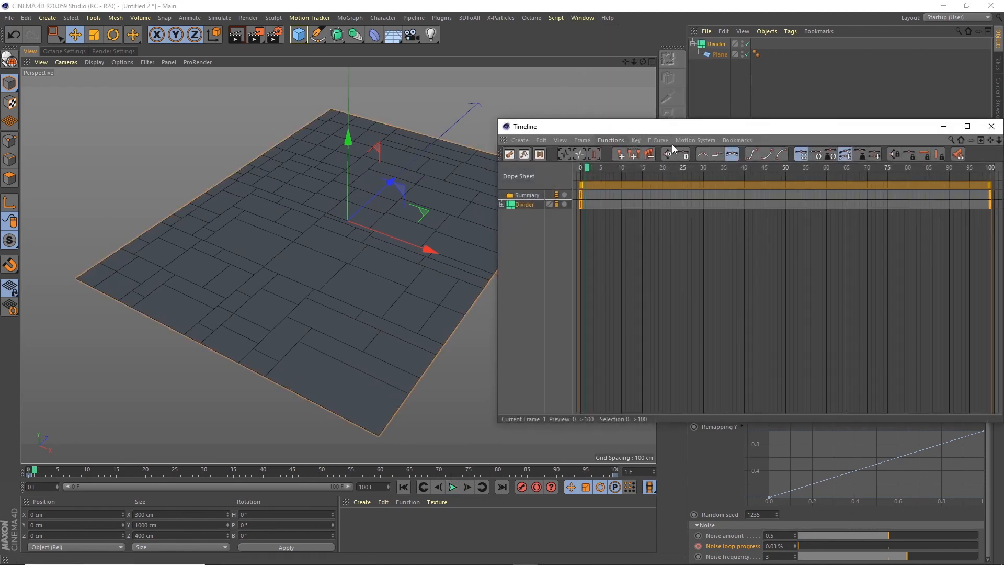
pyautogui.click(532, 205)
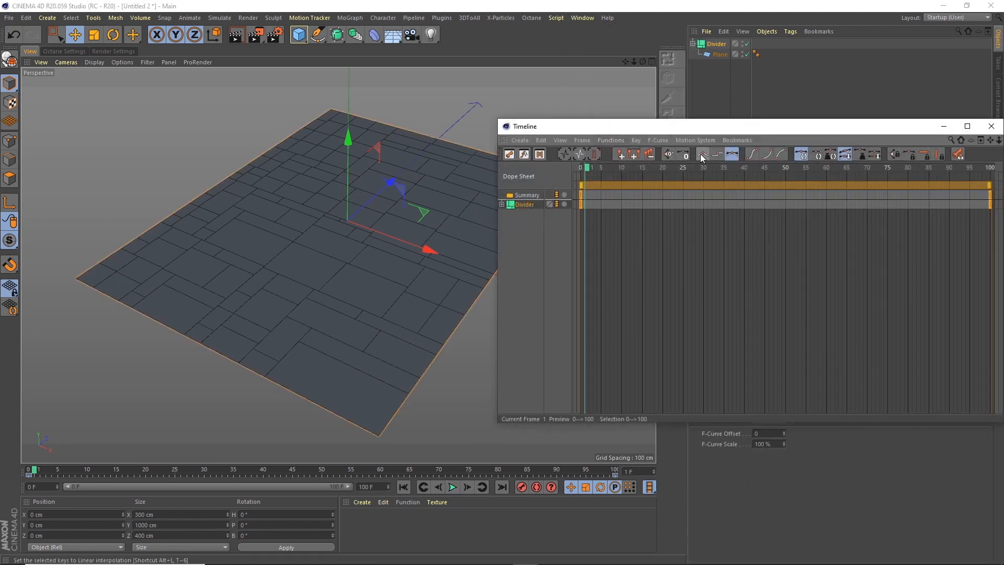
pyautogui.click(991, 126)
pyautogui.click(452, 486)
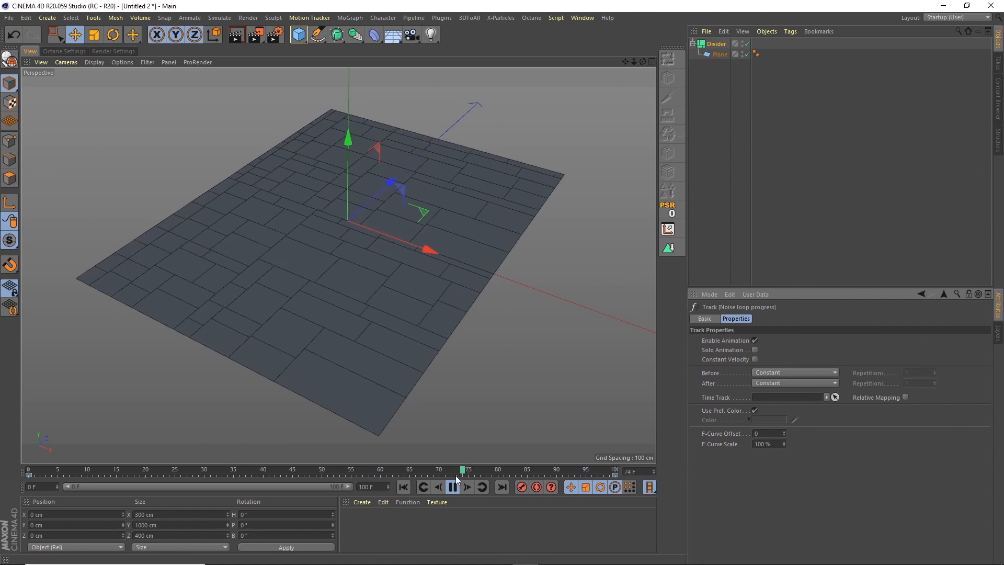
pyautogui.click(452, 487)
# Raise the Divider's Noise amount to 1 and play the animation to preview it.
pyautogui.click(716, 44)
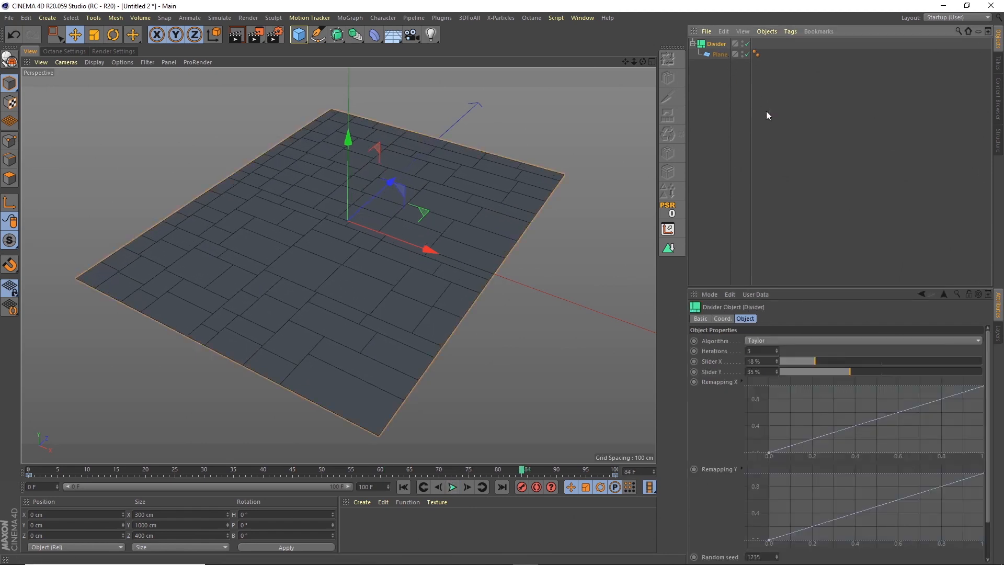
pyautogui.scroll(-3, 988, 415)
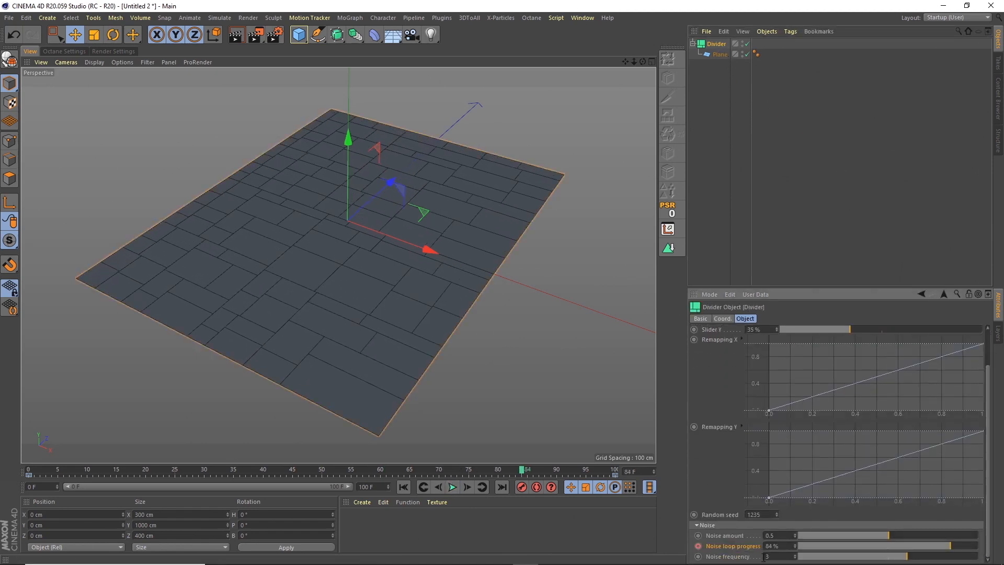
pyautogui.moveTo(900, 537); pyautogui.dragTo(978, 537)
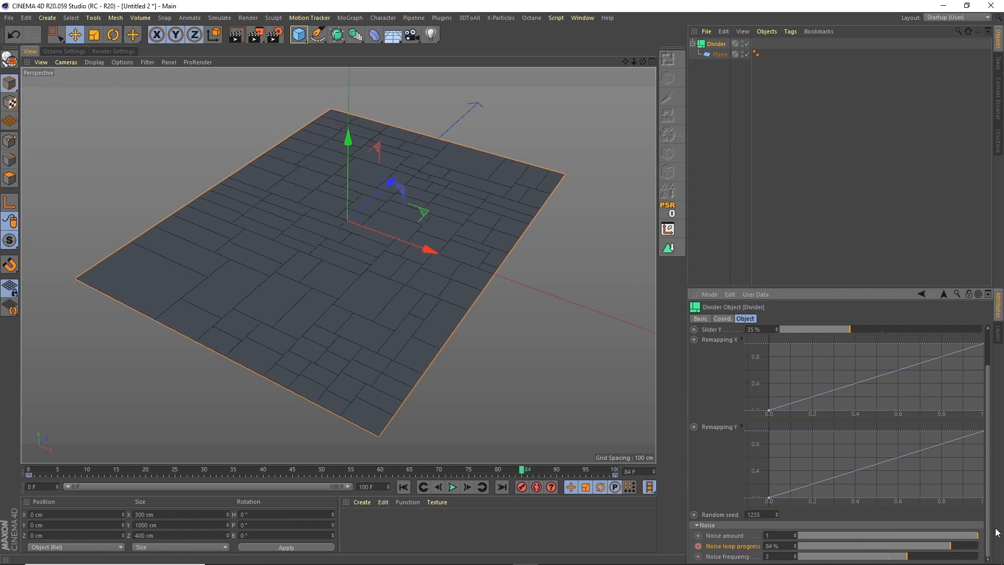
pyautogui.click(453, 487)
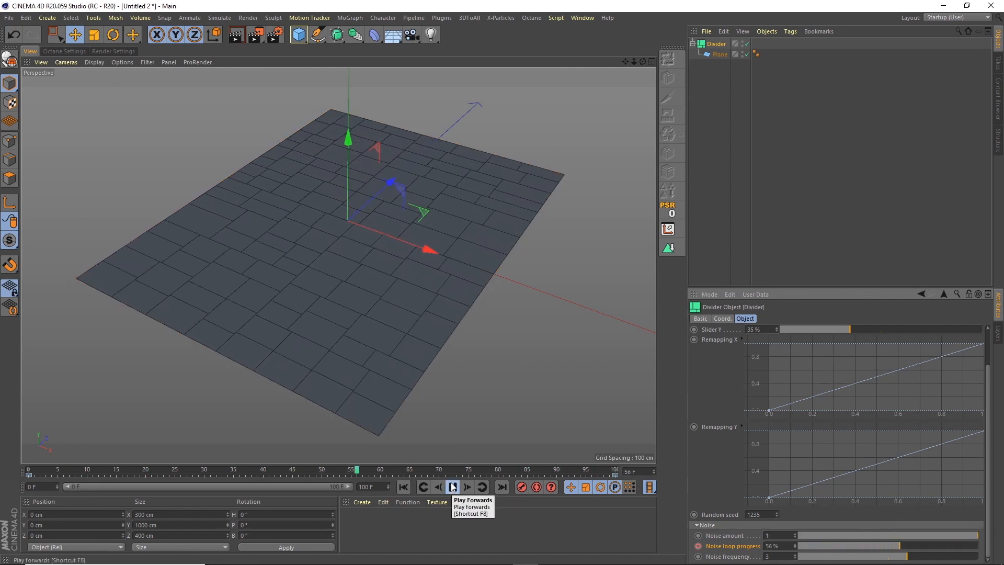
pyautogui.click(452, 487)
# Lower the Divider's Noise frequency to about 1.582 and preview the animation.
pyautogui.moveTo(878, 557); pyautogui.dragTo(855, 561)
pyautogui.click(452, 487)
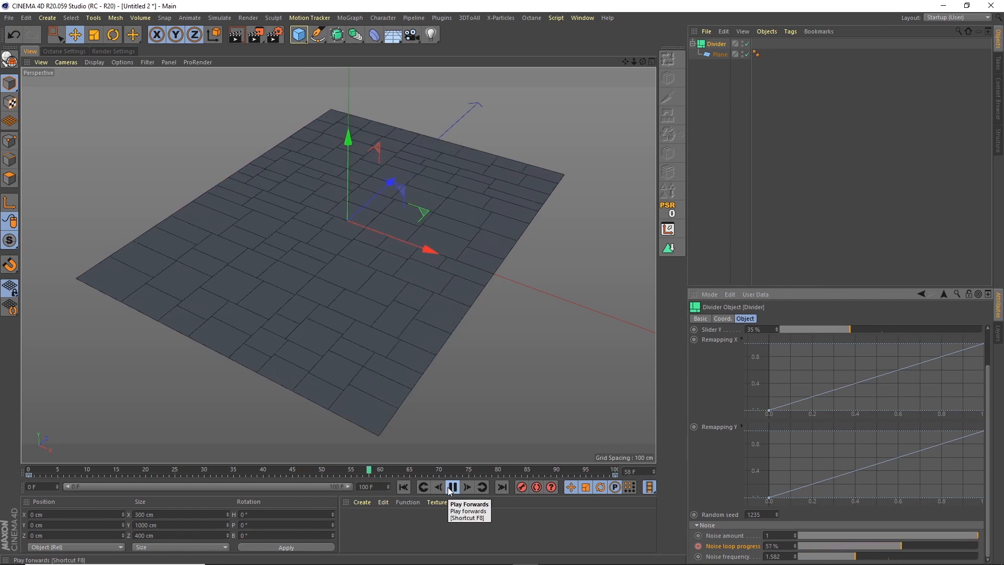
pyautogui.click(452, 487)
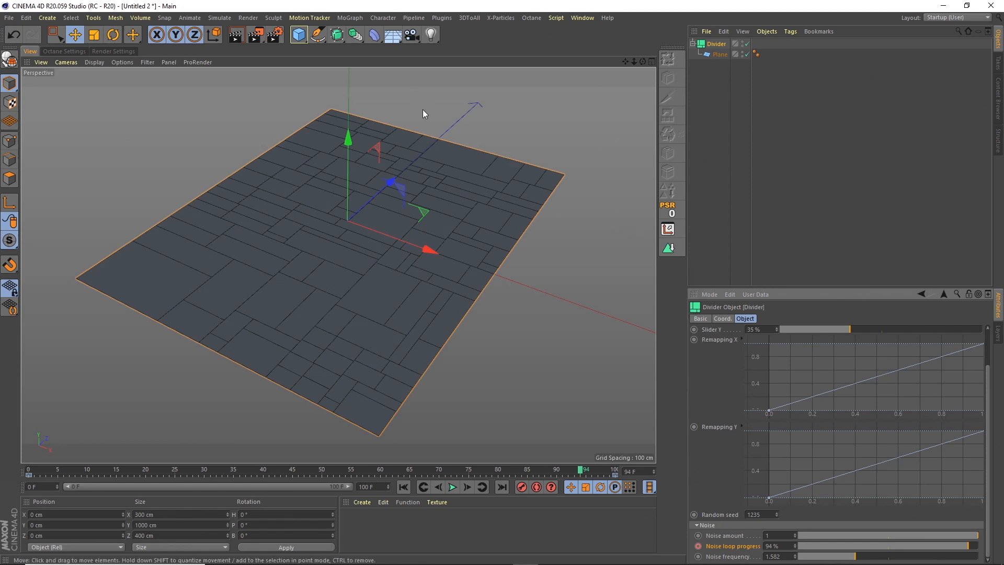
# Add a Cloth Surface object with 1 subdivision and make the Divider its child.
pyautogui.click(227, 18)
pyautogui.moveTo(240, 33)
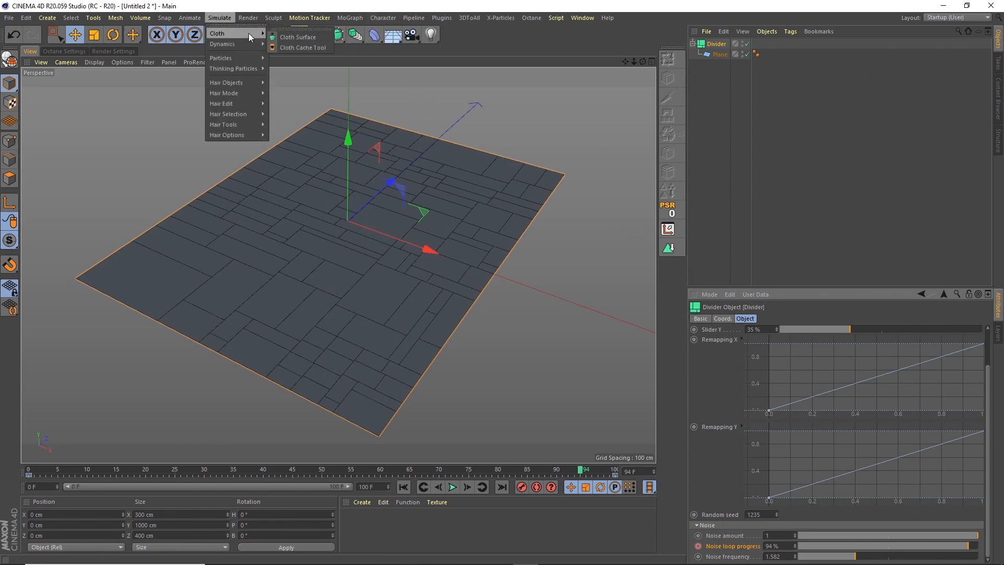
pyautogui.click(291, 37)
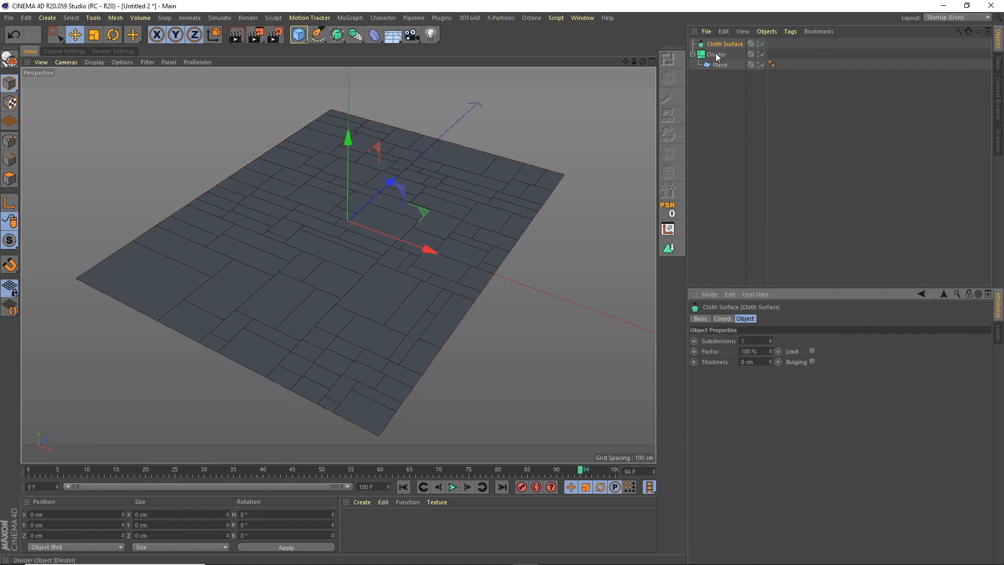
pyautogui.moveTo(716, 54); pyautogui.dragTo(729, 43)
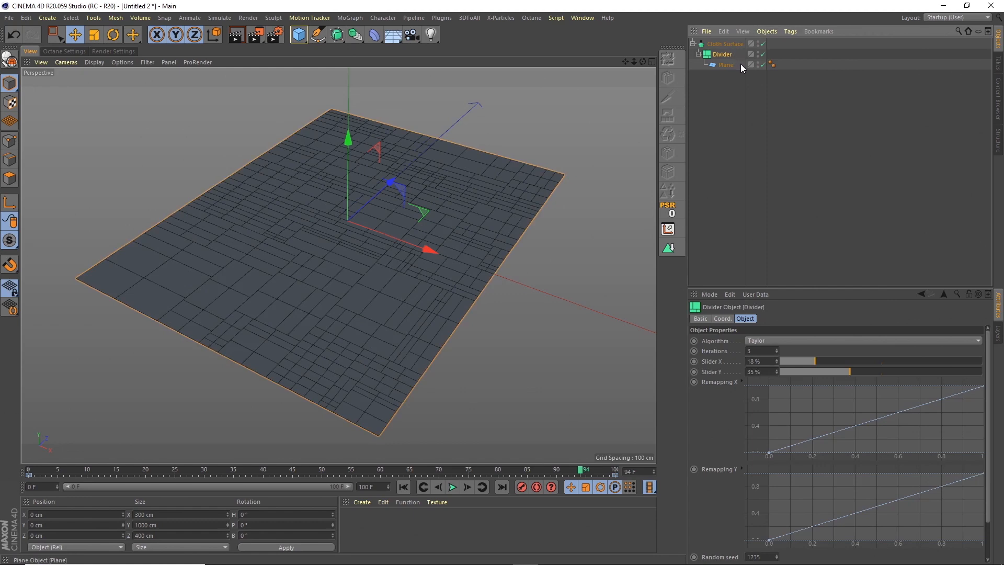
pyautogui.click(731, 44)
pyautogui.click(548, 382)
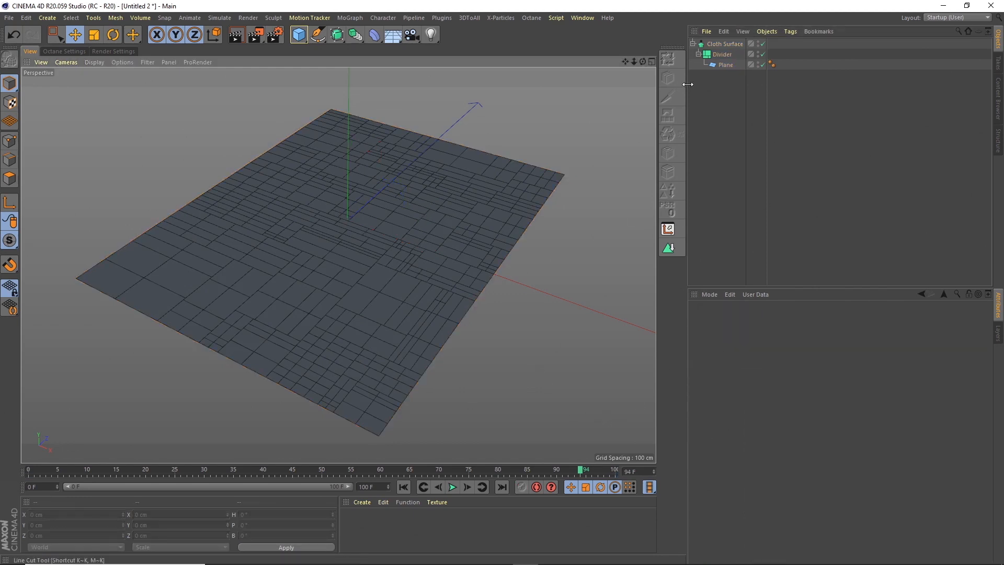
# Preview the animation with the Cloth Surface selected and set its thickness to 4 cm.
pyautogui.click(717, 43)
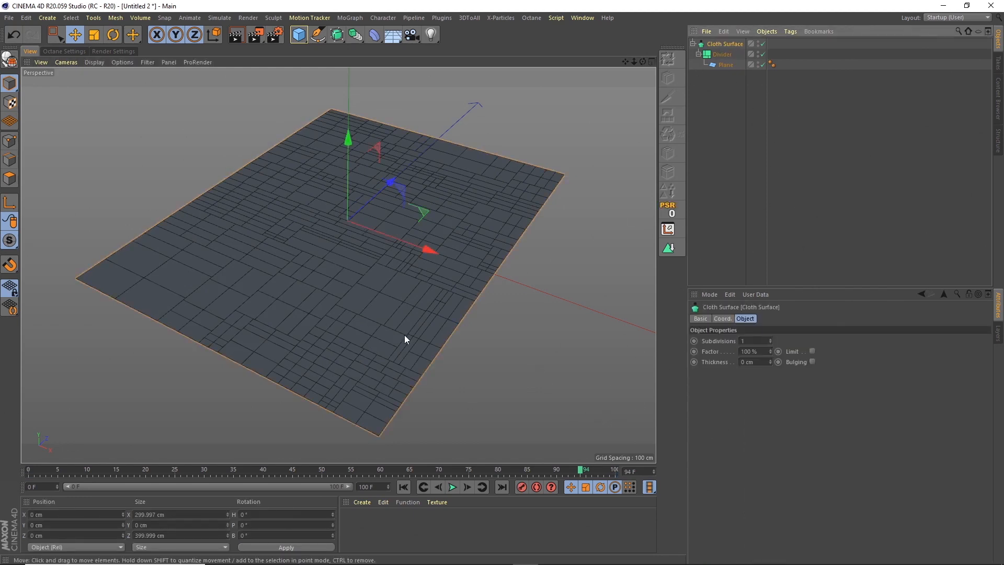
pyautogui.click(452, 487)
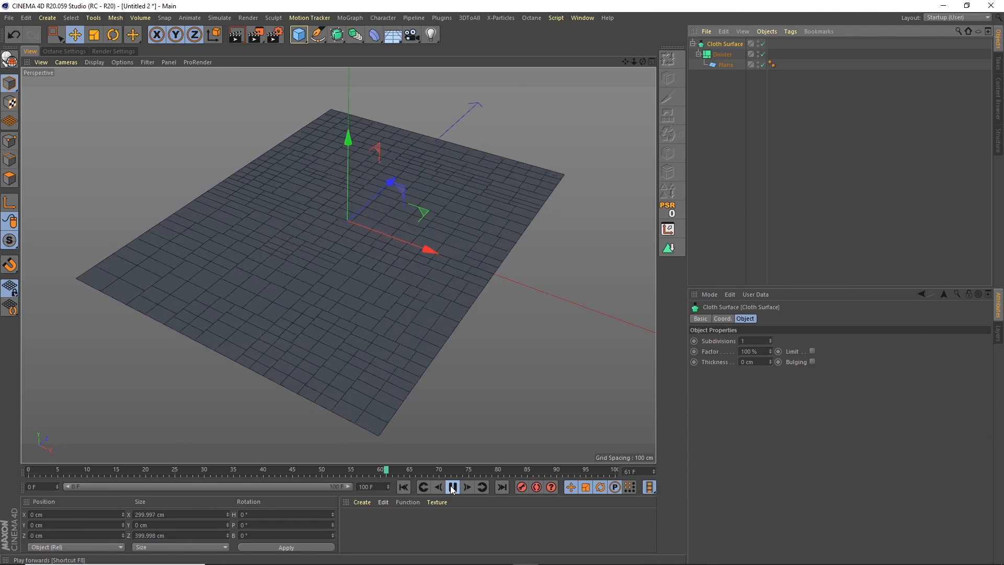
pyautogui.click(453, 488)
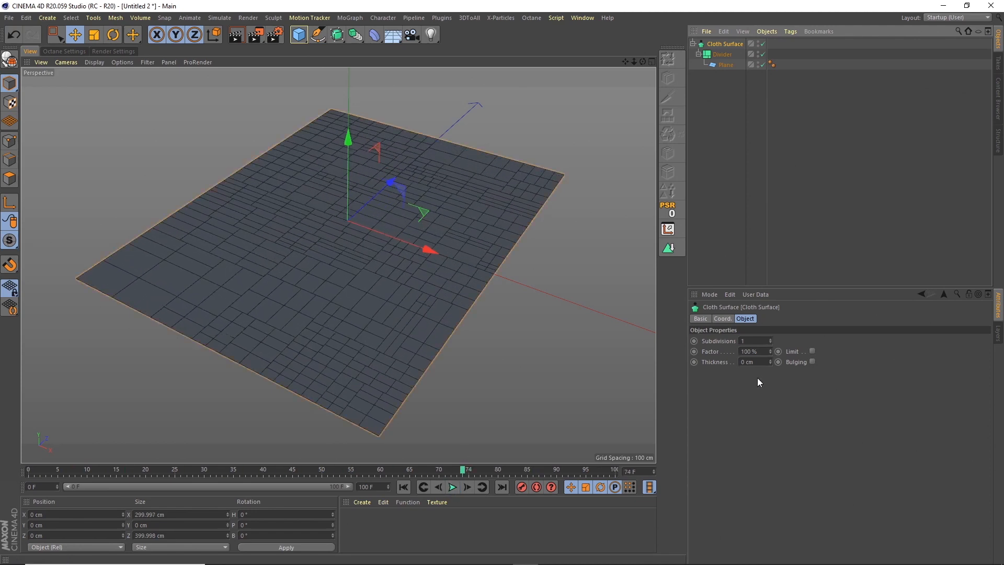
pyautogui.doubleClick(758, 363)
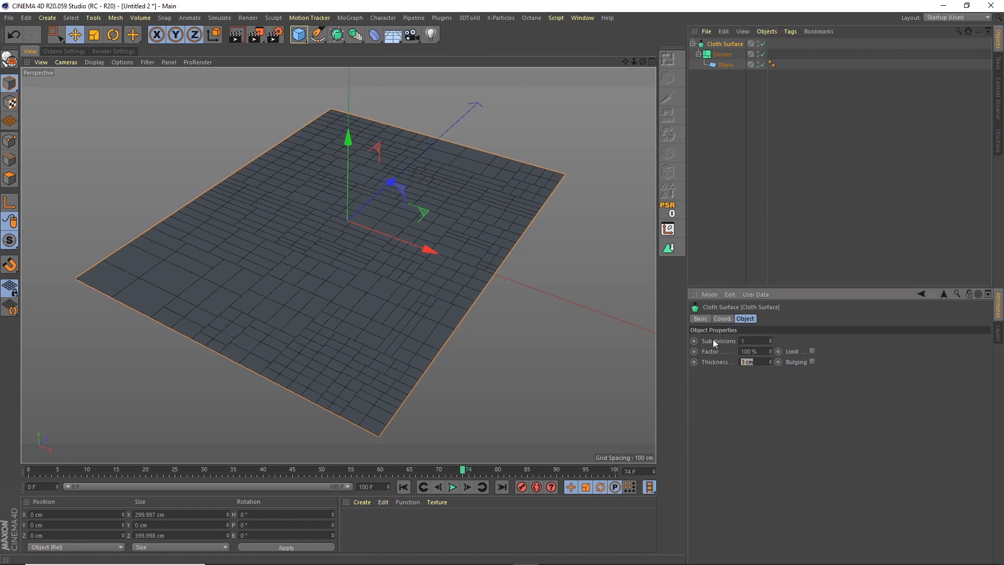
pyautogui.write('4')
pyautogui.press('Return')
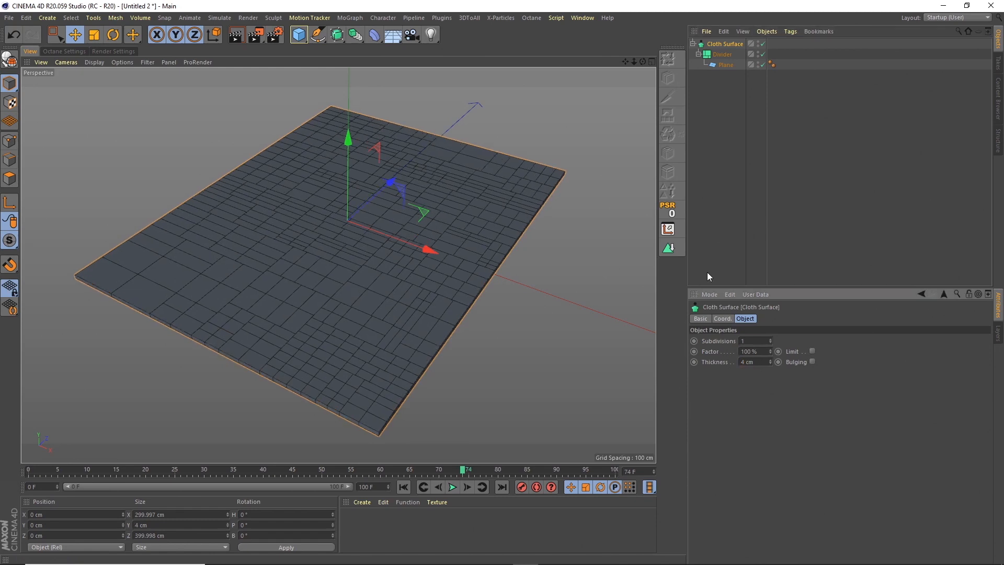
# Add a Bevel deformer and make the Cloth Surface its child.
pyautogui.click(721, 44)
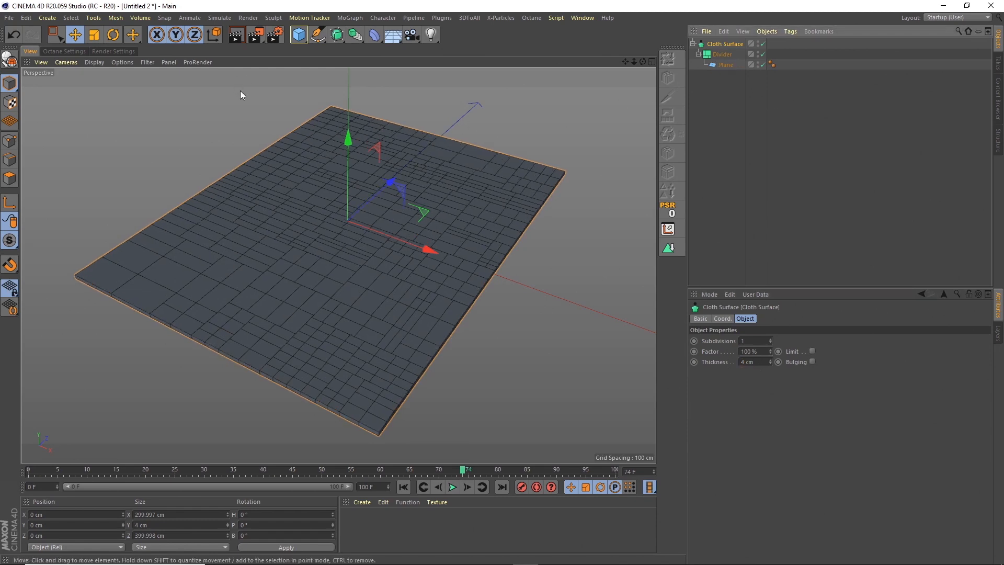
pyautogui.click(376, 38)
pyautogui.click(413, 180)
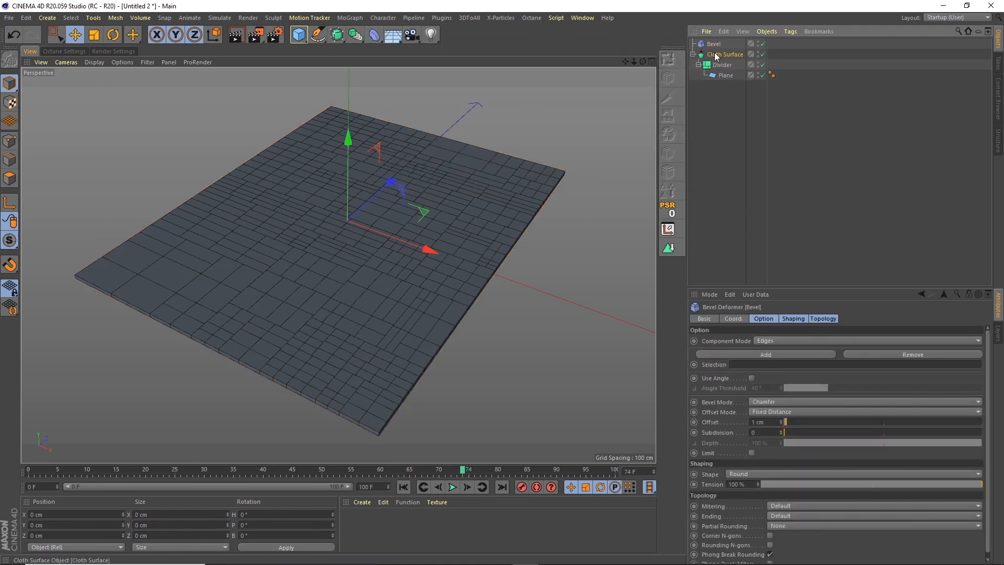
pyautogui.moveTo(714, 44); pyautogui.dragTo(715, 50)
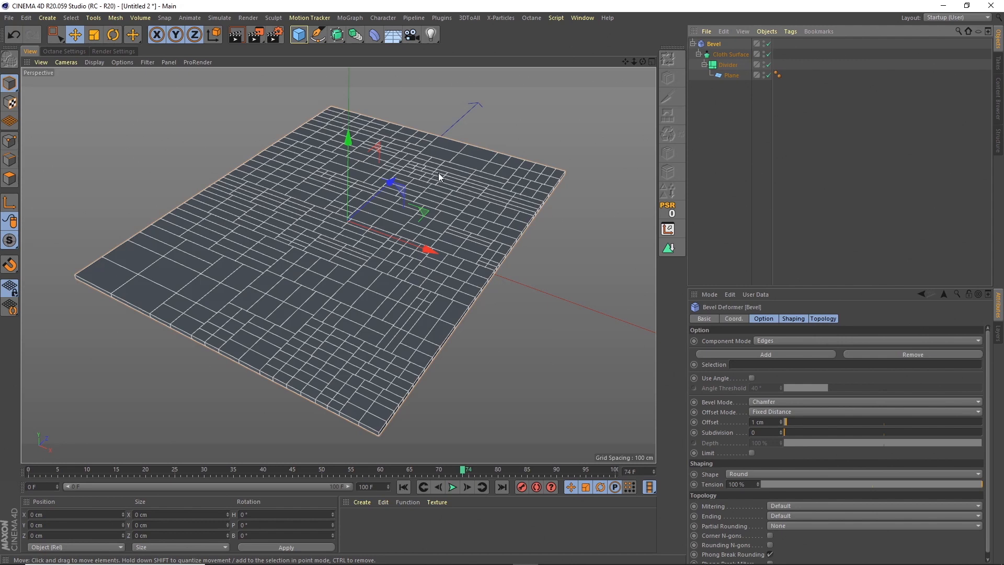
# Add a MoGraph Fracture object and make the Bevel hierarchy its child.
pyautogui.click(353, 20)
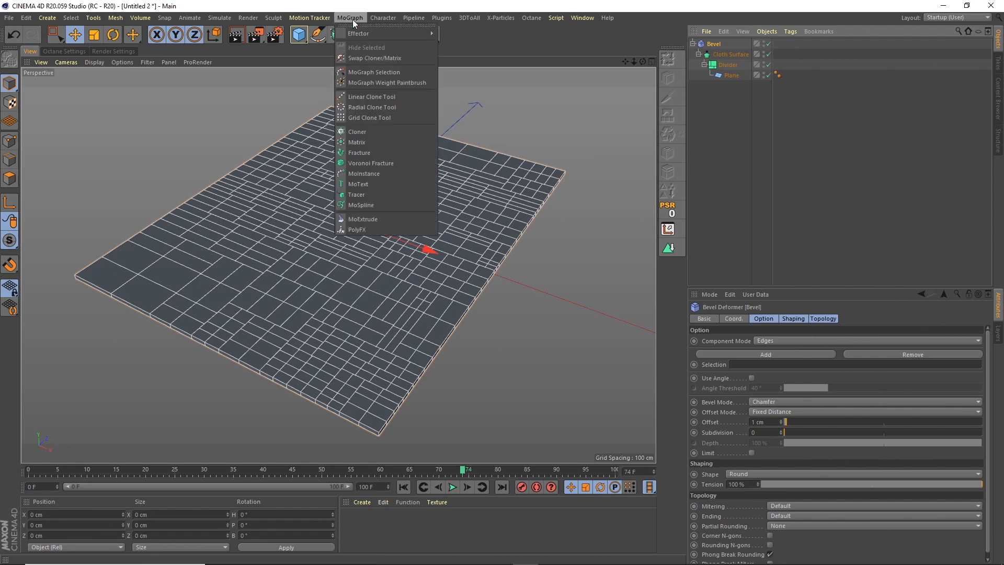
pyautogui.click(360, 152)
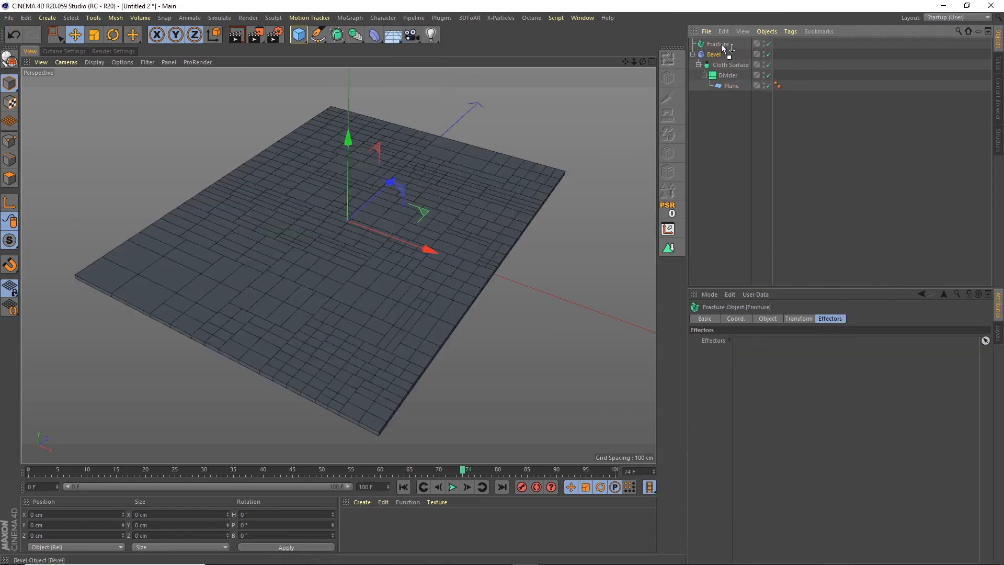
pyautogui.moveTo(721, 42); pyautogui.dragTo(721, 43)
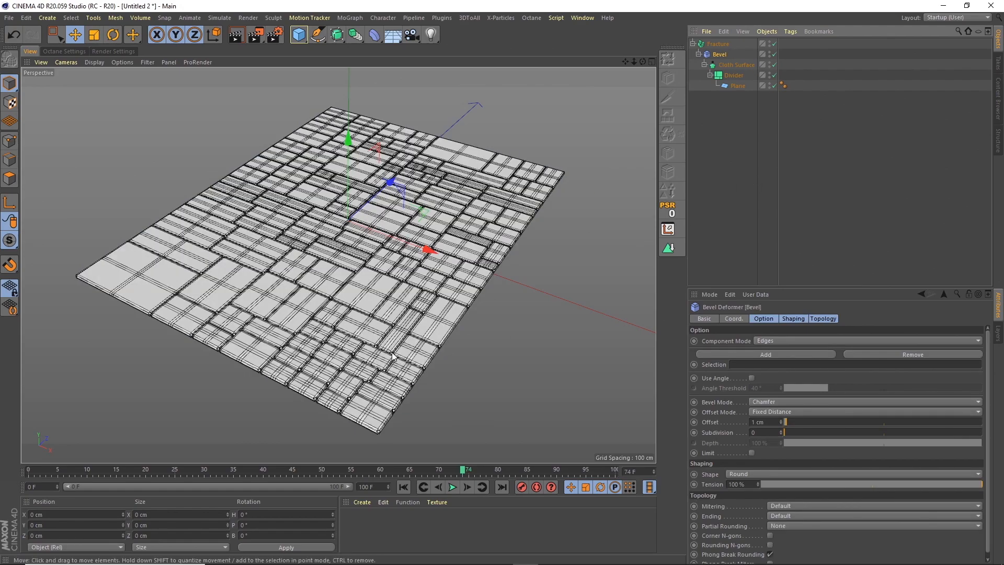
# Enable Use Angle on the Bevel deformer so only the sharp edges of the tiles are beveled.
pyautogui.keyDown('alt'); pyautogui.moveTo(392, 356); pyautogui.dragTo(471, 272); pyautogui.keyUp('alt')
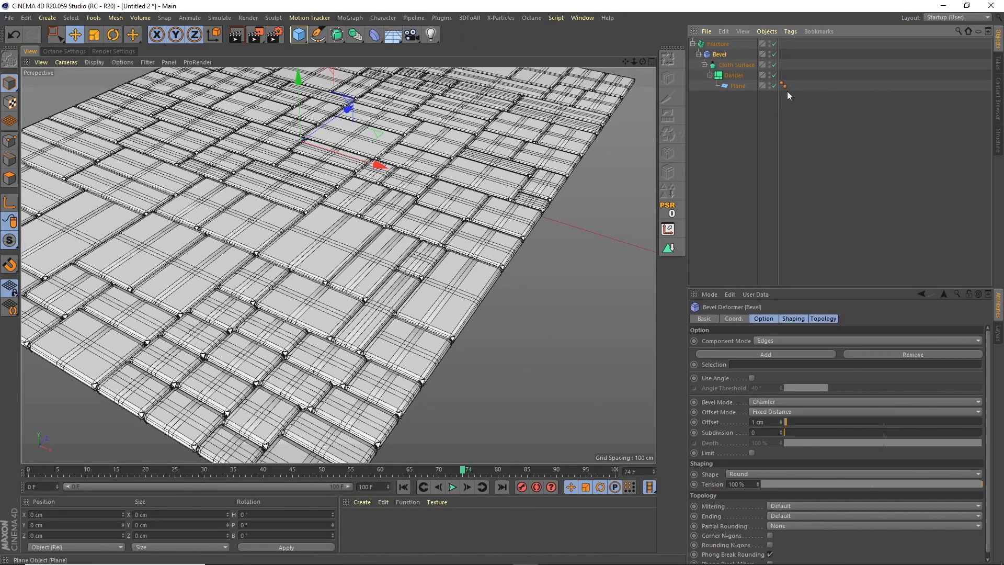
pyautogui.click(751, 377)
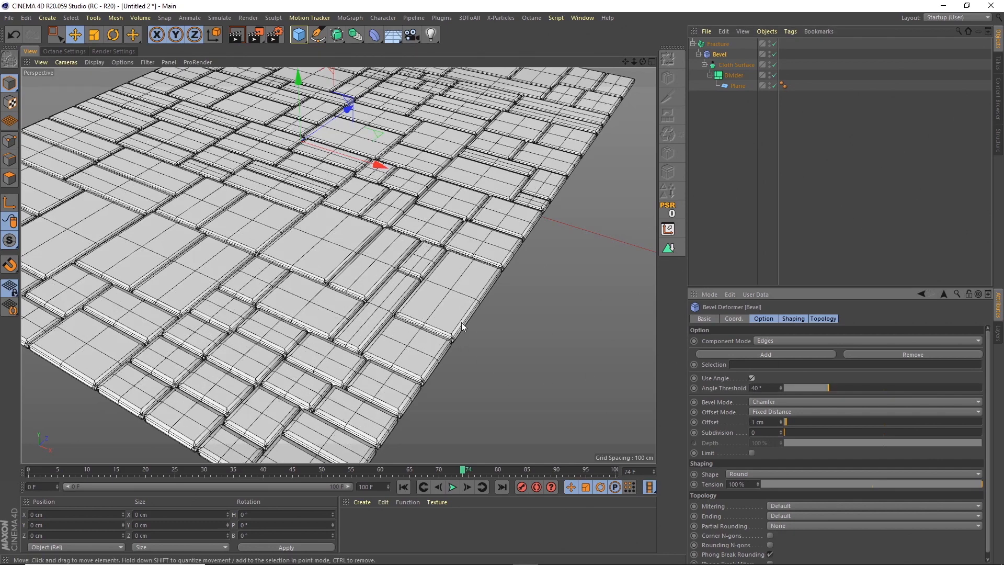
pyautogui.click(764, 422)
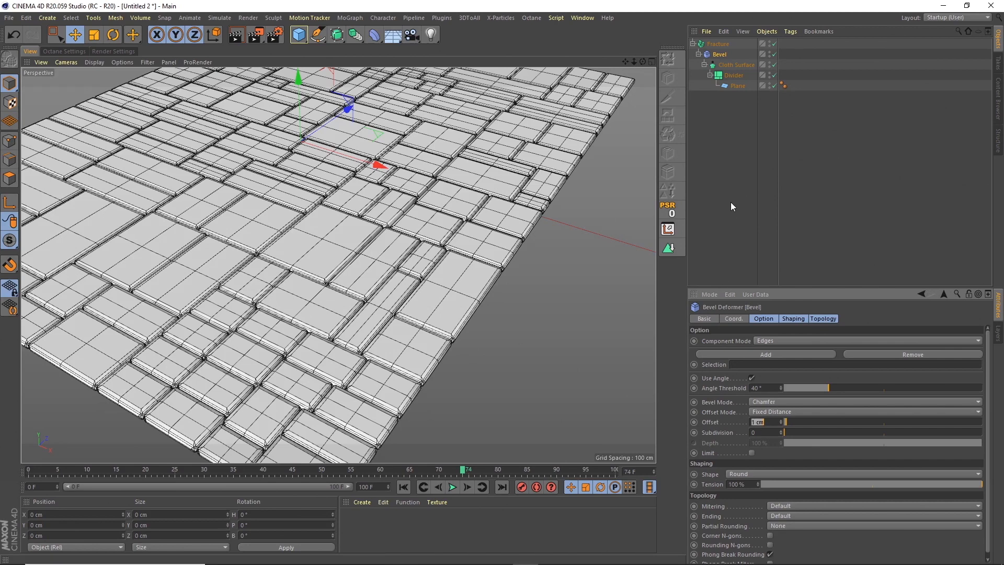
# Add a Random effector to the Fracture object.
pyautogui.click(717, 45)
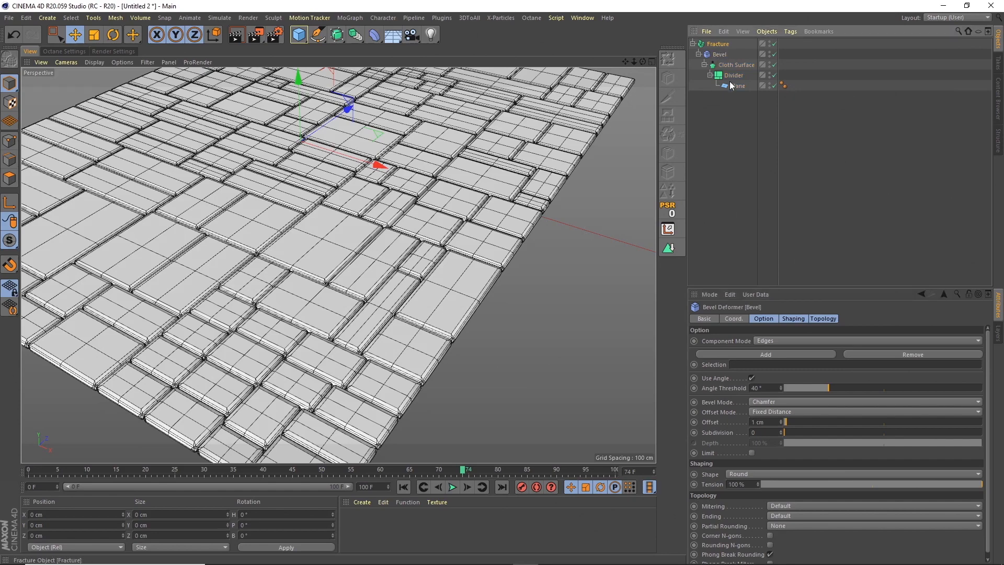
pyautogui.scroll(-10, 614, 74)
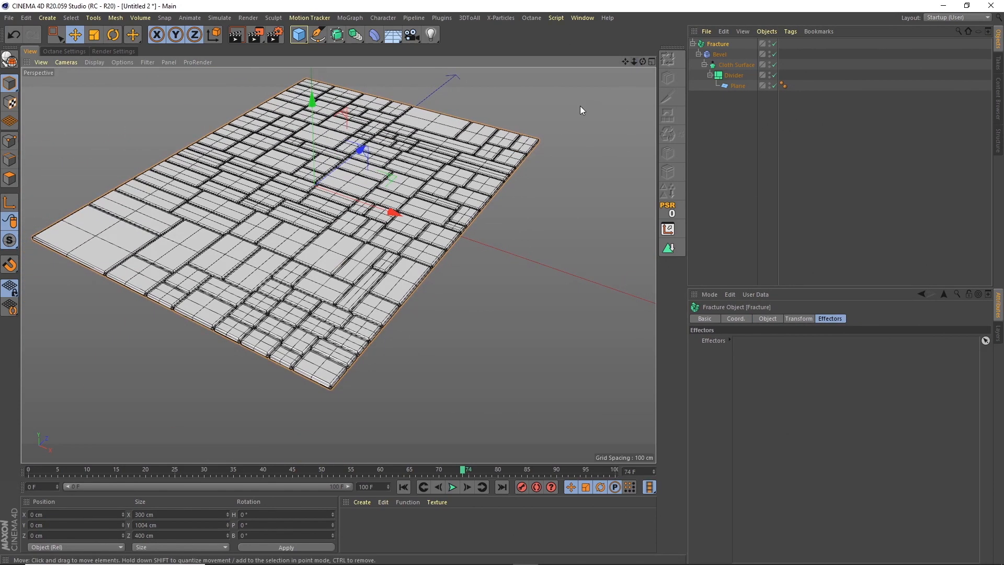
pyautogui.scroll(-1, 604, 147)
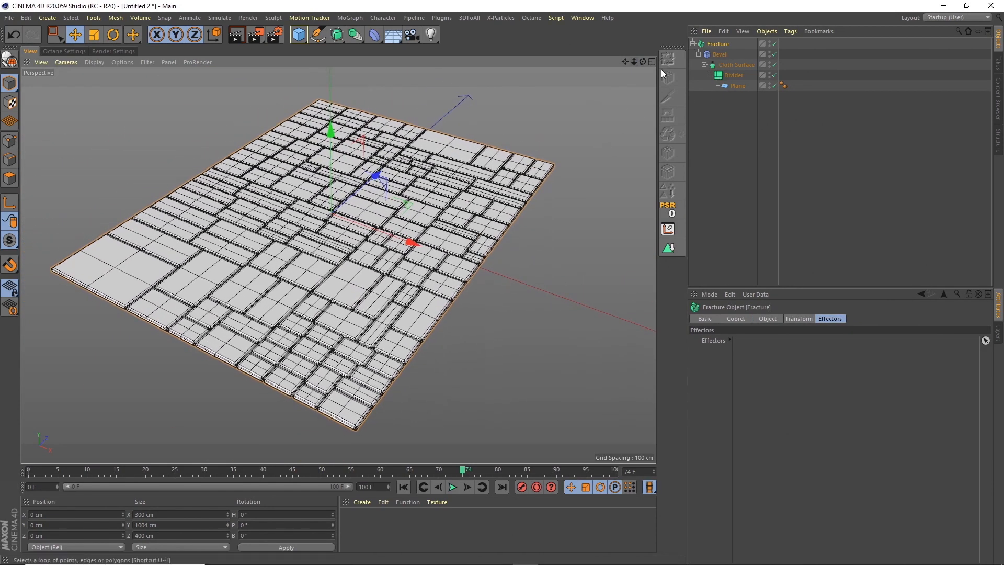
pyautogui.click(351, 17)
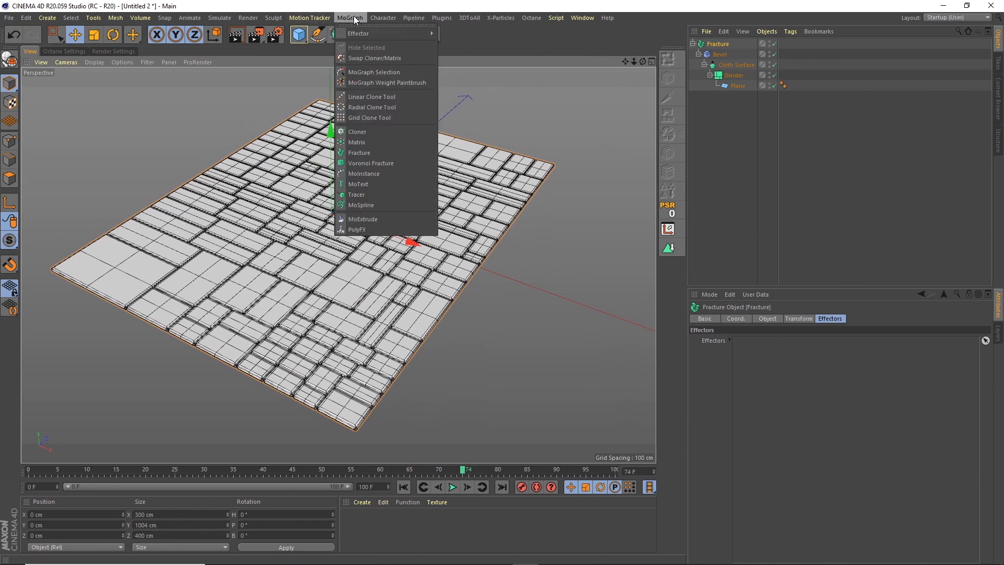
pyautogui.moveTo(359, 33)
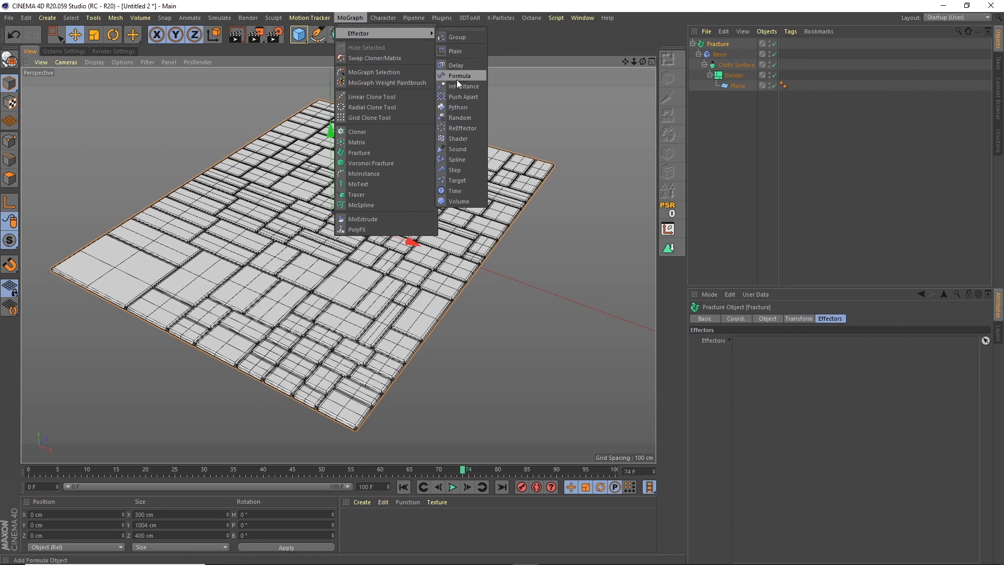
pyautogui.click(460, 119)
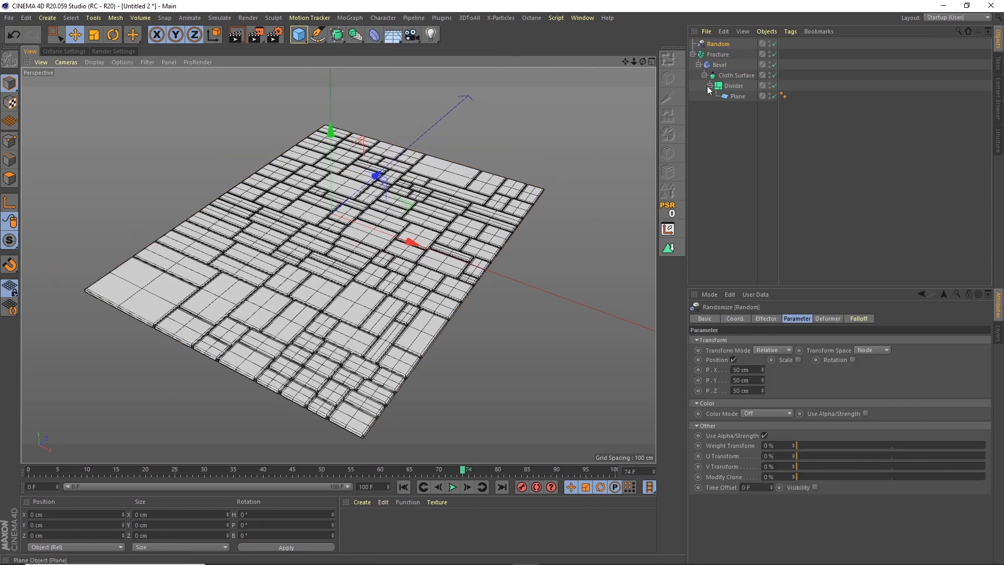
# Set the Fracture object's mode to Explode Segments.
pyautogui.click(720, 56)
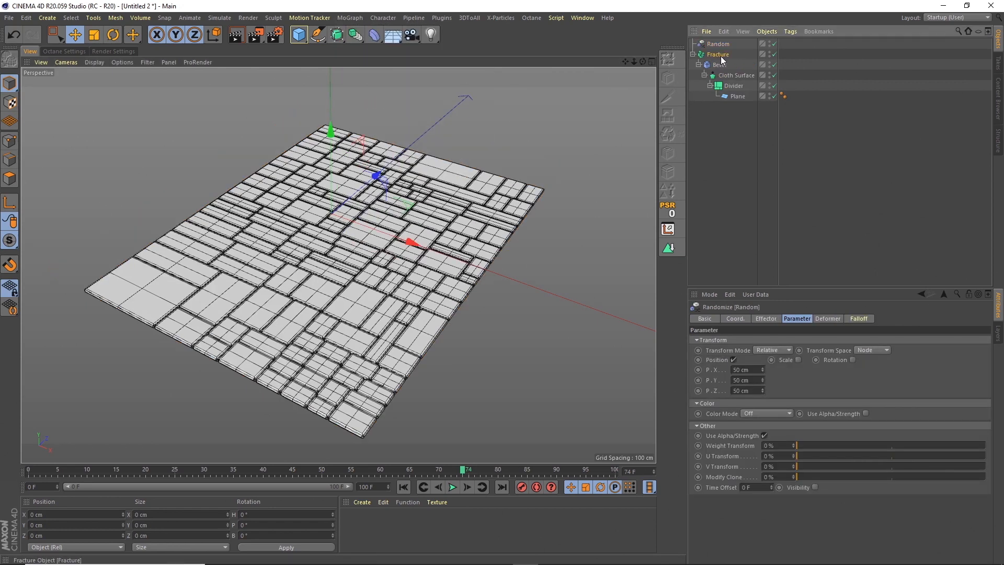
pyautogui.click(766, 319)
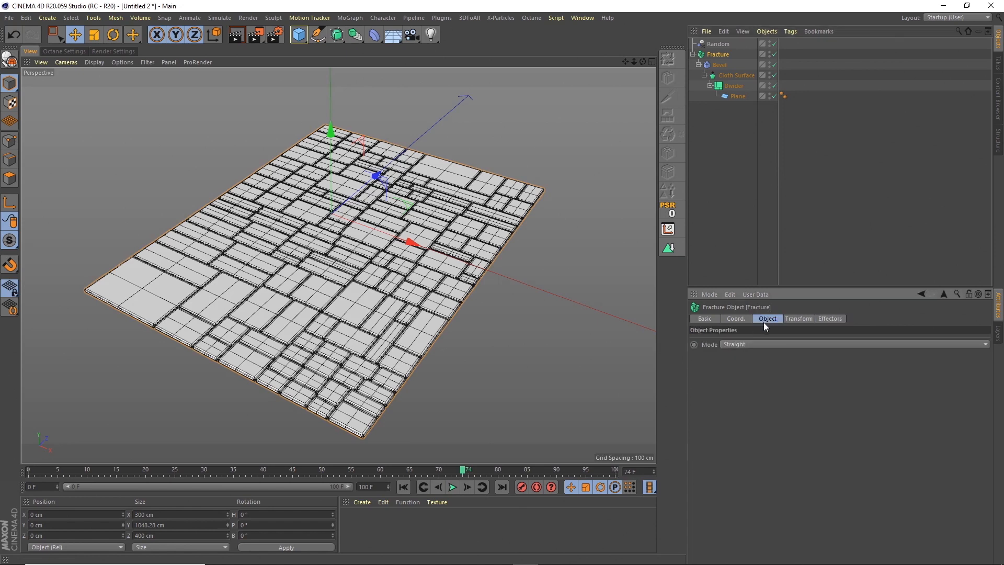
pyautogui.click(734, 345)
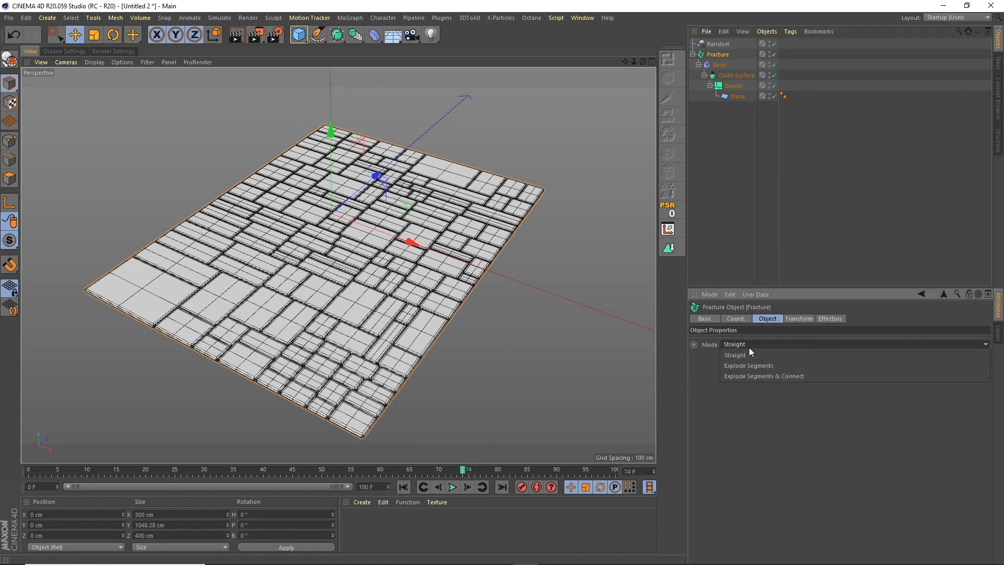
pyautogui.click(739, 365)
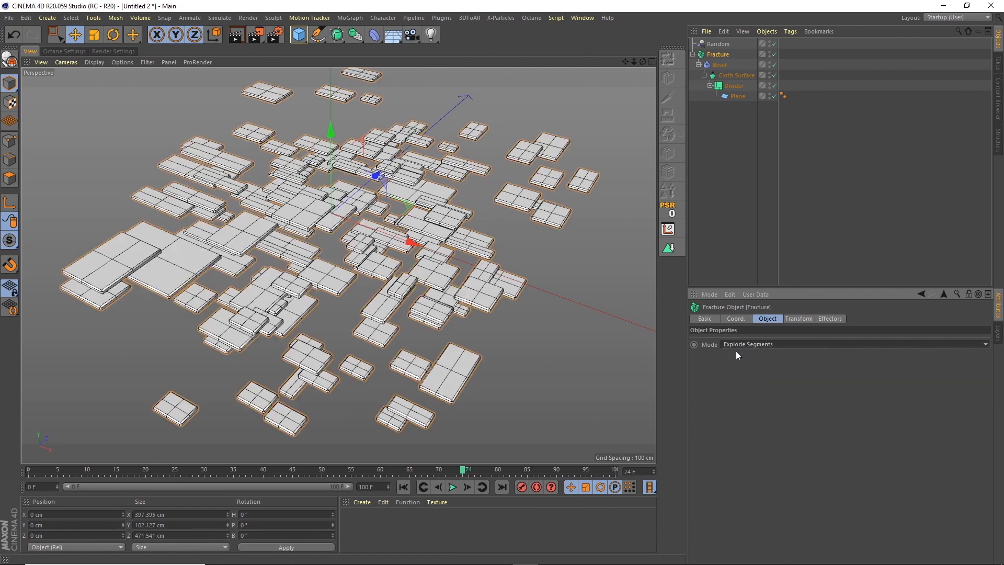
# Open the Random effector's transform parameters and play the animation to preview the scattered pieces.
pyautogui.click(724, 43)
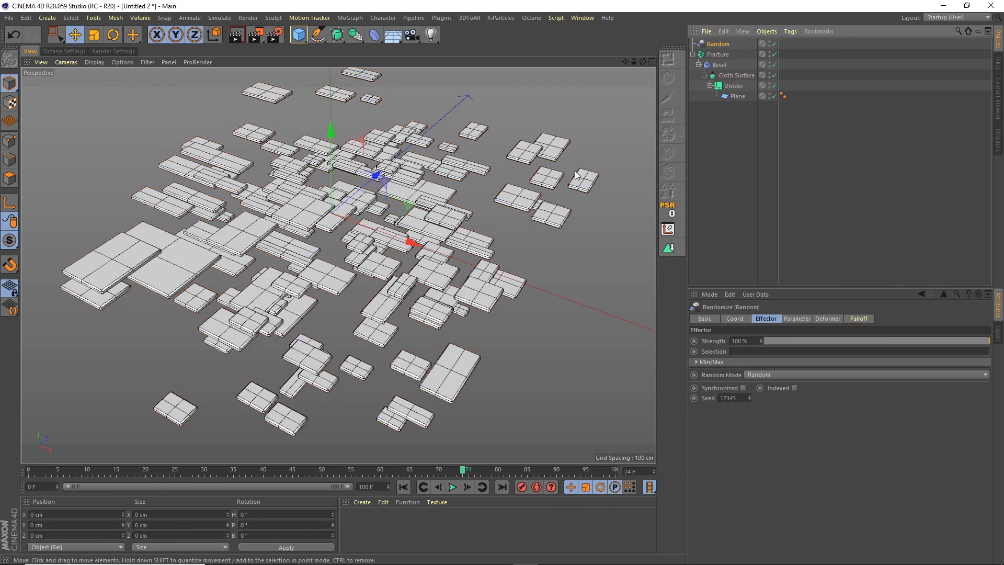
pyautogui.moveTo(643, 62)
pyautogui.mouseDown()
pyautogui.moveTo(581, 34)
pyautogui.moveTo(638, 19)
pyautogui.moveTo(628, 61)
pyautogui.mouseUp()
pyautogui.click(796, 318)
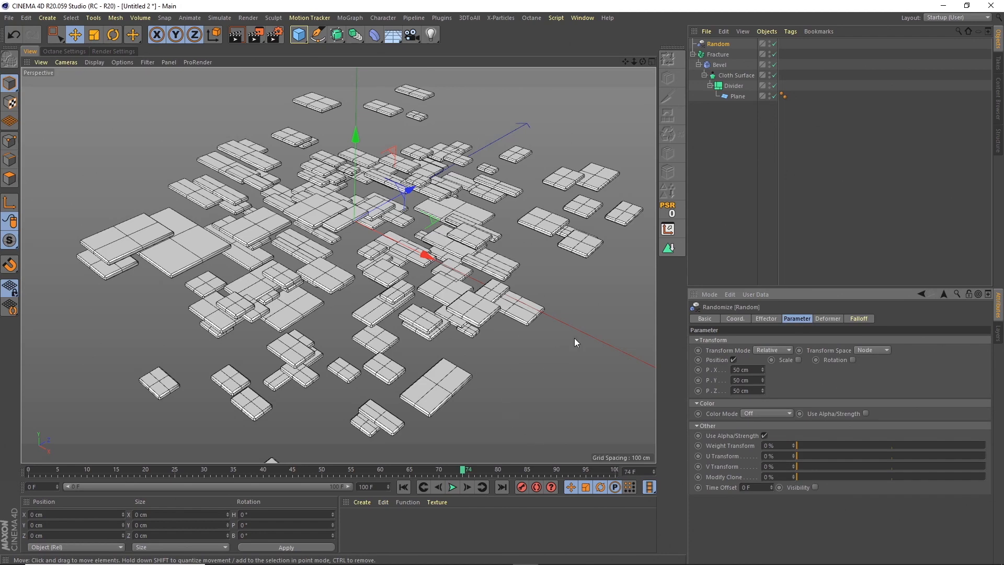
pyautogui.click(453, 487)
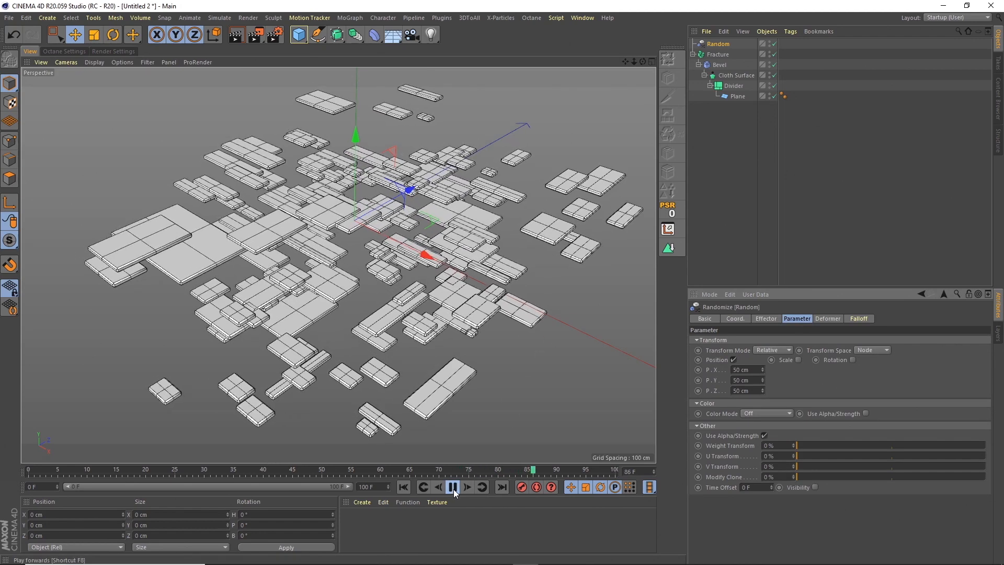
pyautogui.click(452, 488)
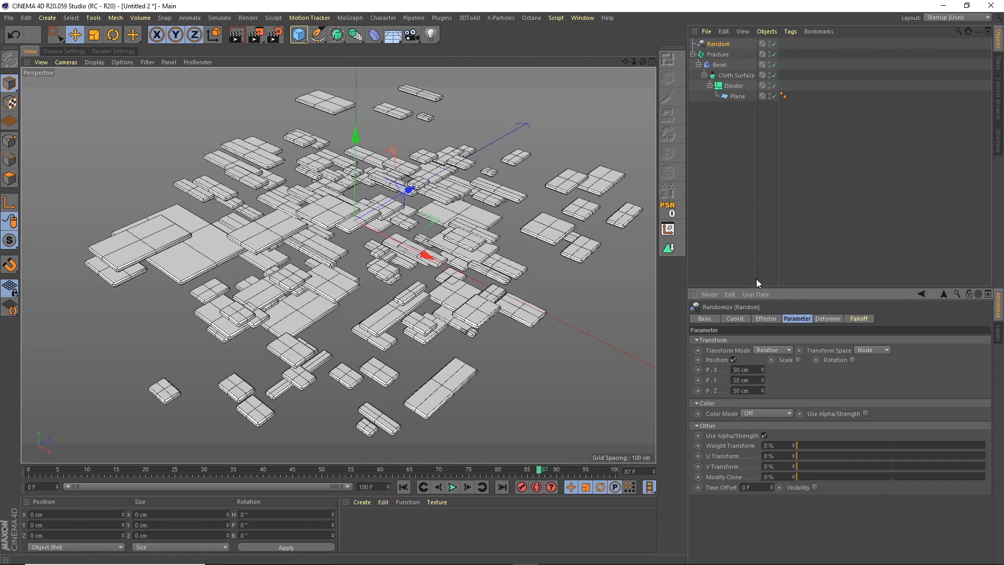
# Turn off the Random effector's Position and set its Color Mode to Effector Color.
pyautogui.click(734, 359)
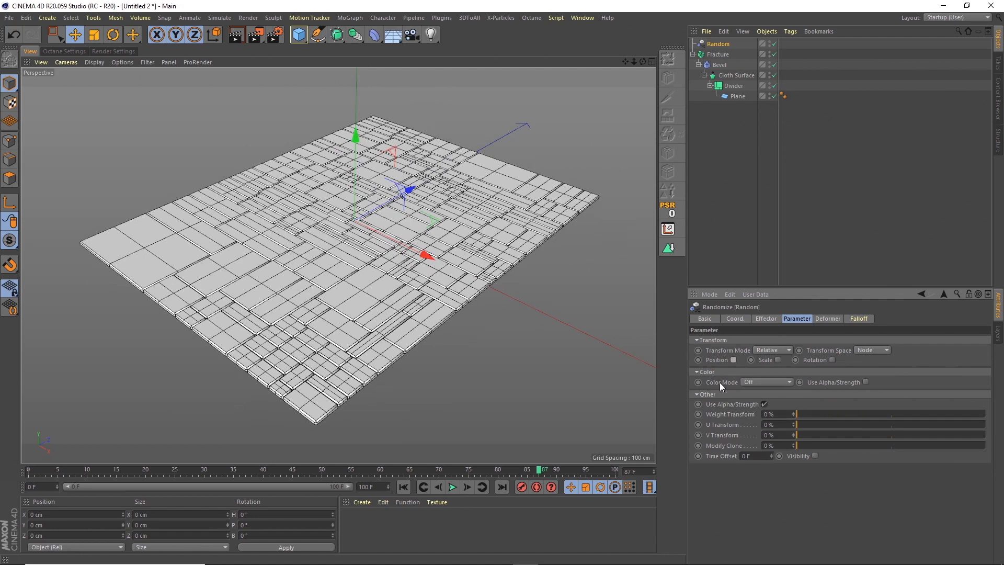
pyautogui.click(759, 382)
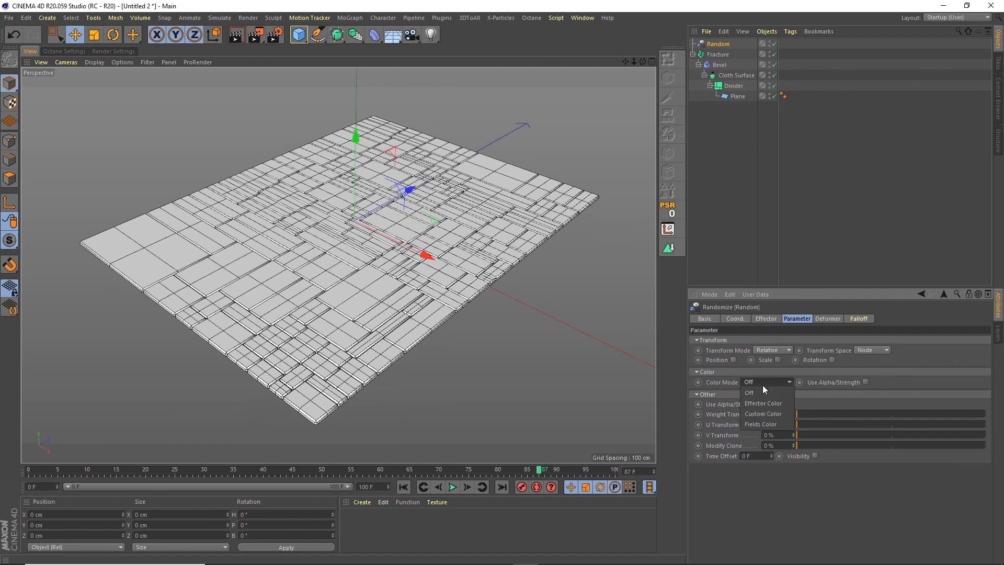
pyautogui.click(764, 403)
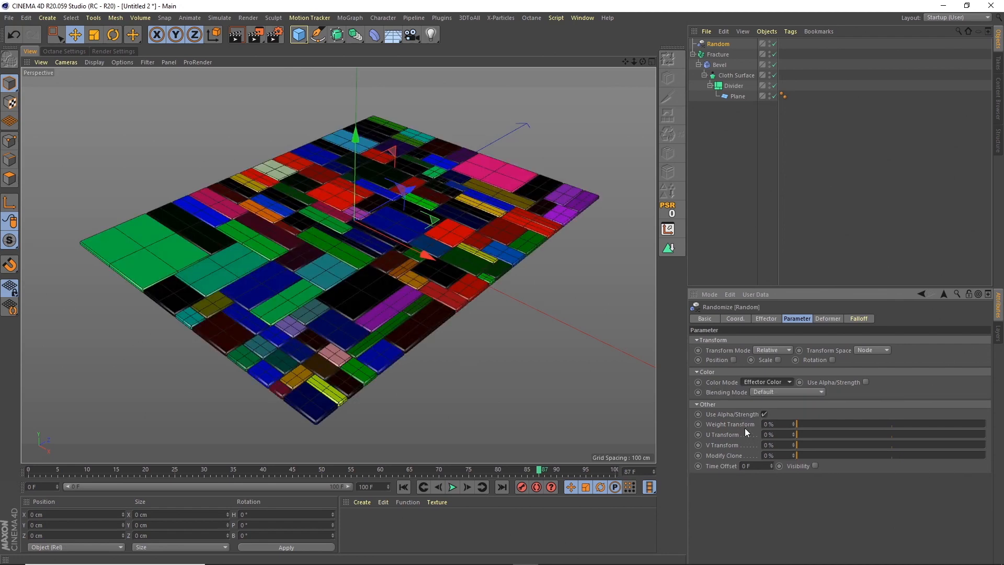
pyautogui.keyDown('alt'); pyautogui.moveTo(437, 260); pyautogui.dragTo(469, 250); pyautogui.keyUp('alt')
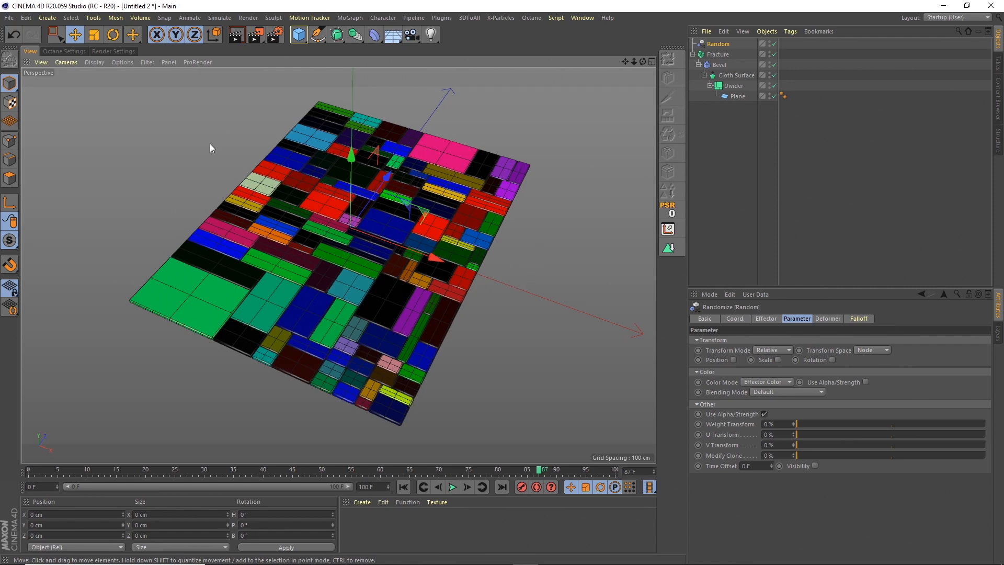
# Switch the viewport display to Gouraud Shading without lines.
pyautogui.click(97, 62)
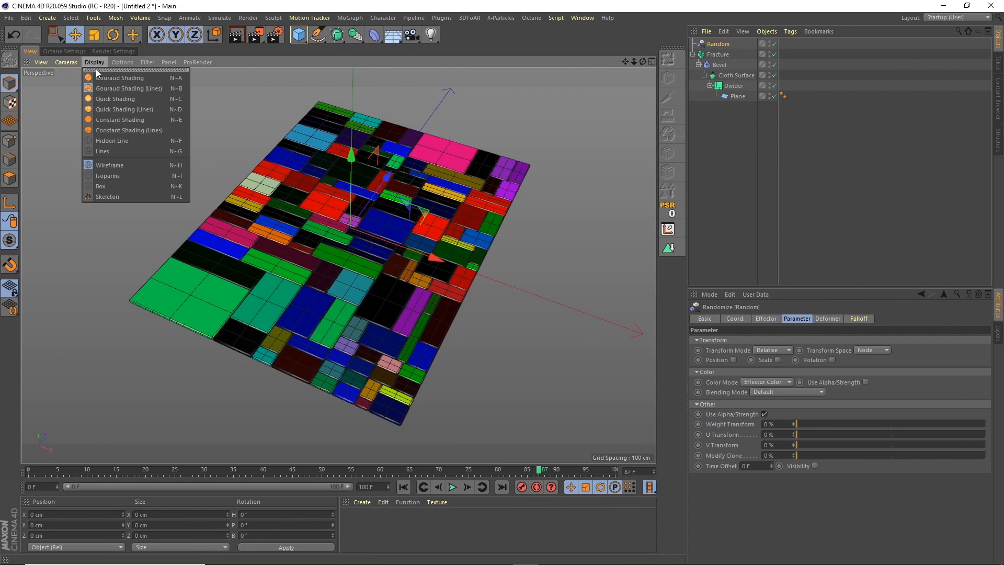
pyautogui.click(101, 77)
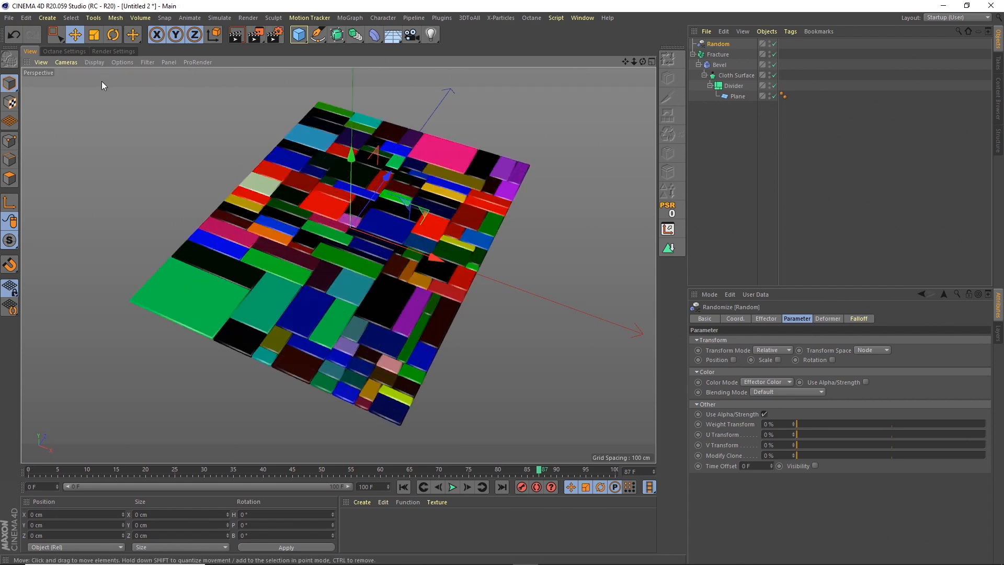
pyautogui.keyDown('alt'); pyautogui.moveTo(403, 263); pyautogui.dragTo(388, 257); pyautogui.keyUp('alt')
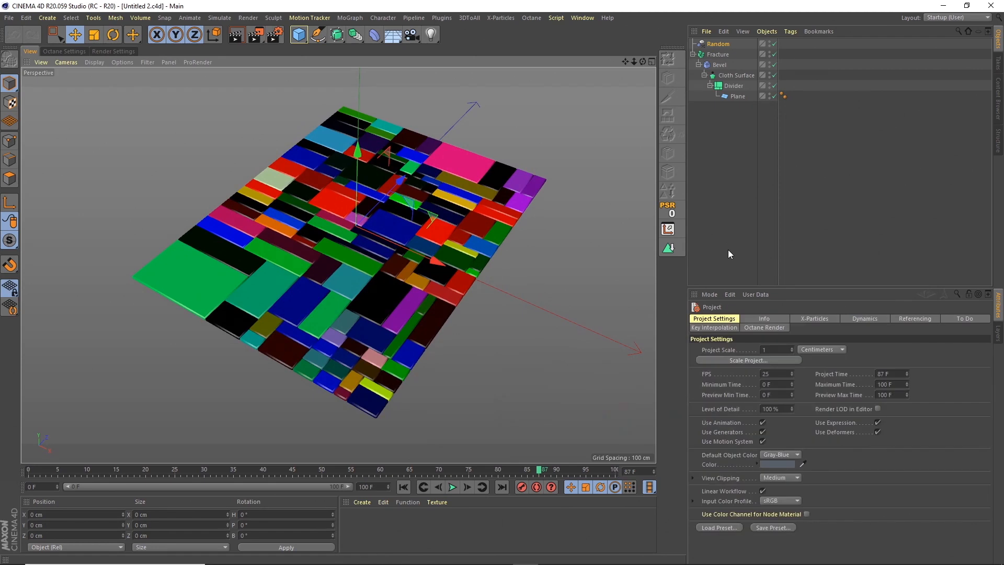
# Group the Fracture hierarchy into a null and rename the null "Plane".
pyautogui.click(727, 54)
pyautogui.click(767, 32)
pyautogui.click(787, 162)
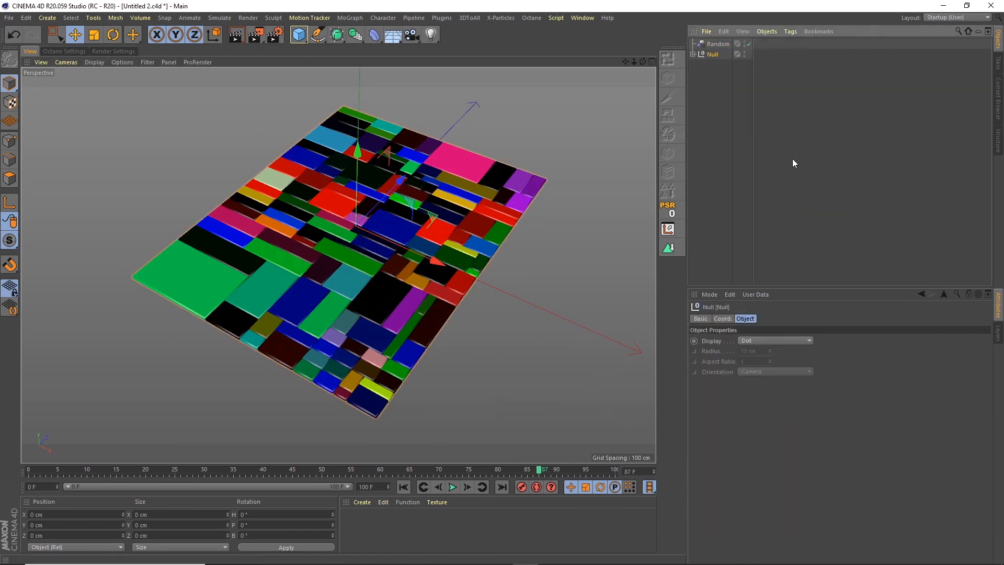
pyautogui.click(693, 54)
pyautogui.doubleClick(713, 55)
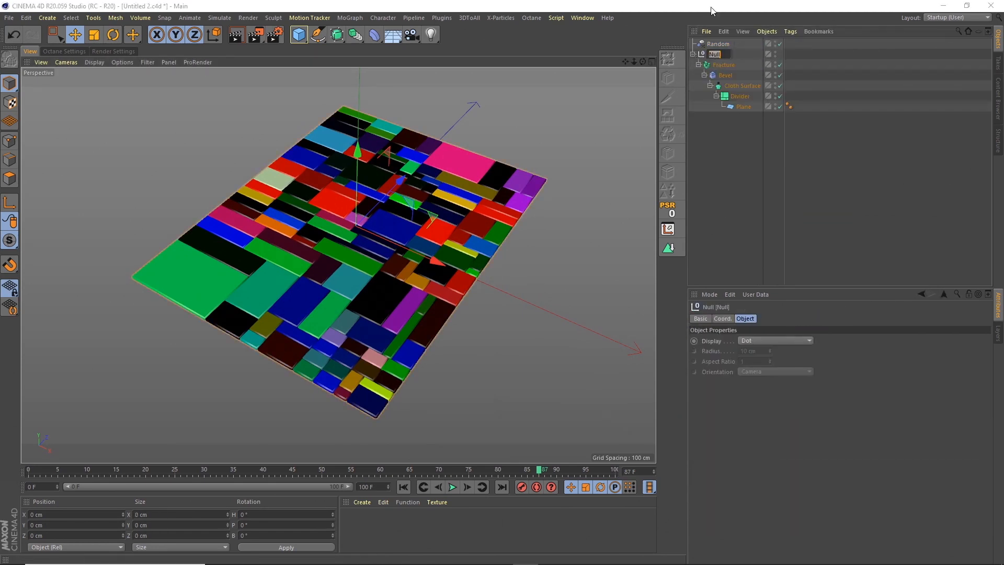
pyautogui.write('Plane')
pyautogui.press('Return')
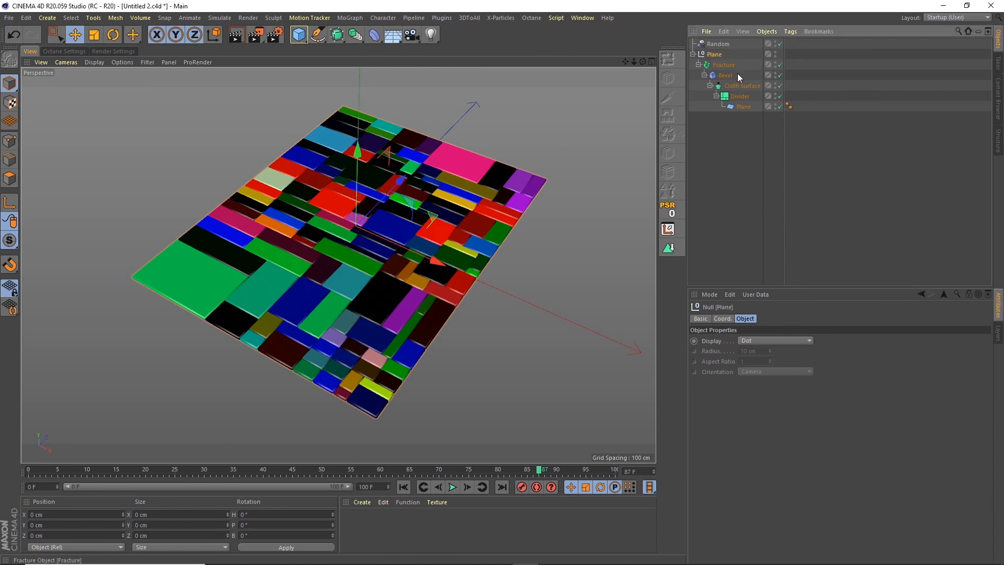
# Add a MoText object with the text "E" and set its font to Big John.
pyautogui.click(350, 18)
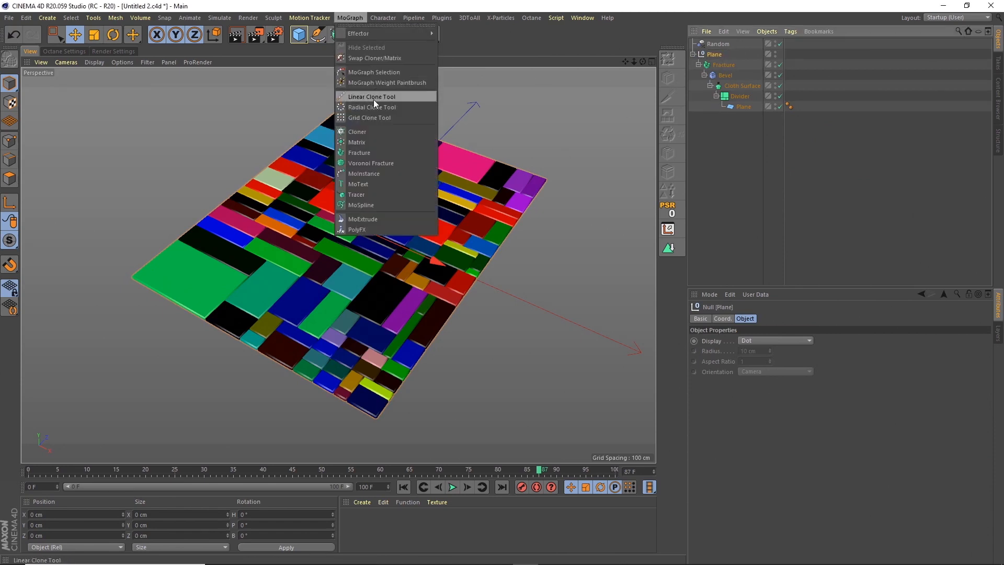
pyautogui.click(366, 184)
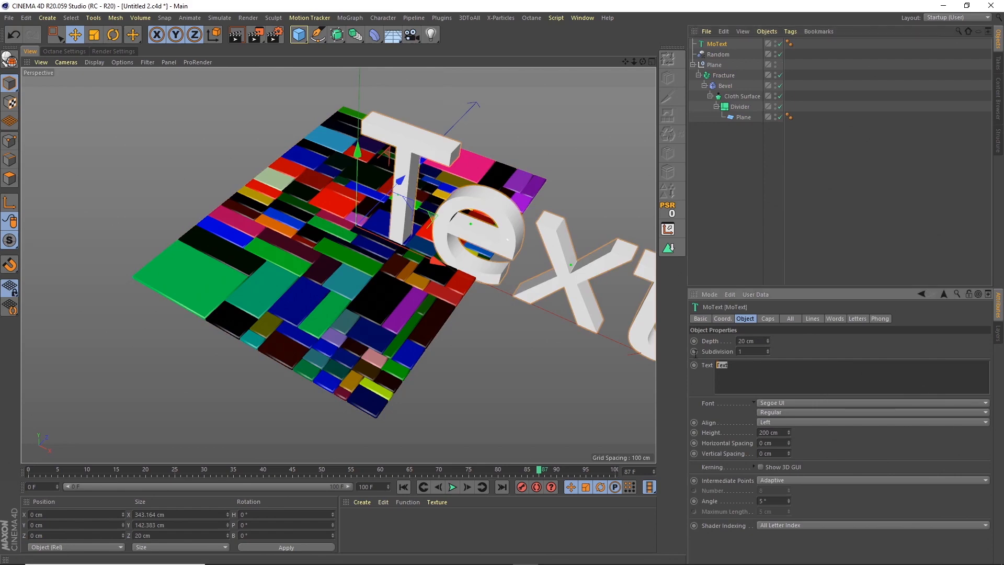
pyautogui.write('E')
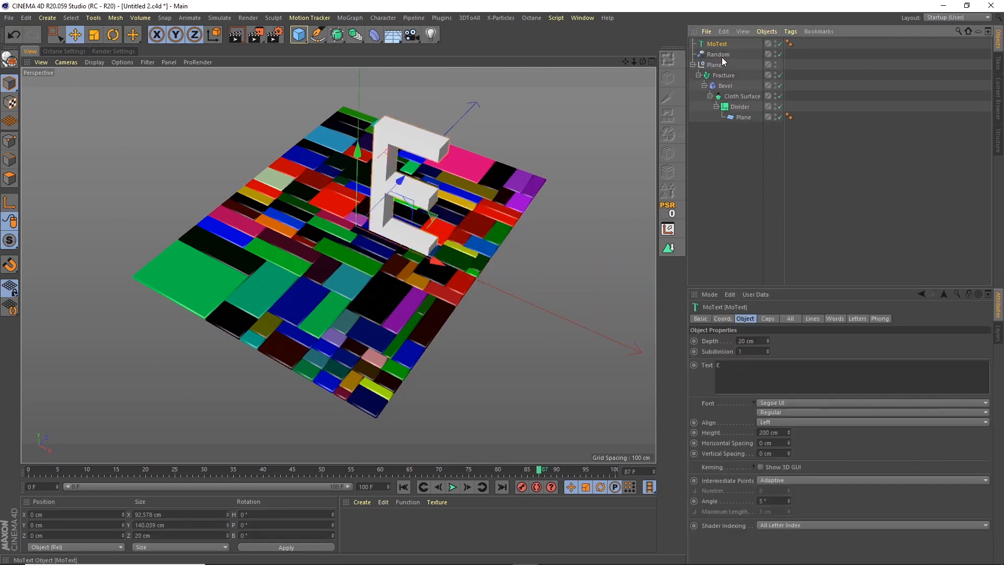
pyautogui.click(791, 401)
pyautogui.scroll(15, 956, 103)
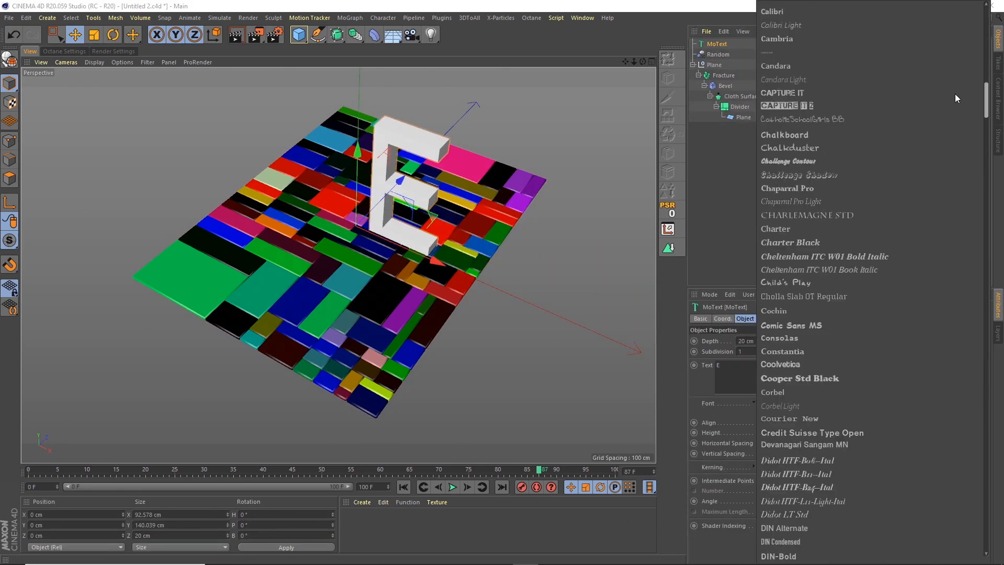
pyautogui.scroll(3, 954, 78)
pyautogui.click(796, 152)
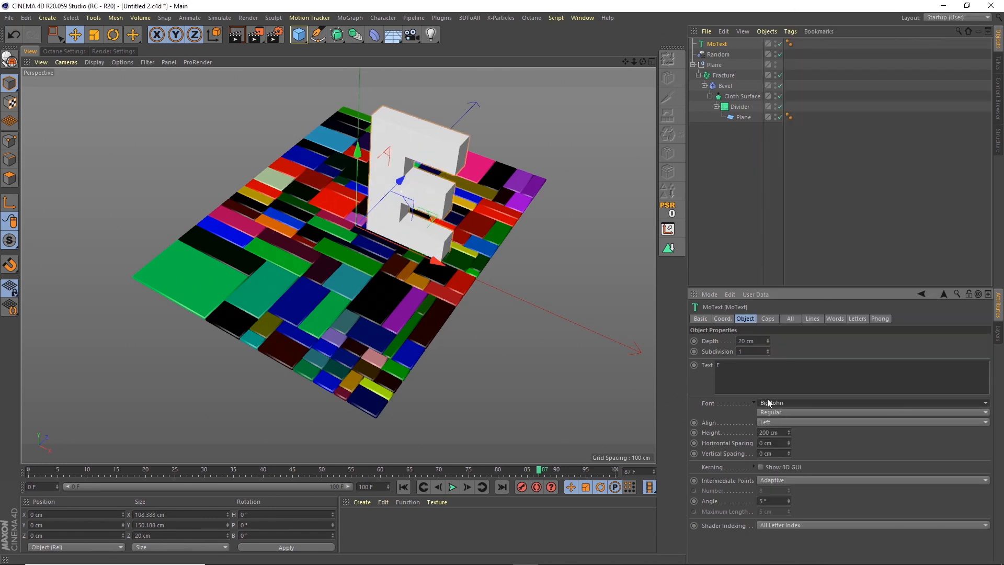
# Set the depth of the letter E to 40 cm.
pyautogui.doubleClick(739, 341)
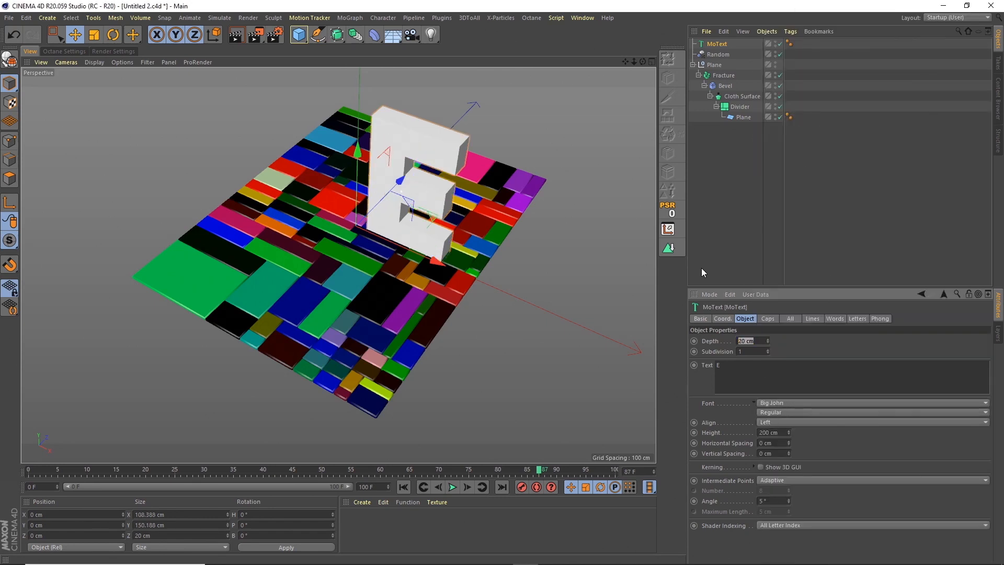
pyautogui.write('40')
pyautogui.press('Return')
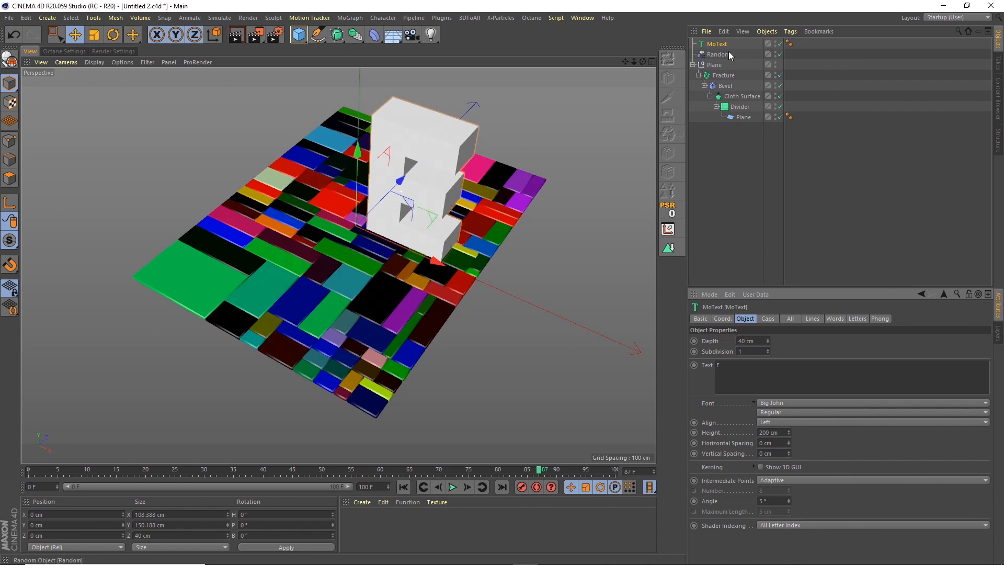
pyautogui.click(652, 63)
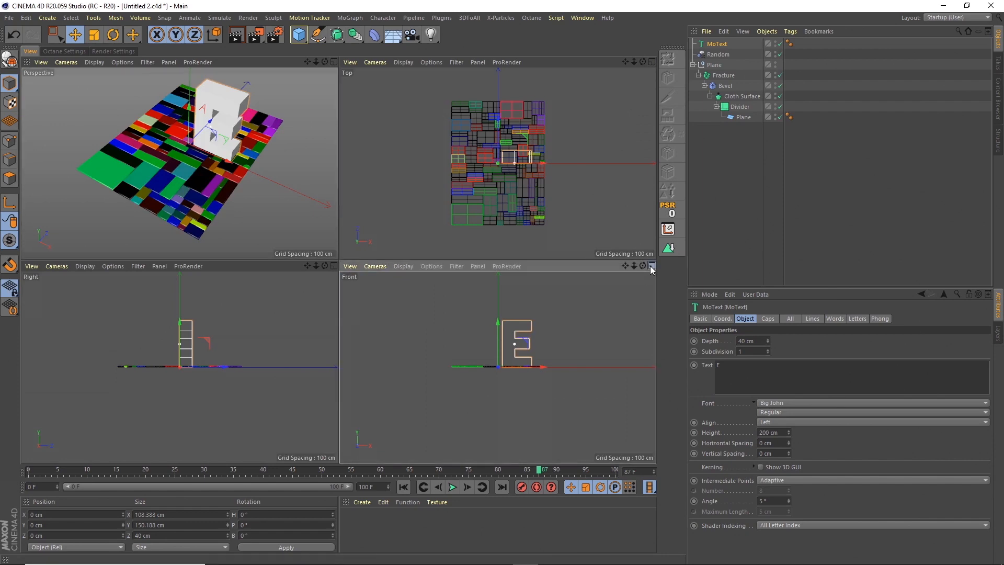
pyautogui.click(652, 266)
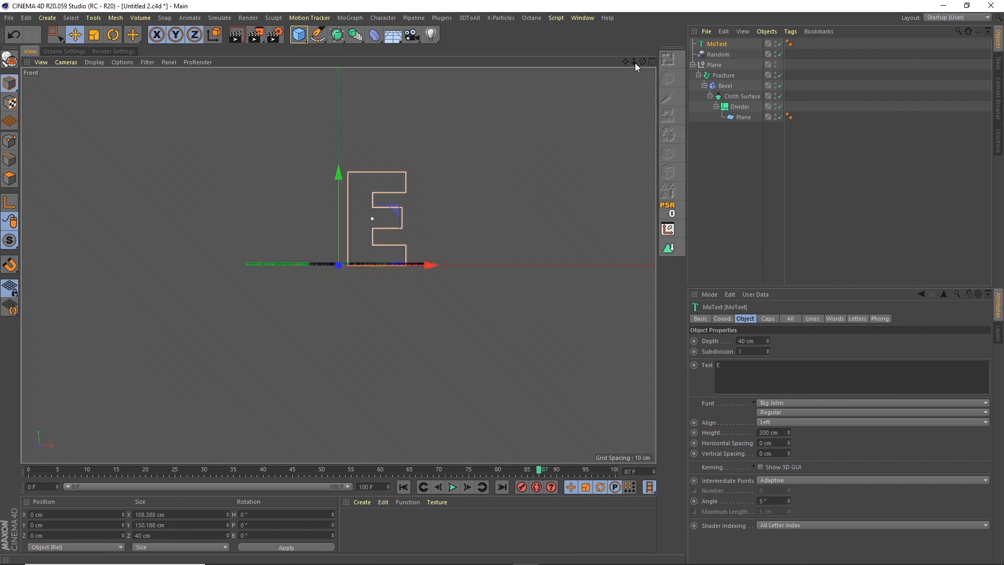
pyautogui.click(652, 62)
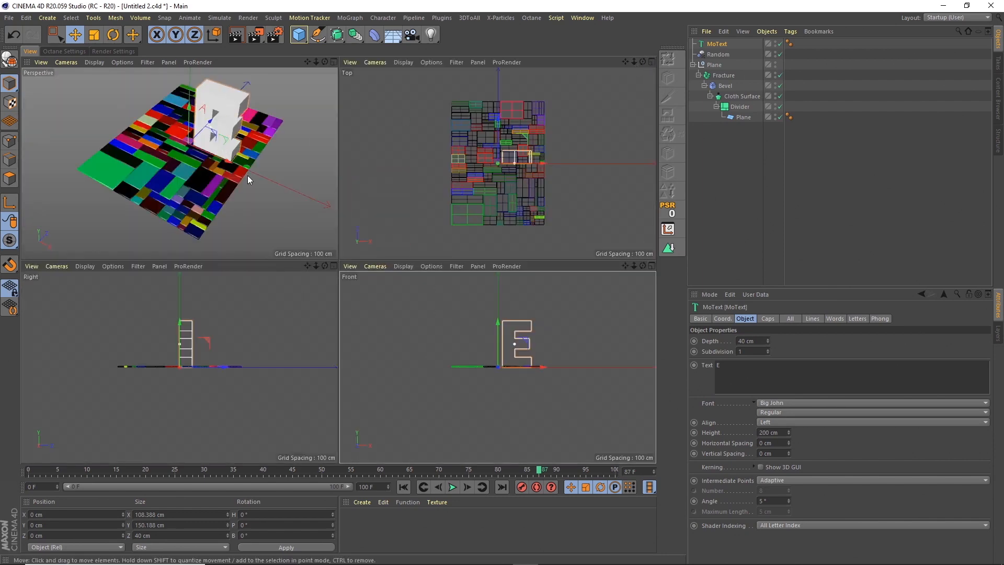
pyautogui.click(334, 62)
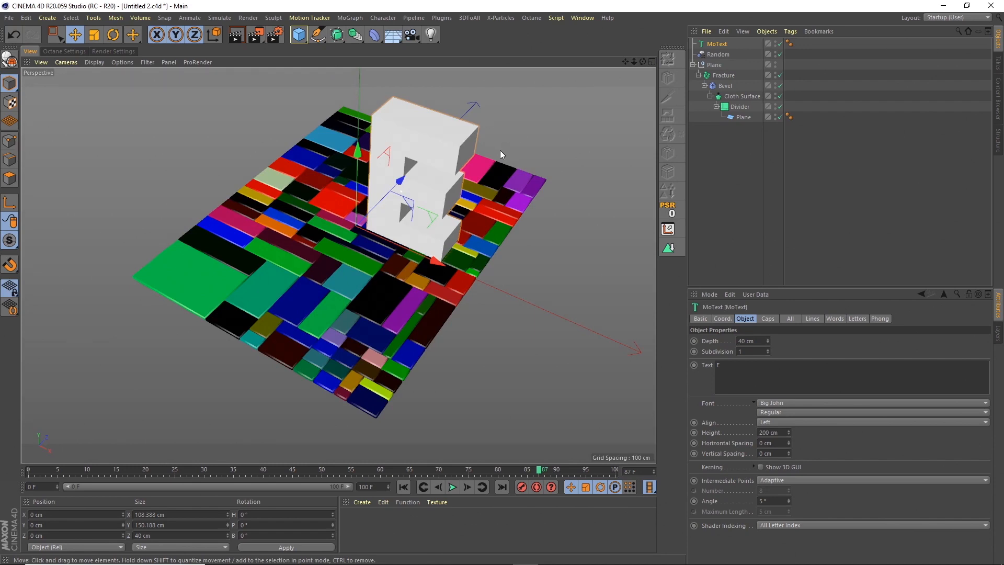
# Add a Circle spline and set its radius to 20 cm.
pyautogui.click(318, 35)
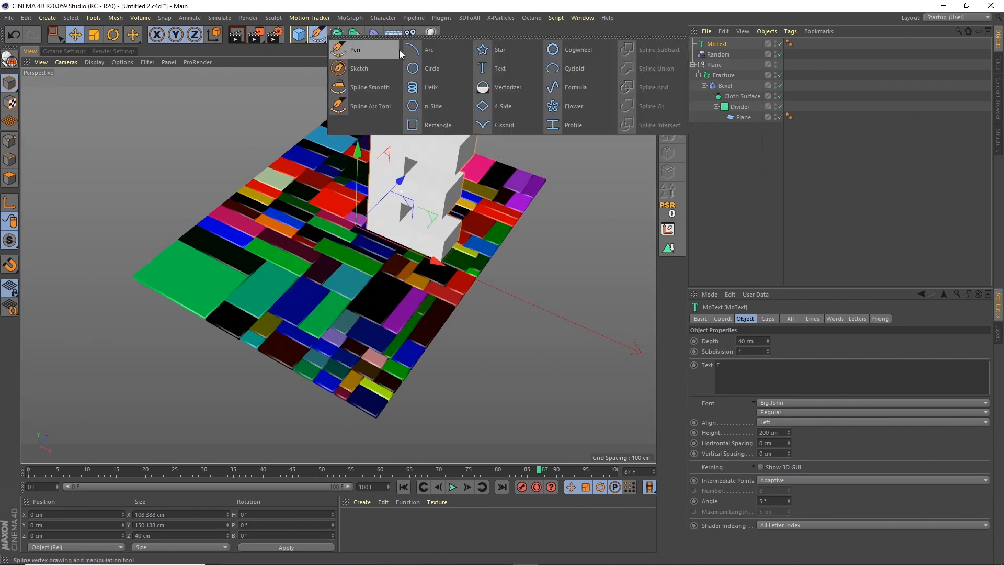
pyautogui.click(428, 68)
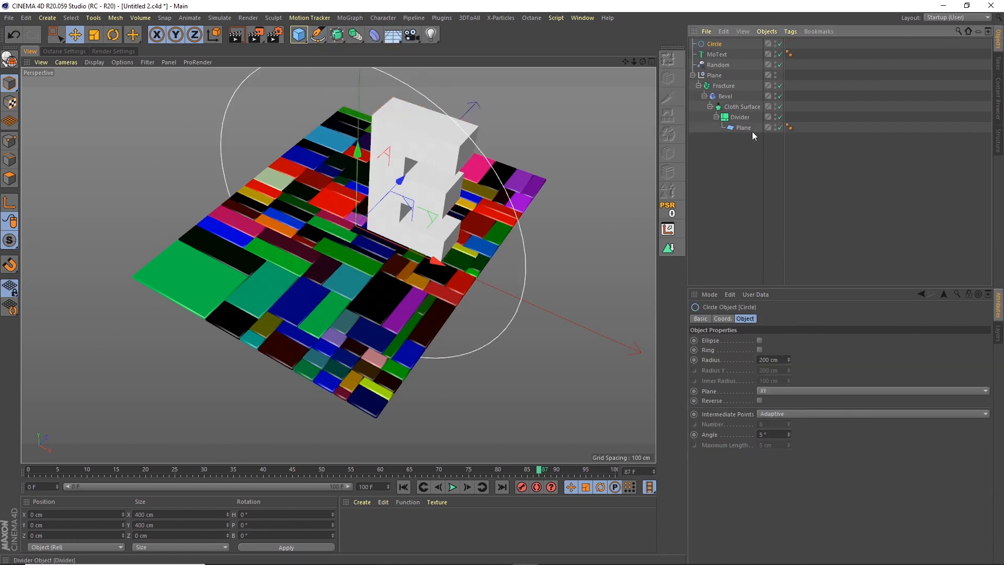
pyautogui.click(765, 360)
pyautogui.write('20')
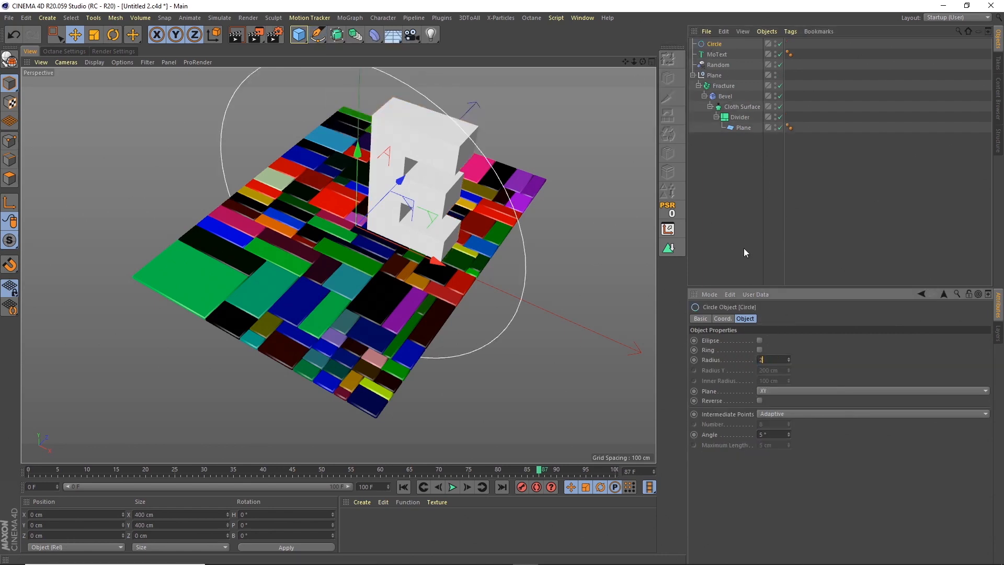
pyautogui.press('Return')
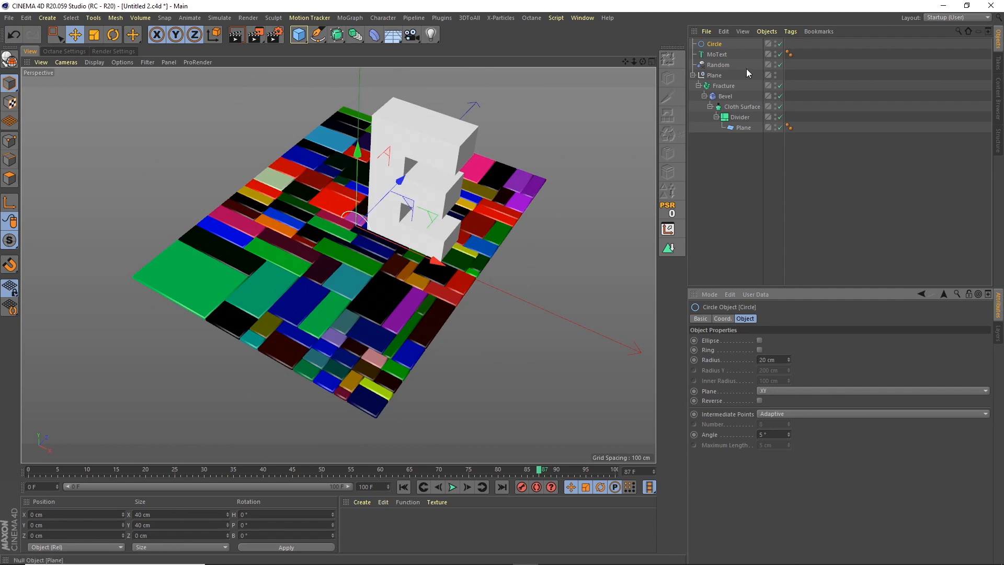
# Add a Spline Wrap deformer as the first child of the Plane null and assign the Circle as its spline.
pyautogui.click(374, 34)
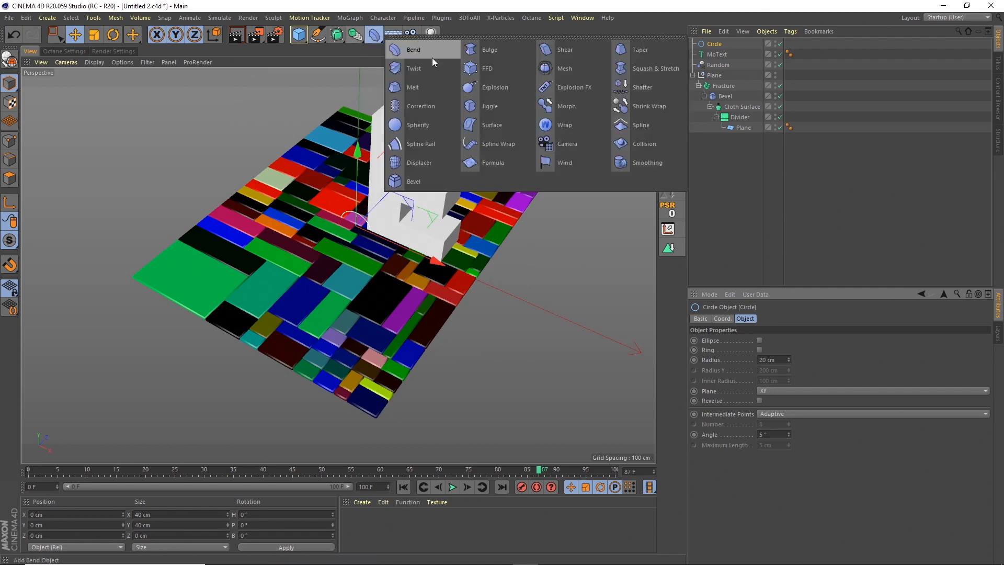
pyautogui.click(489, 145)
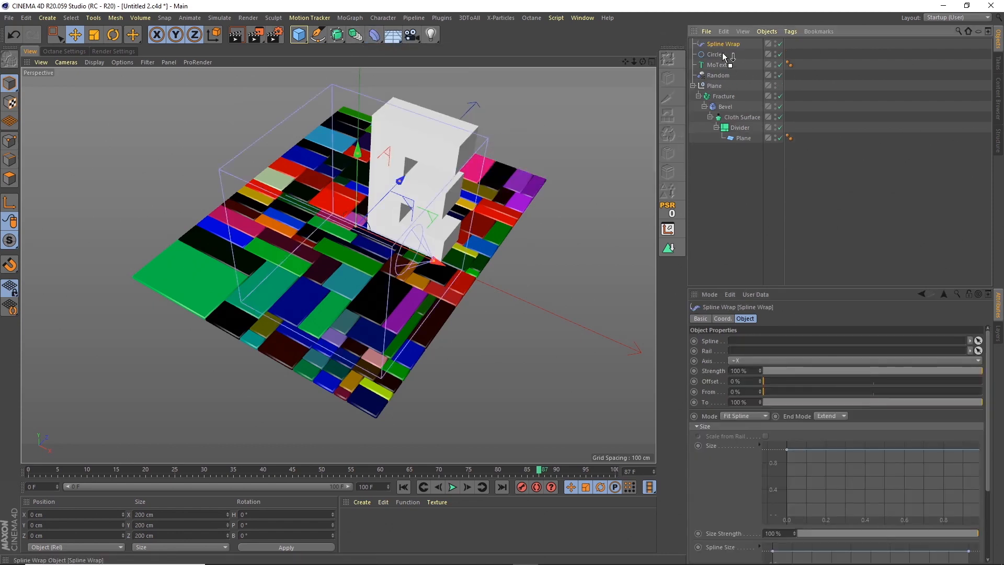
pyautogui.moveTo(734, 96)
pyautogui.mouseDown()
pyautogui.moveTo(728, 106)
pyautogui.moveTo(720, 90)
pyautogui.mouseUp()
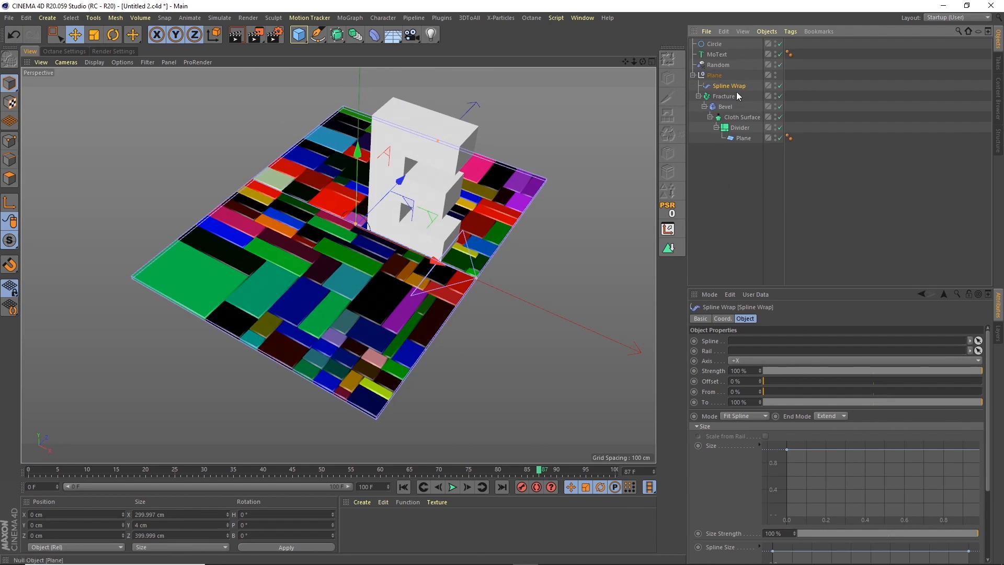
pyautogui.moveTo(714, 45); pyautogui.dragTo(755, 346)
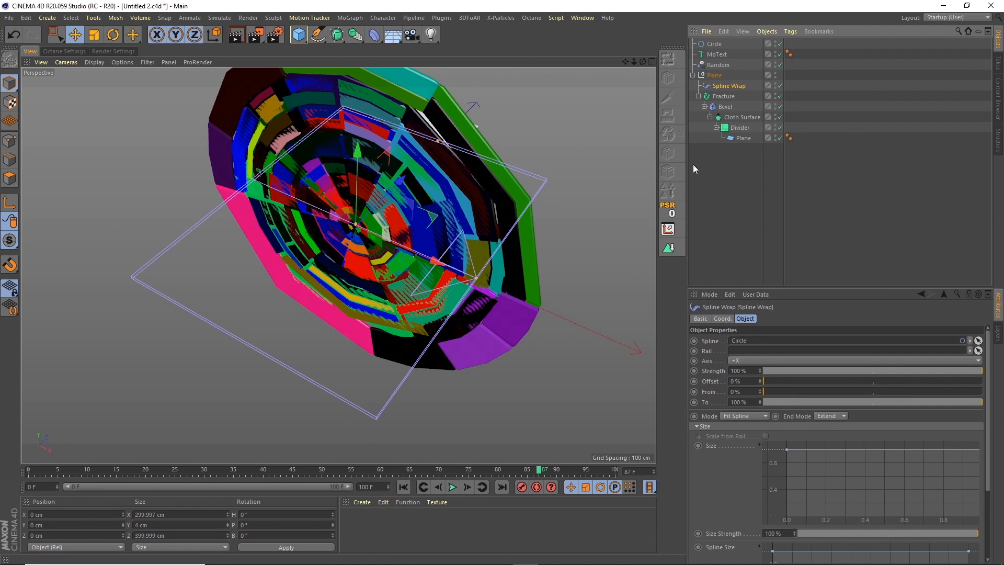
# Set the Spline Wrap's pitch rotation to 90° and inspect the open end of the rolled tube.
pyautogui.click(243, 525)
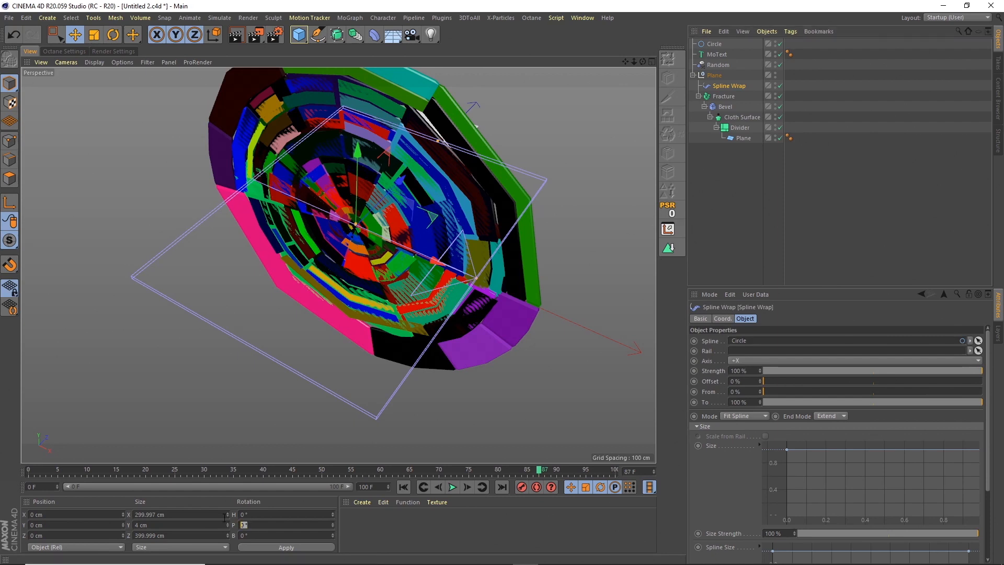
pyautogui.write('90')
pyautogui.press('Return')
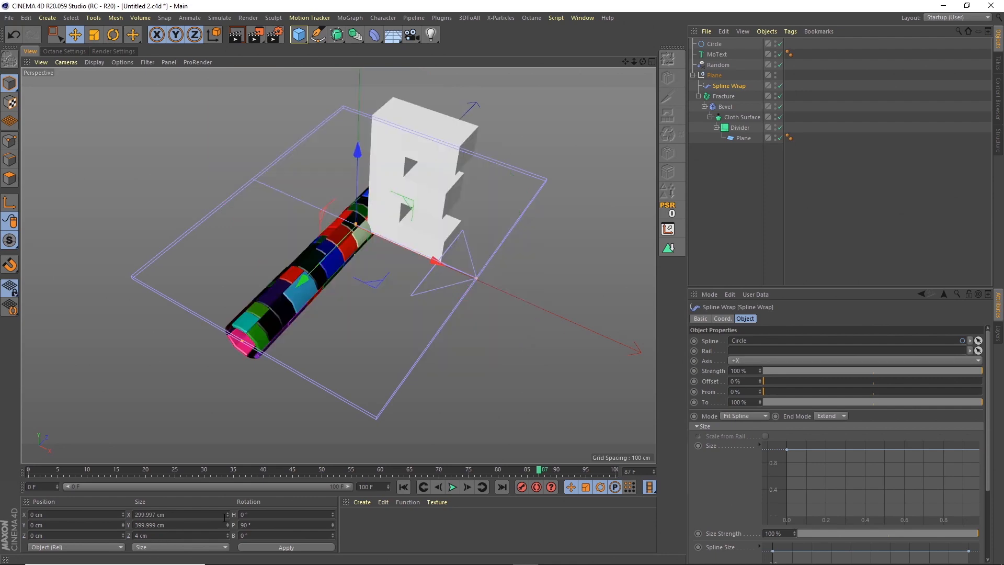
pyautogui.keyDown('alt'); pyautogui.moveTo(324, 341); pyautogui.dragTo(338, 293); pyautogui.keyUp('alt')
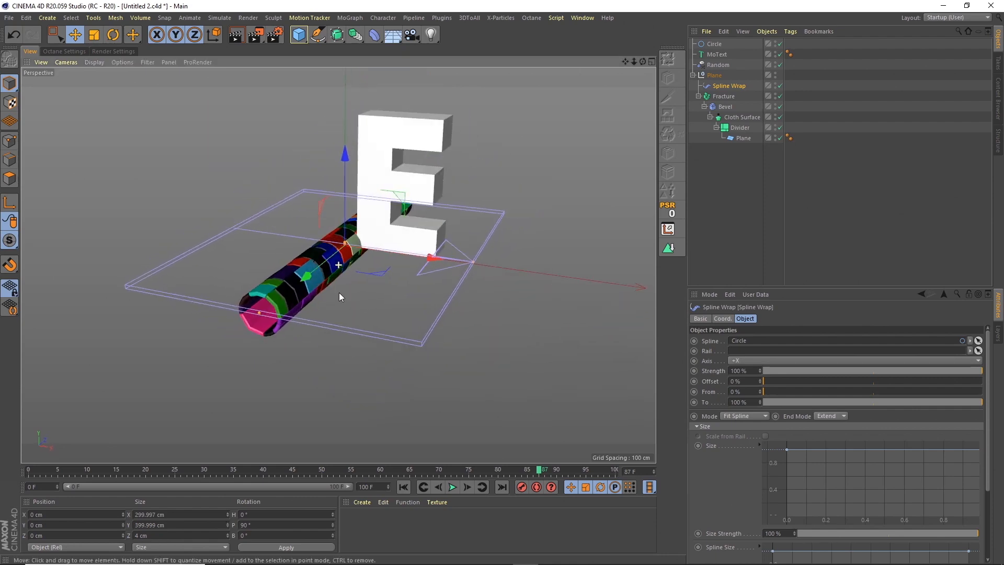
pyautogui.keyDown('alt'); pyautogui.moveTo(271, 313); pyautogui.dragTo(299, 269, button='right'); pyautogui.keyUp('alt')
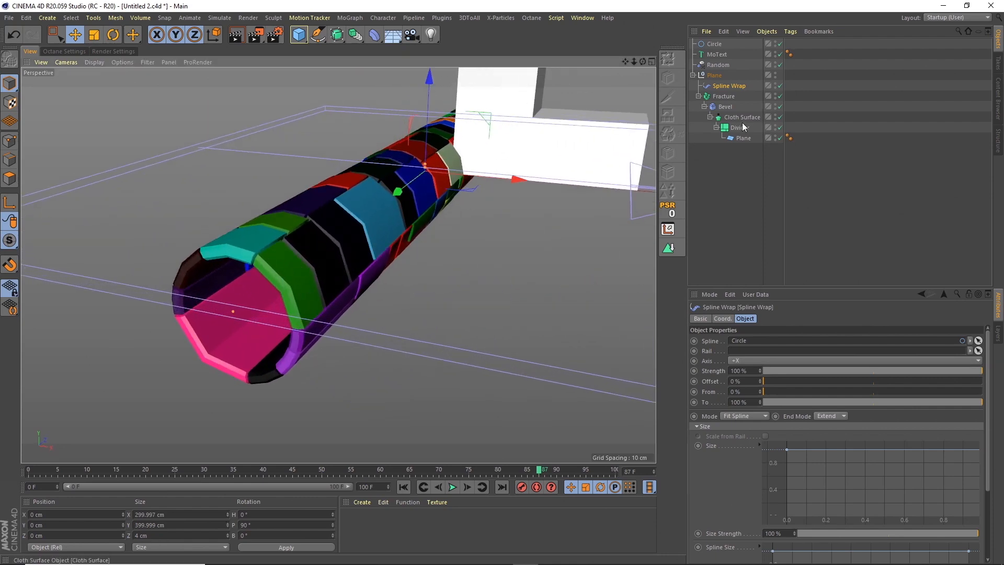
# Open the Bevel deformer's settings and play the animation to preview the tiles moving around the tube.
pyautogui.click(726, 107)
pyautogui.click(726, 106)
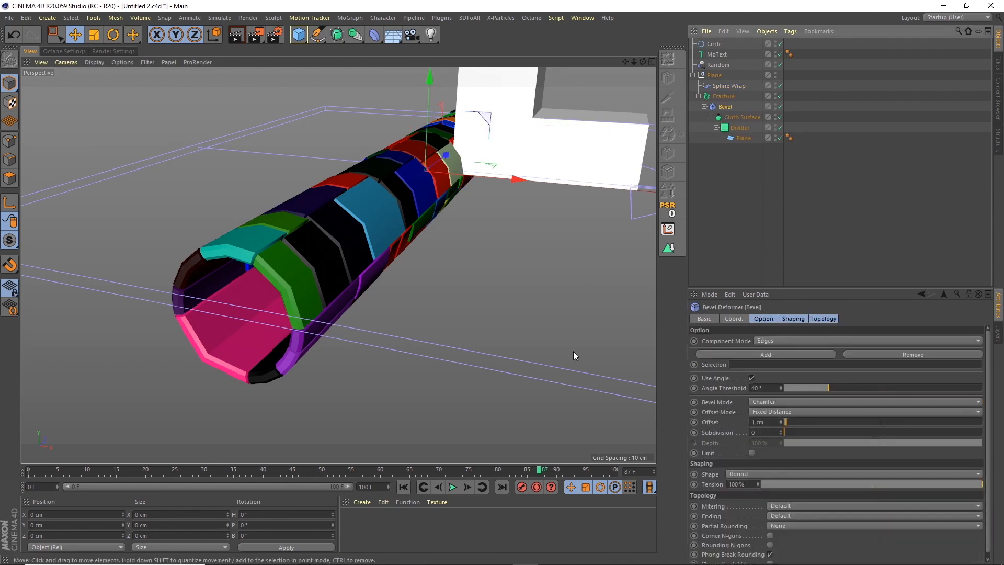
pyautogui.click(453, 487)
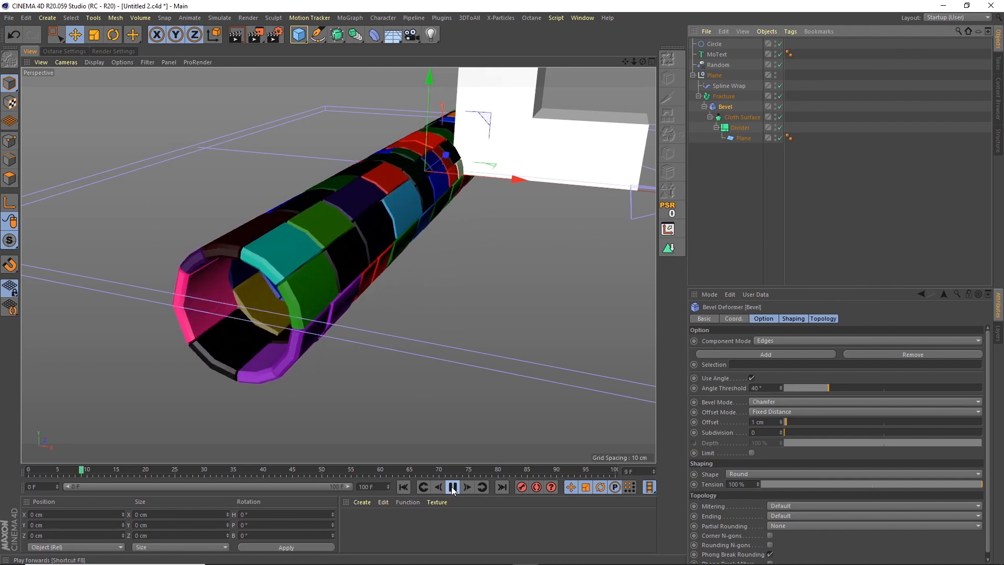
pyautogui.click(451, 489)
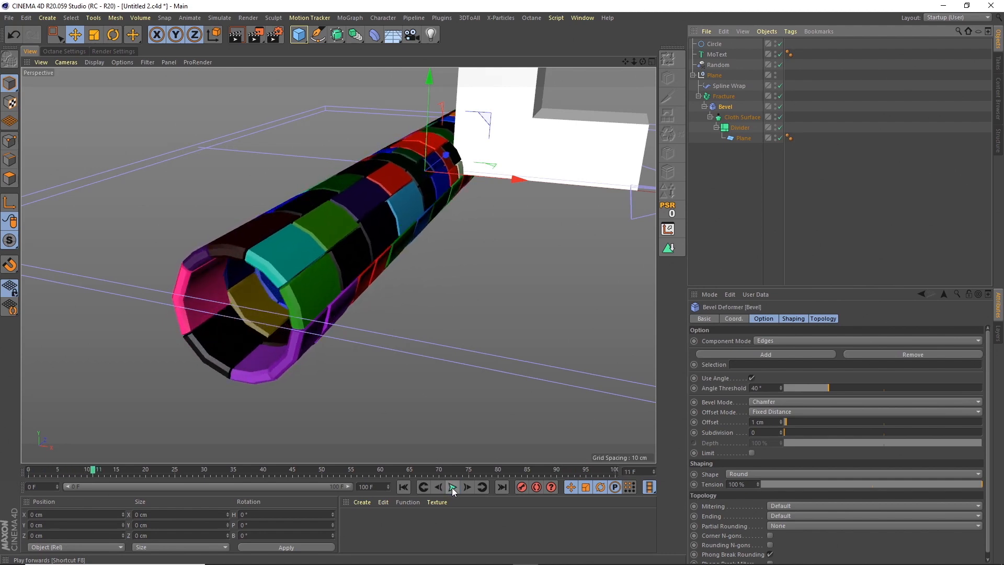
# Disable the Bevel deformer and play the animation to check the playback speed without it.
pyautogui.click(779, 106)
pyautogui.click(779, 107)
pyautogui.click(779, 107)
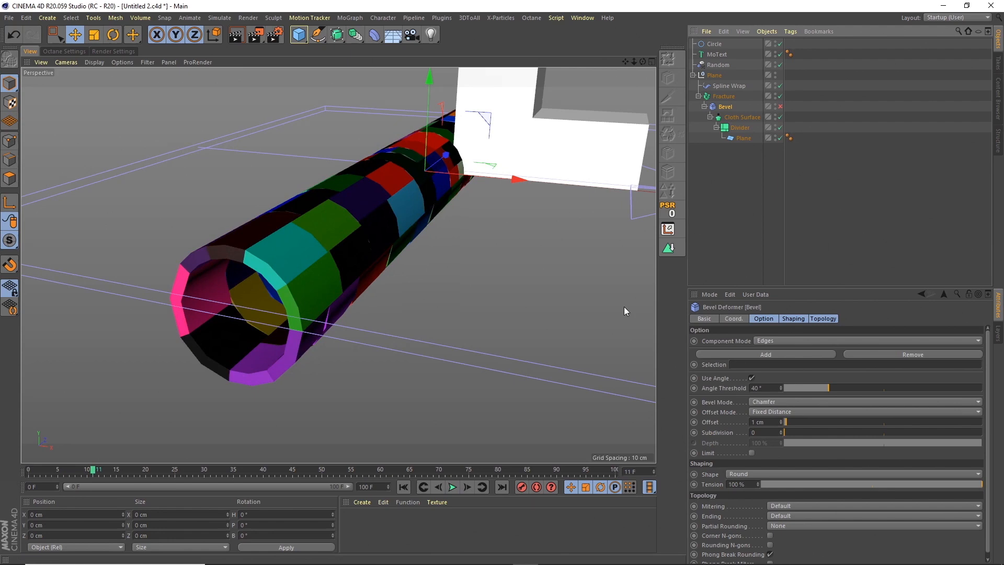
pyautogui.click(452, 487)
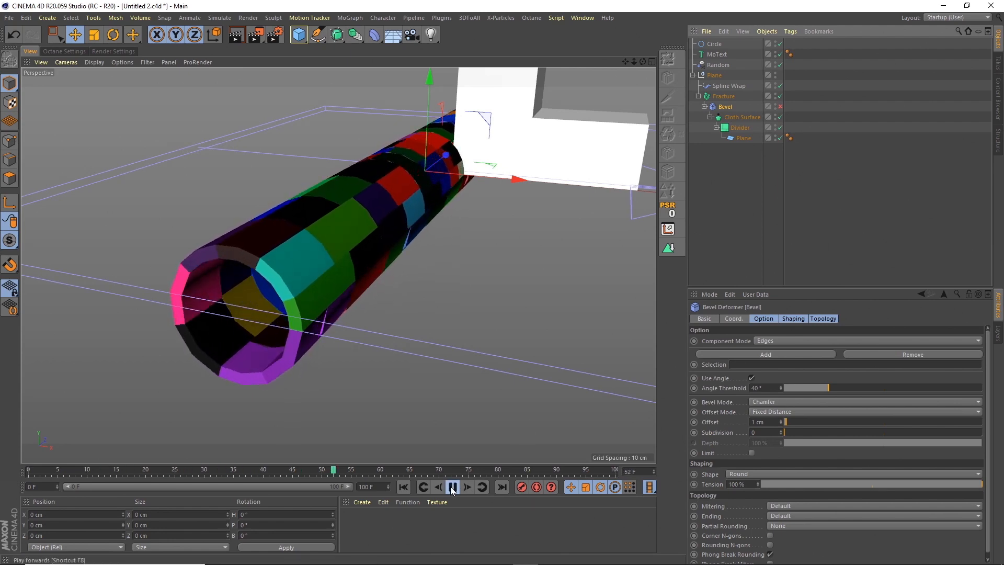
pyautogui.click(452, 487)
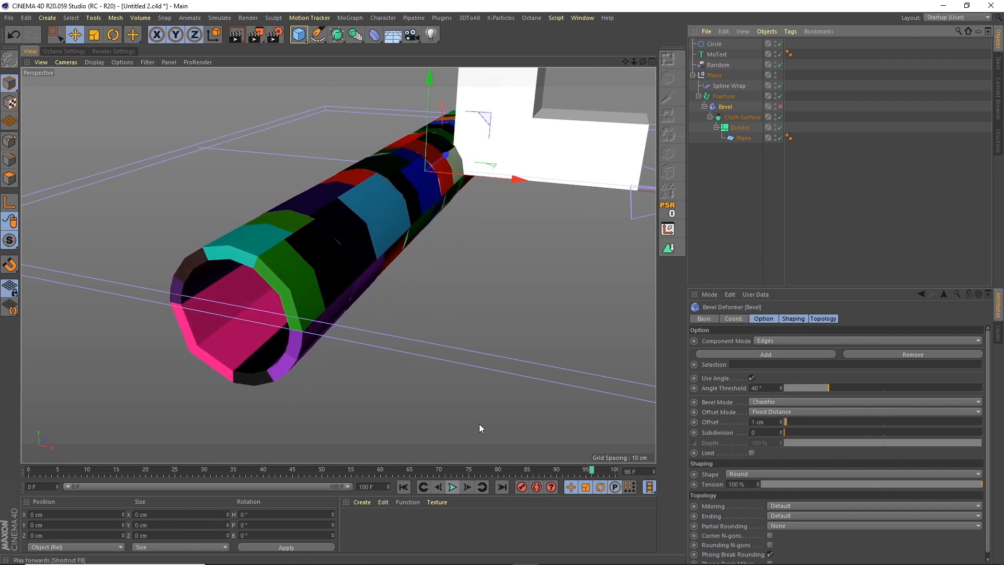
# Add a Rectangle spline to the scene, working in the Front view around the letter E.
pyautogui.keyDown('alt'); pyautogui.moveTo(306, 284); pyautogui.dragTo(386, 254); pyautogui.keyUp('alt')
pyautogui.scroll(-5, 407, 265)
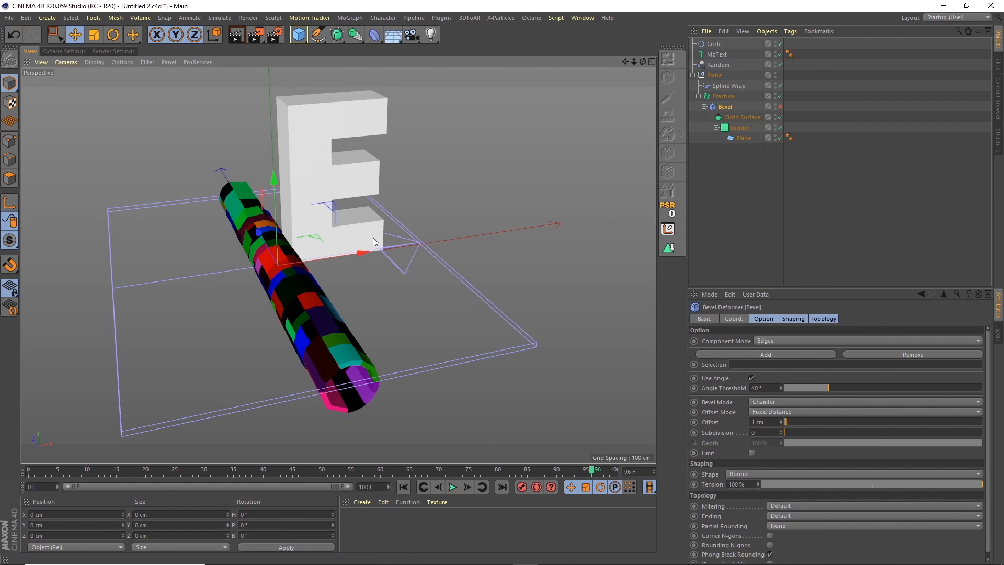
pyautogui.click(651, 60)
pyautogui.click(650, 261)
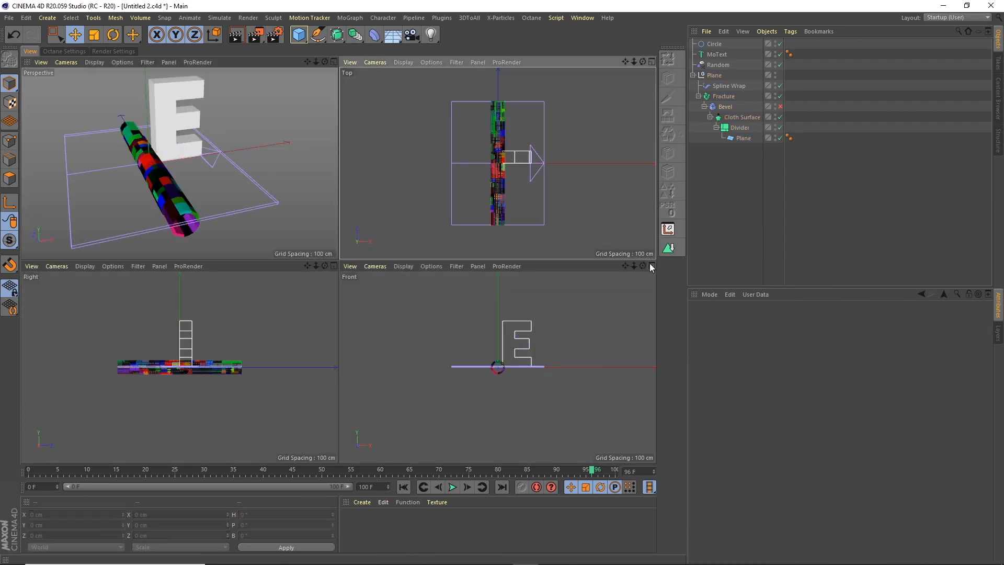
pyautogui.click(651, 266)
pyautogui.scroll(3, 447, 168)
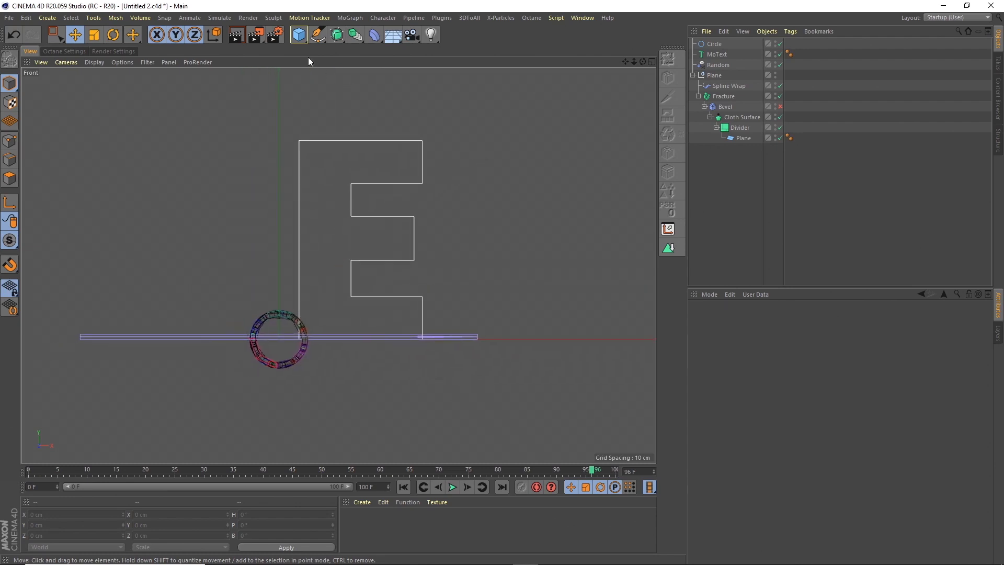
pyautogui.click(317, 34)
pyautogui.click(429, 124)
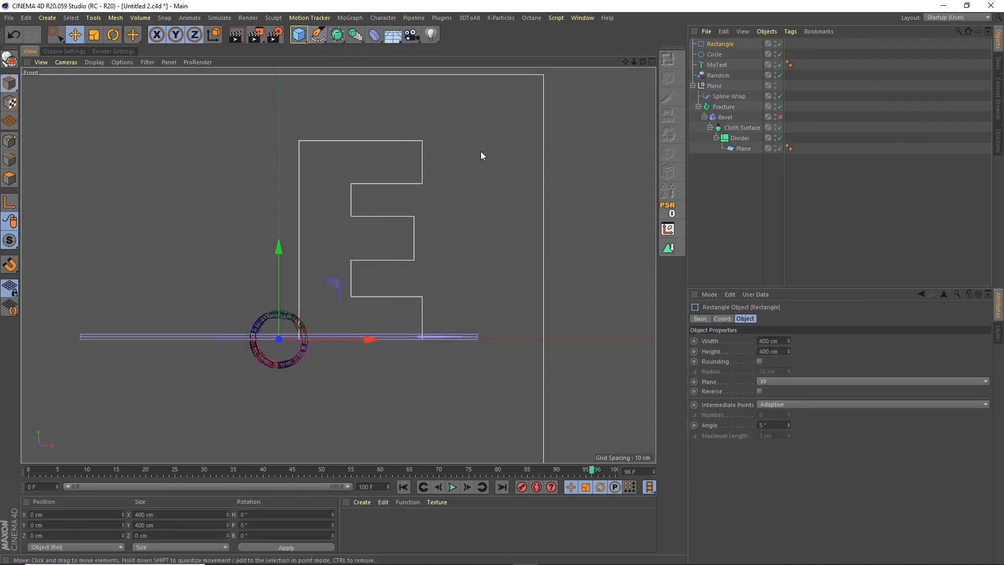
# Scale the rectangle to about 121 cm square and place it over the letter E at about X 95 cm, Y 75 cm.
pyautogui.click(94, 35)
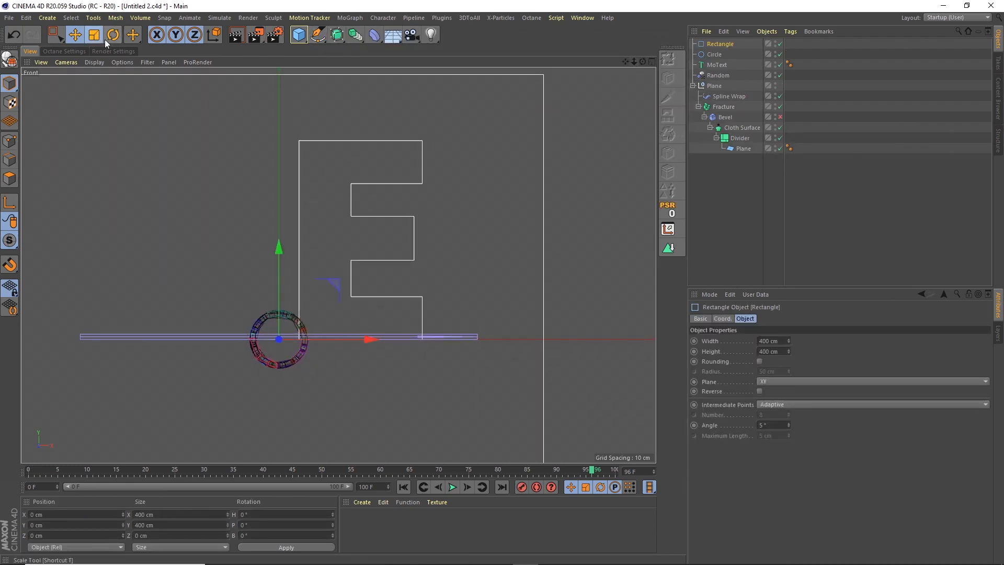
pyautogui.moveTo(474, 142); pyautogui.dragTo(312, 131)
pyautogui.press('e')
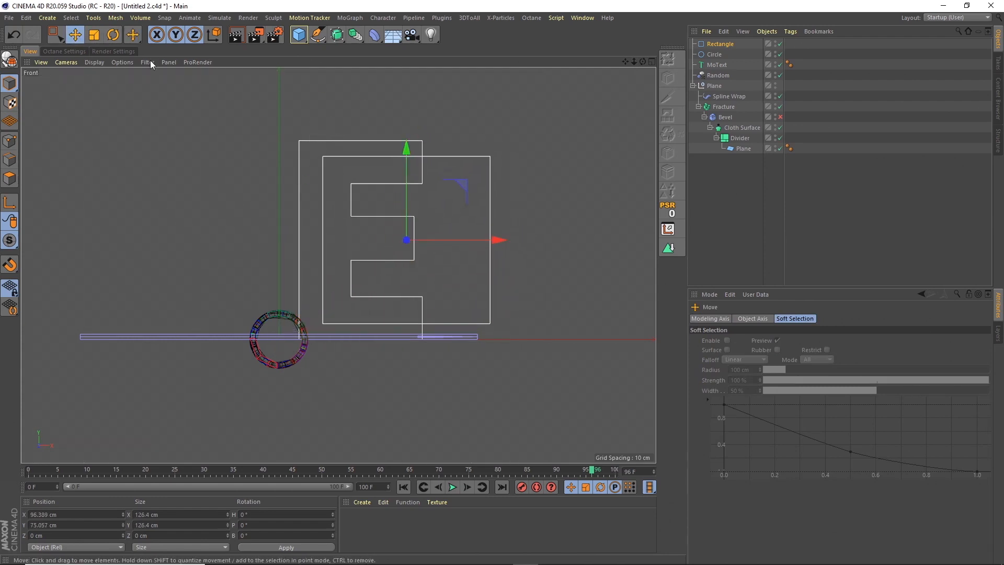
pyautogui.click(98, 37)
pyautogui.moveTo(444, 120); pyautogui.dragTo(430, 129)
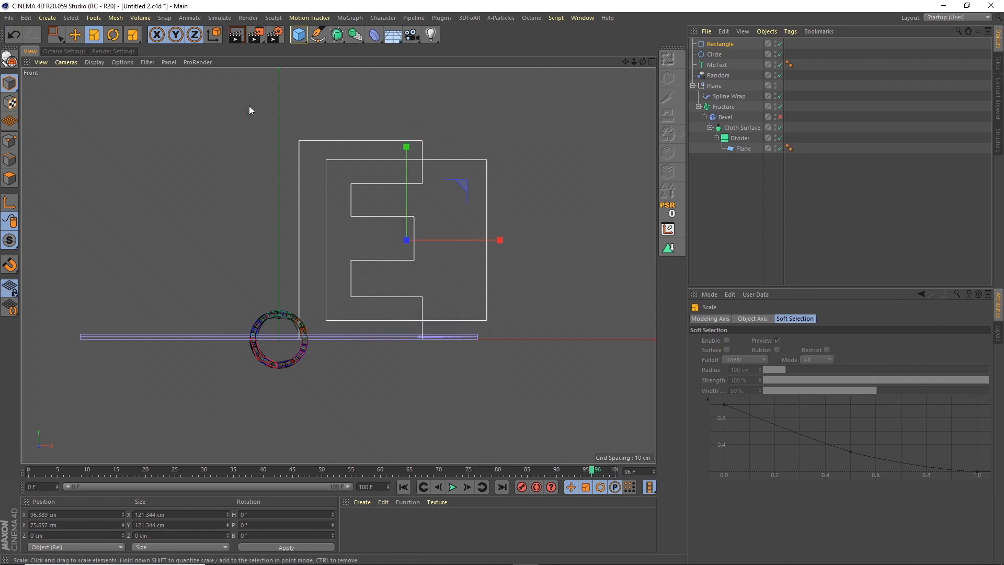
pyautogui.click(75, 34)
pyautogui.moveTo(448, 238); pyautogui.dragTo(446, 238)
# Set the rectangle's width and height to 118 cm each.
pyautogui.click(719, 45)
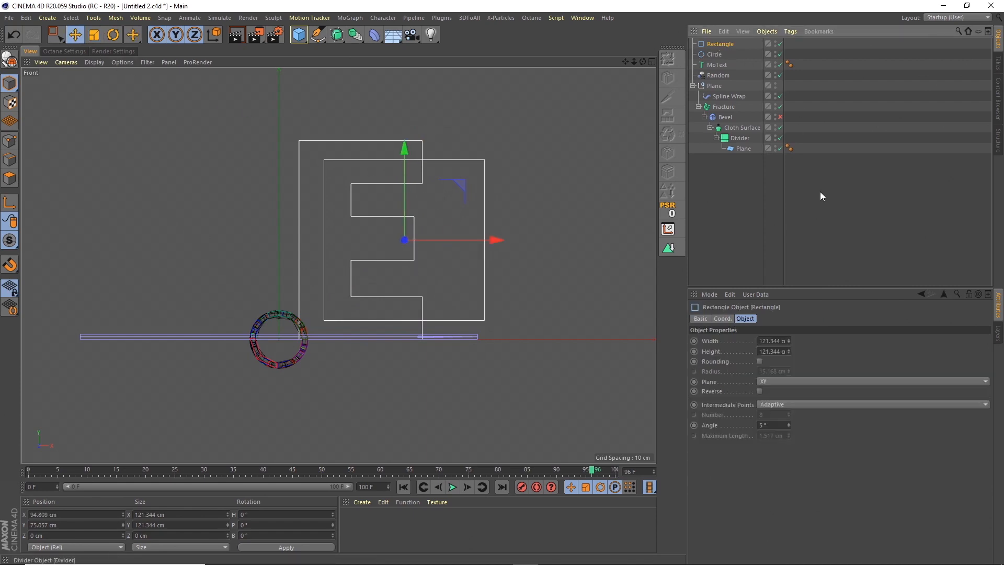
pyautogui.doubleClick(770, 340)
pyautogui.write('118')
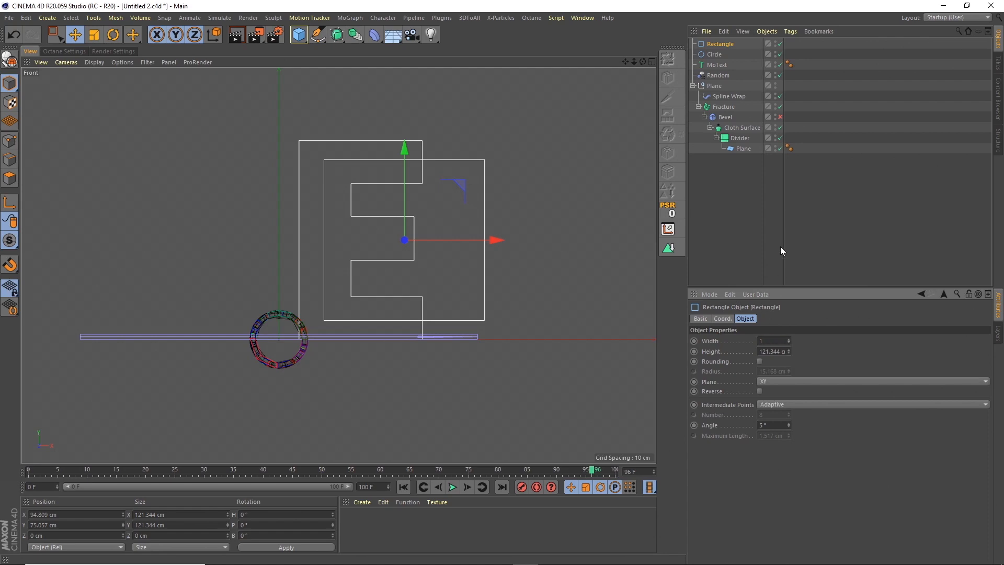
pyautogui.press('Tab')
pyautogui.write('18')
pyautogui.press('BackSpace')
pyautogui.write('188')
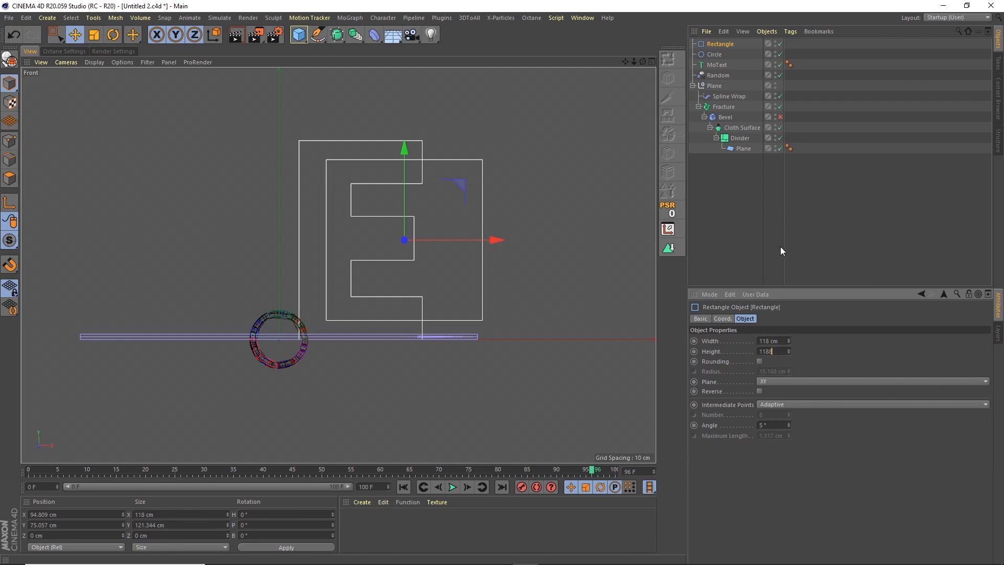
pyautogui.press('BackSpace')
pyautogui.press('Return')
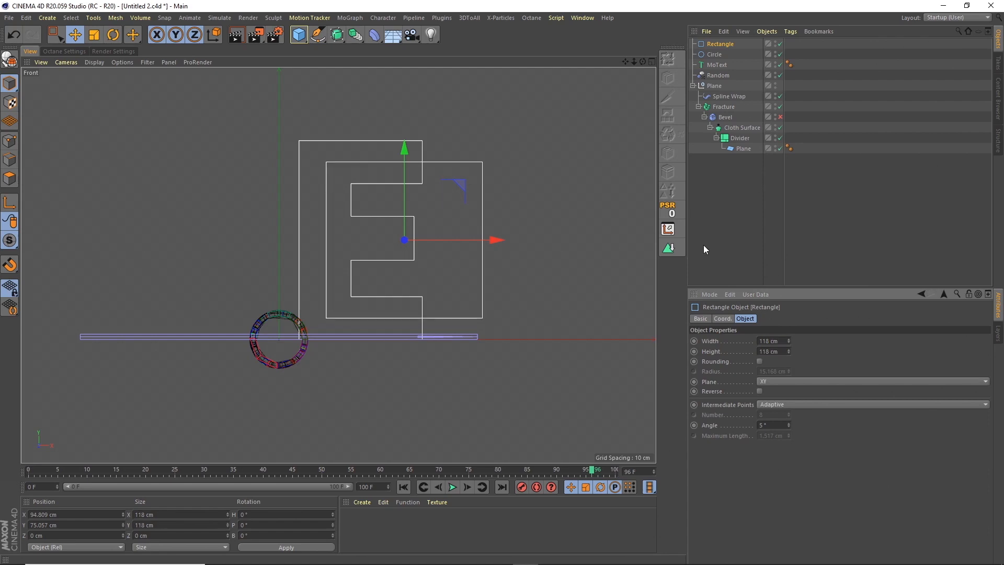
# Enable rounding on the rectangle and set its corner radius to 30 cm.
pyautogui.click(759, 361)
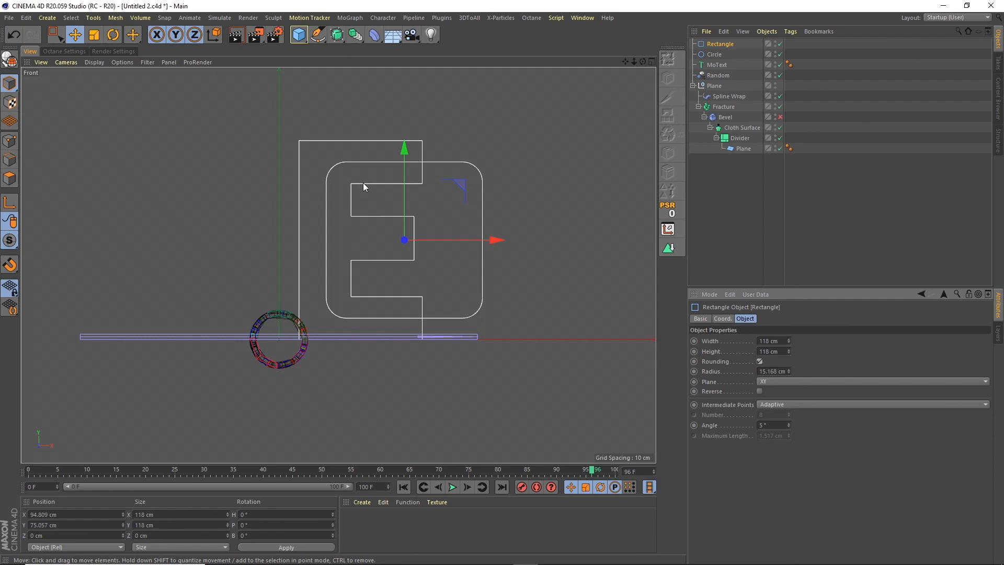
pyautogui.click(762, 371)
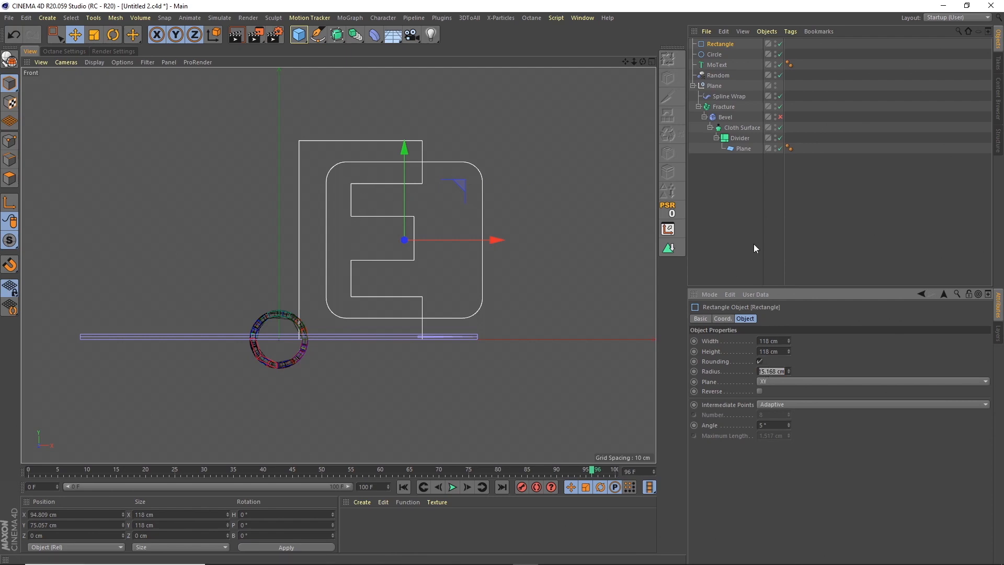
pyautogui.write('30')
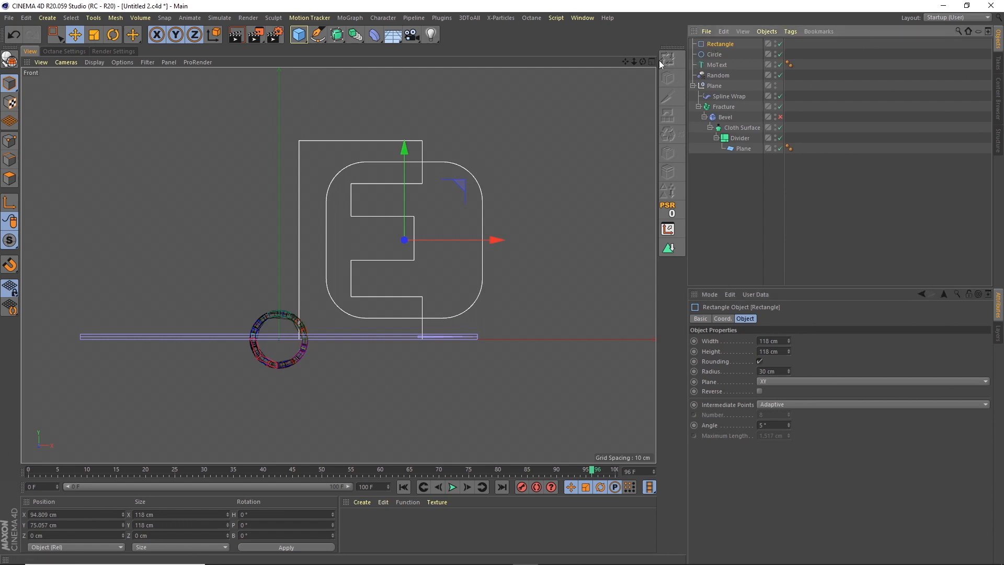
# Convert the rounded rectangle to an editable spline and turn off Close Spline in point mode.
pyautogui.click(9, 60)
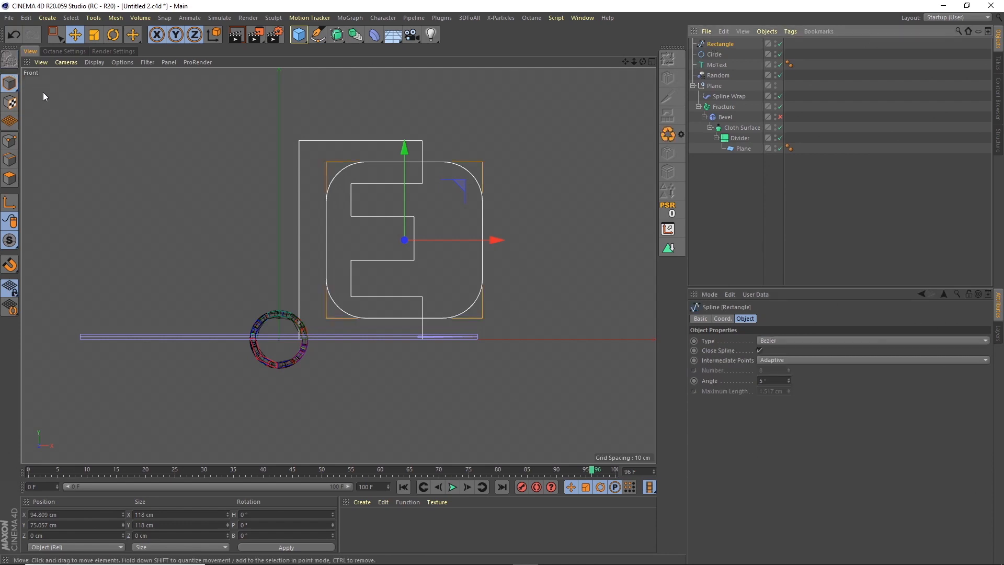
pyautogui.click(9, 140)
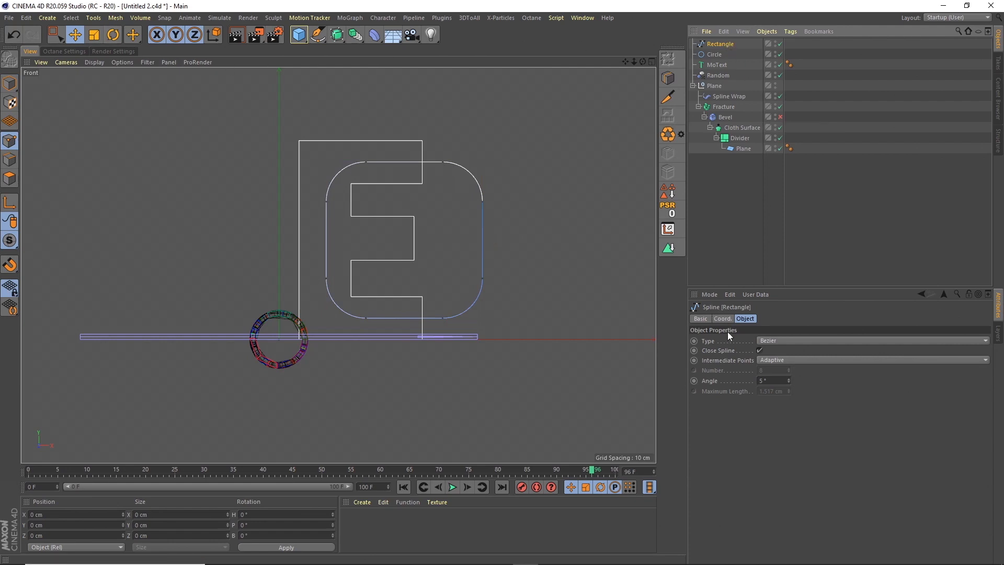
pyautogui.click(759, 350)
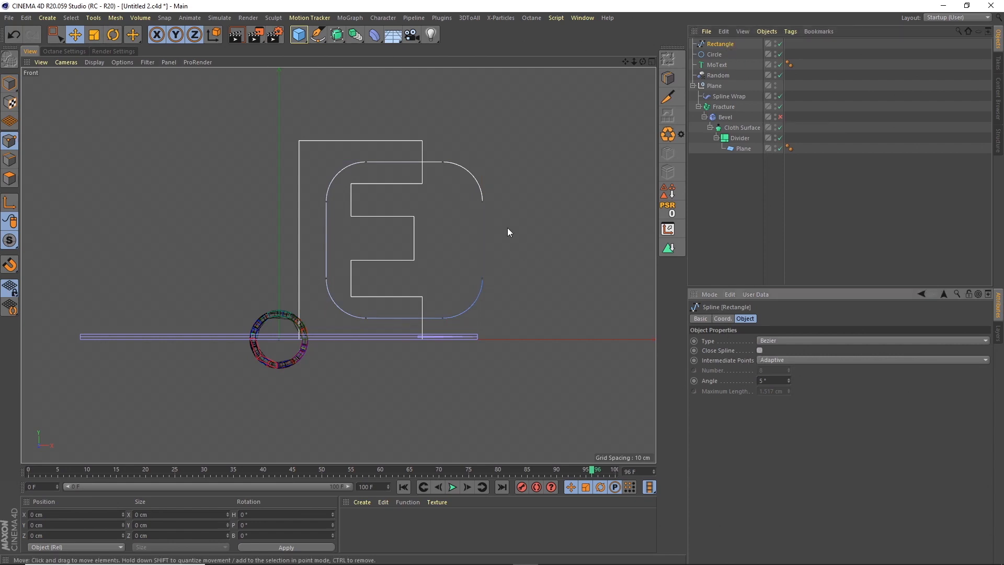
# Box-select the two end points at the open side of the rectangle spline and delete them.
pyautogui.click(55, 35)
pyautogui.click(108, 69)
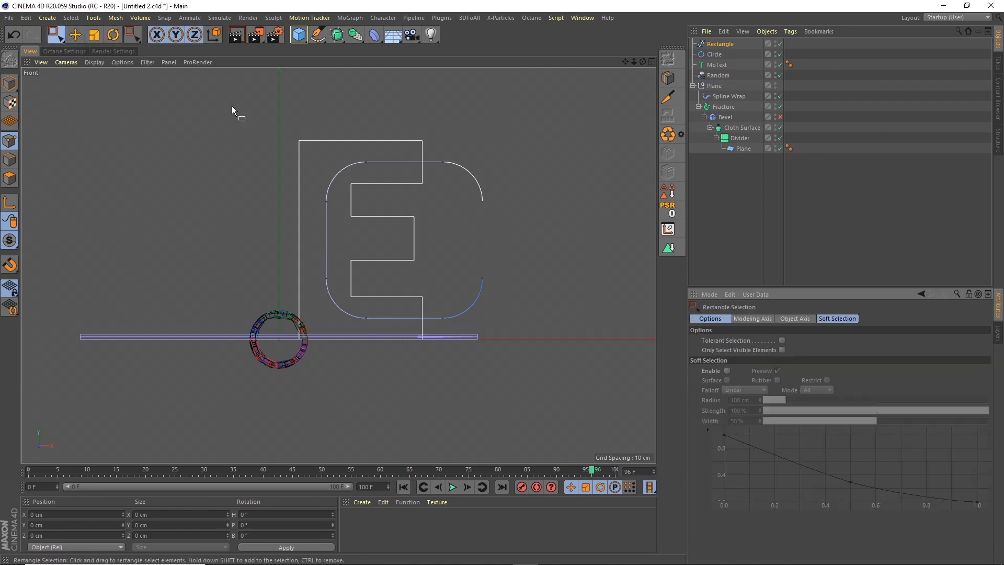
pyautogui.moveTo(525, 188); pyautogui.dragTo(447, 292)
pyautogui.press('Delete')
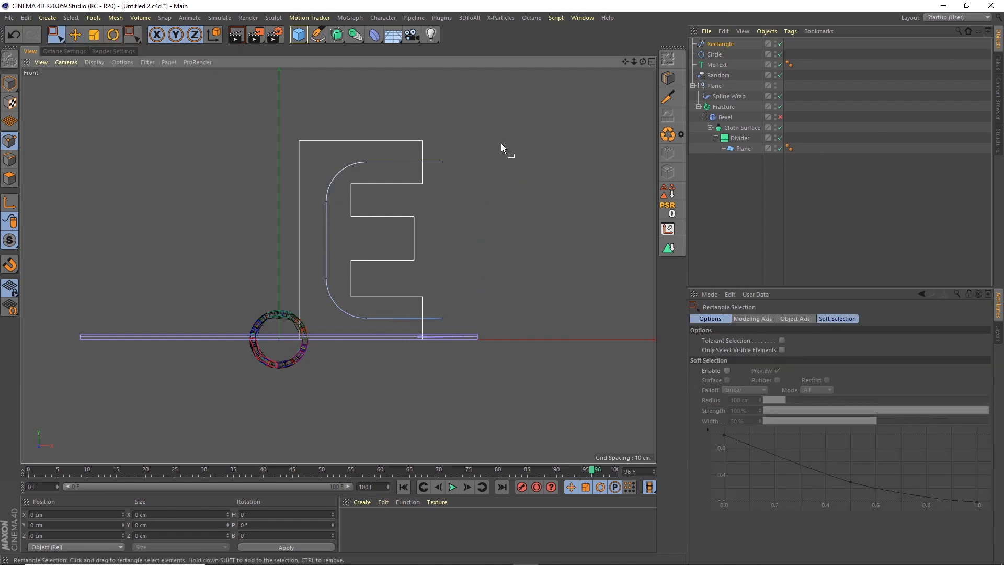
# Move the spline's end points back to the tips of the E's arms and nudge its remaining points toward the stem's centre.
pyautogui.moveTo(500, 146); pyautogui.dragTo(422, 351)
pyautogui.moveTo(535, 239); pyautogui.dragTo(514, 246)
pyautogui.moveTo(416, 339); pyautogui.dragTo(321, 145)
pyautogui.moveTo(431, 237); pyautogui.dragTo(430, 240)
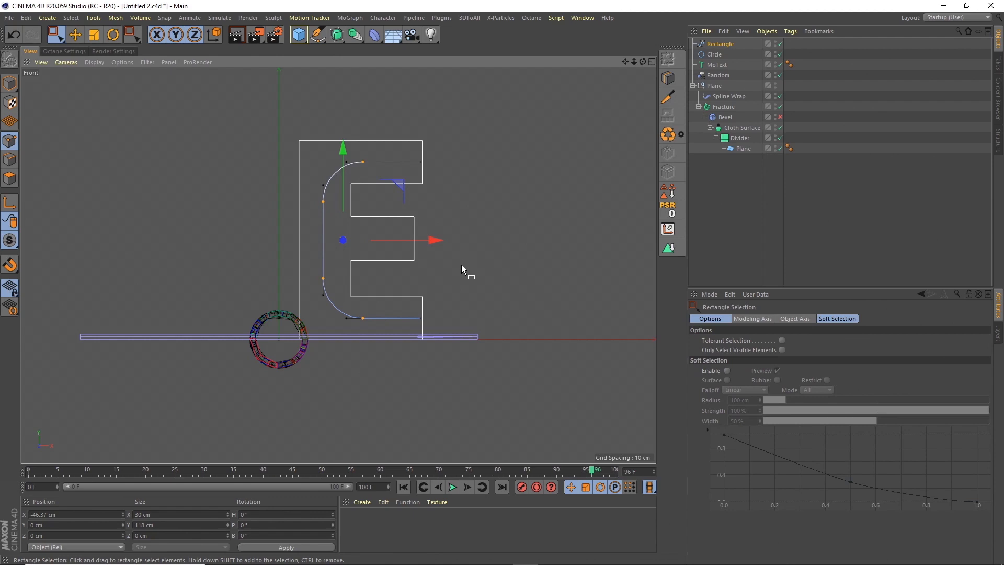
# Add a second Spline Wrap deformer and place it directly above the Plane null in the hierarchy.
pyautogui.click(374, 35)
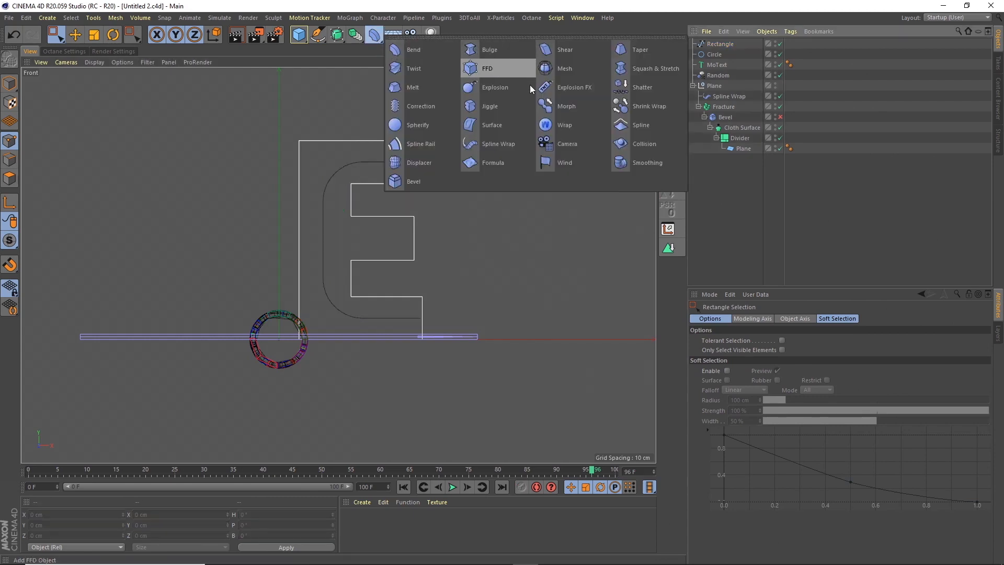
pyautogui.click(482, 143)
pyautogui.moveTo(719, 45); pyautogui.dragTo(719, 94)
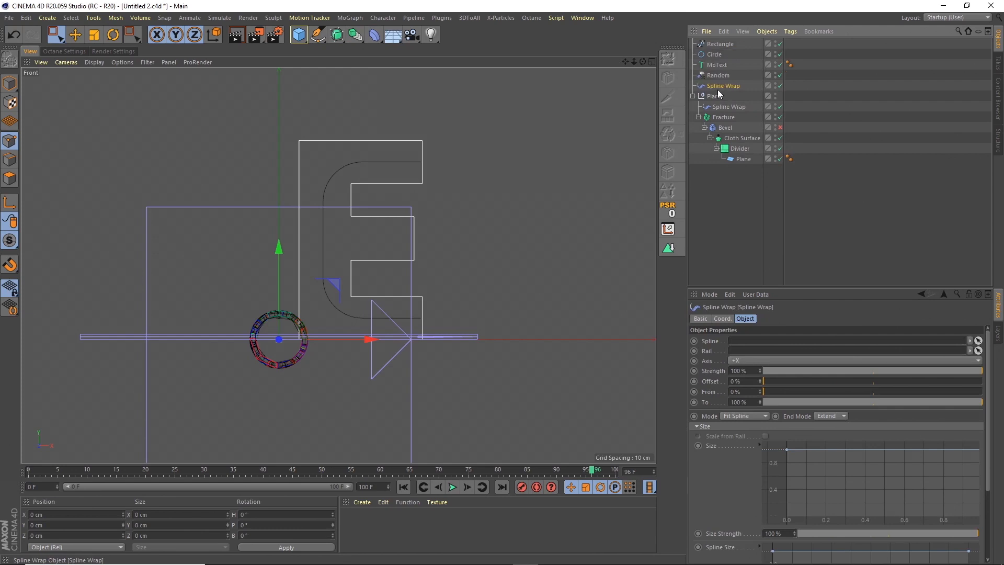
# Rename the open rectangle spline as Pipe bends.
pyautogui.doubleClick(722, 45)
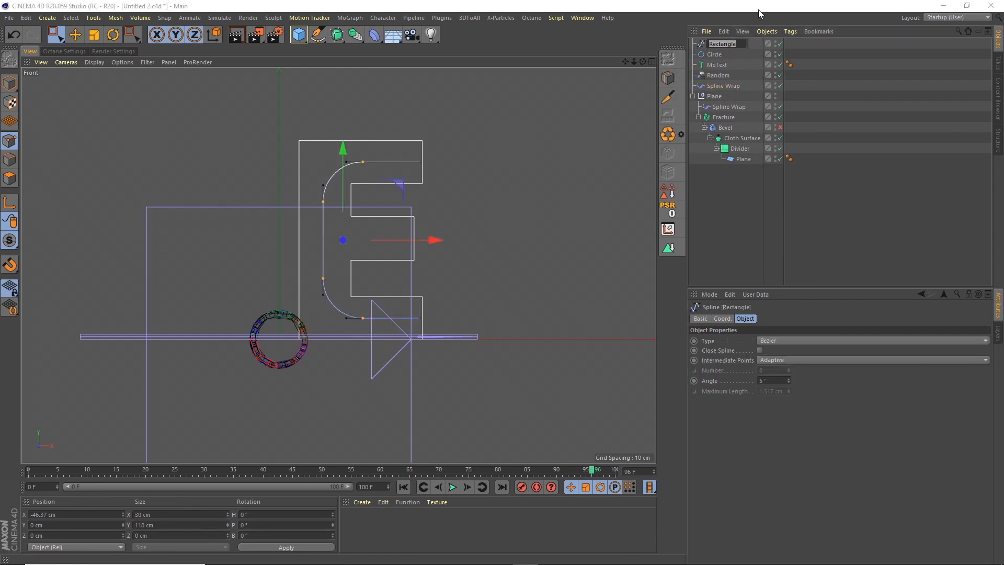
pyautogui.write('Pipe bends')
pyautogui.press('Return')
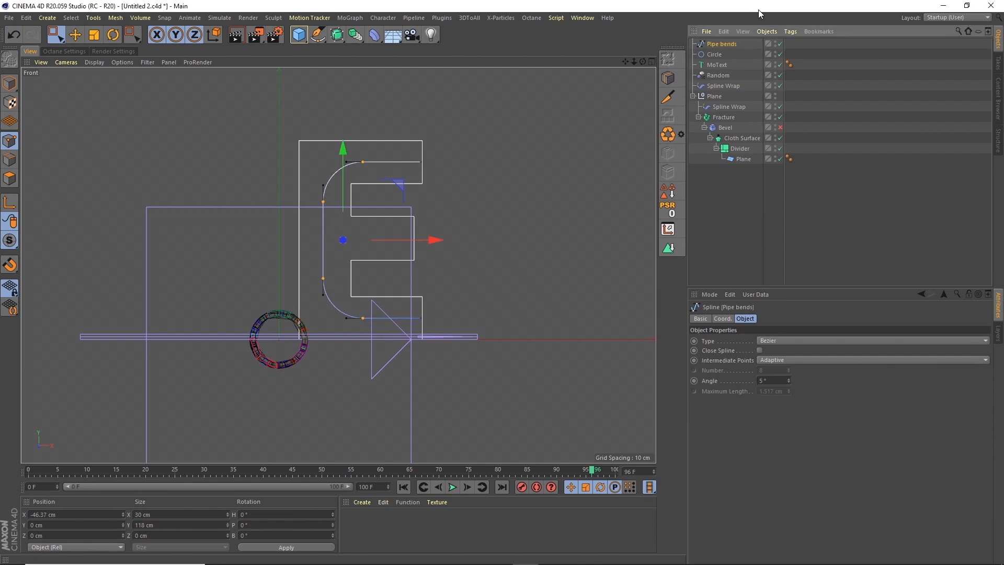
# Group Pipe bends, Circle, MoText and Random into a null named Assets.
pyautogui.keyDown('shift'); pyautogui.click(727, 74); pyautogui.keyUp('shift')
pyautogui.click(766, 31)
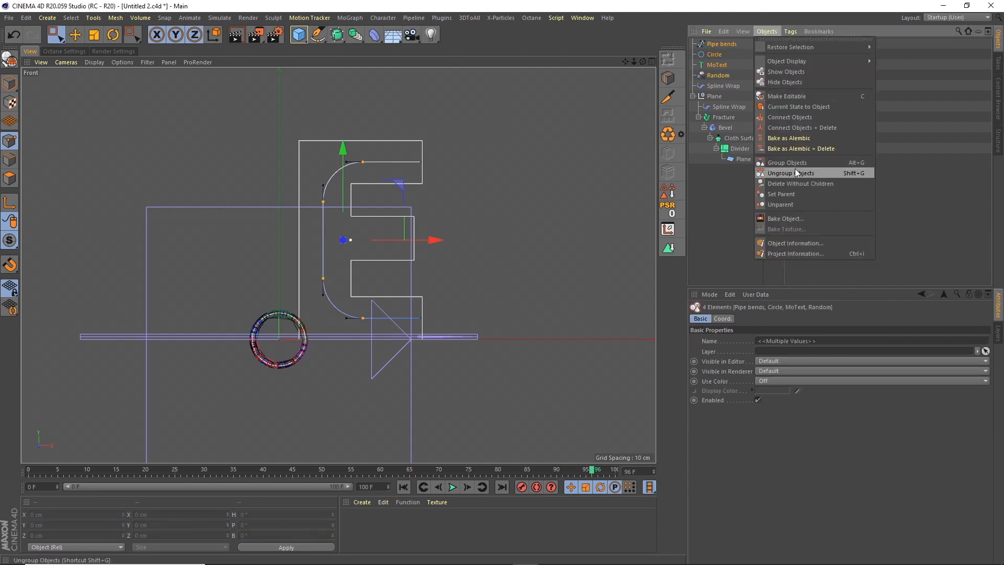
pyautogui.click(790, 162)
pyautogui.doubleClick(715, 45)
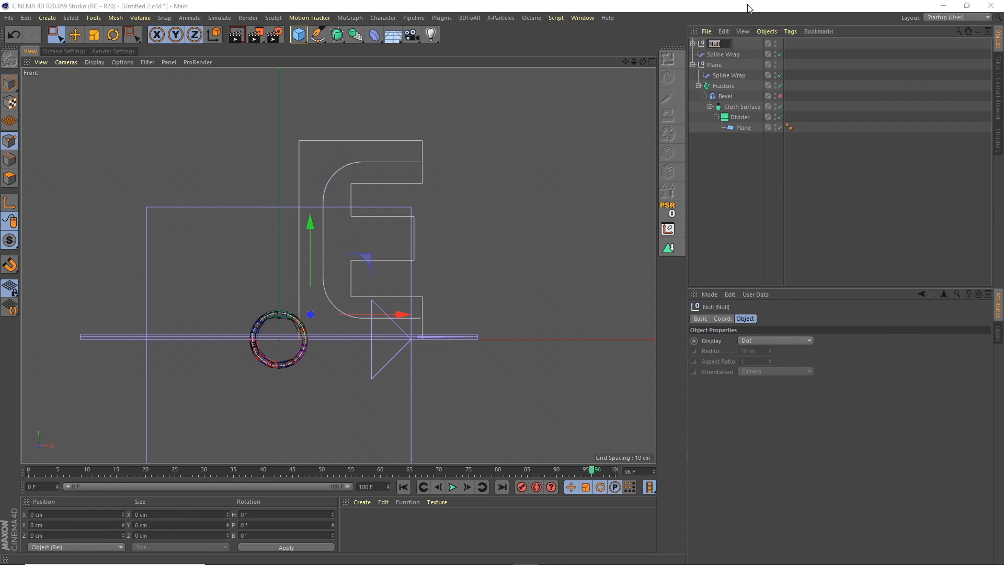
pyautogui.write('Assets')
pyautogui.press('Return')
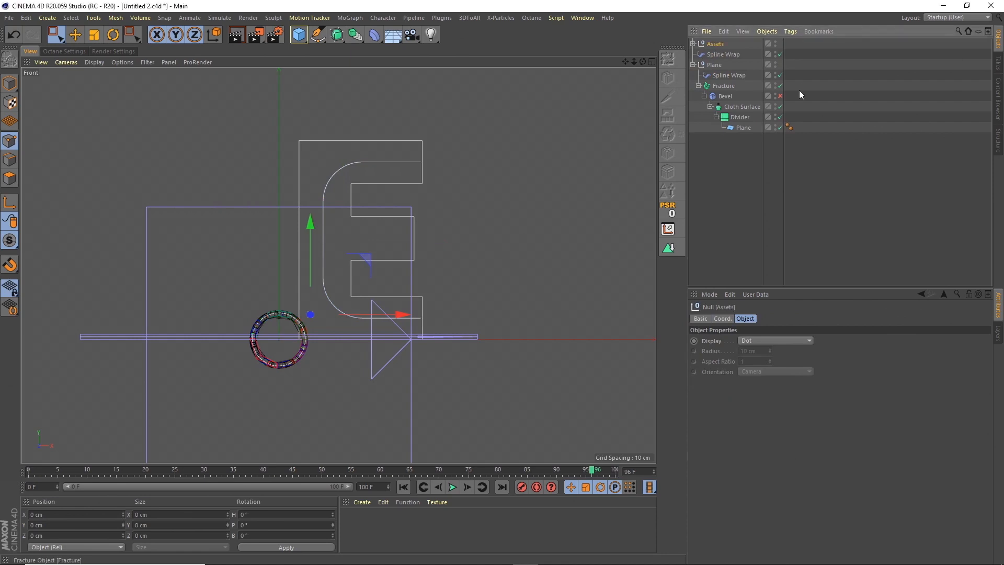
# Group the new Spline Wrap and the Plane null into a null named Pipe, with its hierarchy expanded.
pyautogui.click(715, 64)
pyautogui.keyDown('ctrl'); pyautogui.click(719, 55); pyautogui.keyUp('ctrl')
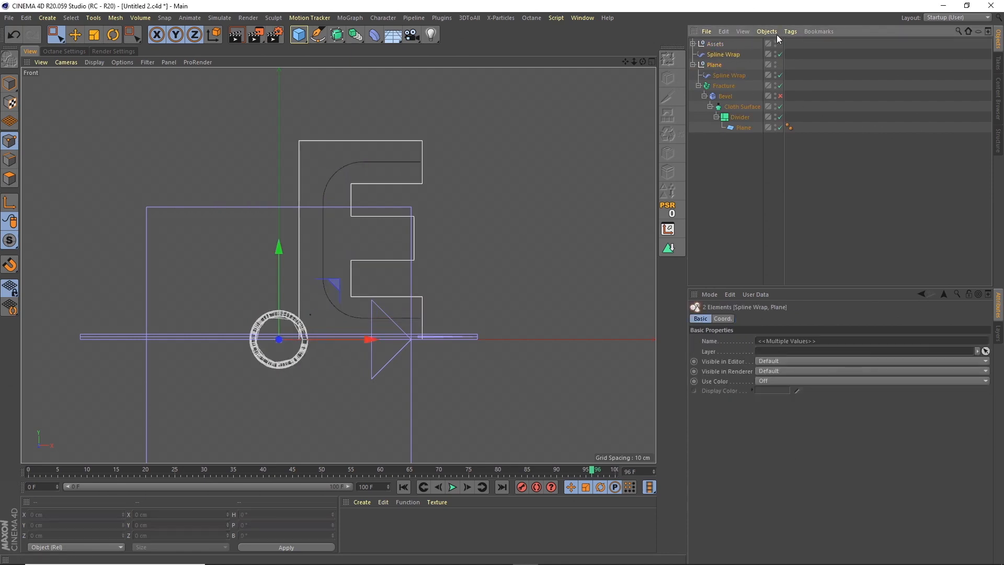
pyautogui.click(767, 31)
pyautogui.click(802, 161)
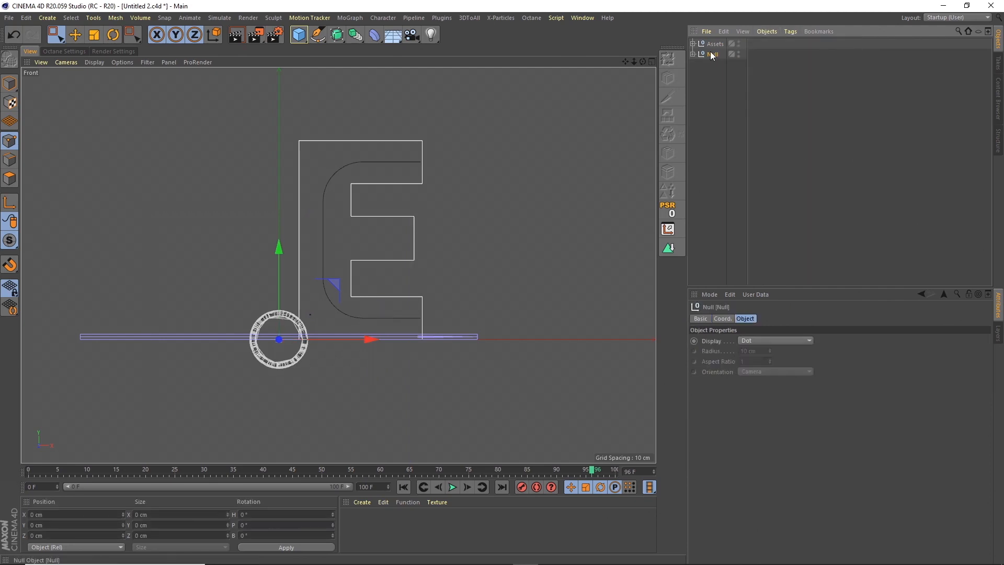
pyautogui.click(694, 54)
pyautogui.doubleClick(714, 54)
pyautogui.write('Pi')
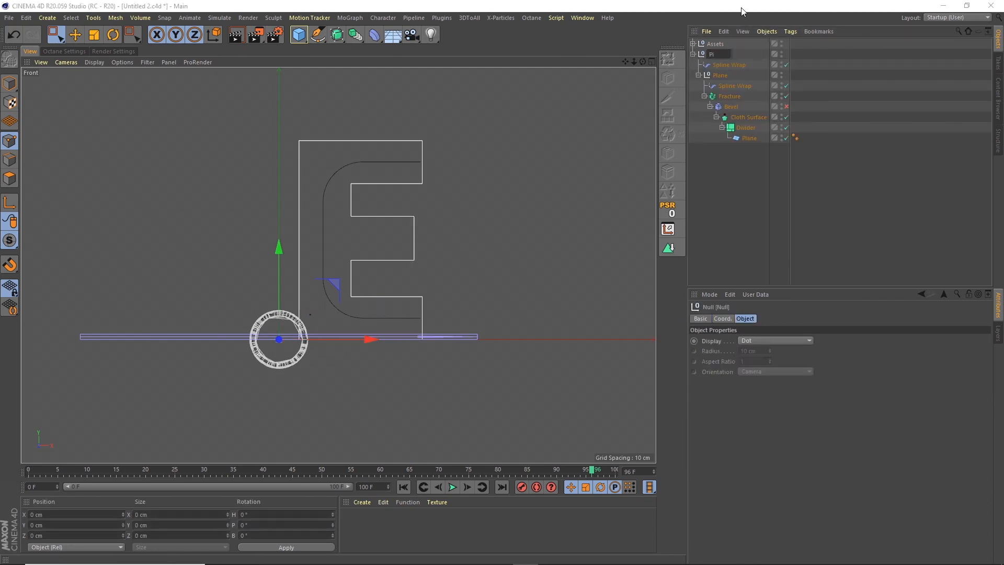
pyautogui.write('pe')
pyautogui.press('Return')
pyautogui.click(744, 158)
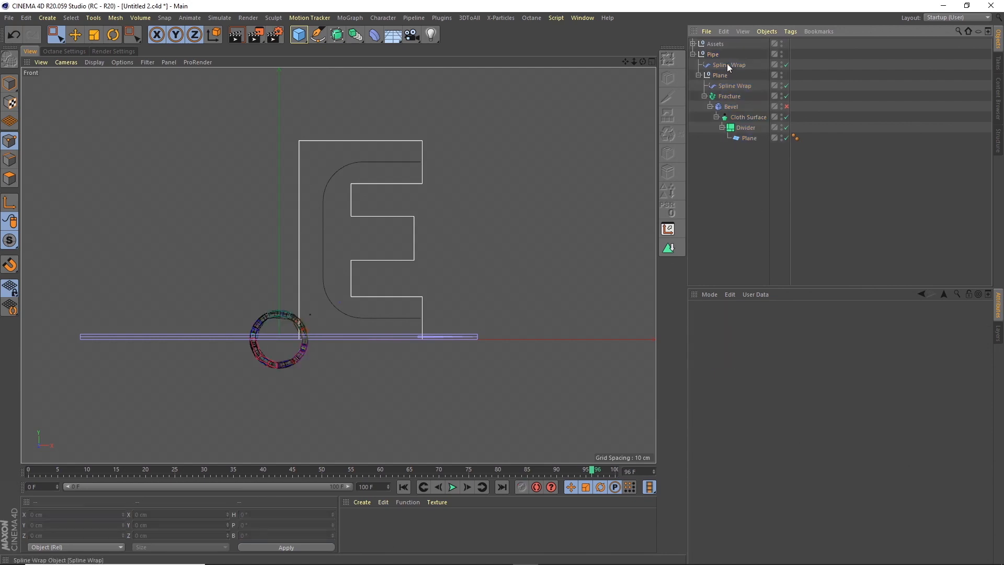
# Select the outer Spline Wrap in the Pipe group and hide the Plane null's inner Spline Wrap in the Perspective view.
pyautogui.click(742, 83)
pyautogui.click(651, 62)
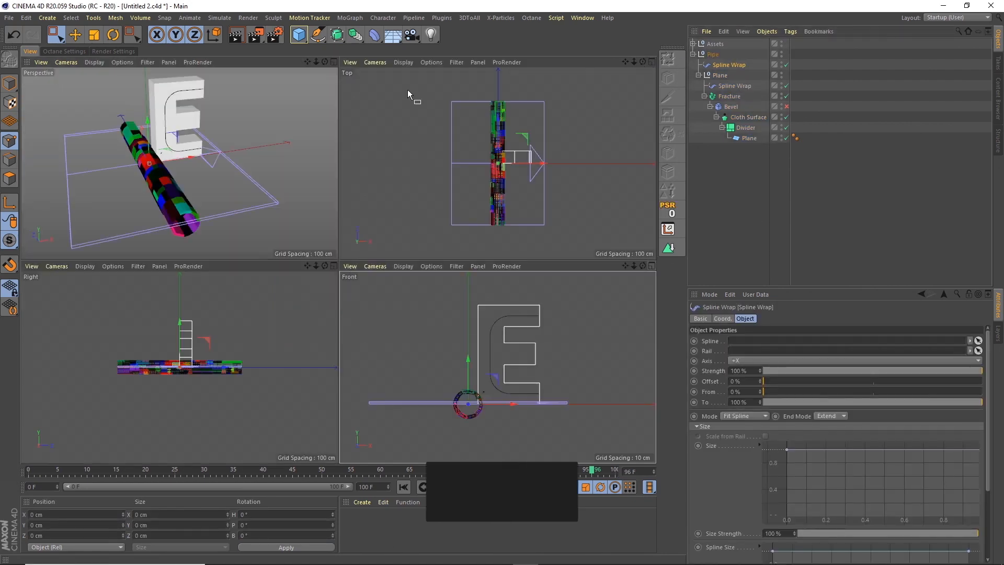
pyautogui.click(333, 61)
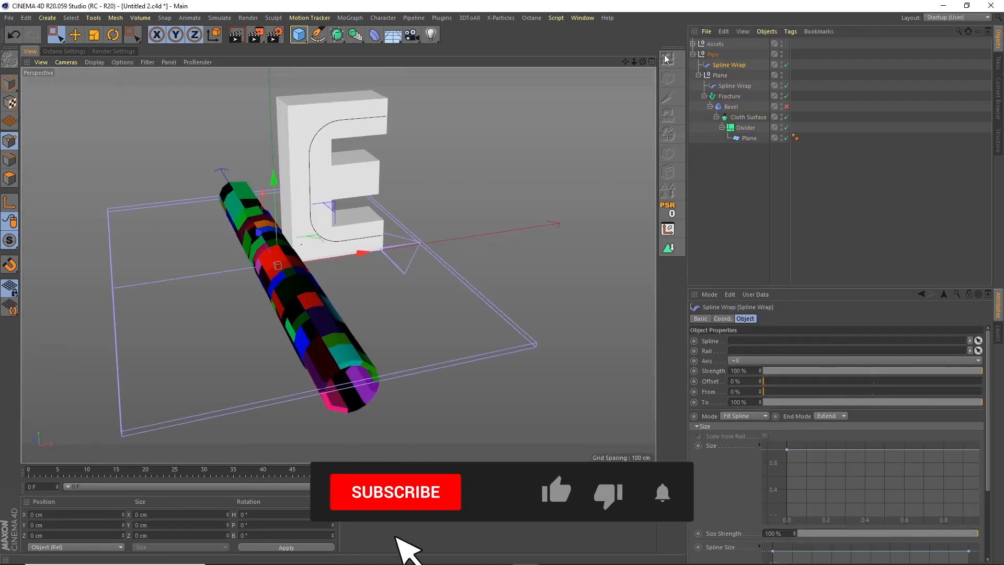
pyautogui.click(782, 85)
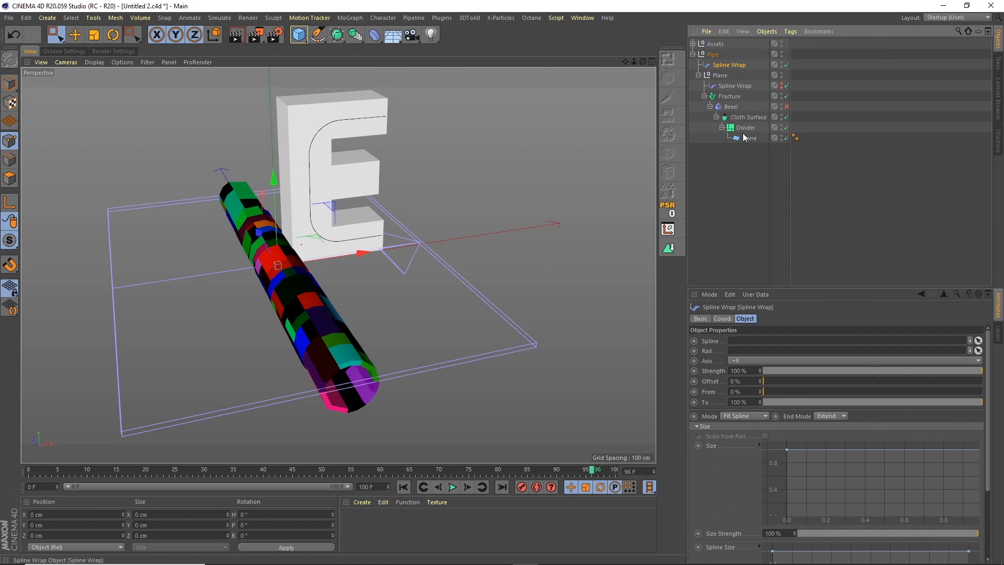
pyautogui.moveTo(643, 61); pyautogui.dragTo(580, 55)
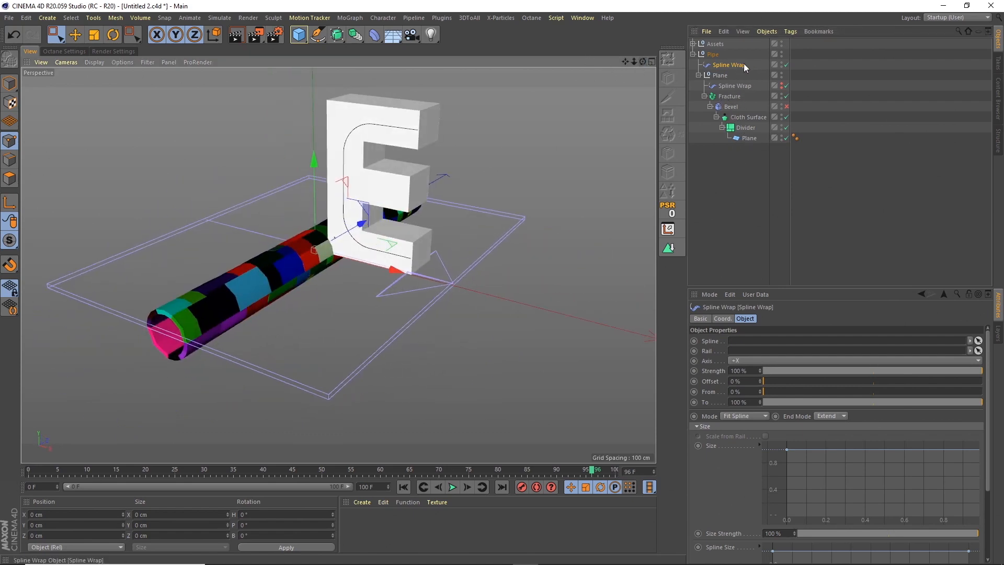
# Rotate the Pipe group's outer Spline Wrap to a heading of 90°.
pyautogui.click(113, 34)
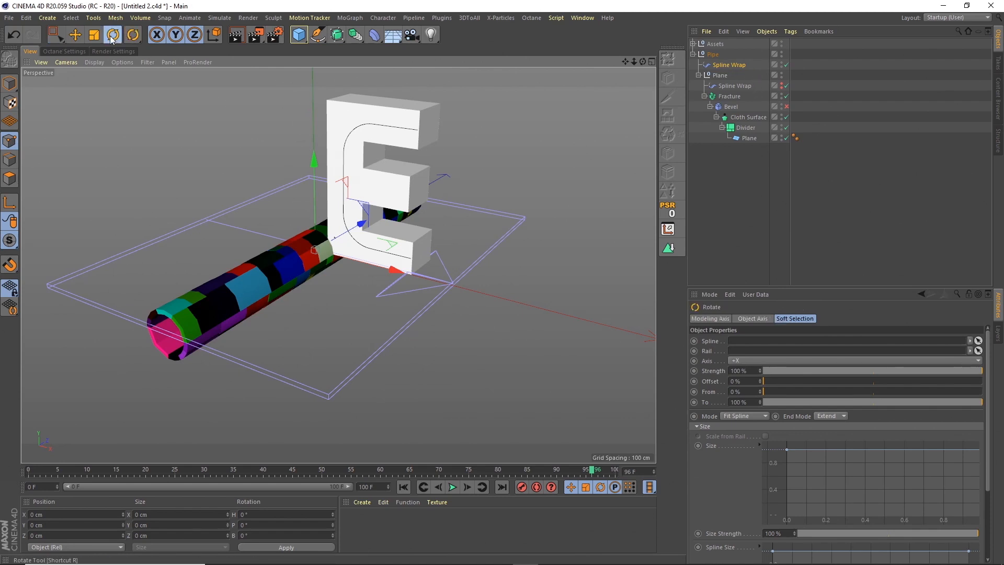
pyautogui.moveTo(307, 274); pyautogui.dragTo(344, 266)
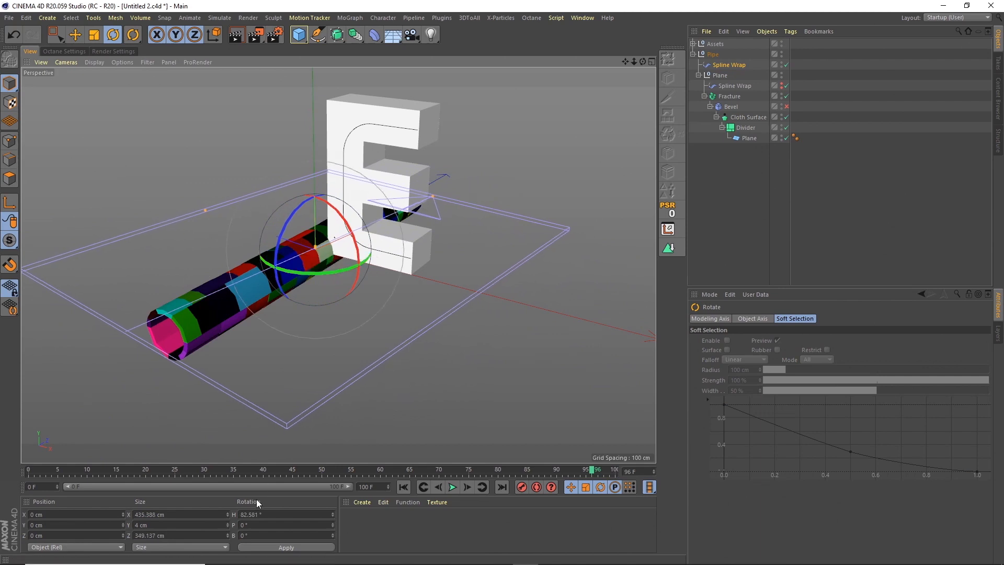
pyautogui.moveTo(262, 514); pyautogui.dragTo(233, 511)
pyautogui.write('90')
pyautogui.press('Return')
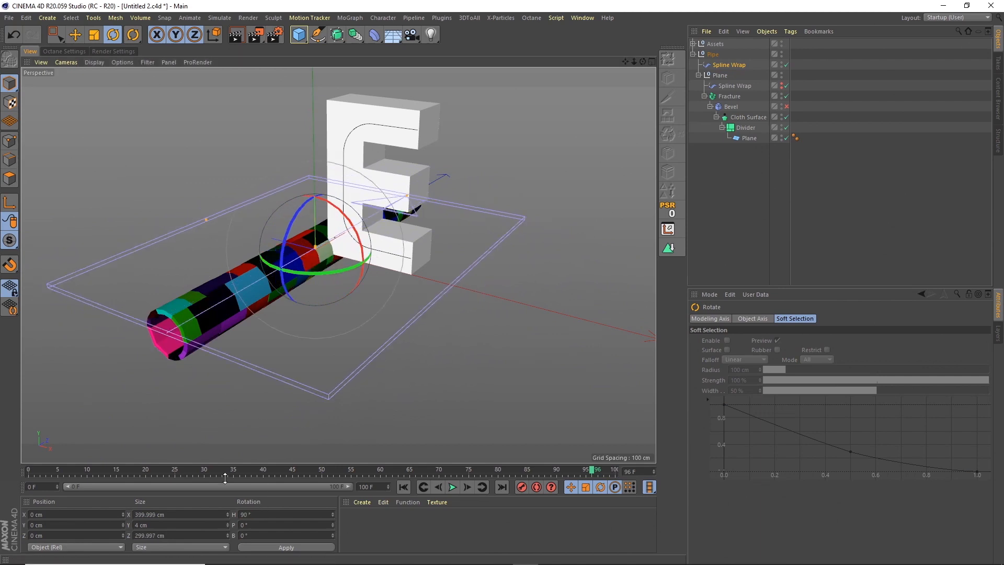
# Fix the outer Spline Wrap's bounding box at a size of 400 × 40 × 40, centred at 0, 0, 0.
pyautogui.click(739, 65)
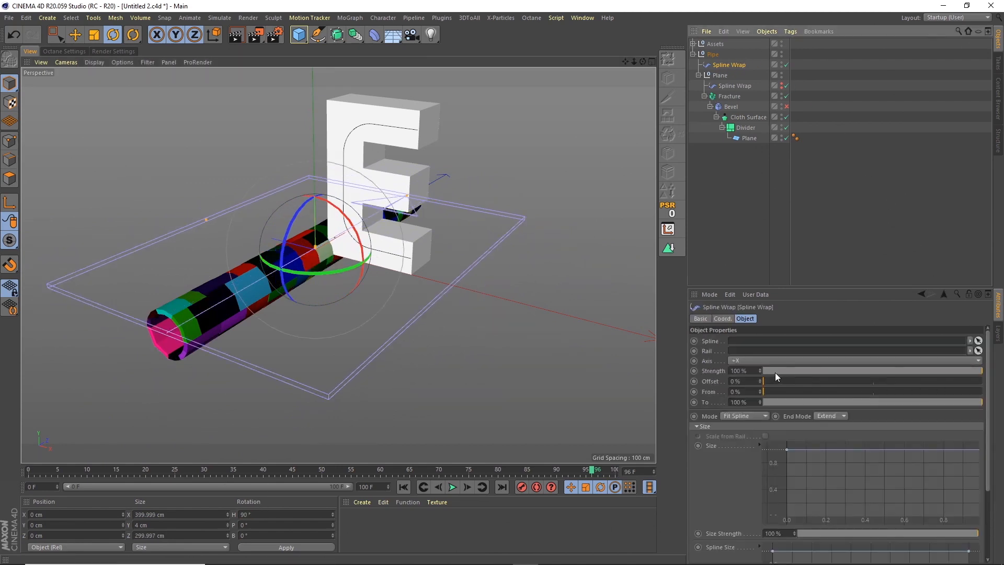
pyautogui.click(699, 426)
pyautogui.click(714, 445)
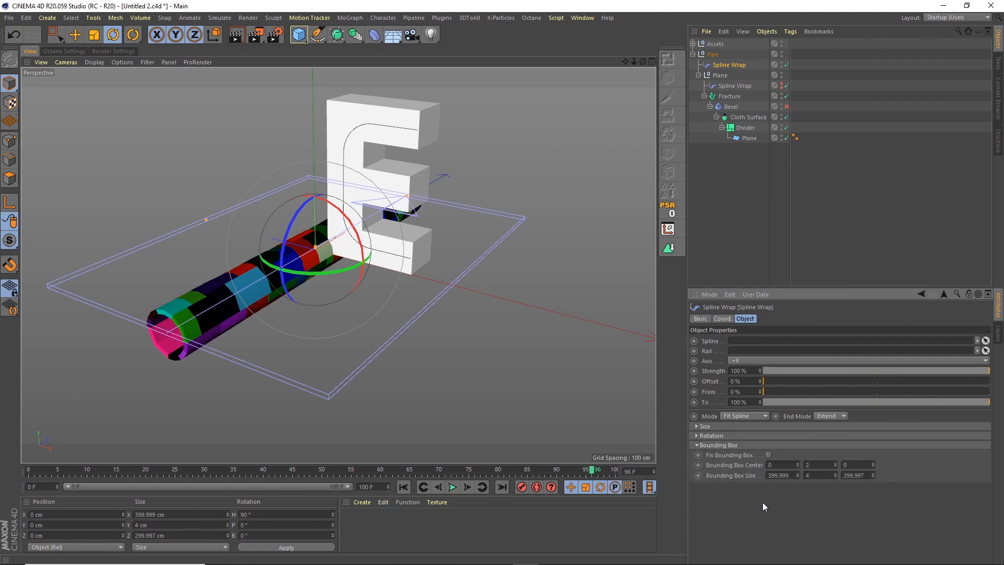
pyautogui.click(790, 475)
pyautogui.write('400')
pyautogui.press('Return')
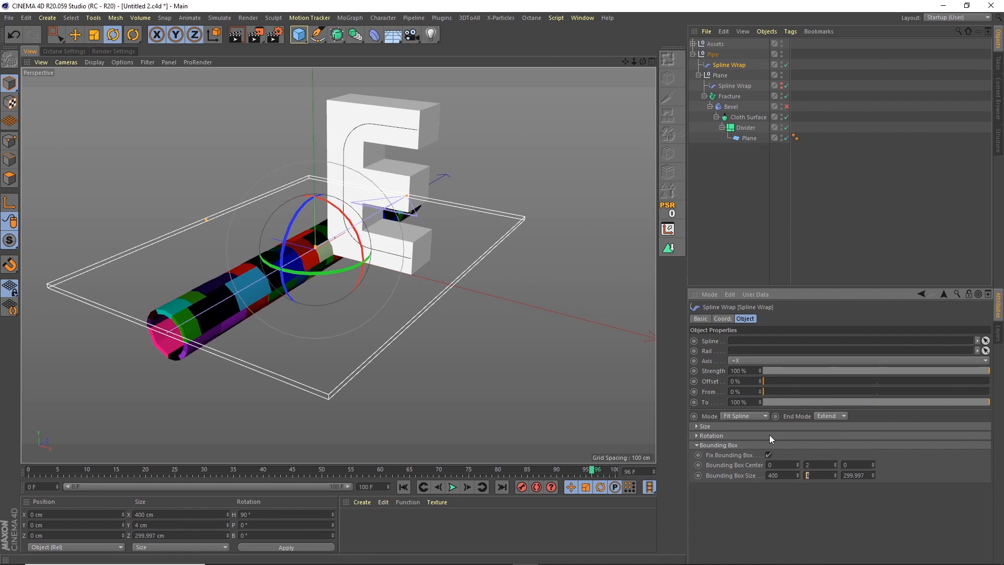
pyautogui.write('40')
pyautogui.press('Tab')
pyautogui.write('40')
pyautogui.press('Return')
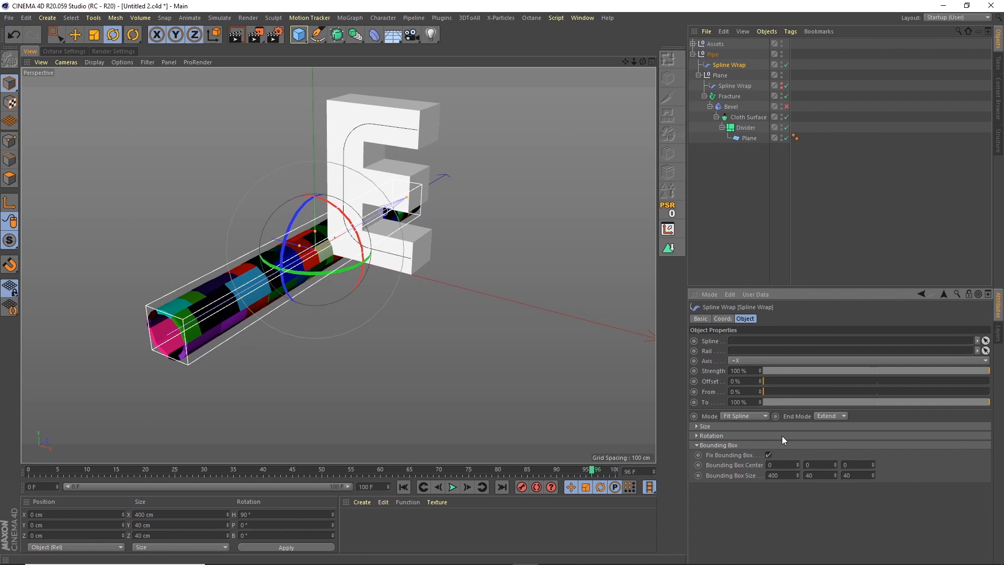
# Set the Y and Z bounding box sizes of the outer Spline Wrap to 45.
pyautogui.moveTo(642, 62)
pyautogui.mouseDown()
pyautogui.moveTo(677, 36)
pyautogui.moveTo(647, 56)
pyautogui.mouseUp()
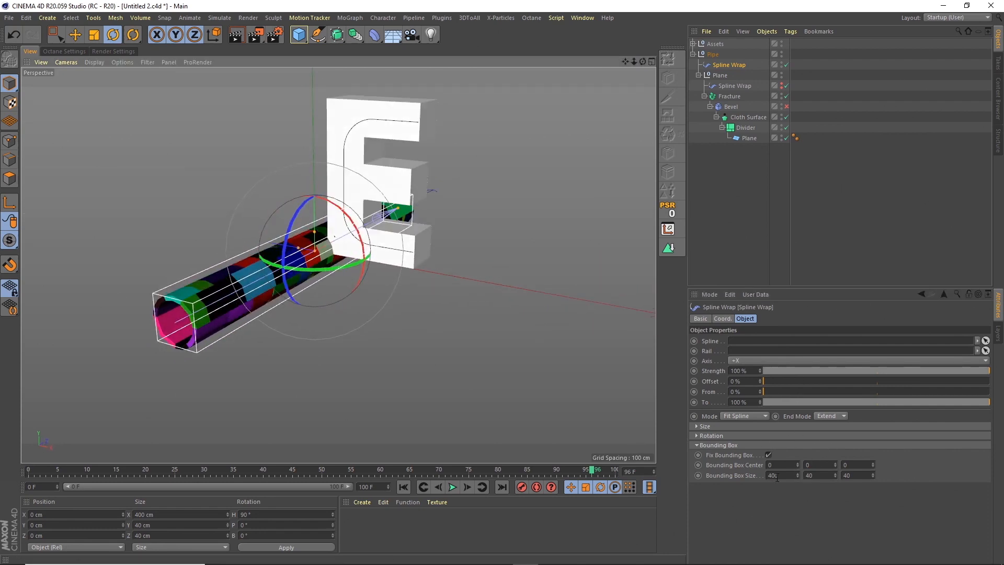
pyautogui.press('Tab')
pyautogui.write('45')
pyautogui.press('Tab')
pyautogui.write('45')
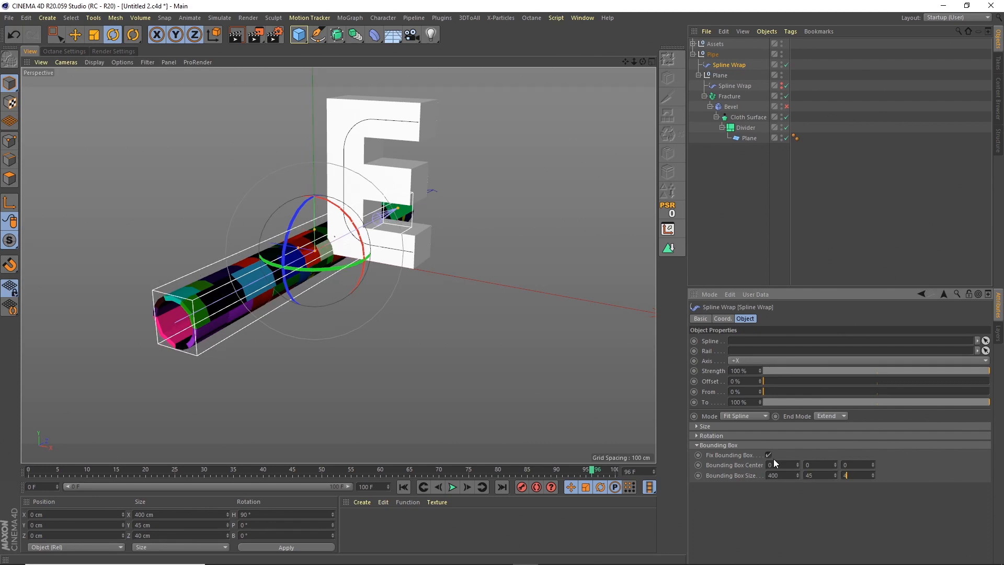
pyautogui.press('Return')
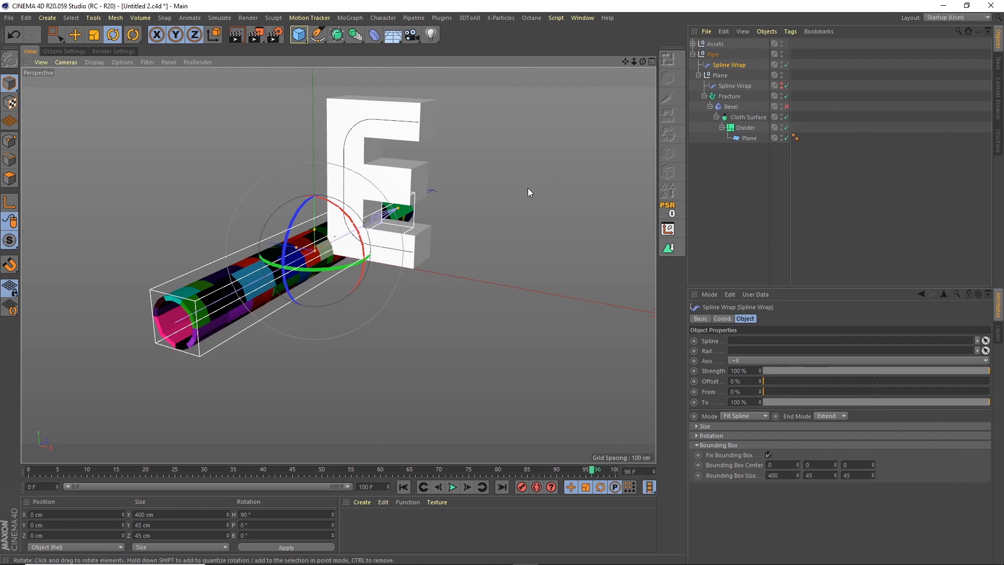
# Assign the Pipe bends spline from the Assets group as the outer Spline Wrap's spline.
pyautogui.click(692, 43)
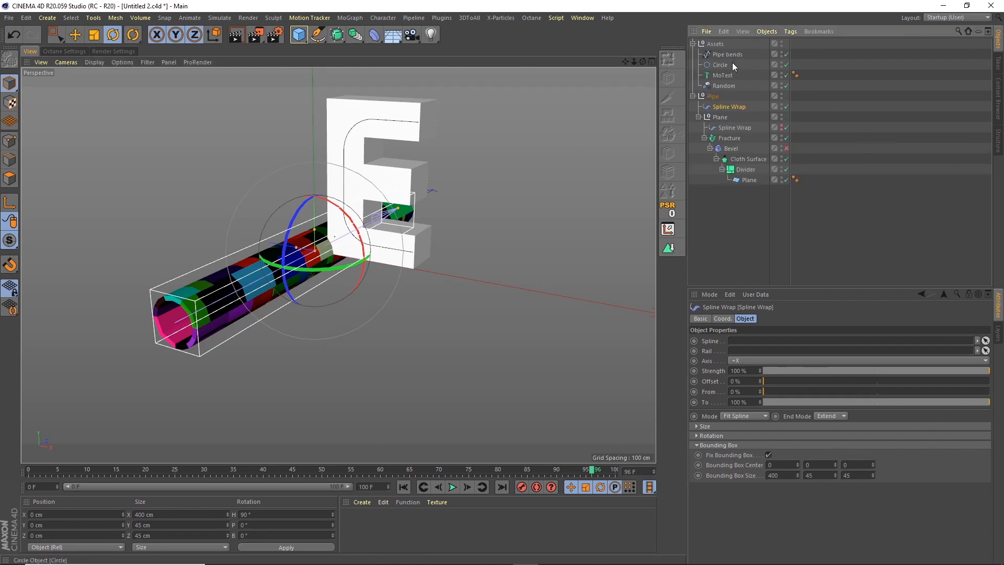
pyautogui.moveTo(732, 57); pyautogui.dragTo(752, 344)
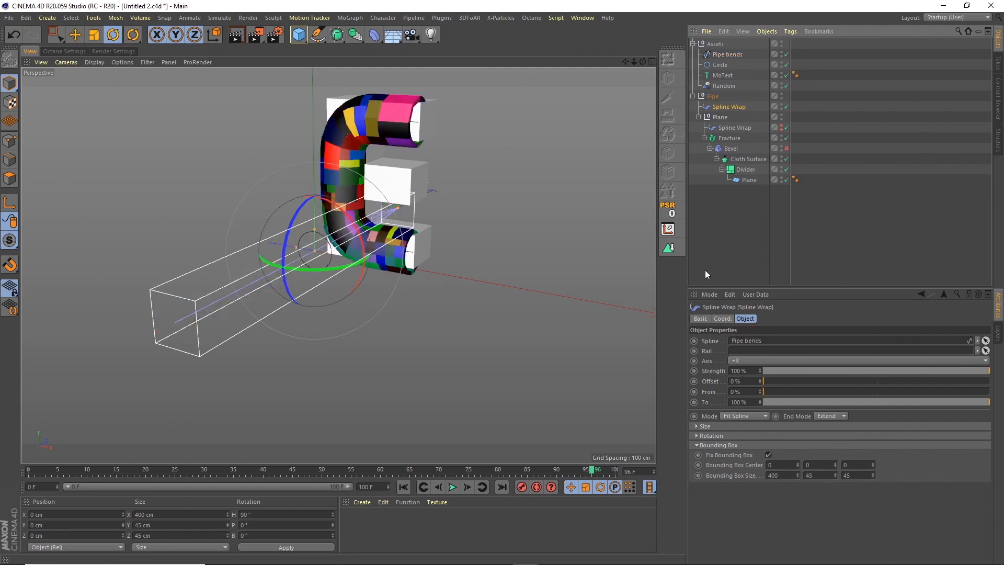
pyautogui.moveTo(644, 58); pyautogui.dragTo(523, 198)
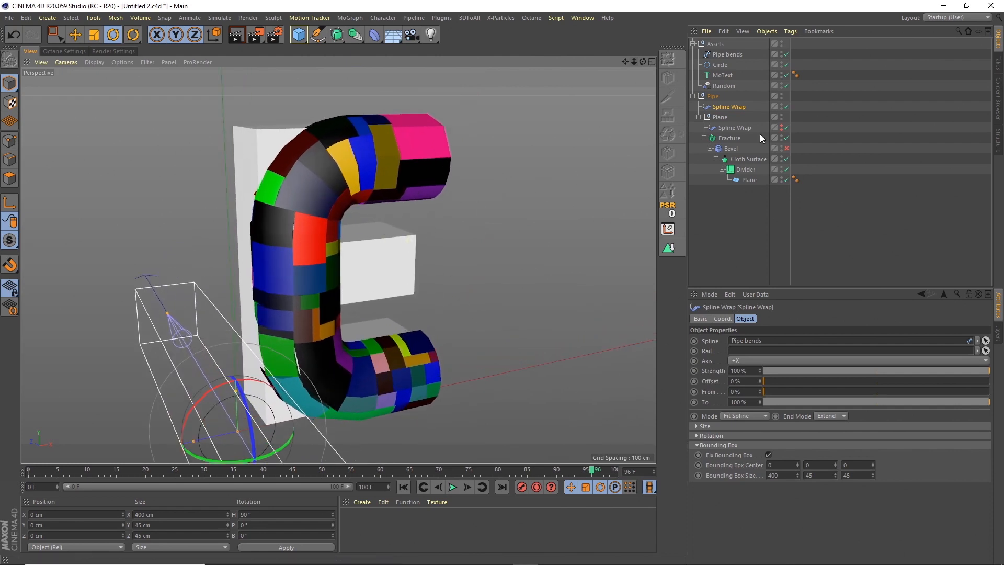
# Hide the Assets group and the outer Spline Wrap's cage in the Perspective view.
pyautogui.click(781, 42)
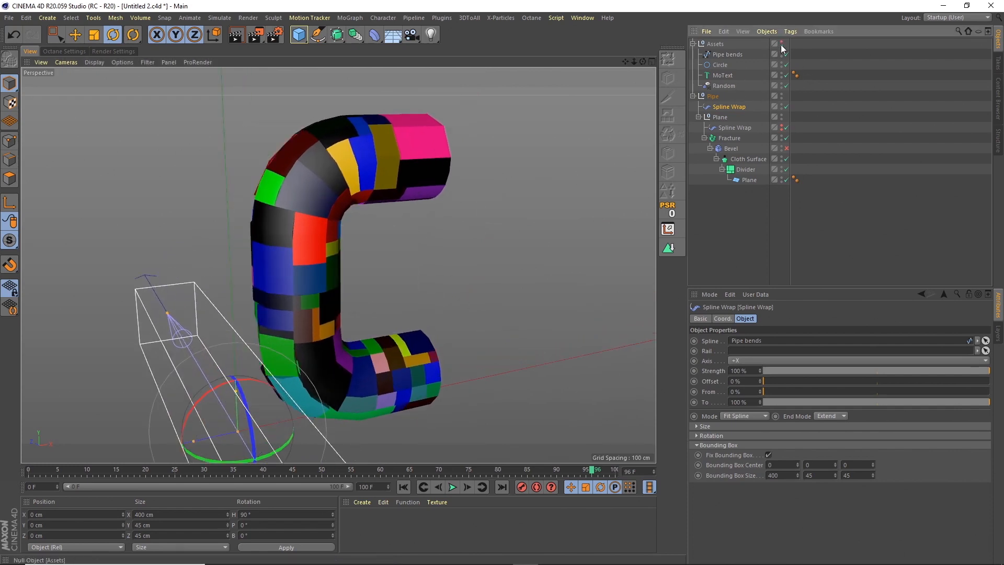
pyautogui.click(764, 205)
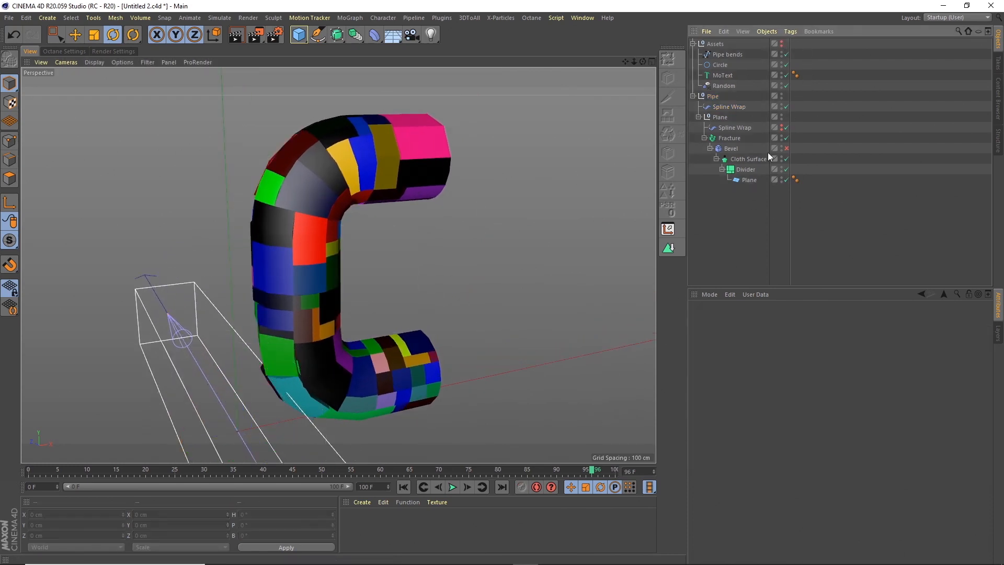
pyautogui.click(780, 105)
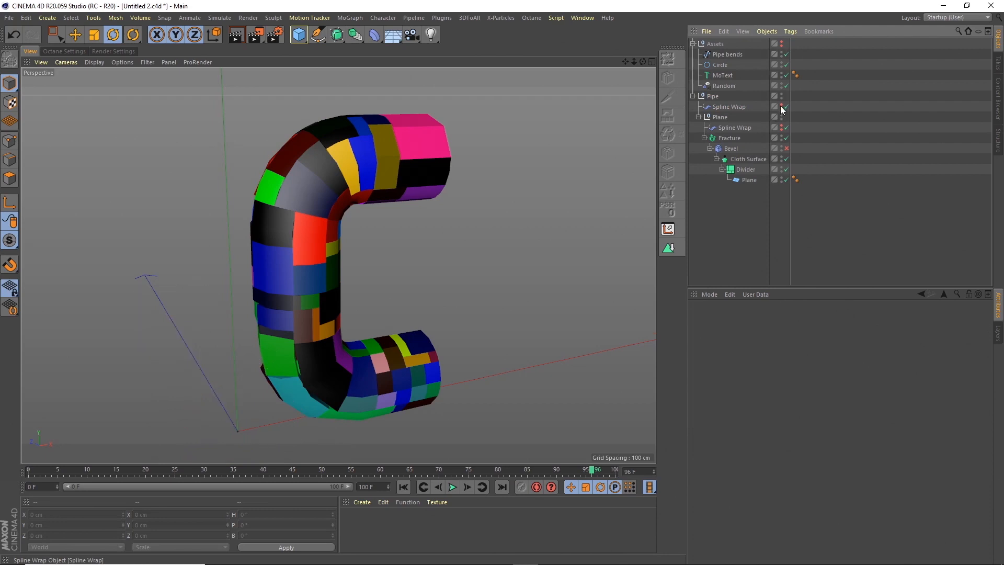
# Play the animation to check how the tiles travel along the bent pipe, and inspect its upper bend up close.
pyautogui.click(452, 486)
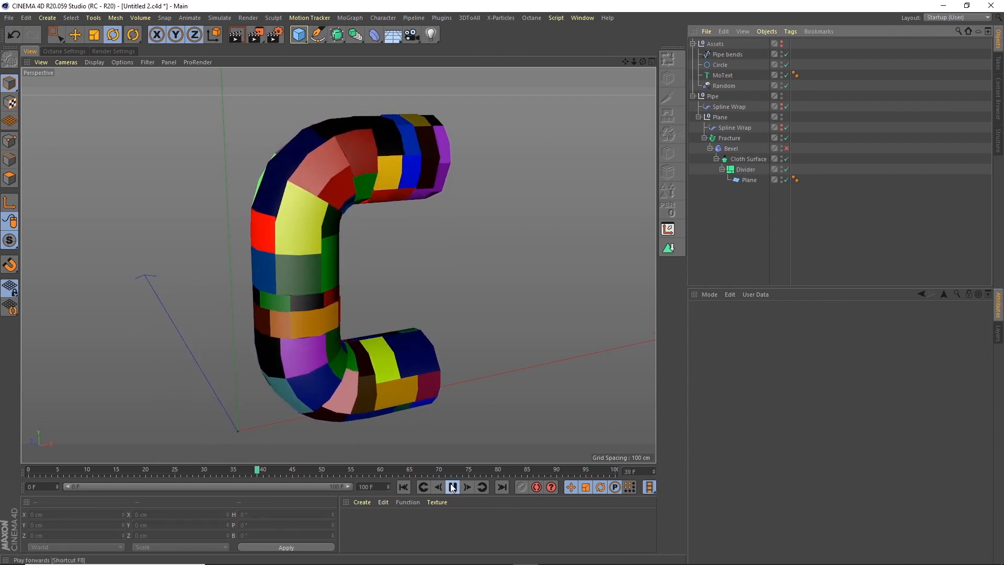
pyautogui.click(453, 486)
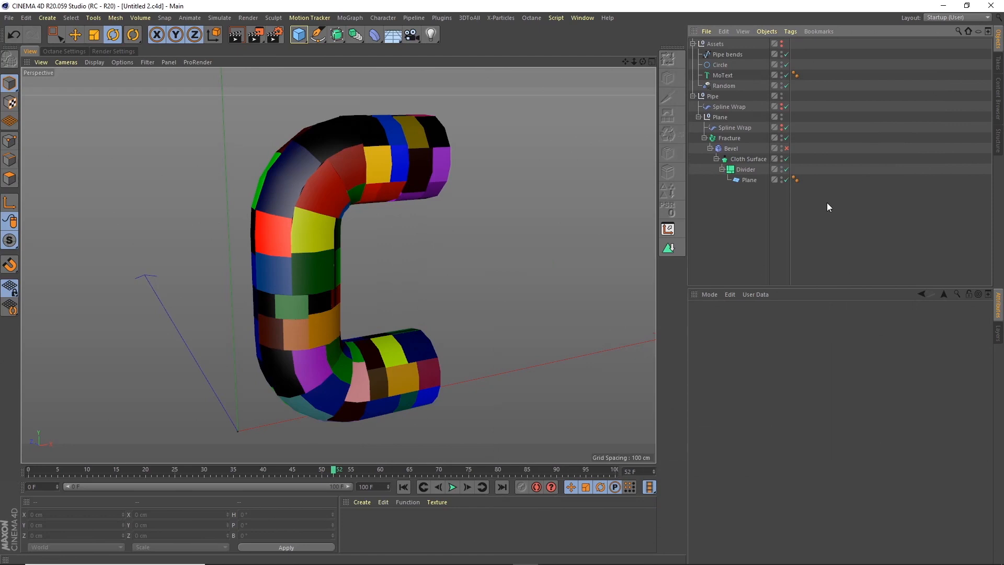
pyautogui.keyDown('alt'); pyautogui.moveTo(310, 200); pyautogui.dragTo(382, 222, button='right'); pyautogui.keyUp('alt')
pyautogui.keyDown('alt'); pyautogui.moveTo(326, 199); pyautogui.dragTo(346, 182); pyautogui.keyUp('alt')
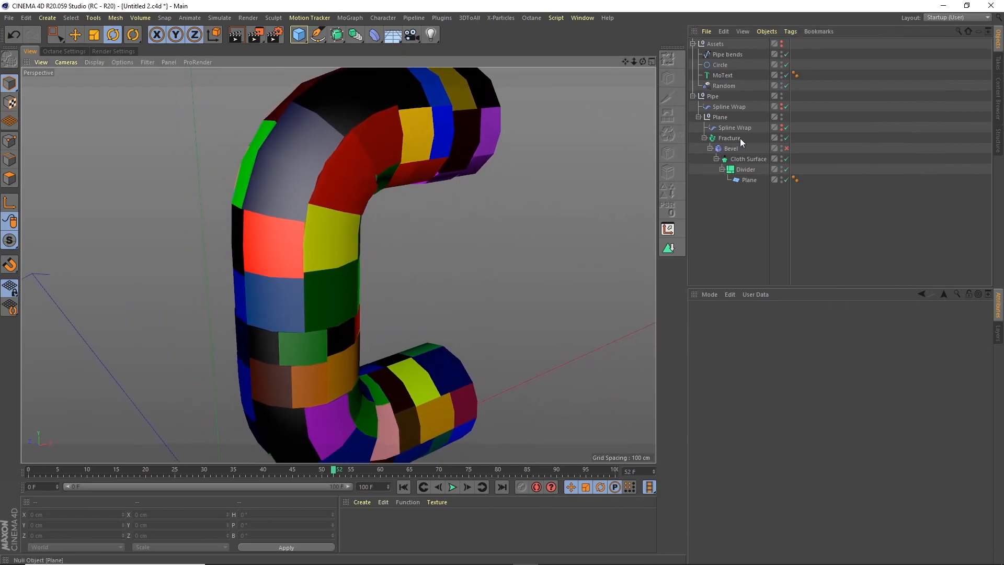
# Enable the Bevel deformer and set the Cloth Surface's subdivisions to 3.
pyautogui.click(785, 149)
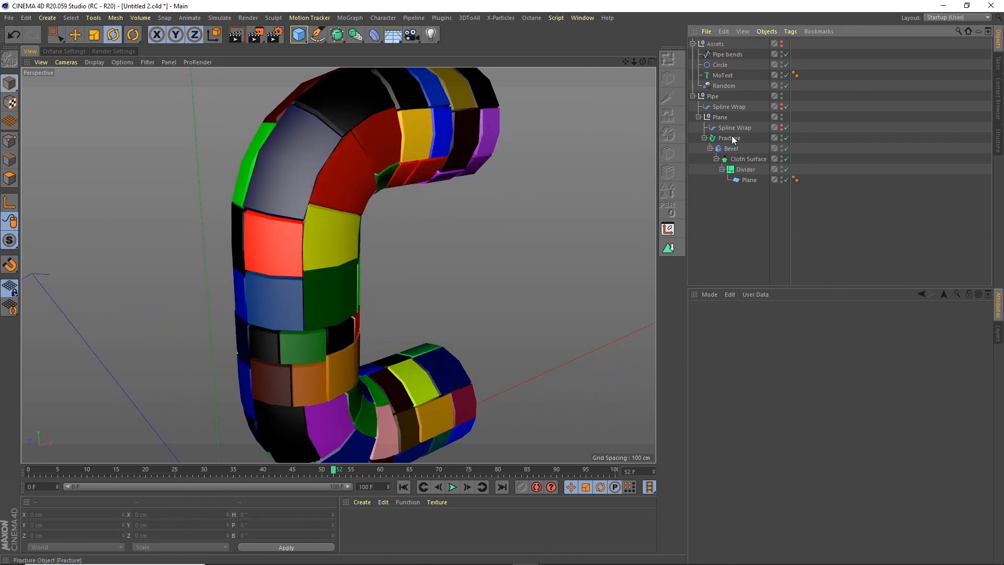
pyautogui.click(742, 158)
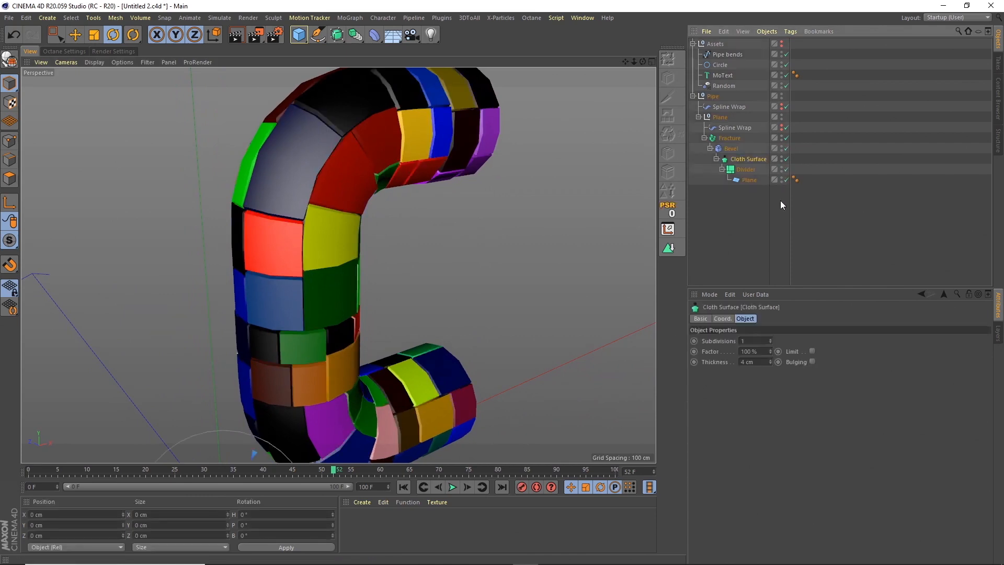
pyautogui.doubleClick(755, 339)
pyautogui.write('3')
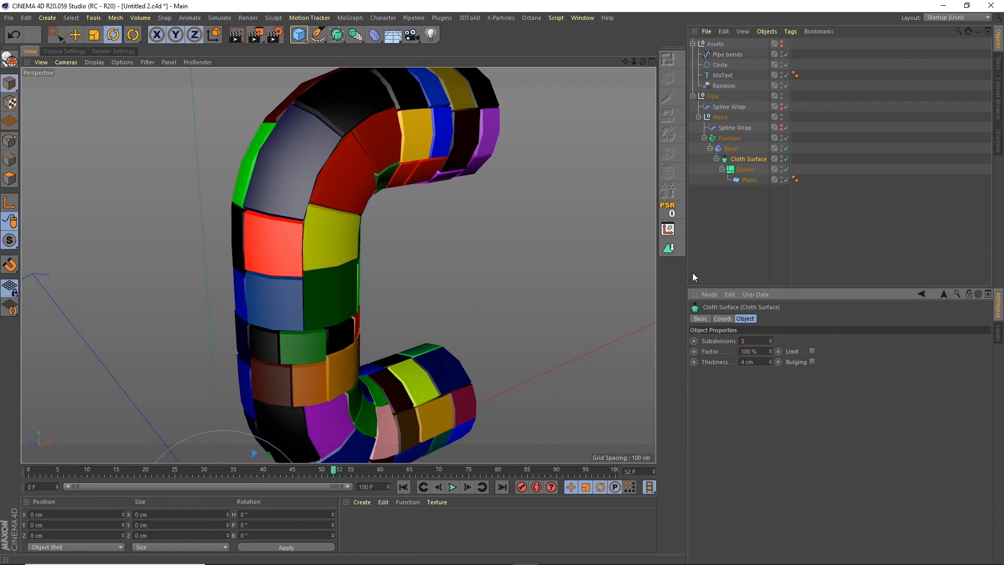
pyautogui.press('Return')
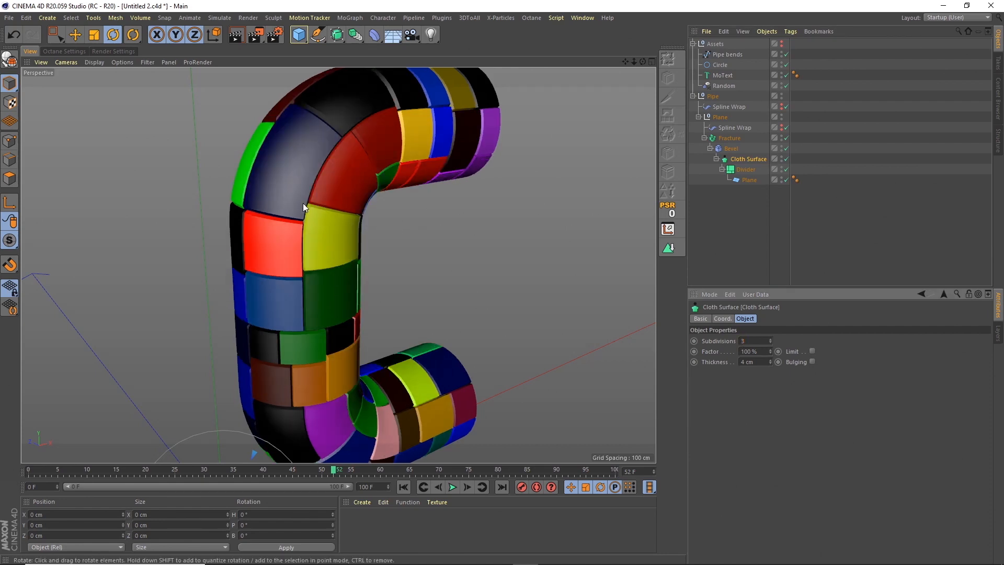
# Round the tile edges by setting the Bevel deformer's offset to 1.5 cm and its subdivision to 2.
pyautogui.scroll(5, 394, 111)
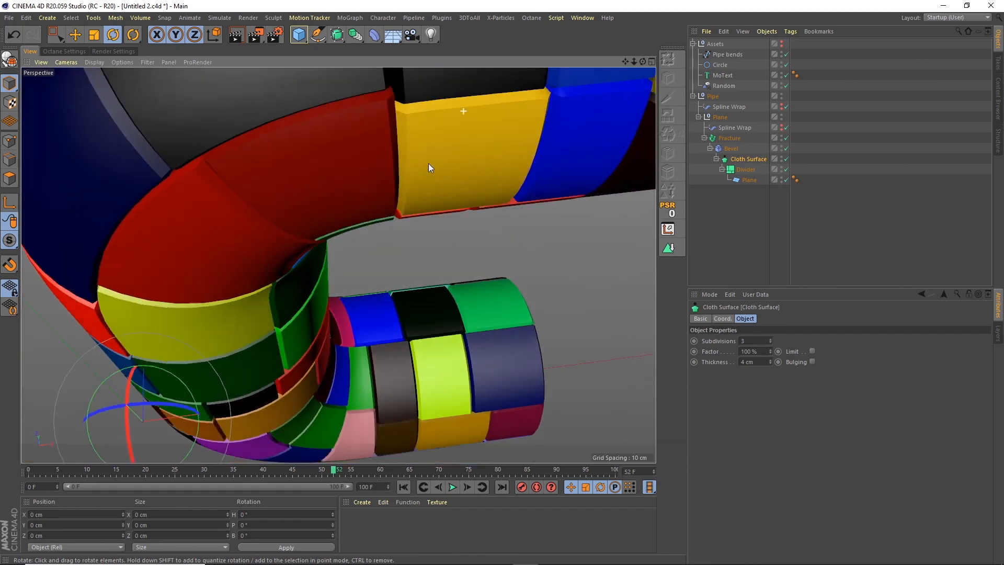
pyautogui.keyDown('alt'); pyautogui.moveTo(428, 163); pyautogui.dragTo(471, 133); pyautogui.keyUp('alt')
pyautogui.click(730, 148)
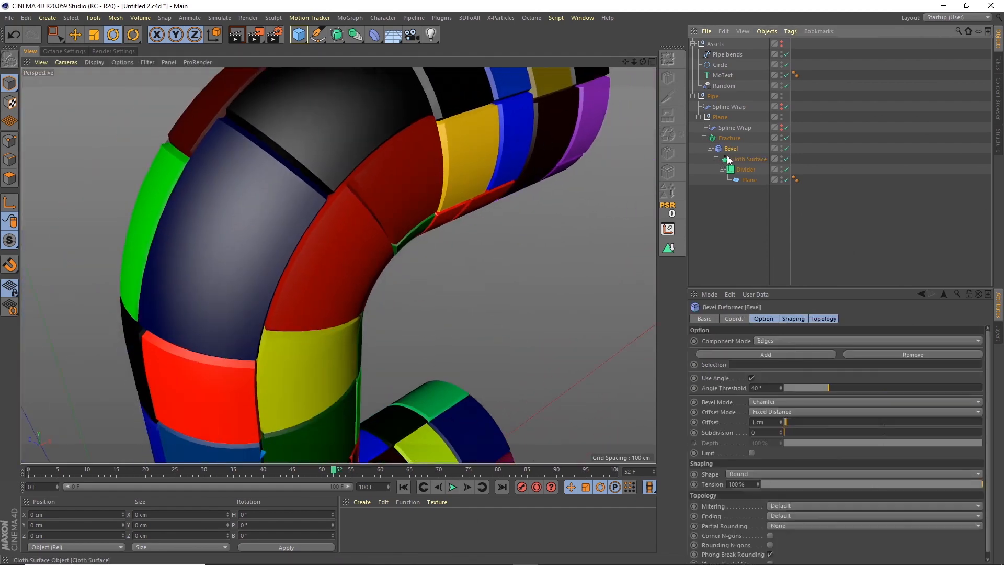
pyautogui.doubleClick(769, 422)
pyautogui.write('1.5')
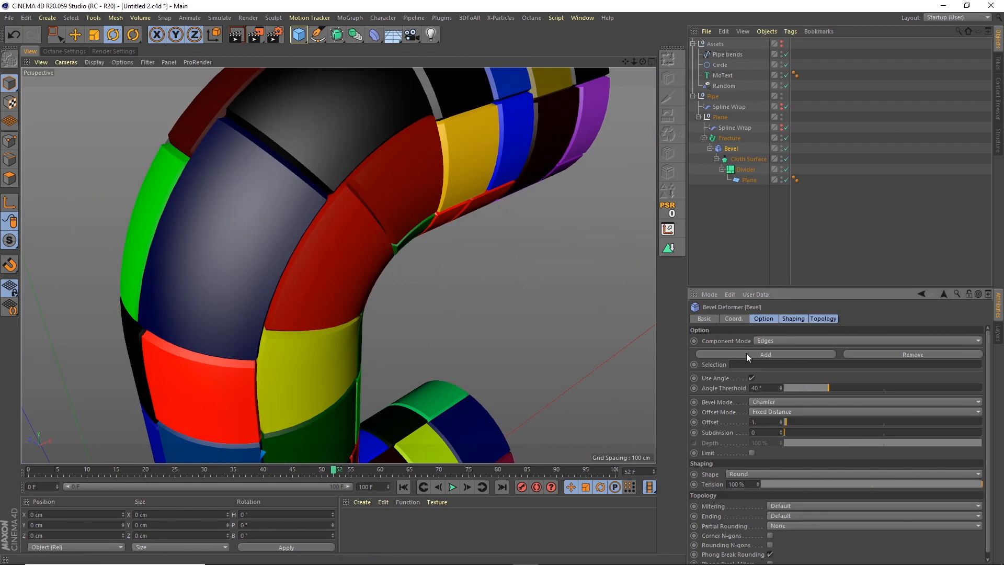
pyautogui.press('Return')
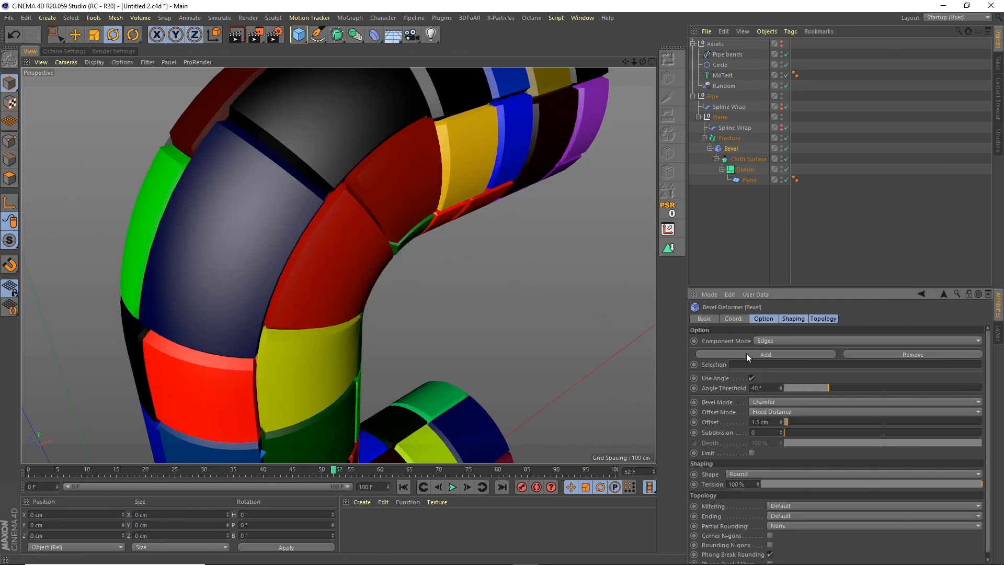
pyautogui.write('3')
pyautogui.write('2')
pyautogui.press('Return')
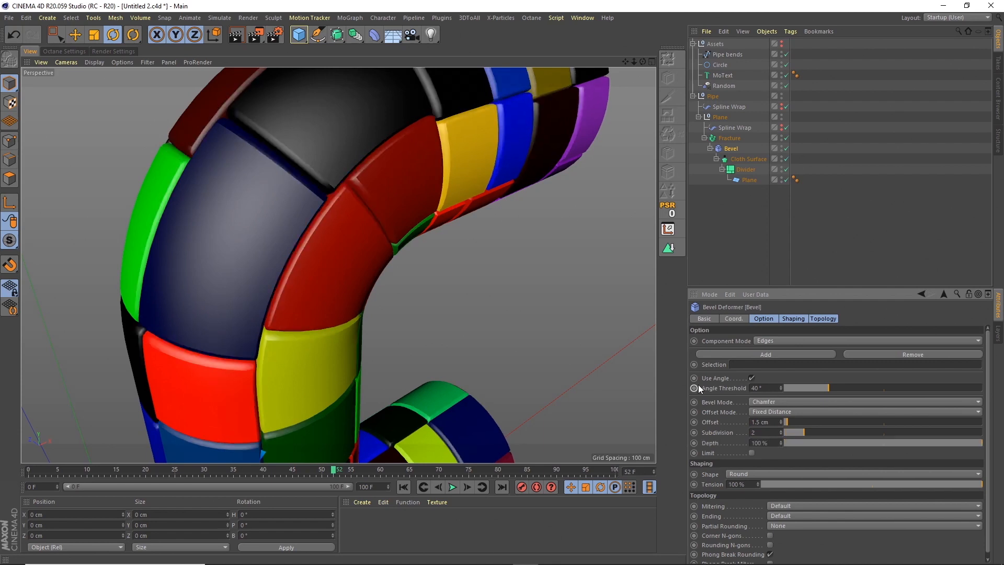
# Turn off Use Edge Breaks in the Phong tag of the Plane under the Divider.
pyautogui.scroll(-5, 484, 213)
pyautogui.keyDown('alt'); pyautogui.moveTo(484, 213); pyautogui.dragTo(417, 199); pyautogui.keyUp('alt')
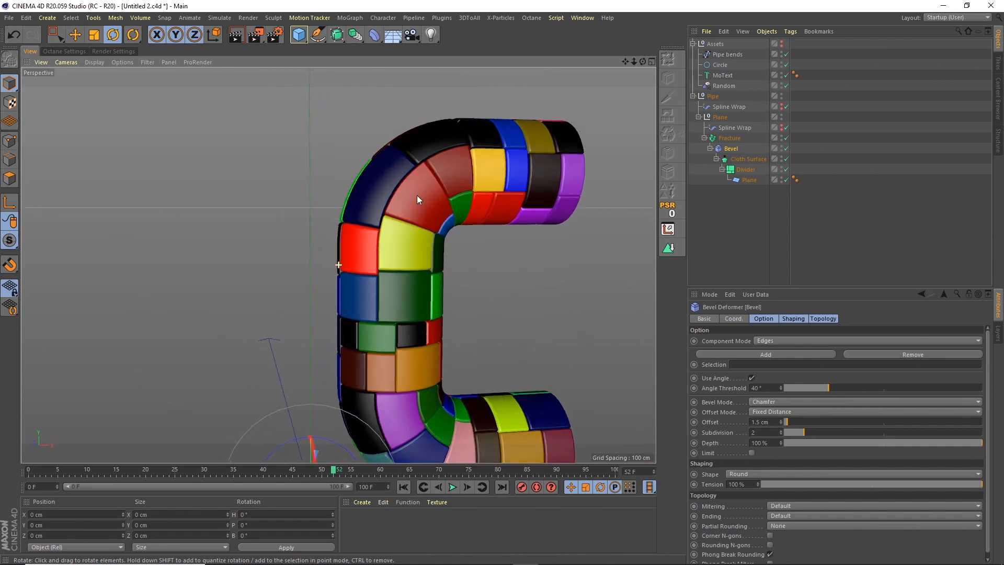
pyautogui.scroll(8, 418, 198)
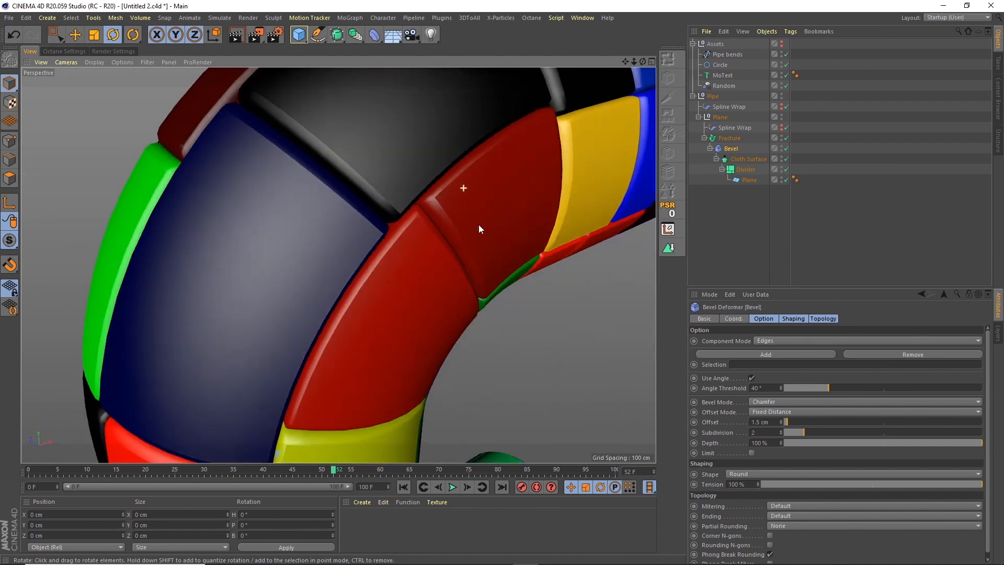
pyautogui.click(748, 180)
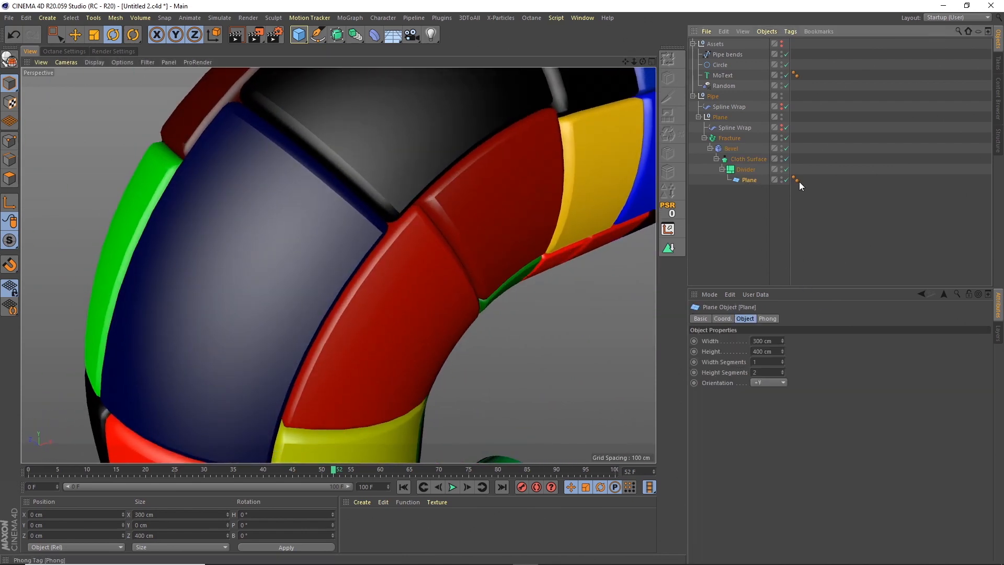
pyautogui.click(795, 180)
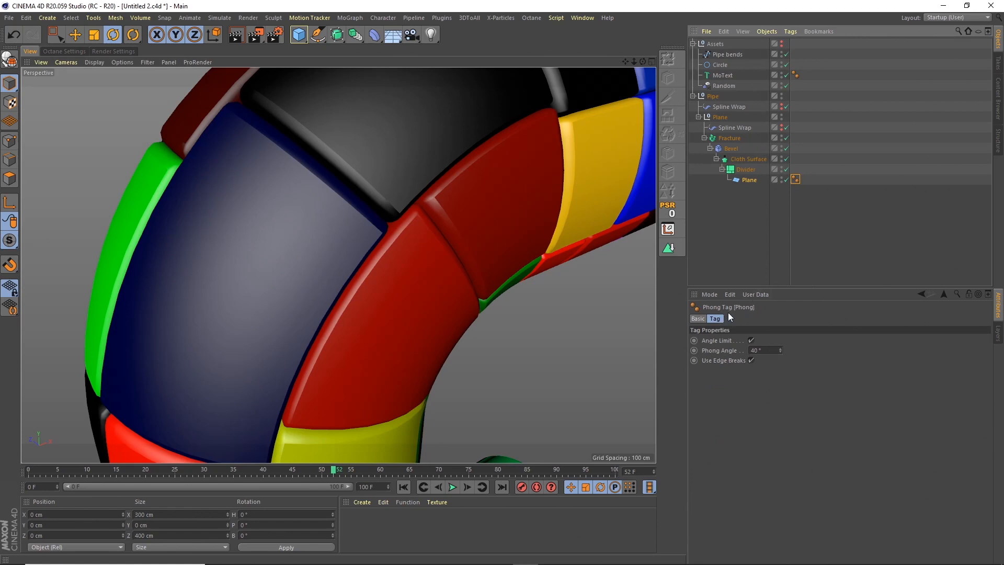
pyautogui.click(752, 360)
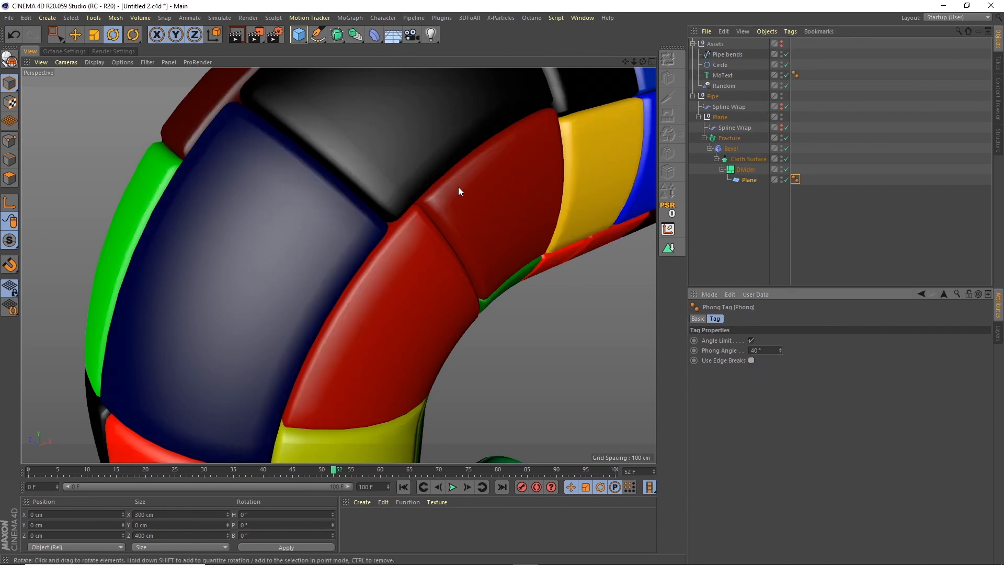
pyautogui.click(751, 360)
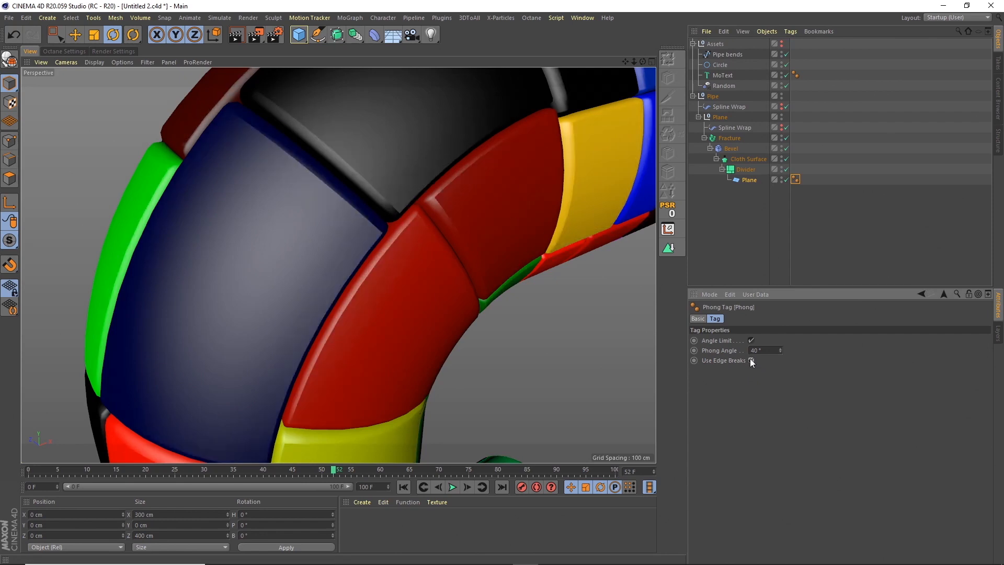
pyautogui.click(751, 360)
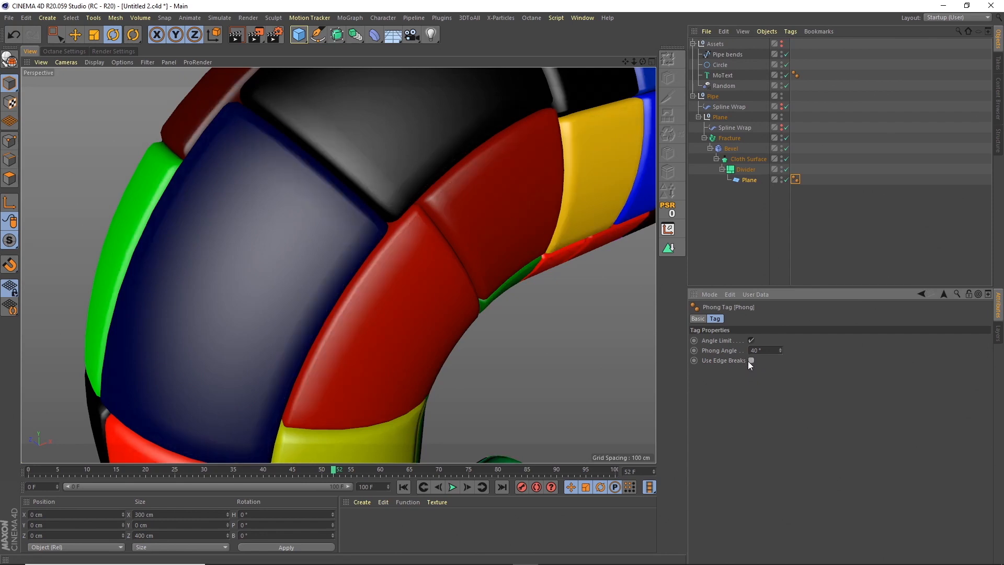
# Try the Bevel deformer's Limit option and inspect the tile edges along the whole bent pipe.
pyautogui.click(731, 148)
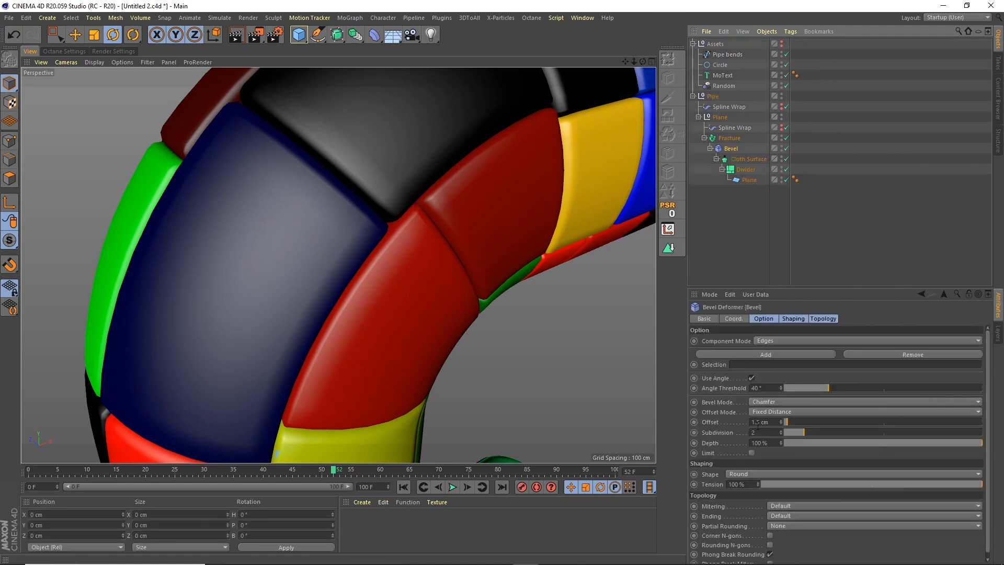
pyautogui.click(751, 452)
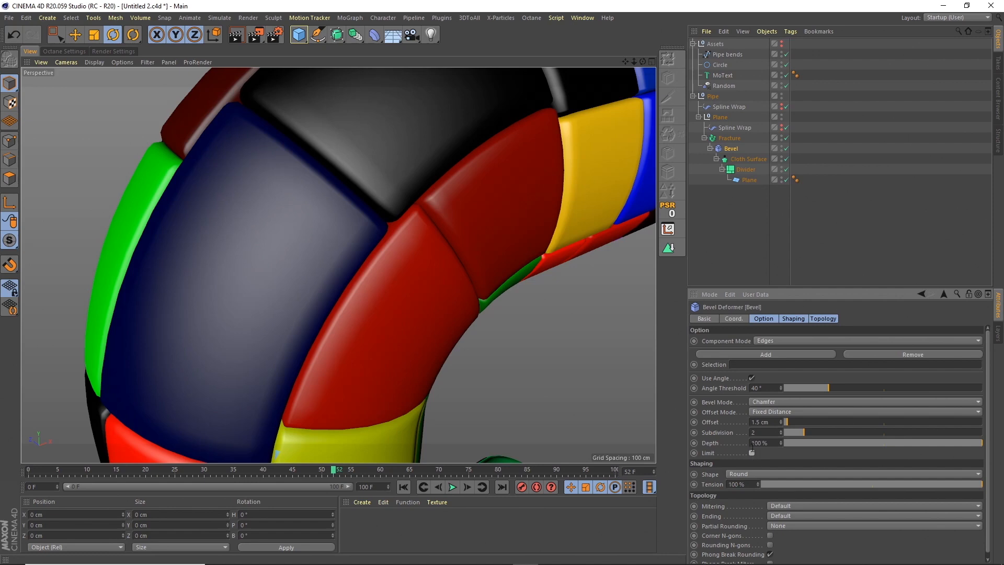
pyautogui.moveTo(631, 61); pyautogui.dragTo(581, 116)
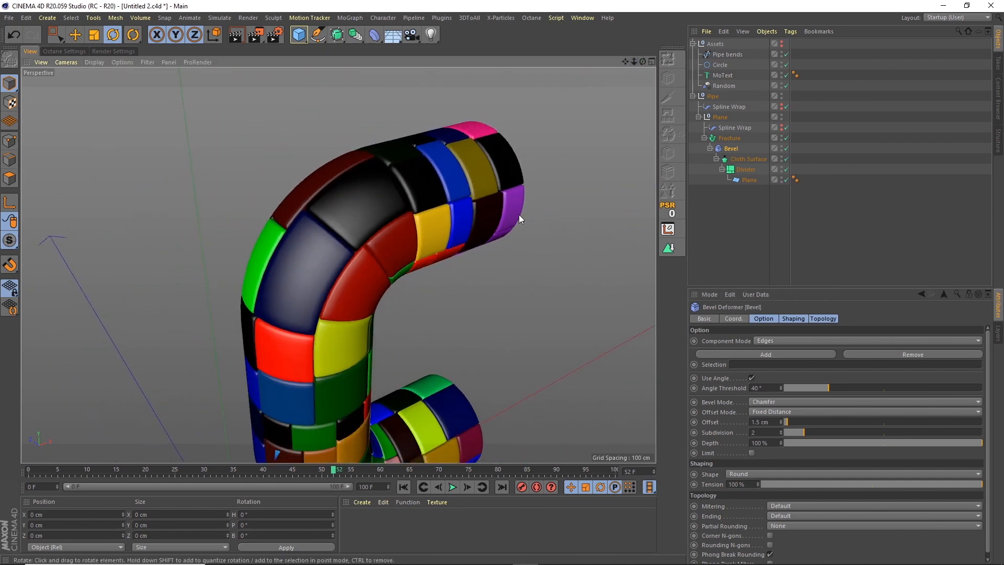
pyautogui.keyDown('alt'); pyautogui.moveTo(512, 207); pyautogui.dragTo(383, 212); pyautogui.keyUp('alt')
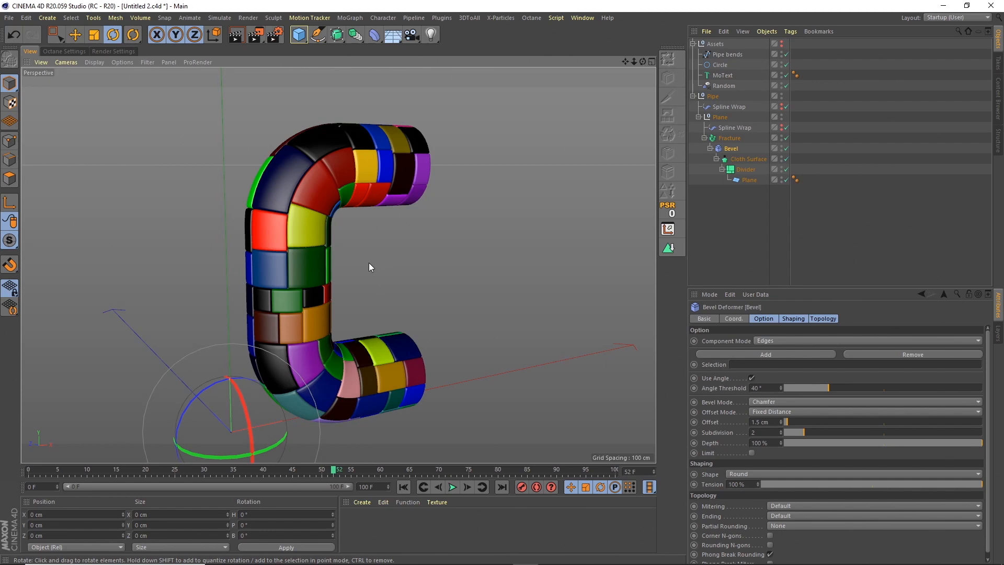
# Collapse the Pipe and Assets hierarchies and clear the object selection.
pyautogui.click(692, 97)
pyautogui.click(693, 43)
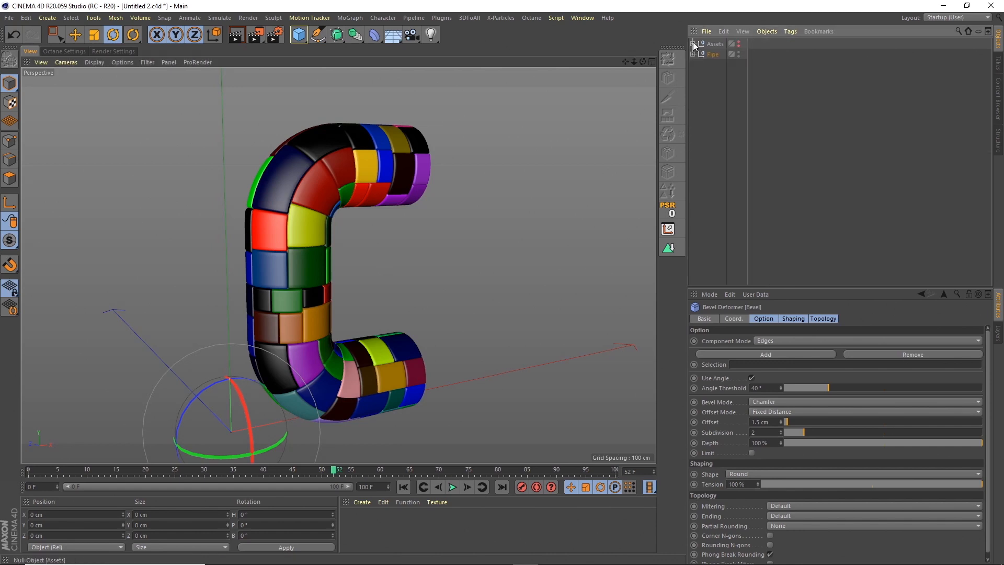
pyautogui.click(702, 101)
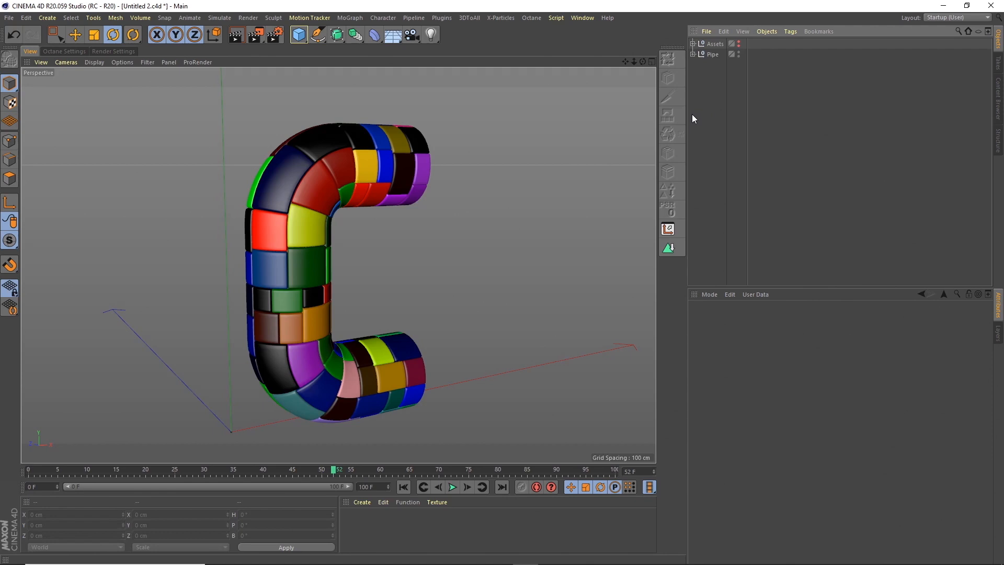
# Show the Assets group in the Front view and select the MoText letter E as a guide.
pyautogui.click(651, 62)
pyautogui.click(652, 267)
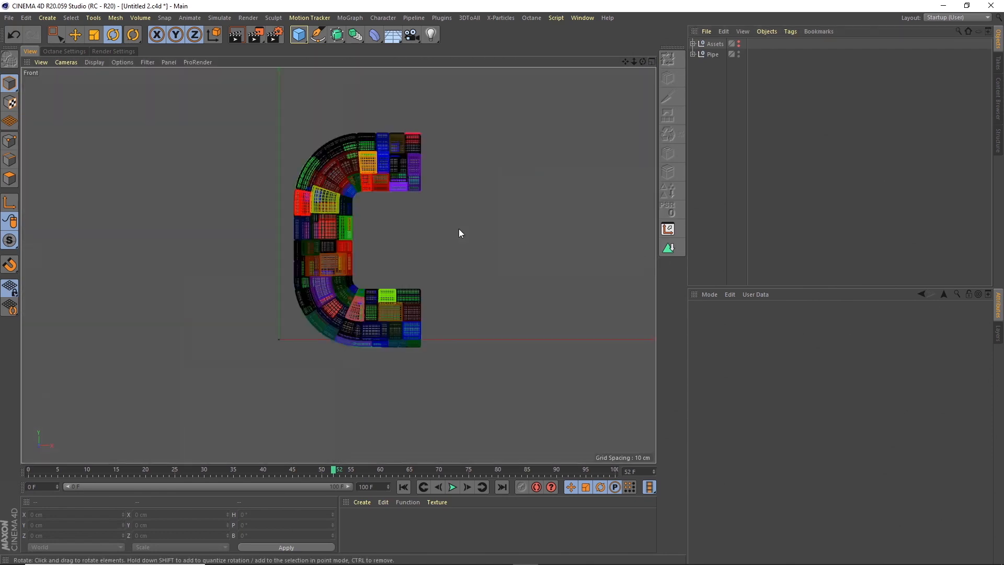
pyautogui.scroll(5, 405, 212)
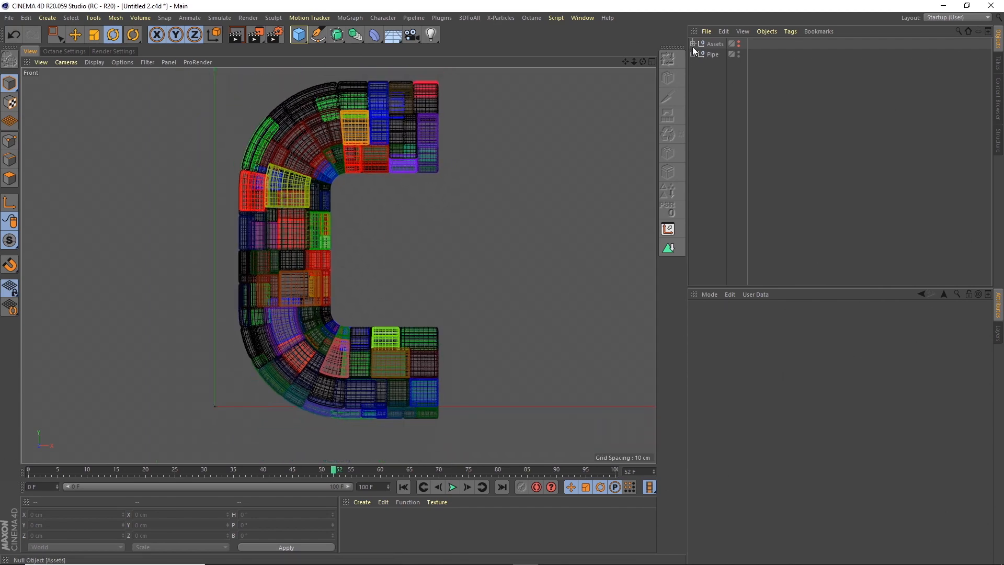
pyautogui.click(693, 43)
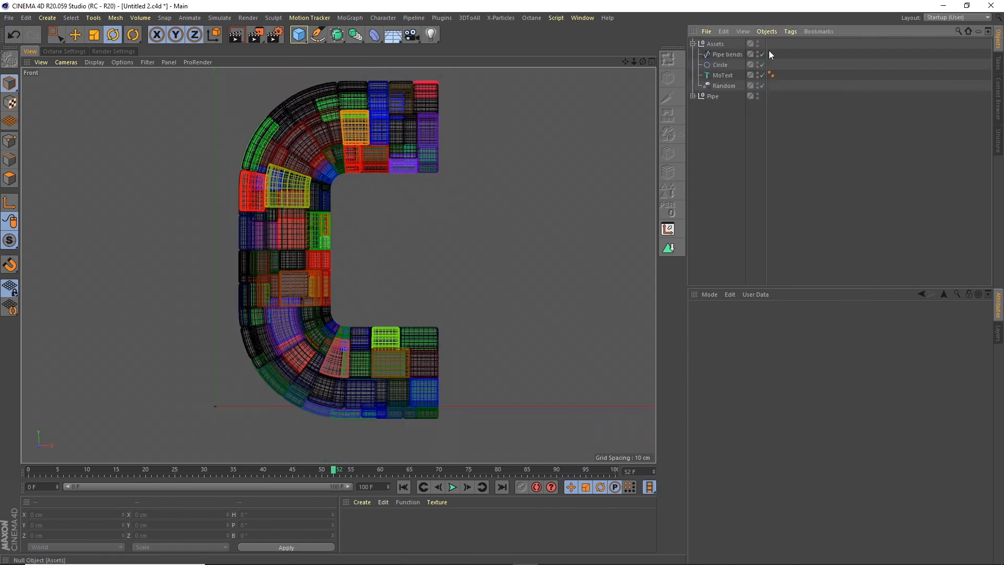
pyautogui.click(723, 74)
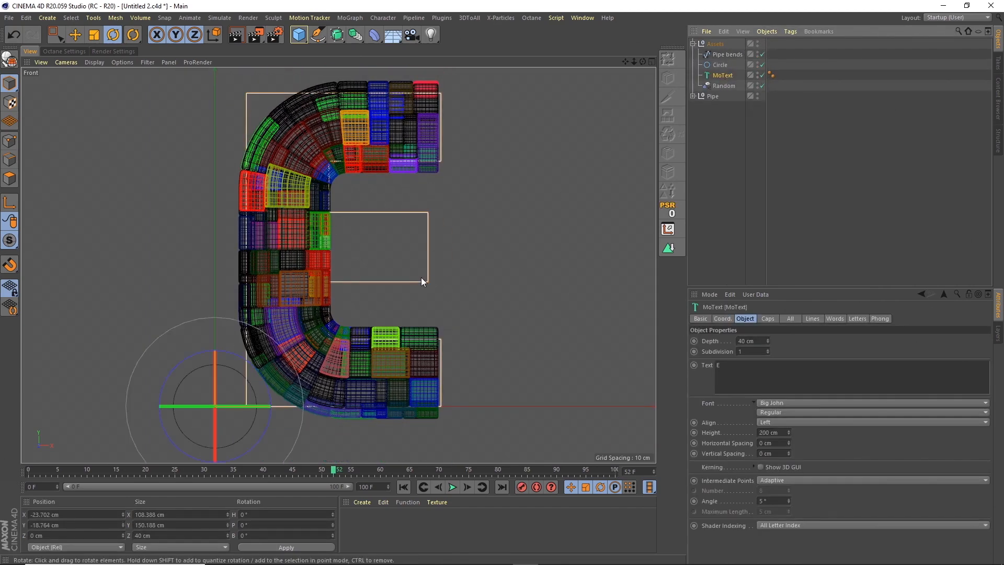
# Add a Capsule primitive and set its orientation to +X.
pyautogui.hotkey('ctrl', 's')
pyautogui.click(337, 35)
pyautogui.click(299, 35)
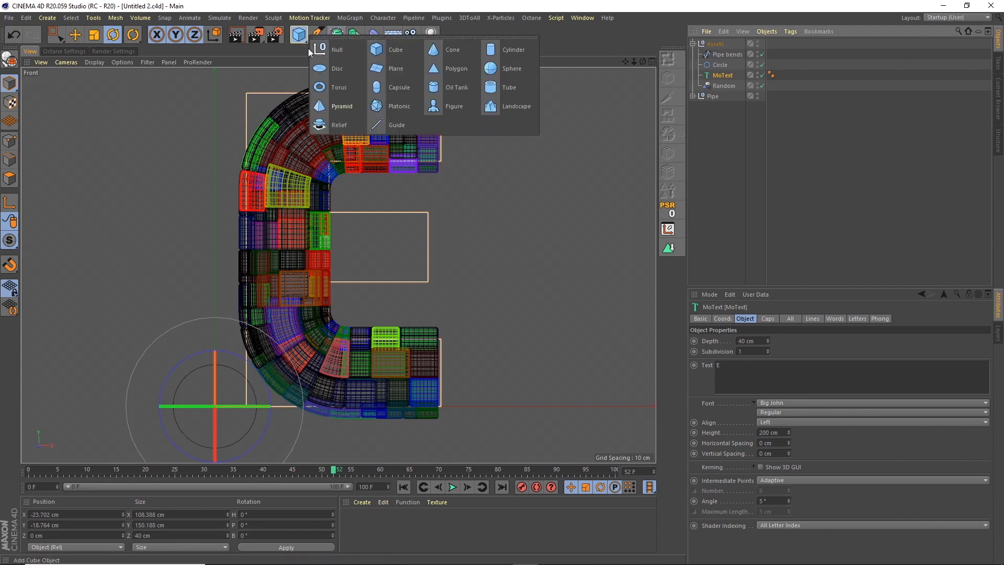
pyautogui.click(399, 90)
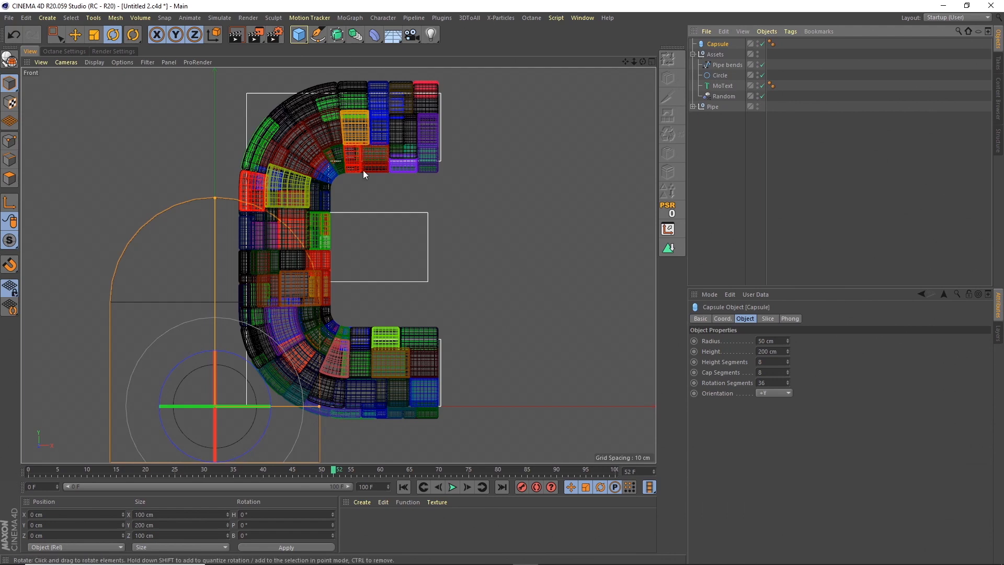
pyautogui.click(774, 392)
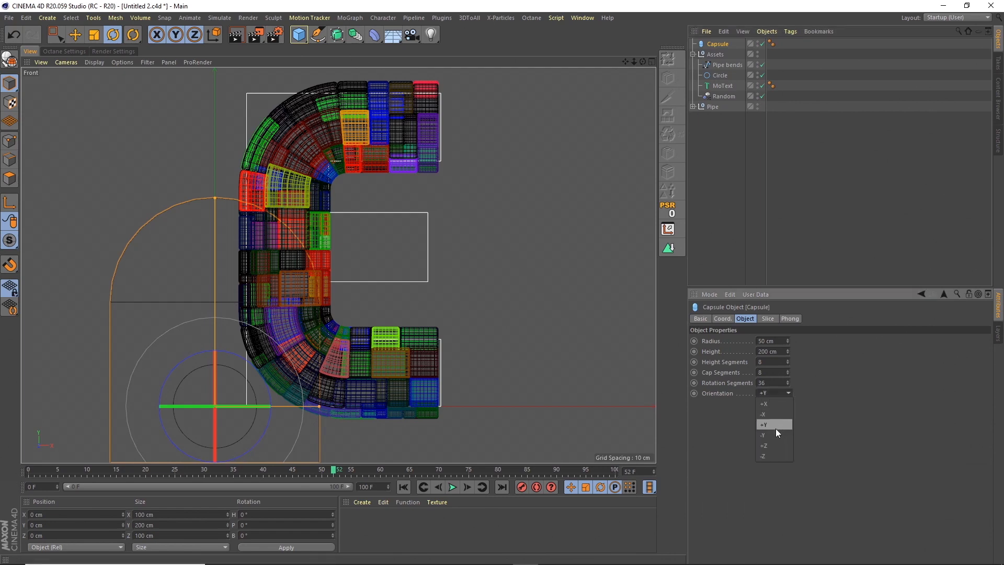
pyautogui.click(772, 403)
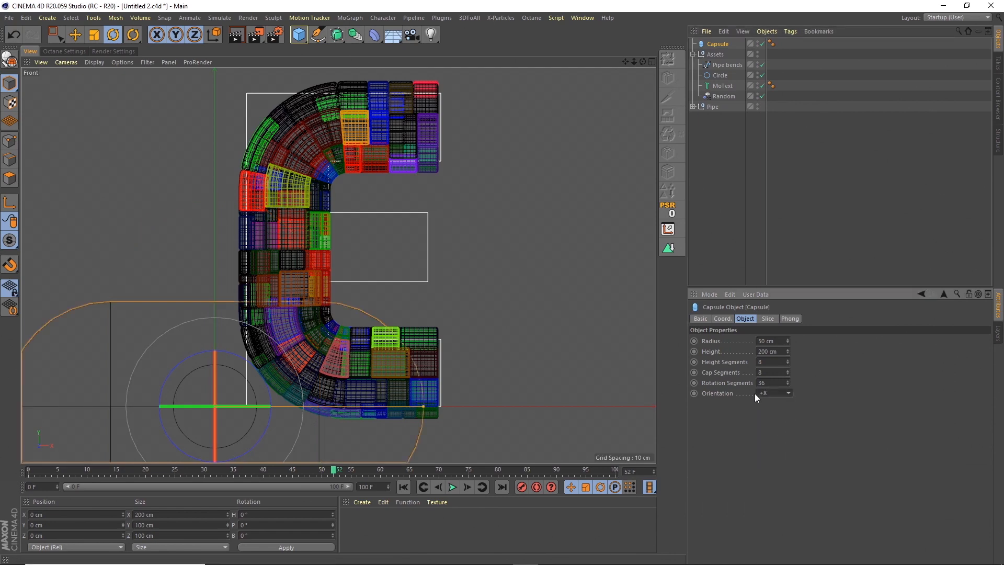
# Move the capsule onto the middle arm of the E and scale it down to about 62 by 31 cm.
pyautogui.click(75, 34)
pyautogui.moveTo(214, 406); pyautogui.dragTo(366, 253)
pyautogui.click(94, 36)
pyautogui.moveTo(418, 194); pyautogui.dragTo(269, 296)
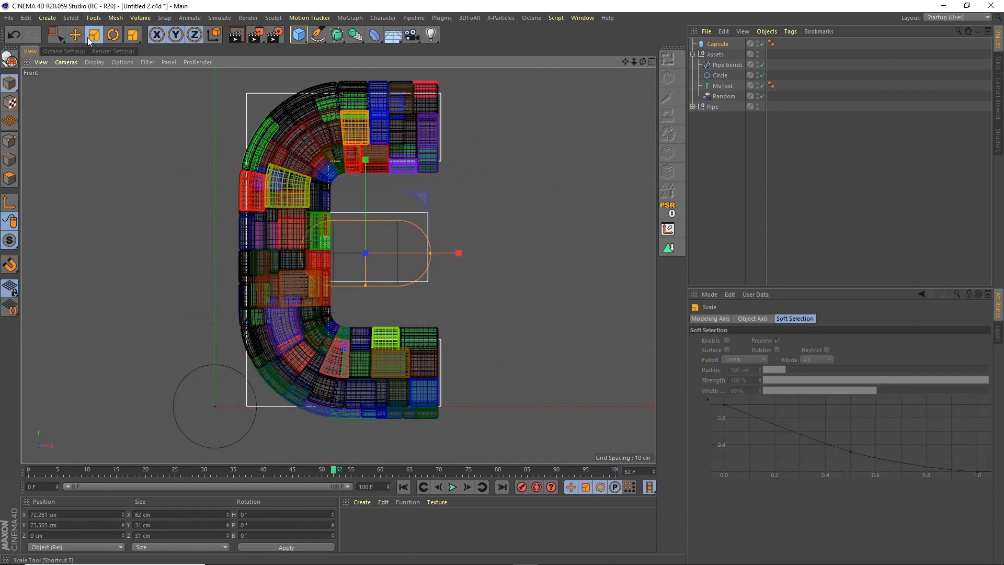
# Thicken the capsule to about 35 cm and align it with the E's middle arm at about X 89 cm, Y 76 cm.
pyautogui.press('e')
pyautogui.moveTo(206, 157); pyautogui.dragTo(250, 155)
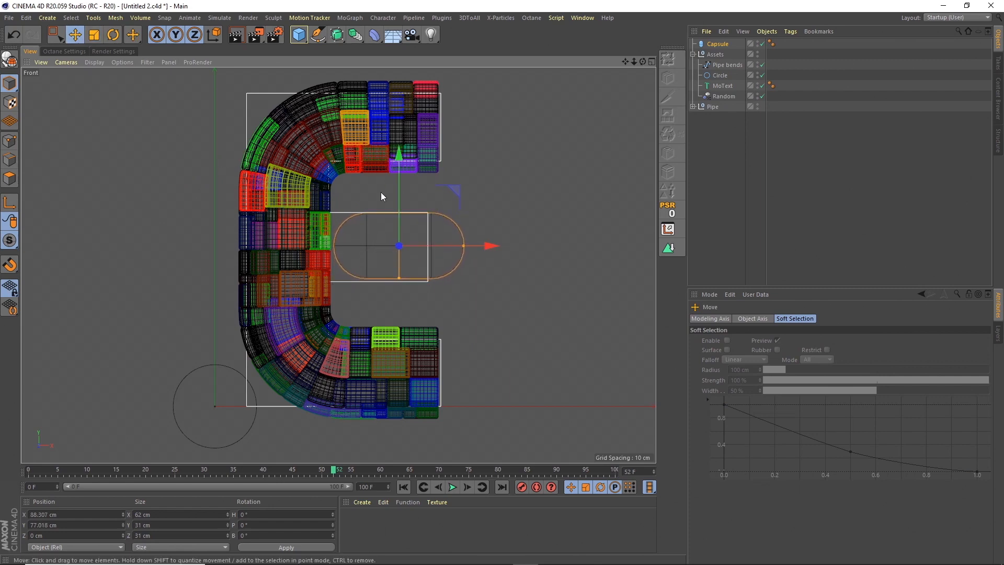
pyautogui.moveTo(399, 277); pyautogui.dragTo(397, 283)
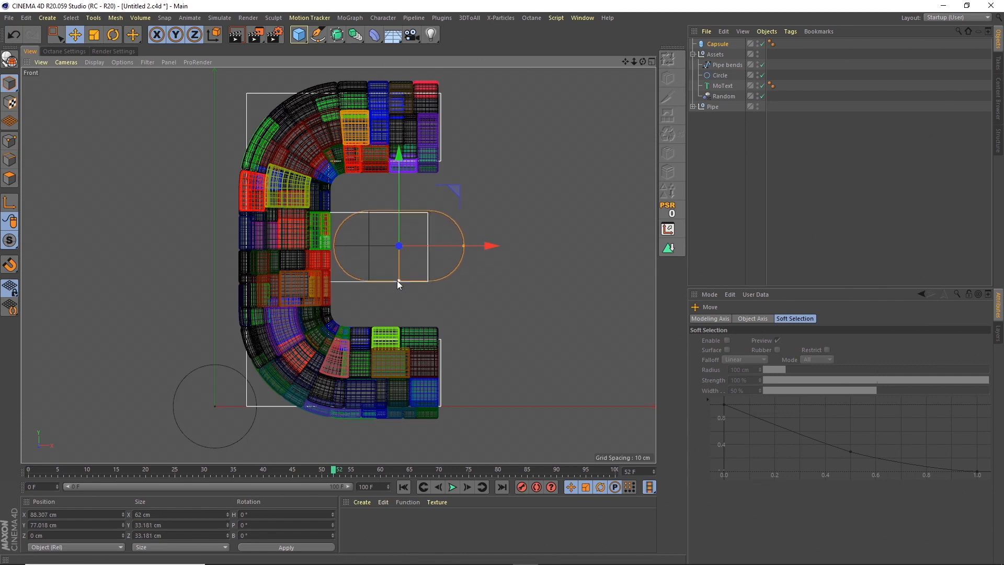
pyautogui.moveTo(397, 203); pyautogui.dragTo(397, 205)
pyautogui.moveTo(428, 249); pyautogui.dragTo(426, 244)
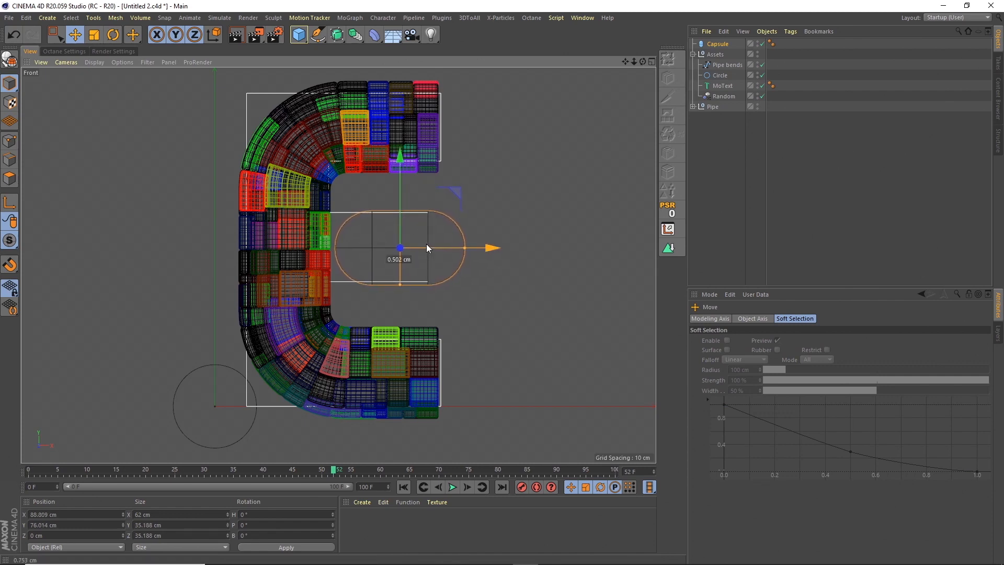
# Check the capsule's placement in perspective, and hide and collapse the Assets group.
pyautogui.click(651, 62)
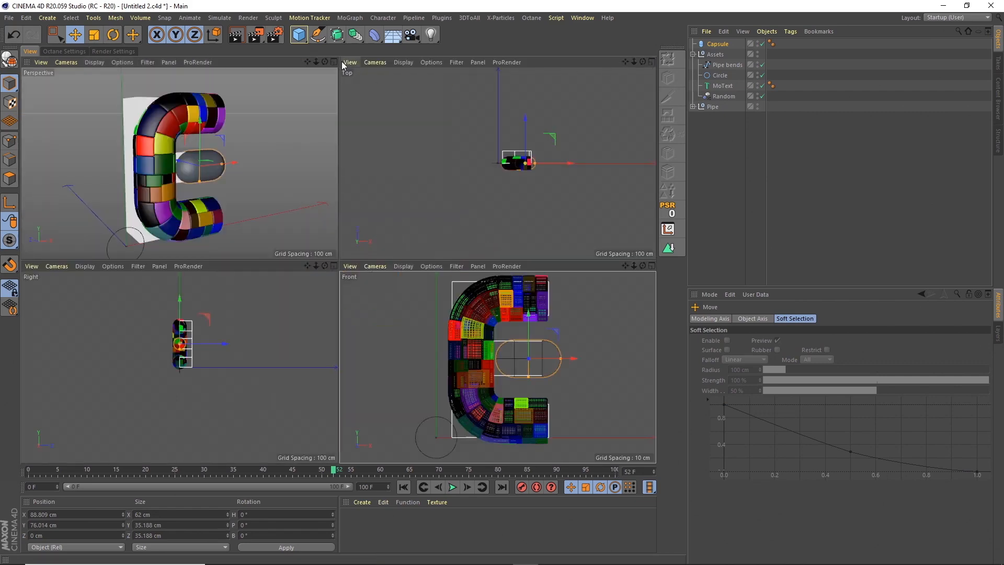
pyautogui.click(334, 62)
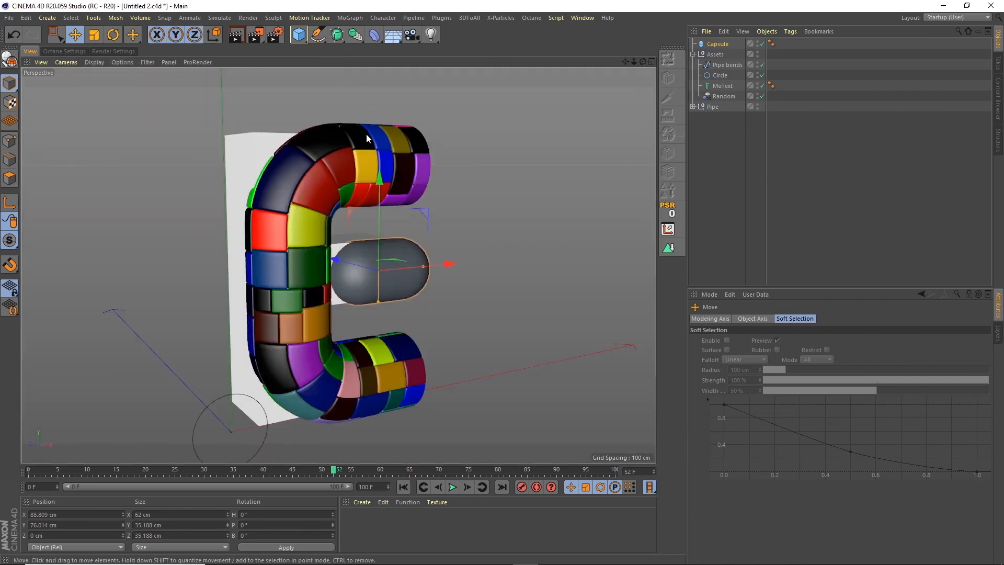
pyautogui.click(651, 62)
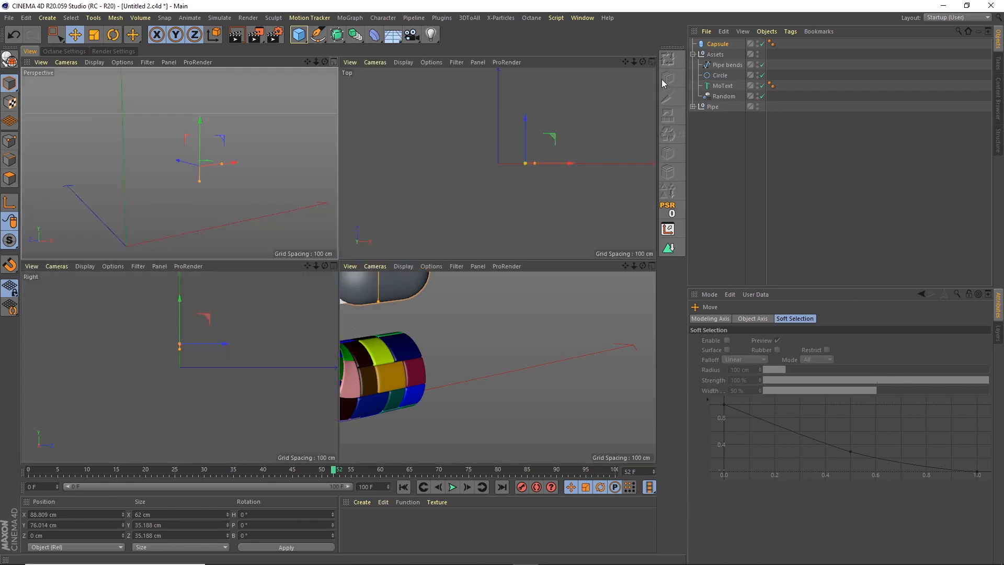
pyautogui.click(652, 266)
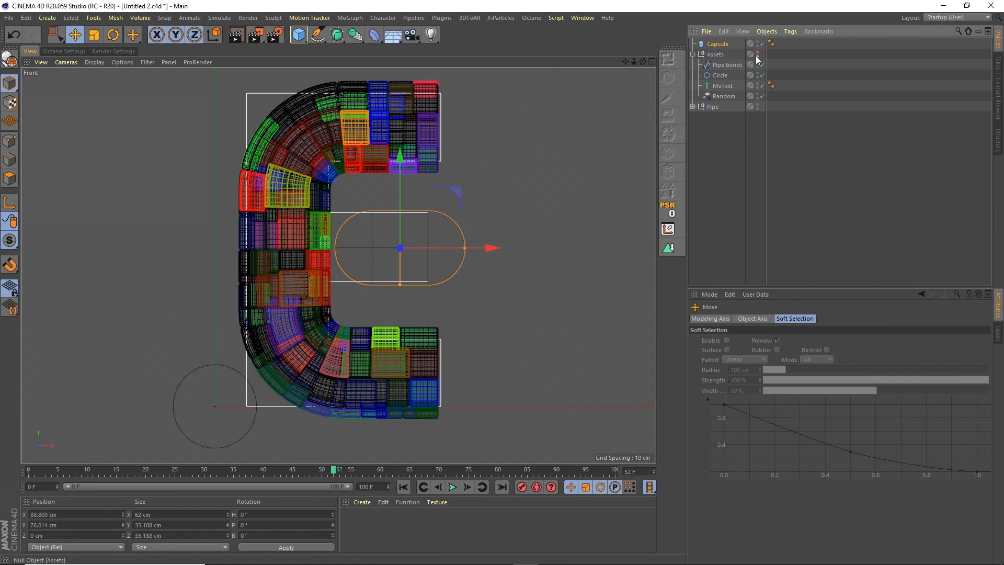
pyautogui.click(693, 55)
pyautogui.click(718, 112)
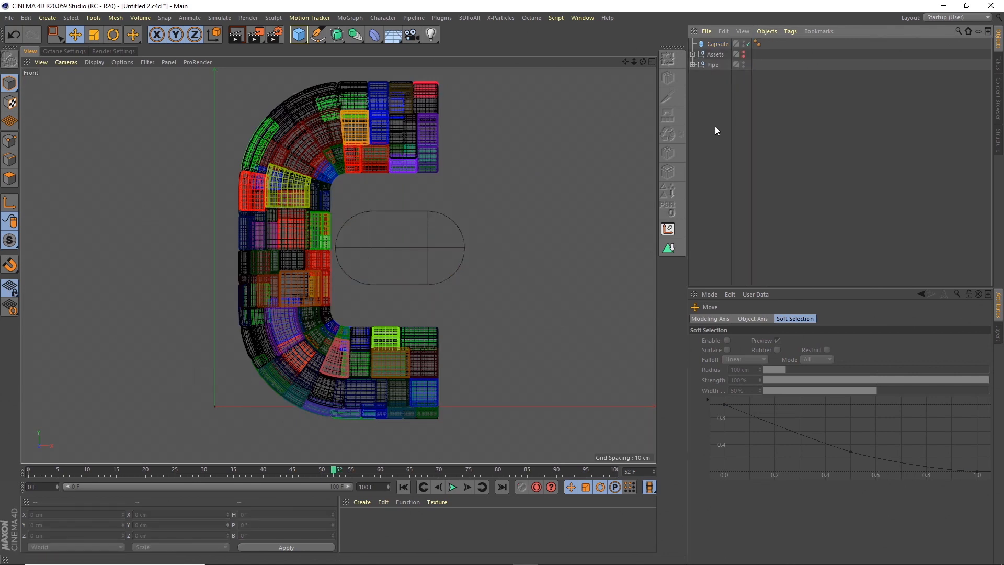
# Add a cube, shrink it to about 59 cm wide and 55 cm high, and move it over the capsule.
pyautogui.click(299, 40)
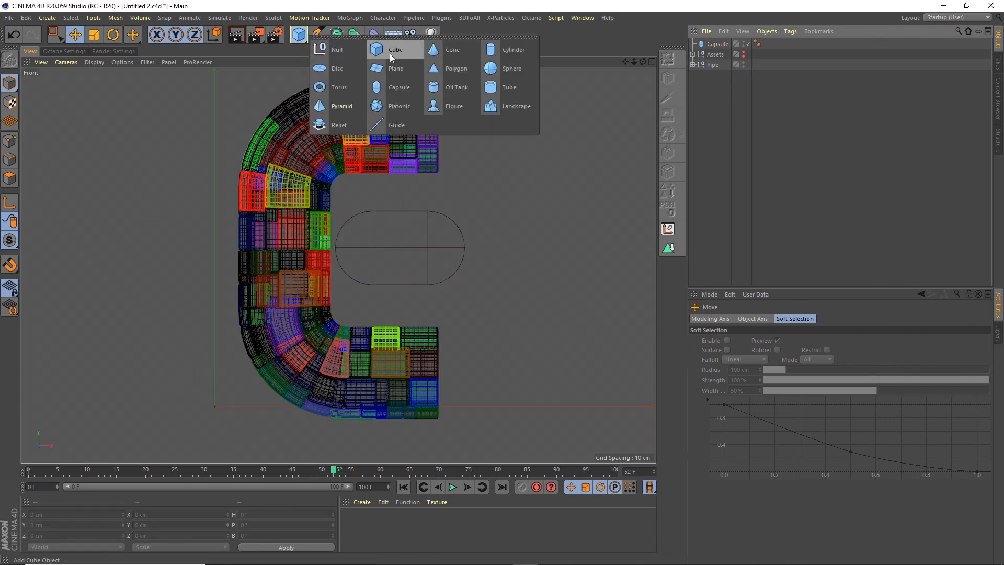
pyautogui.click(393, 49)
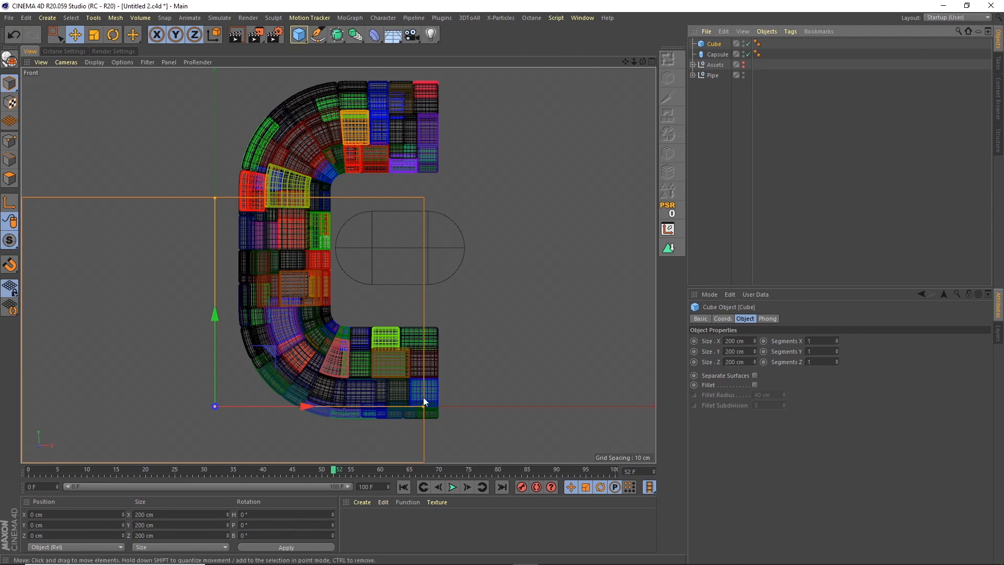
pyautogui.moveTo(424, 407); pyautogui.dragTo(276, 432)
pyautogui.moveTo(215, 197); pyautogui.dragTo(409, 217)
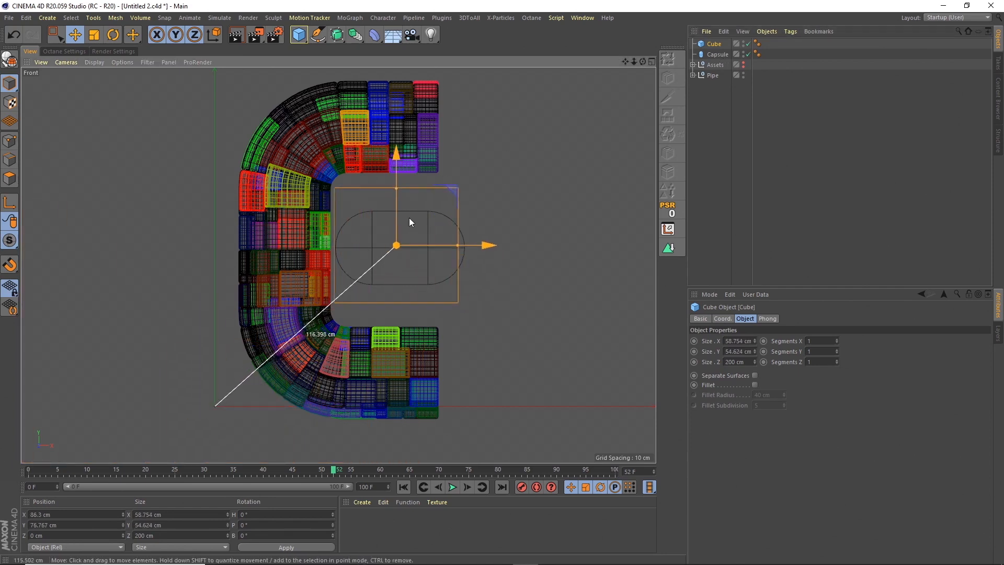
# Scale the cube down to about 27 by 46 by 112 cm and center it on the capsule's straight section.
pyautogui.click(100, 34)
pyautogui.moveTo(462, 153); pyautogui.dragTo(397, 194)
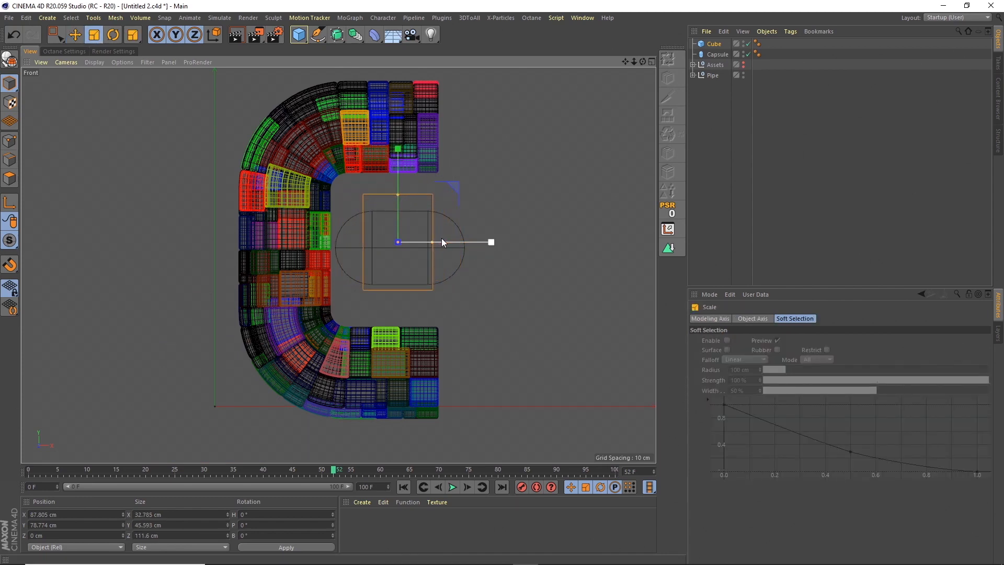
pyautogui.click(79, 36)
pyautogui.moveTo(428, 242); pyautogui.dragTo(438, 240)
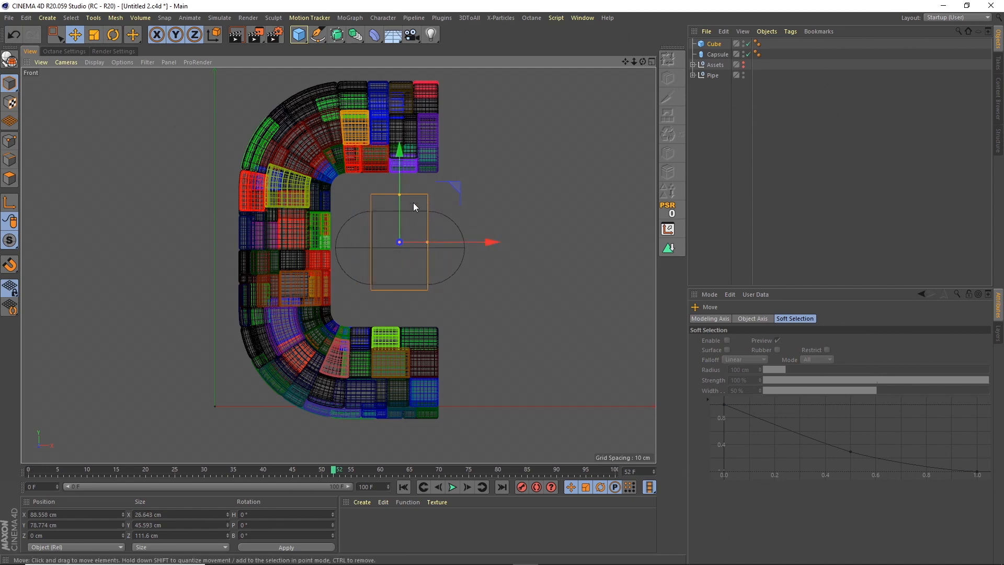
pyautogui.moveTo(399, 203); pyautogui.dragTo(400, 210)
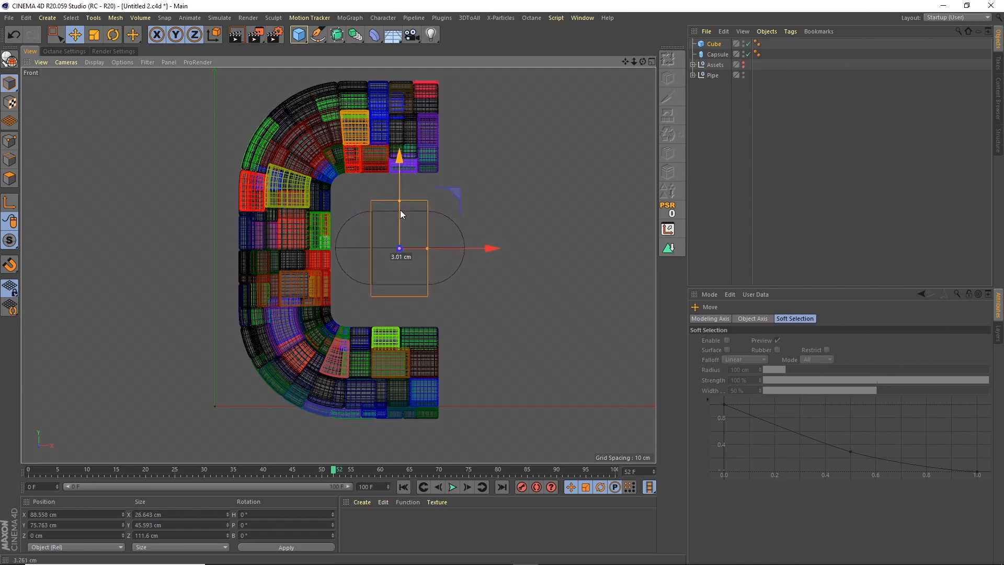
# Set the cube's size to 30 cm in X, 30 cm in Y and 50 cm in Z.
pyautogui.click(651, 61)
pyautogui.click(334, 62)
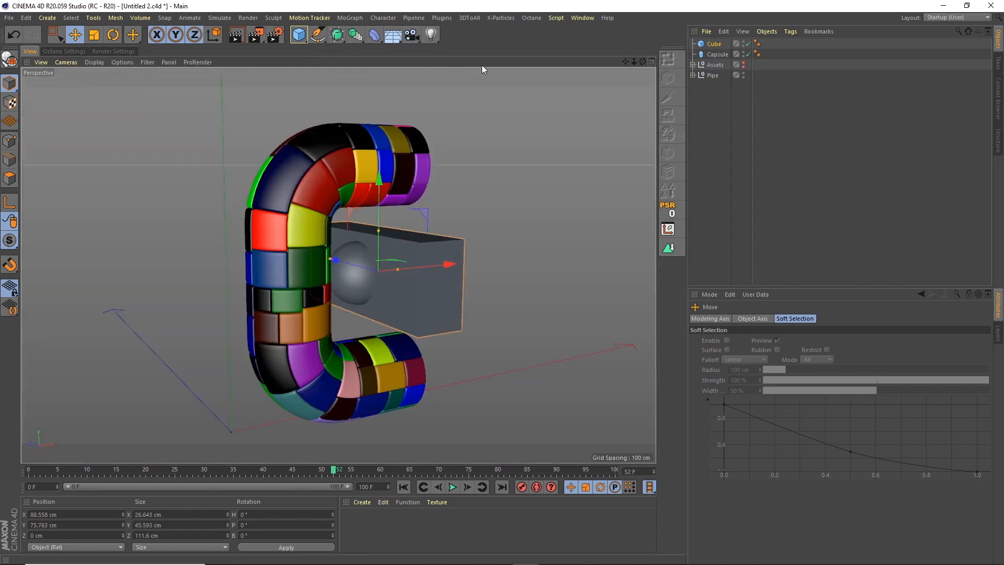
pyautogui.click(713, 45)
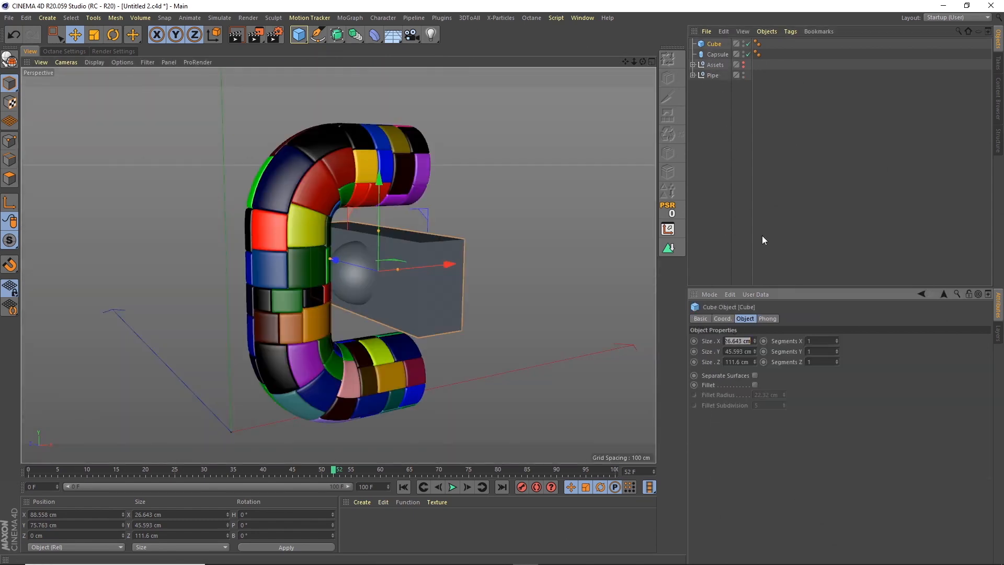
pyautogui.write('30')
pyautogui.press('Tab')
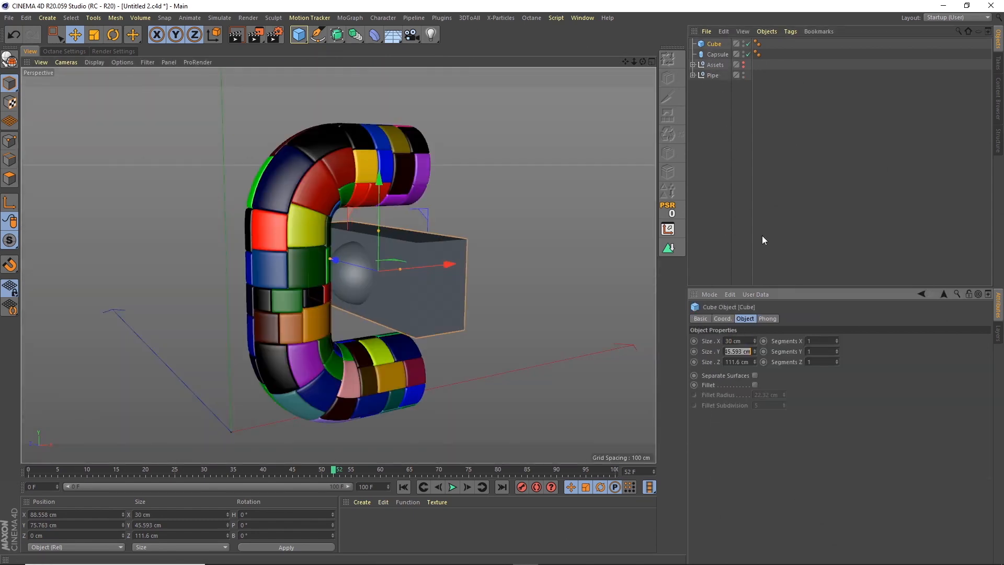
pyautogui.write('30')
pyautogui.press('Tab')
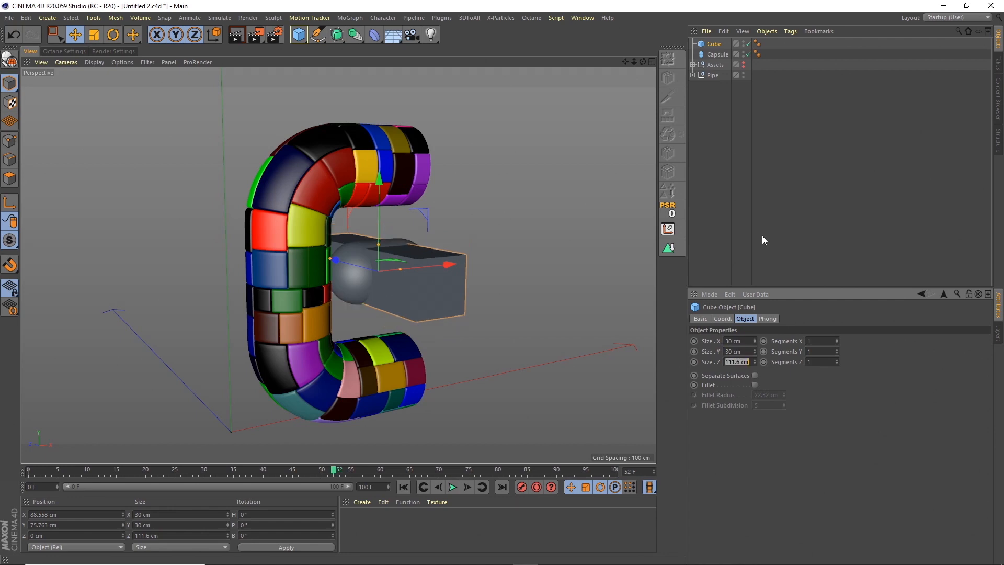
pyautogui.write('50')
pyautogui.press('Return')
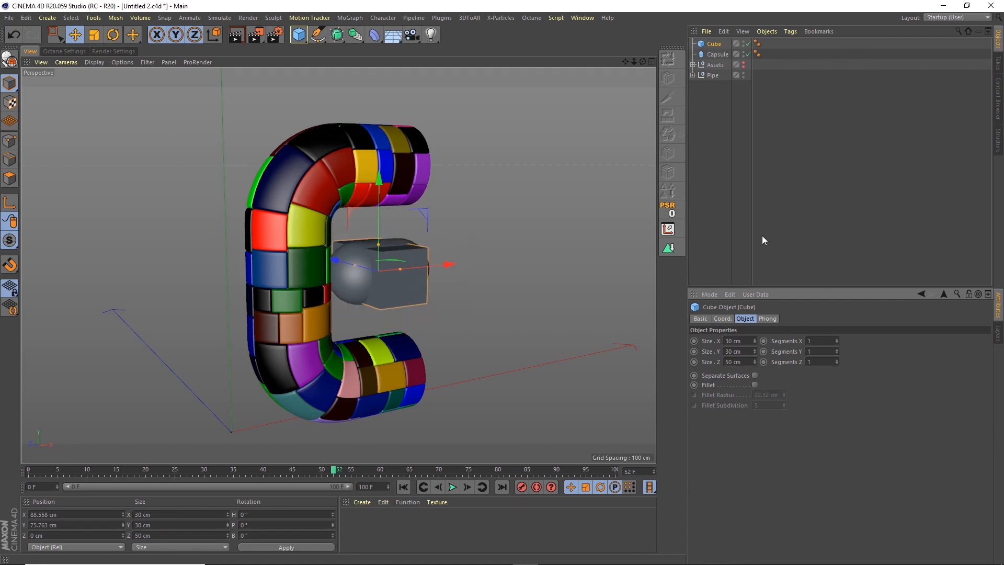
# Increase the cube's Y size to 50 cm.
pyautogui.doubleClick(745, 351)
pyautogui.write('50')
pyautogui.press('Return')
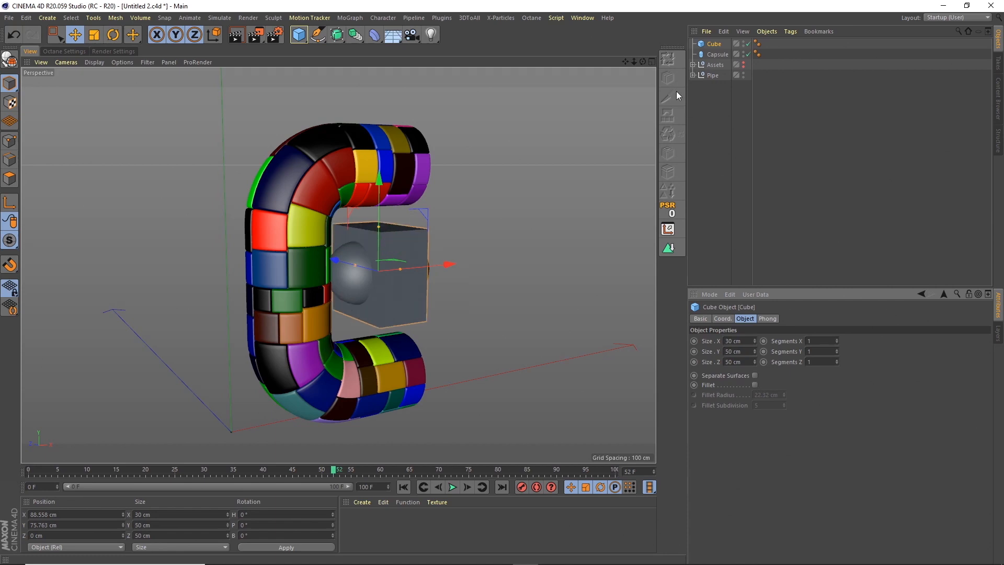
# Add a Volume Builder and a Volume Mesher to the scene, working in the maximized front view.
pyautogui.click(652, 60)
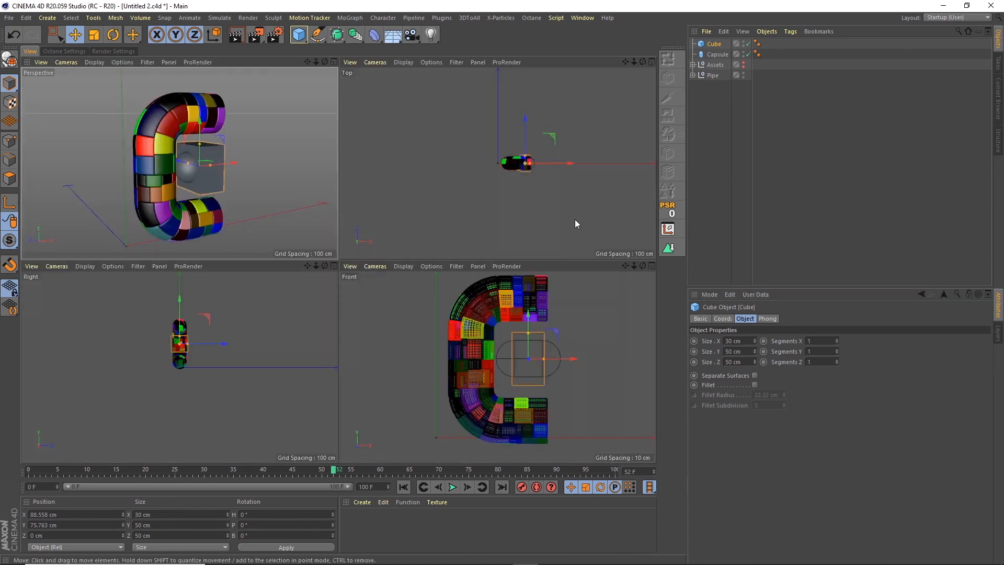
pyautogui.click(651, 266)
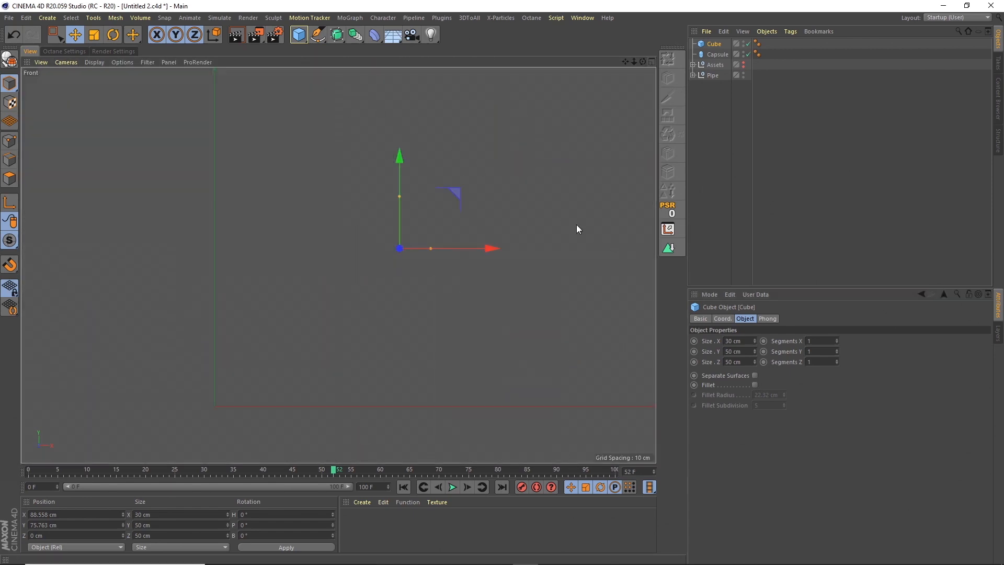
pyautogui.click(140, 18)
pyautogui.click(154, 47)
pyautogui.click(140, 18)
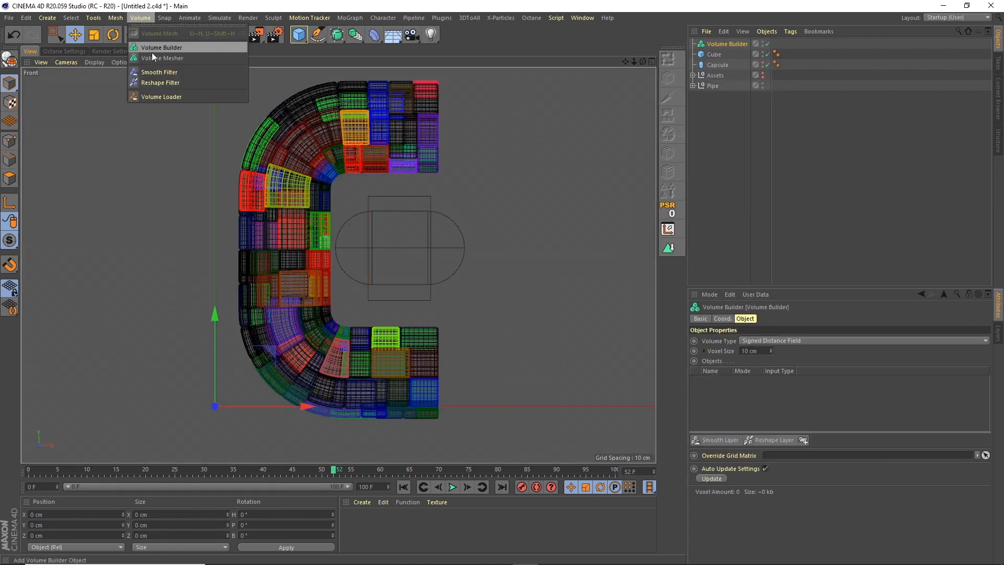
pyautogui.click(156, 57)
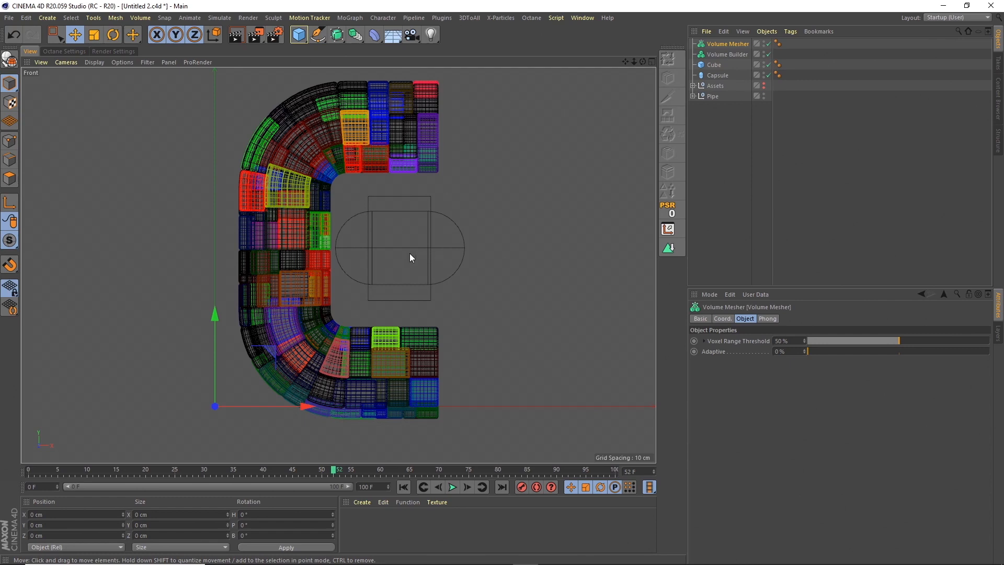
# Parent the Volume Mesher and Volume Builder to the capsule and reset their PSR so they align with its center.
pyautogui.keyDown('shift'); pyautogui.click(720, 52); pyautogui.keyUp('shift')
pyautogui.click(725, 47)
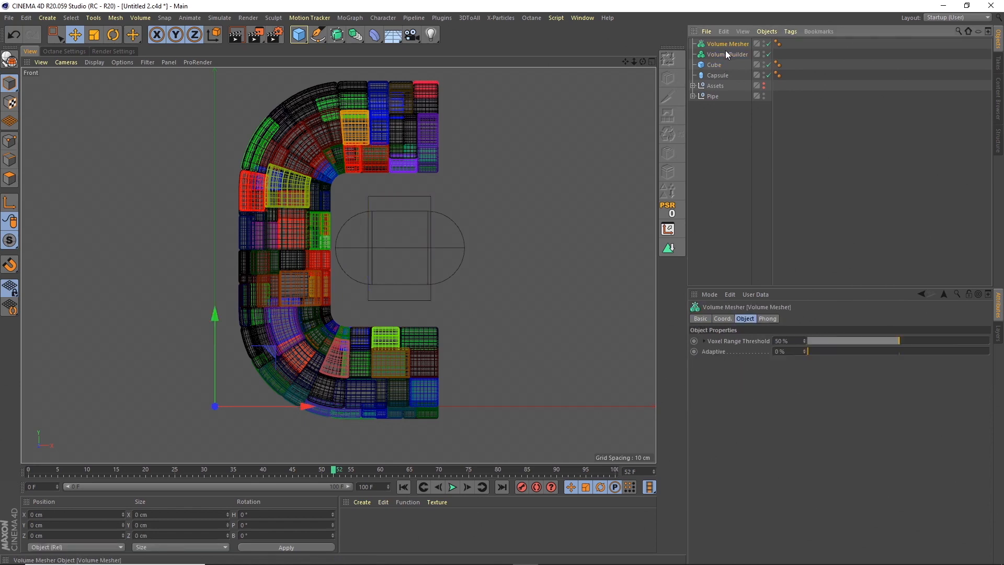
pyautogui.keyDown('shift'); pyautogui.click(721, 54); pyautogui.keyUp('shift')
pyautogui.moveTo(723, 73); pyautogui.dragTo(722, 74)
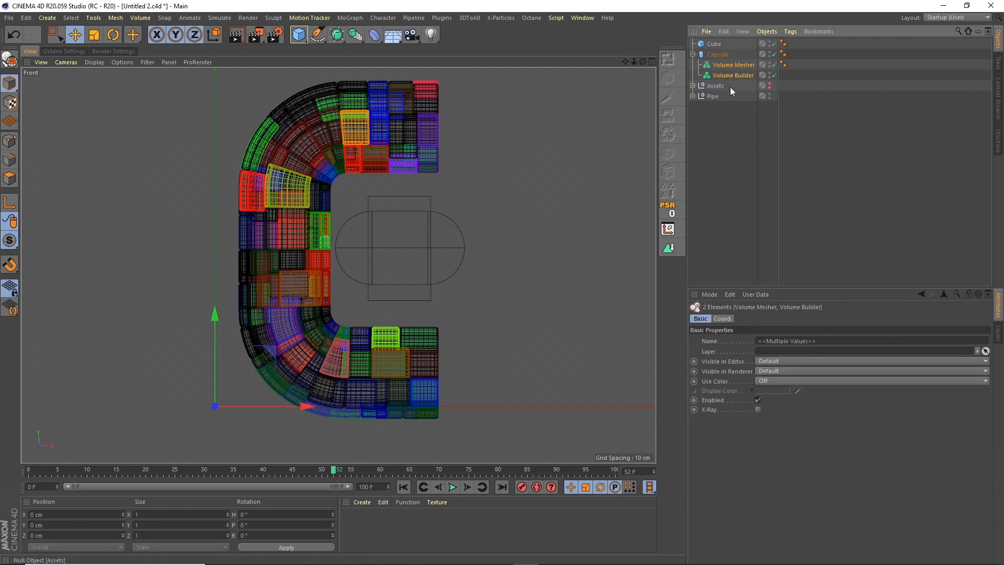
pyautogui.click(671, 214)
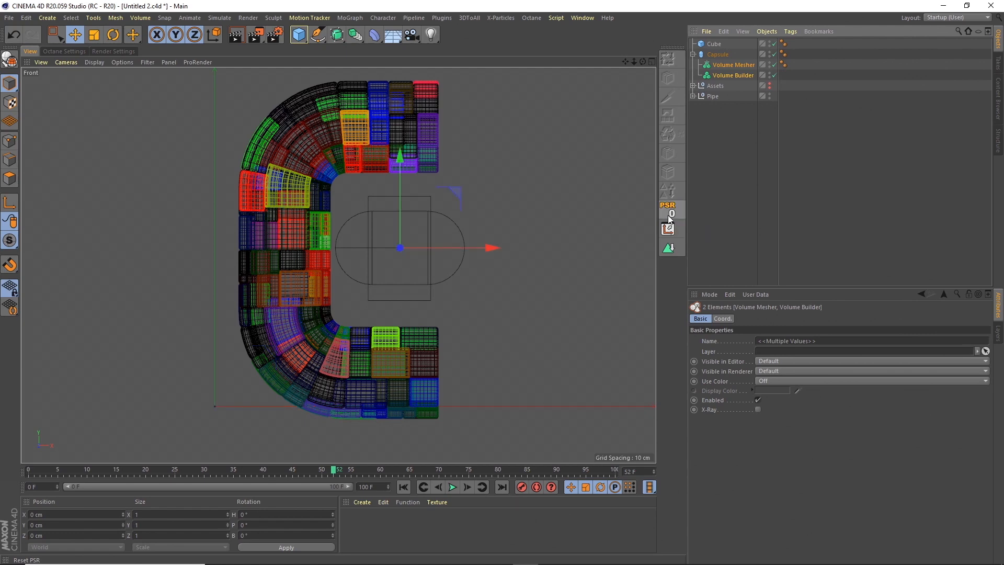
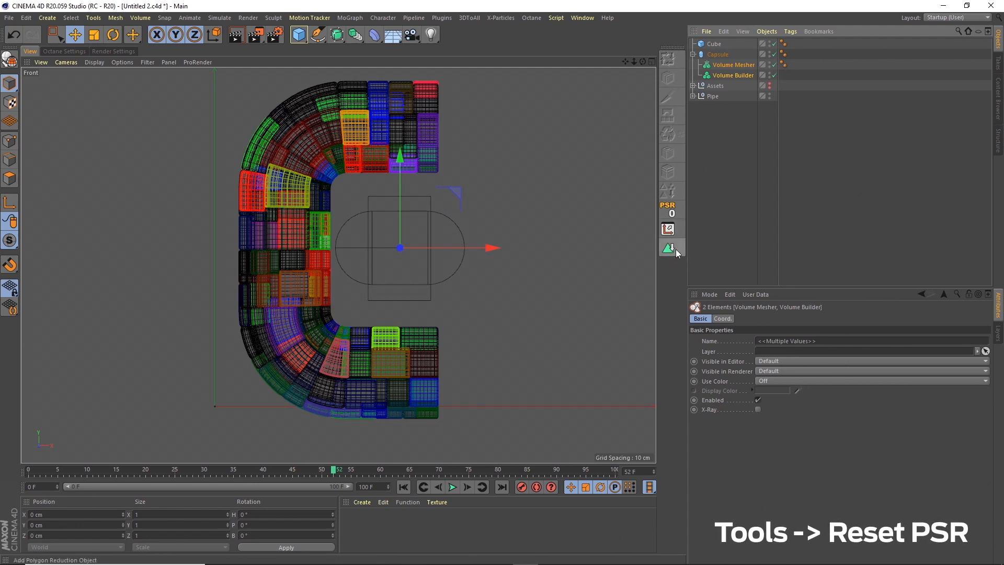
# Move the Volume Mesher and Volume Builder out of the capsule, then nest the cube and capsule under the Volume Builder inside the Volume Mesher.
pyautogui.moveTo(725, 64); pyautogui.dragTo(720, 40)
pyautogui.click(731, 99)
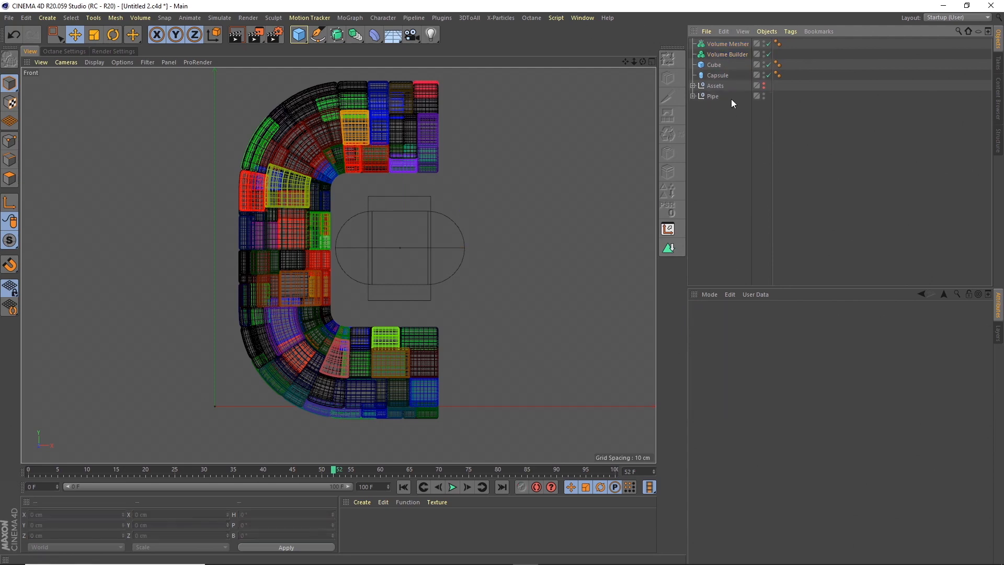
pyautogui.moveTo(726, 44); pyautogui.dragTo(728, 56)
pyautogui.click(714, 66)
pyautogui.keyDown('shift'); pyautogui.click(716, 75); pyautogui.keyUp('shift')
# Set the Volume Builder's voxel size to 0.5 cm and change the cube's mode to Subtract.
pyautogui.click(729, 55)
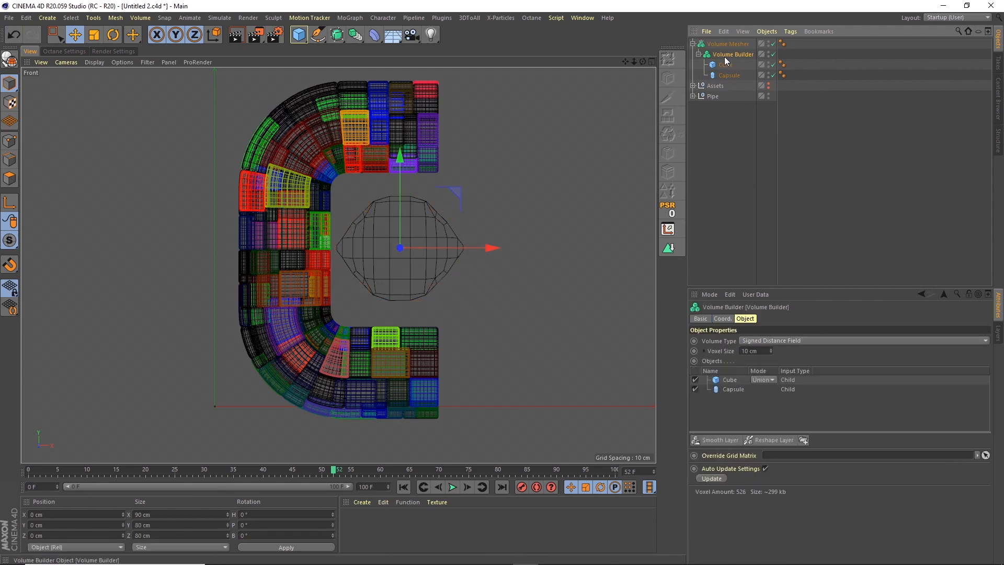
pyautogui.moveTo(757, 352); pyautogui.dragTo(713, 293)
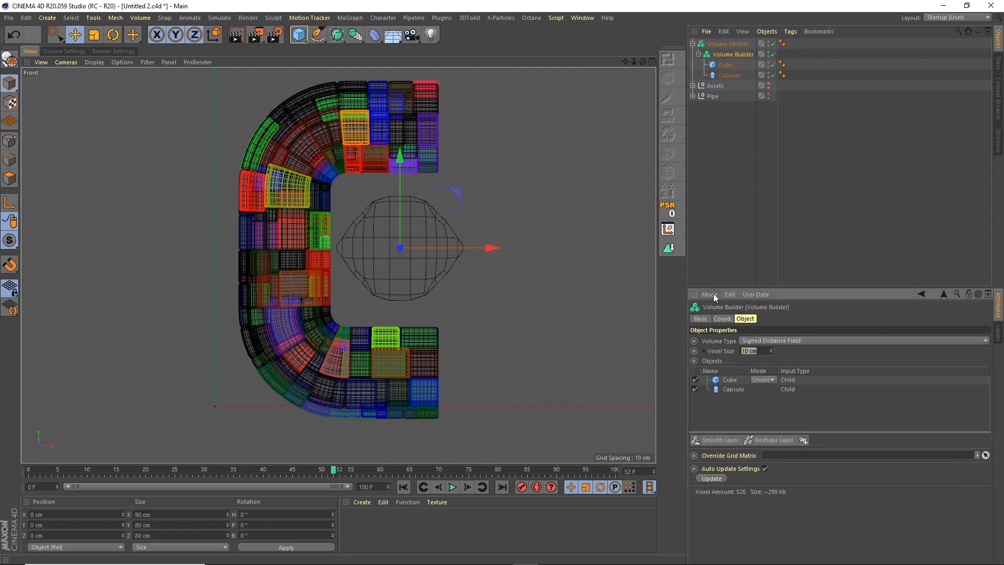
pyautogui.write('0.5')
pyautogui.press('Return')
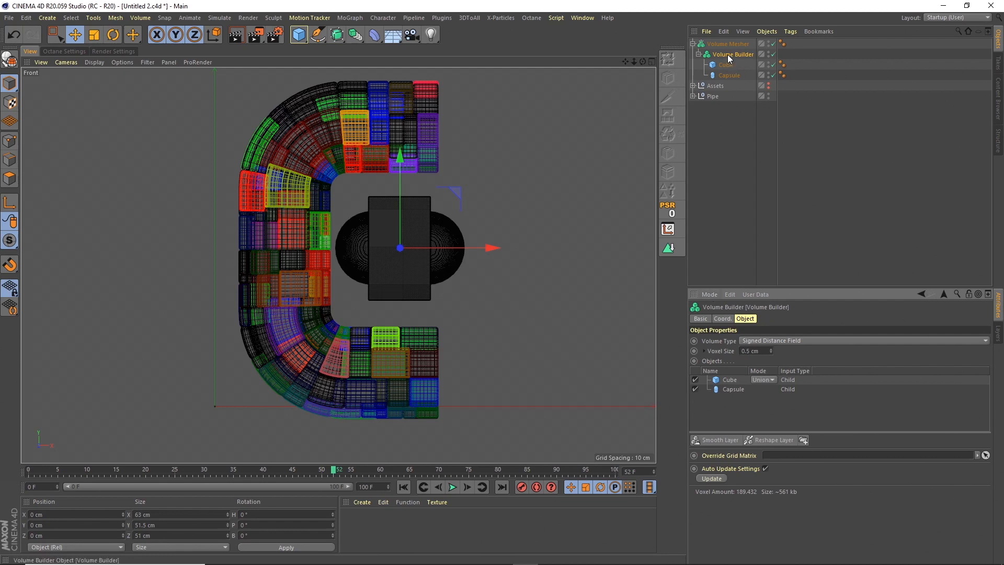
pyautogui.click(770, 380)
pyautogui.click(774, 404)
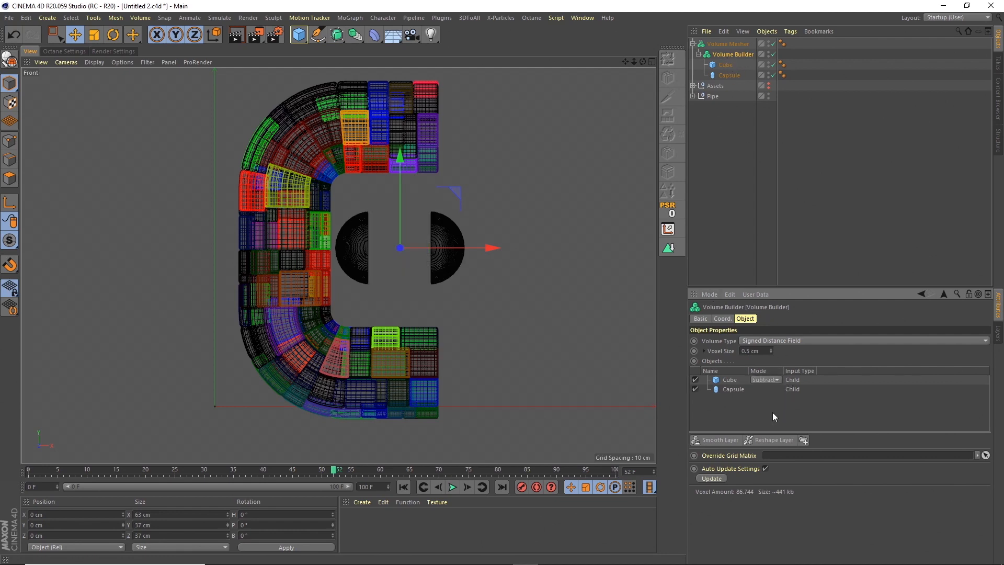
# Add a Smooth Layer to the Volume Builder with a voxel distance of 1 and a strength of 50%.
pyautogui.click(724, 442)
pyautogui.click(753, 379)
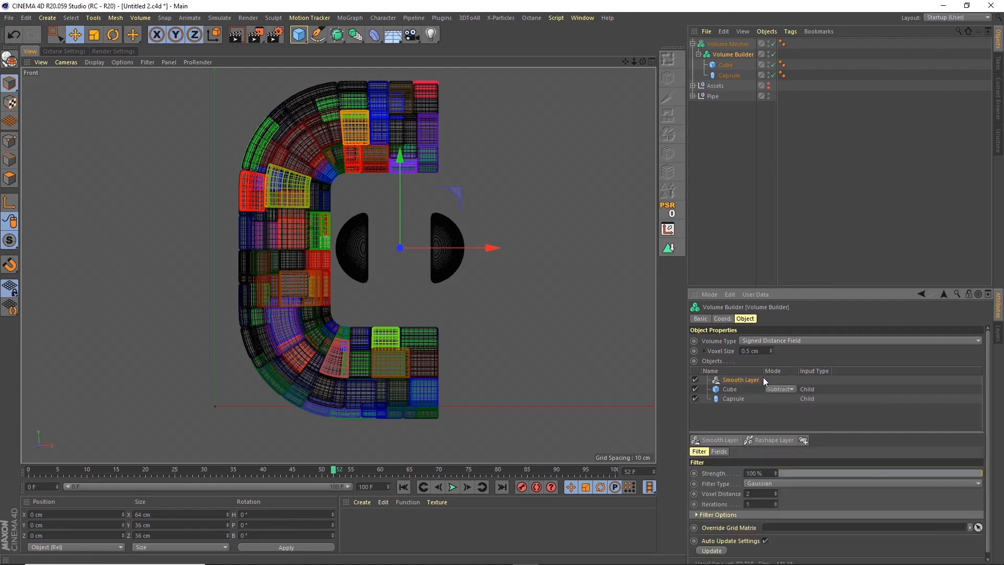
pyautogui.write('1')
pyautogui.press('Return')
pyautogui.click(769, 472)
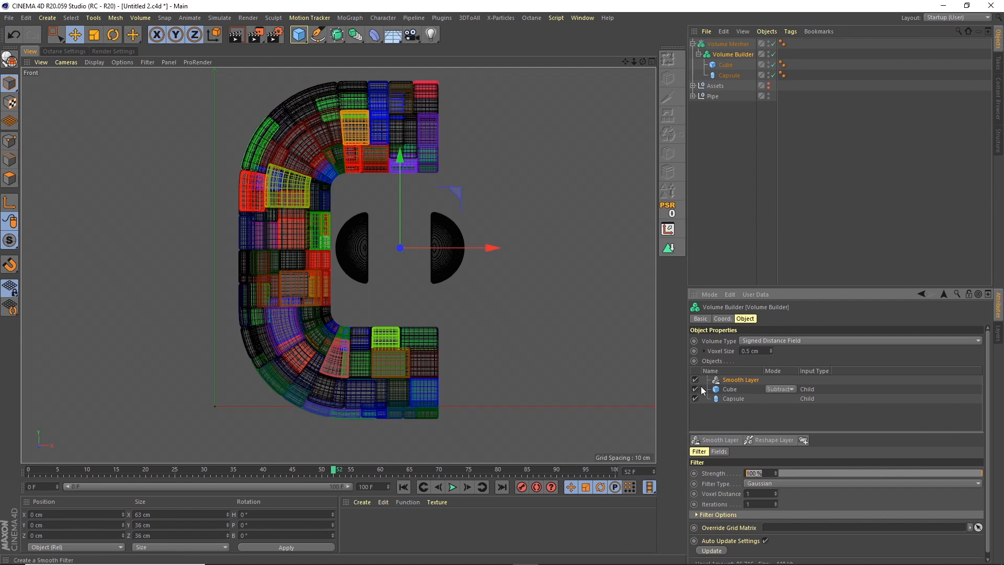
pyautogui.write('50')
pyautogui.press('Return')
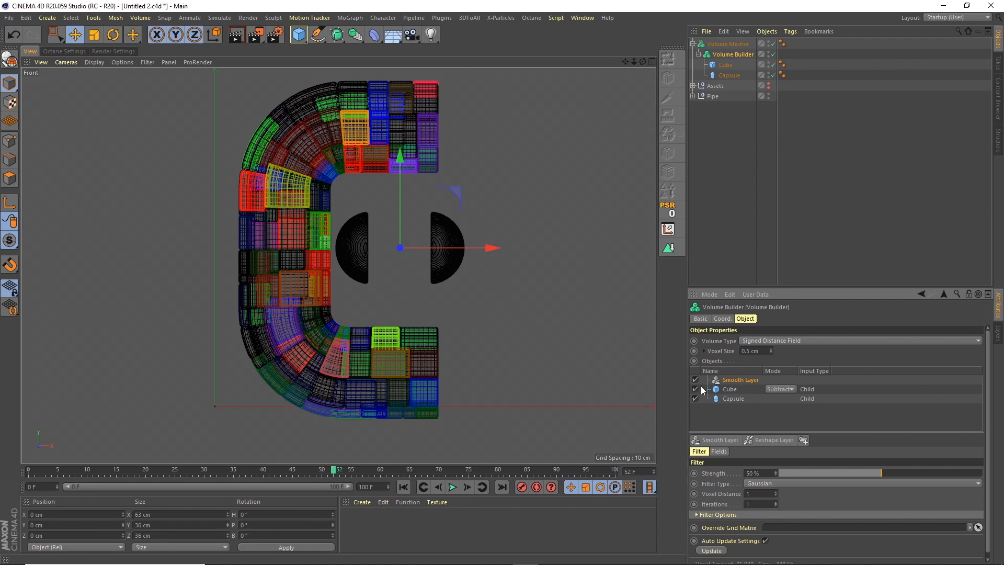
# Check the halves in the perspective view and set the Smooth Layer's voxel distance to 2.
pyautogui.click(651, 62)
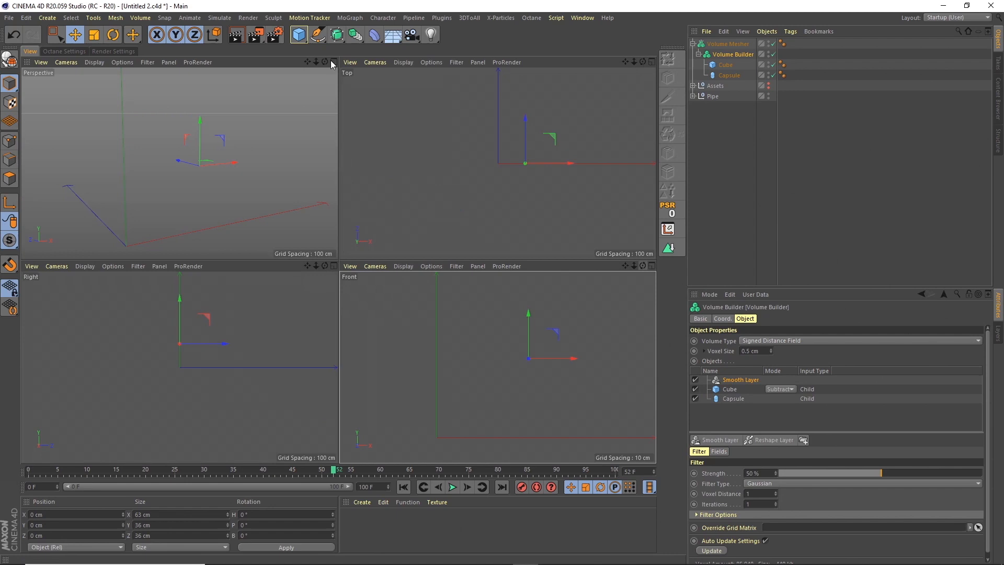
pyautogui.click(333, 62)
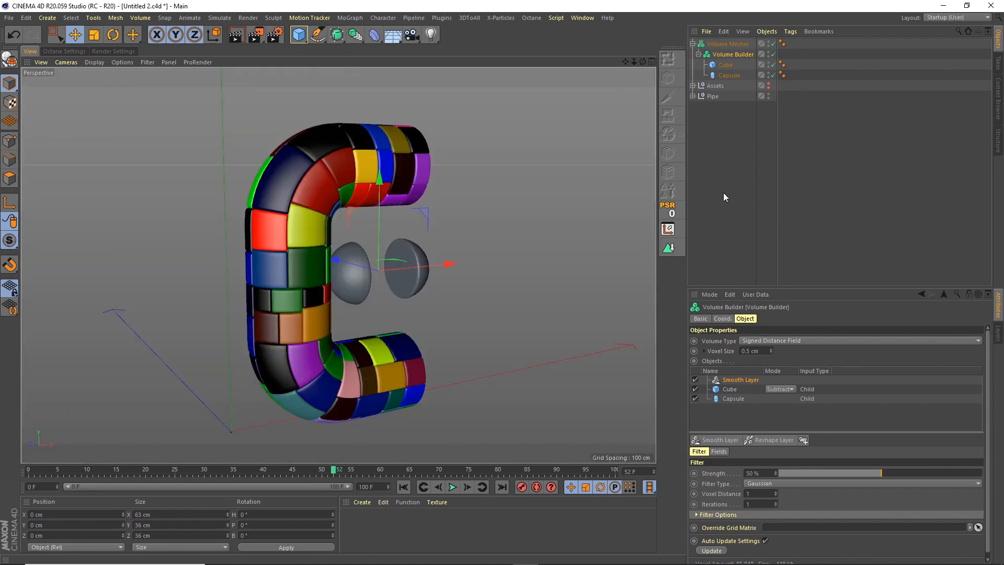
pyautogui.click(727, 133)
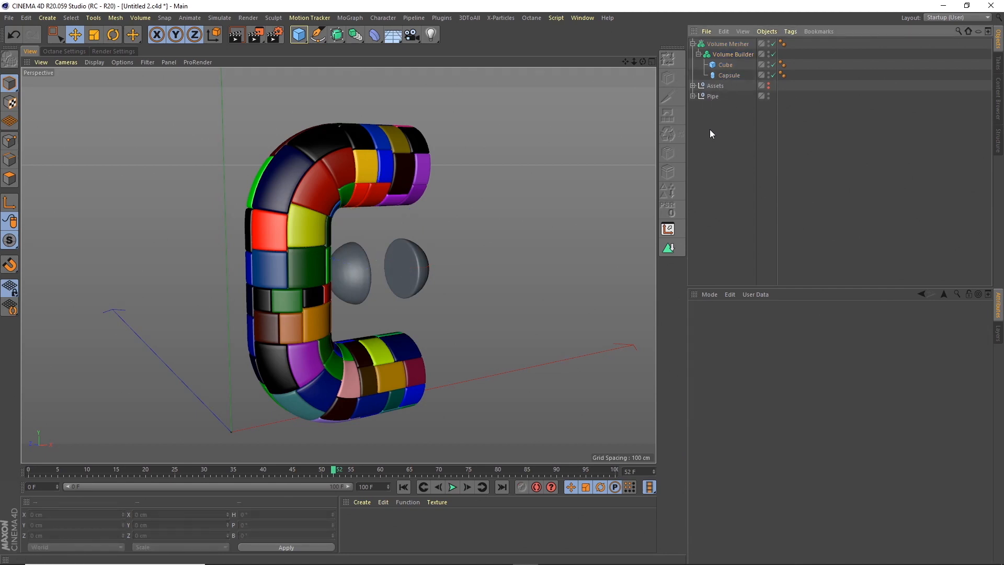
pyautogui.click(728, 55)
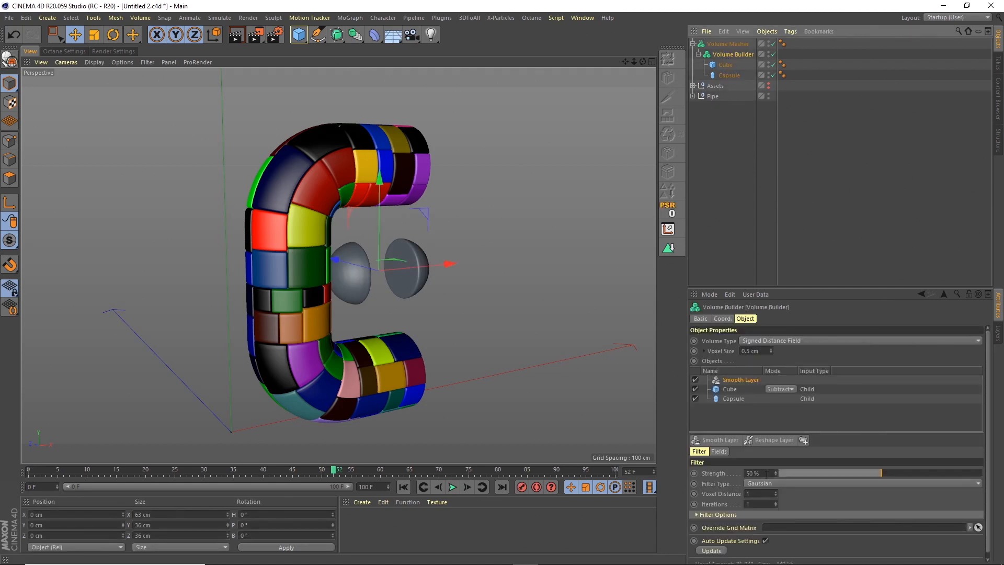
pyautogui.click(706, 418)
pyautogui.write('2')
pyautogui.press('Return')
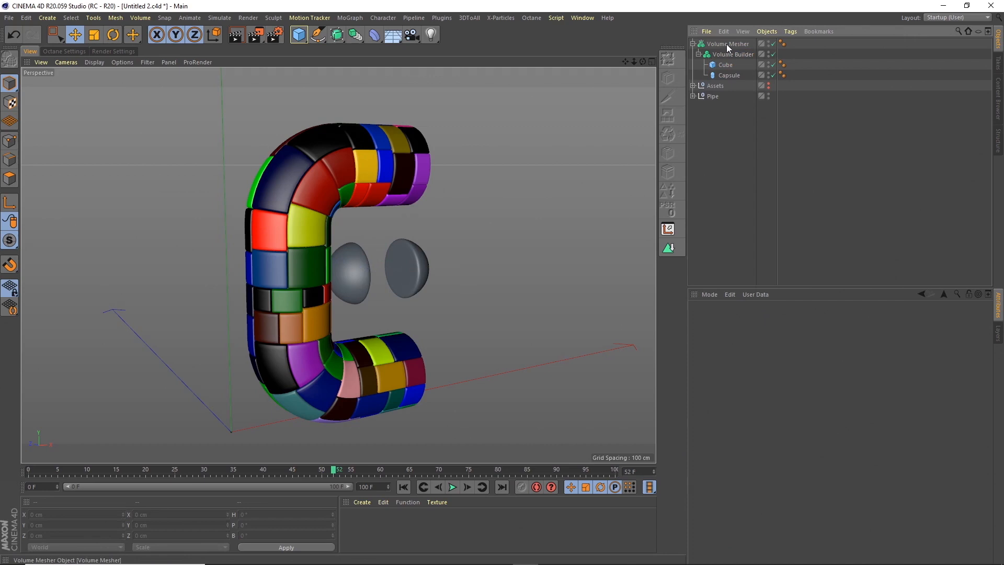
# Rename the Volume Mesher as Ends and duplicate it with its whole hierarchy.
pyautogui.doubleClick(726, 44)
pyautogui.write('Ends')
pyautogui.press('Return')
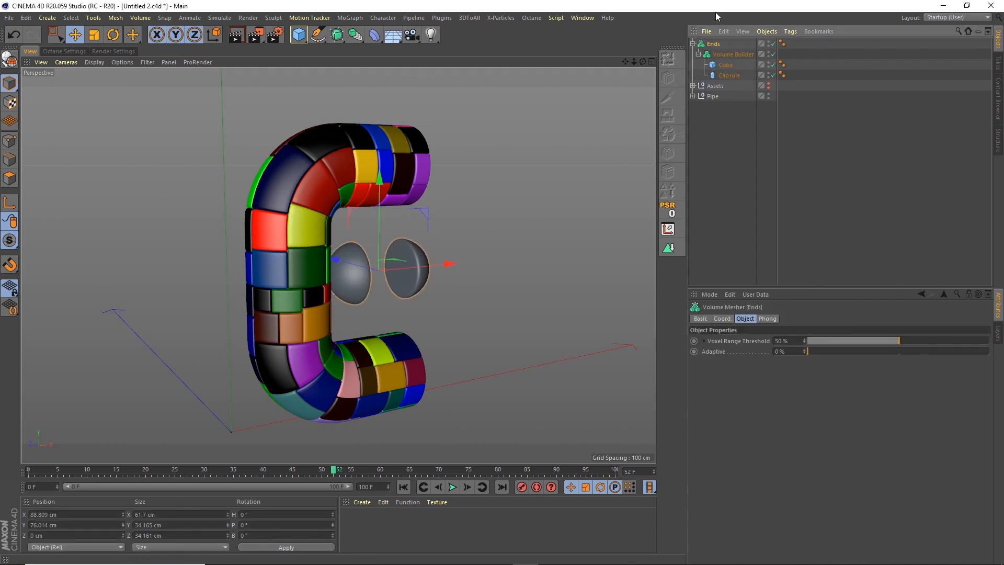
pyautogui.click(693, 44)
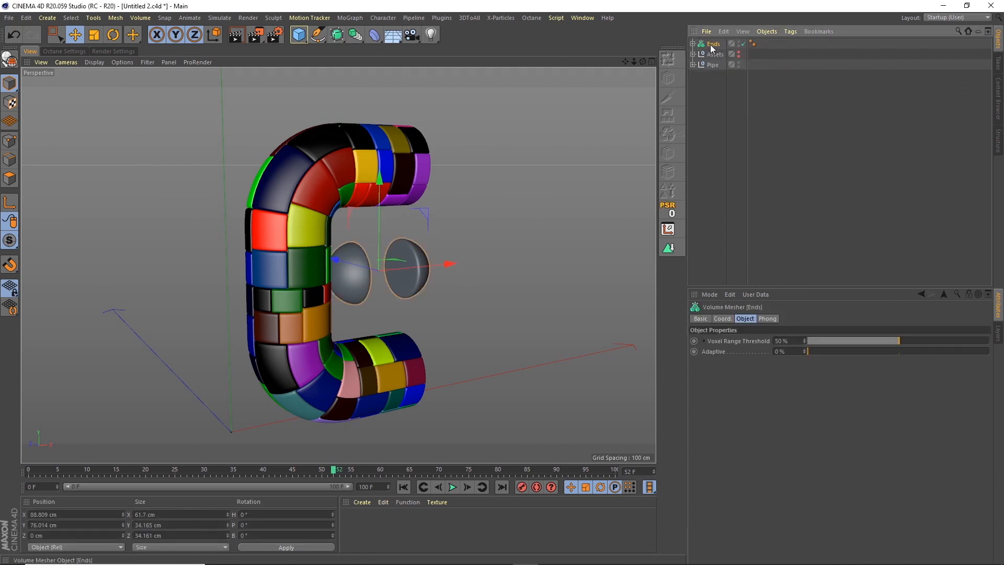
pyautogui.hotkey('ctrl', 'c')
pyautogui.hotkey('ctrl', 'v')
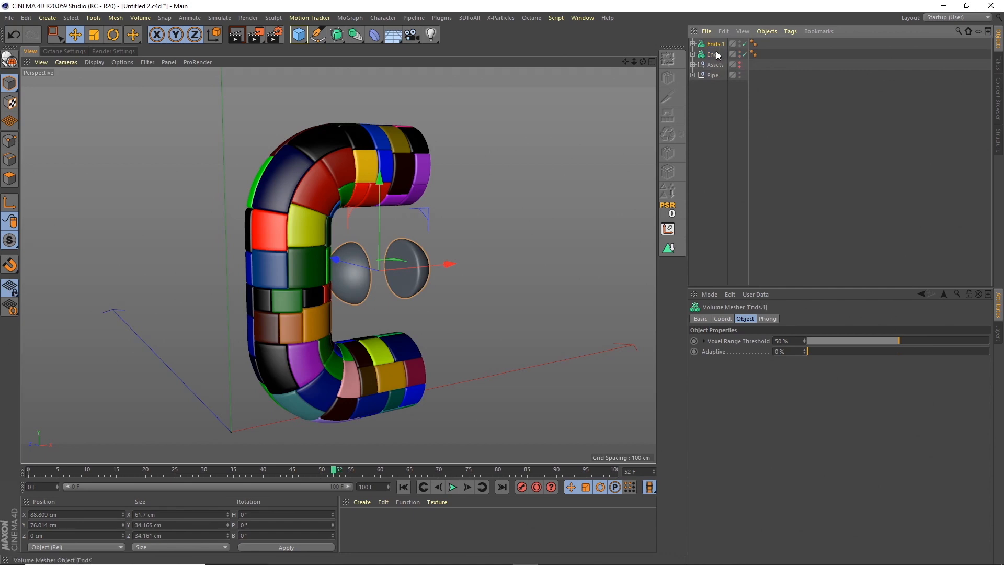
# In the front view, change the cube's mode to Intersect in the Volume Builder of the duplicated Ends object.
pyautogui.click(652, 62)
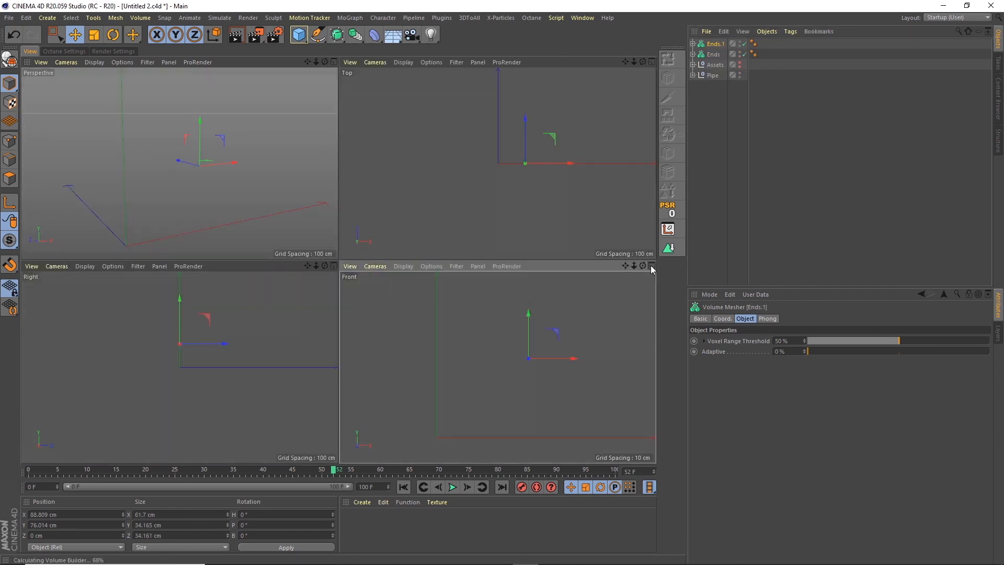
pyautogui.click(651, 266)
pyautogui.click(693, 44)
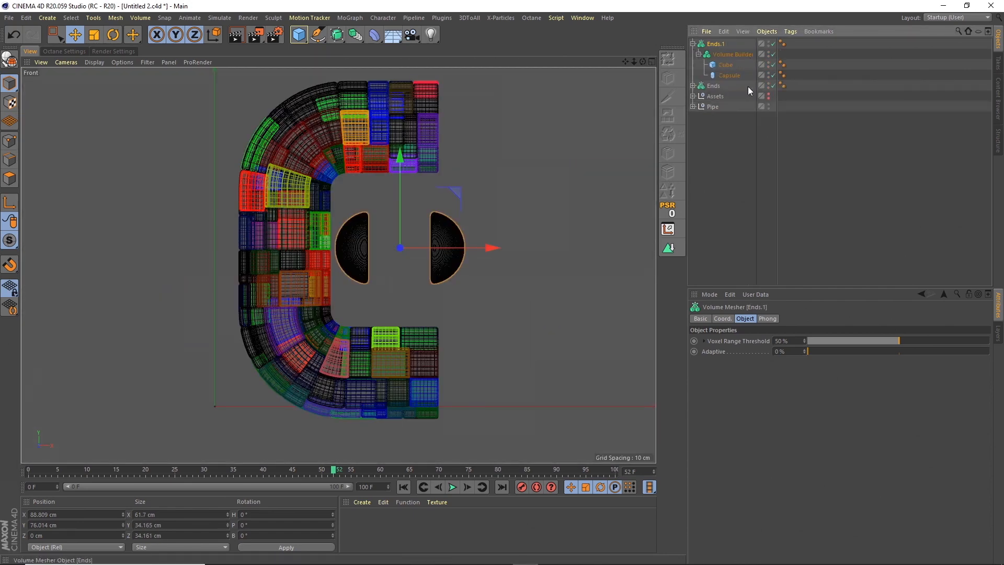
pyautogui.click(729, 55)
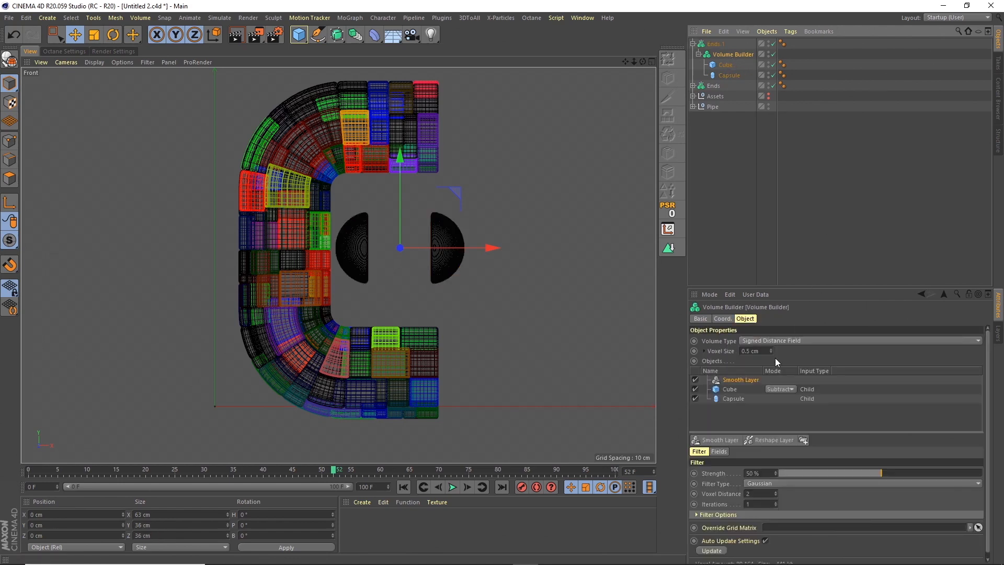
pyautogui.click(781, 389)
pyautogui.click(788, 421)
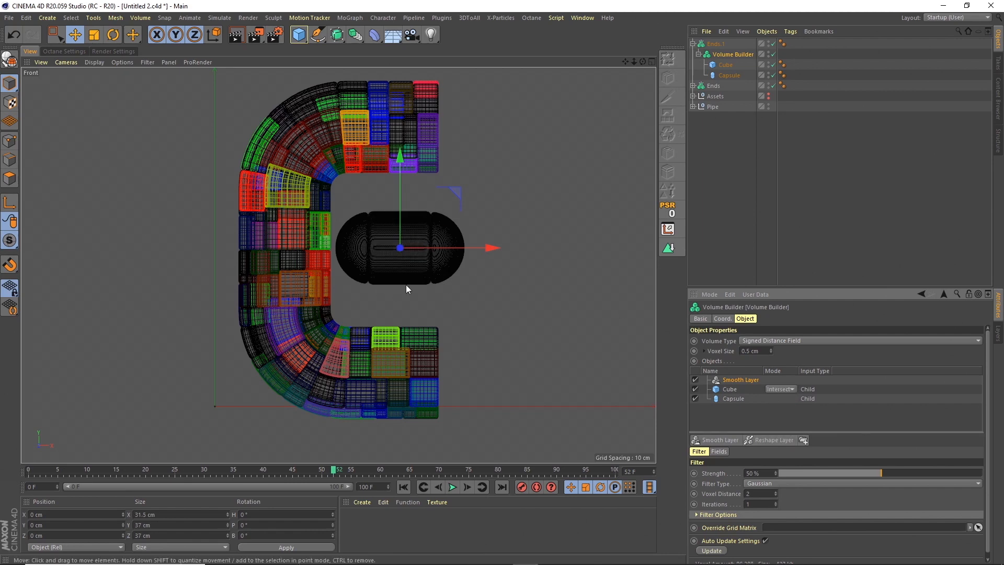
# Duplicate the cube, lower the copy by about 25 cm and nest it above the other cube in the Ends.1 Volume Builder.
pyautogui.click(727, 65)
pyautogui.hotkey('ctrl', 'c')
pyautogui.hotkey('ctrl', 'v')
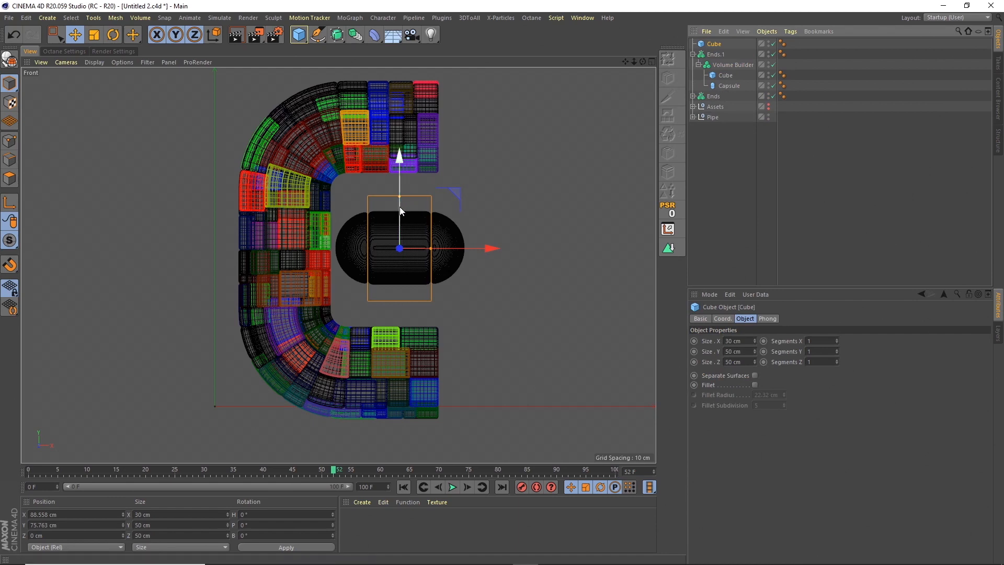
pyautogui.moveTo(400, 206); pyautogui.dragTo(396, 259)
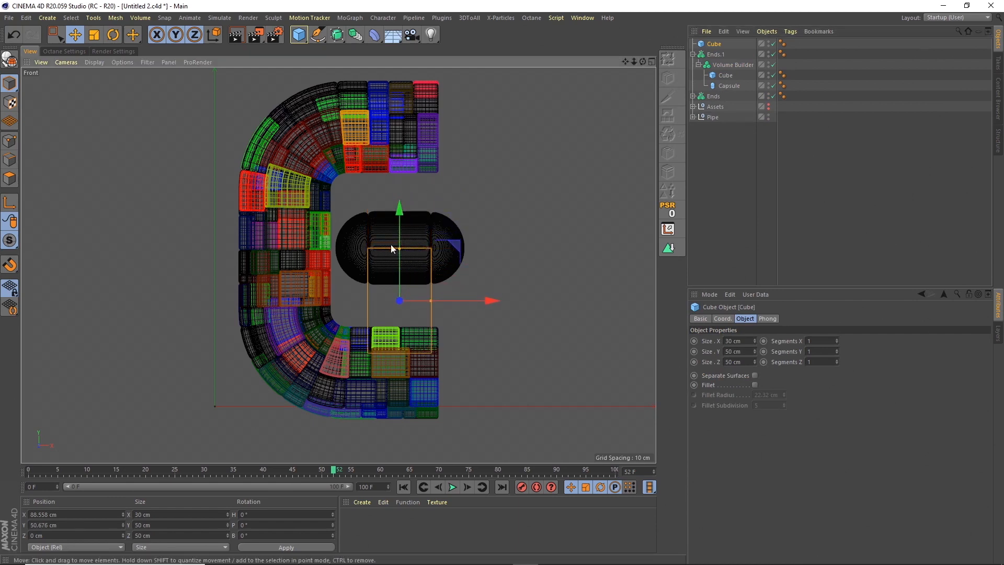
pyautogui.moveTo(713, 44); pyautogui.dragTo(722, 72)
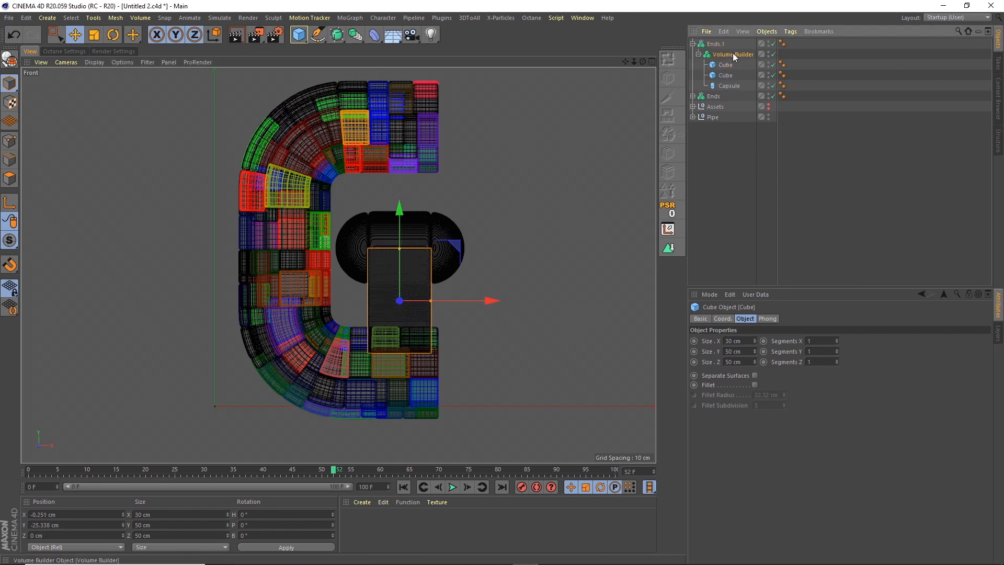
# Set the lowered cube's mode to Subtract in the Ends.1 Volume Builder.
pyautogui.click(732, 54)
pyautogui.moveTo(734, 390); pyautogui.dragTo(731, 390)
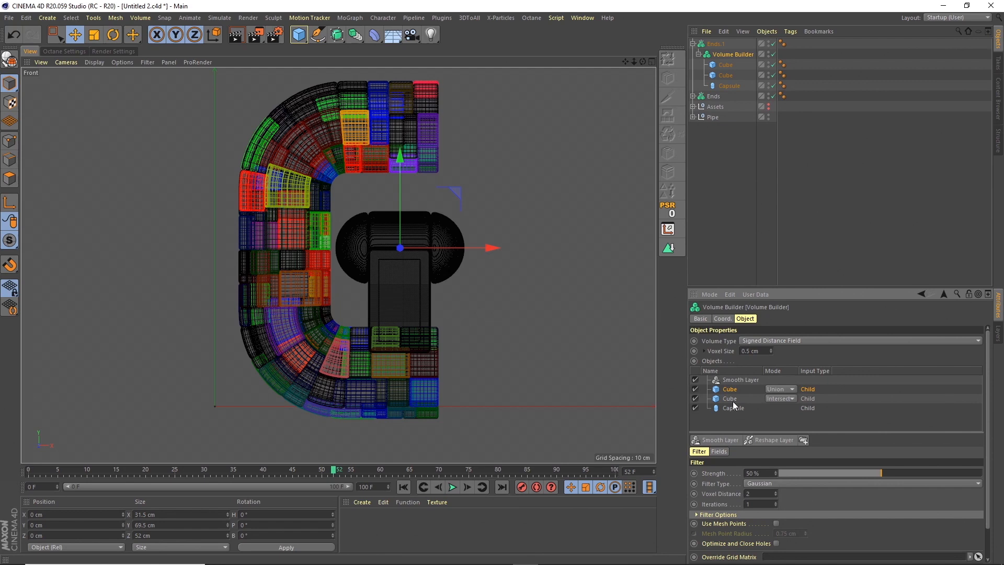
pyautogui.click(780, 389)
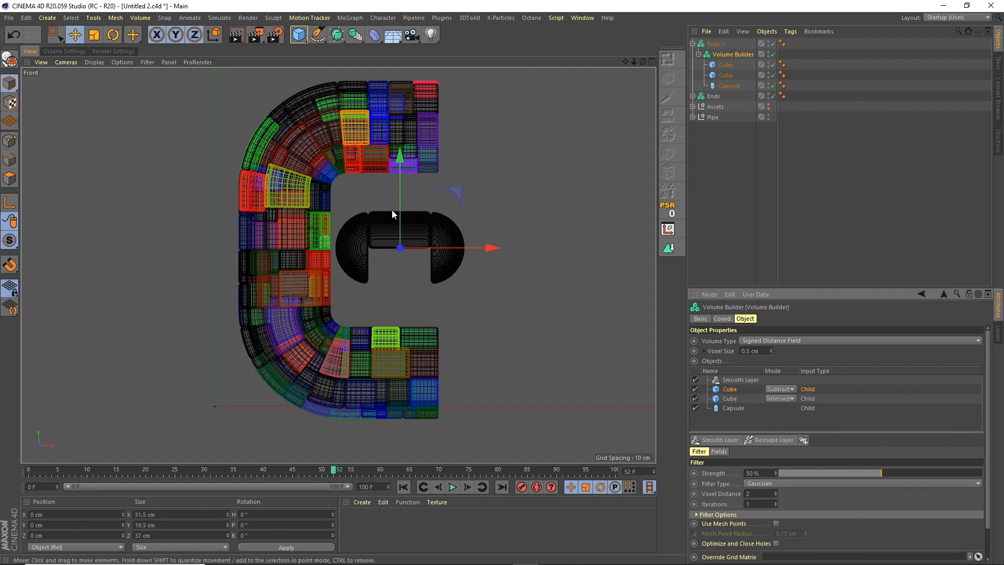
# Rename the Ends.1 Volume Mesher as Top Half Middle.
pyautogui.doubleClick(716, 44)
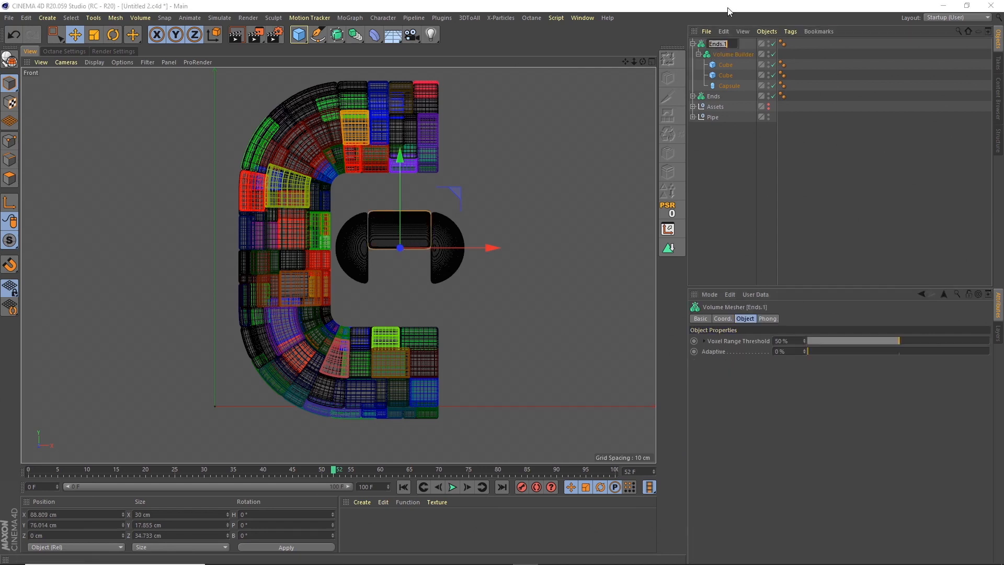
pyautogui.write('Top Half Midle')
pyautogui.press('BackSpace')
pyautogui.press('BackSpace')
pyautogui.write('dle')
pyautogui.press('Return')
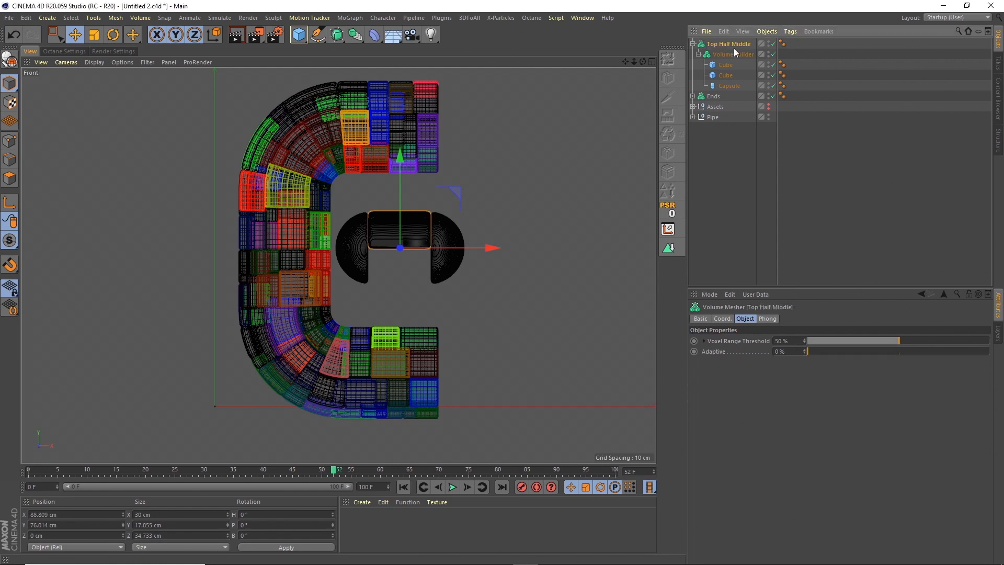
# Duplicate the Top Half Middle mesher and rename the copy as Bottom Half Middle.
pyautogui.click(692, 44)
pyautogui.hotkey('ctrl', 'c')
pyautogui.hotkey('ctrl', 'v')
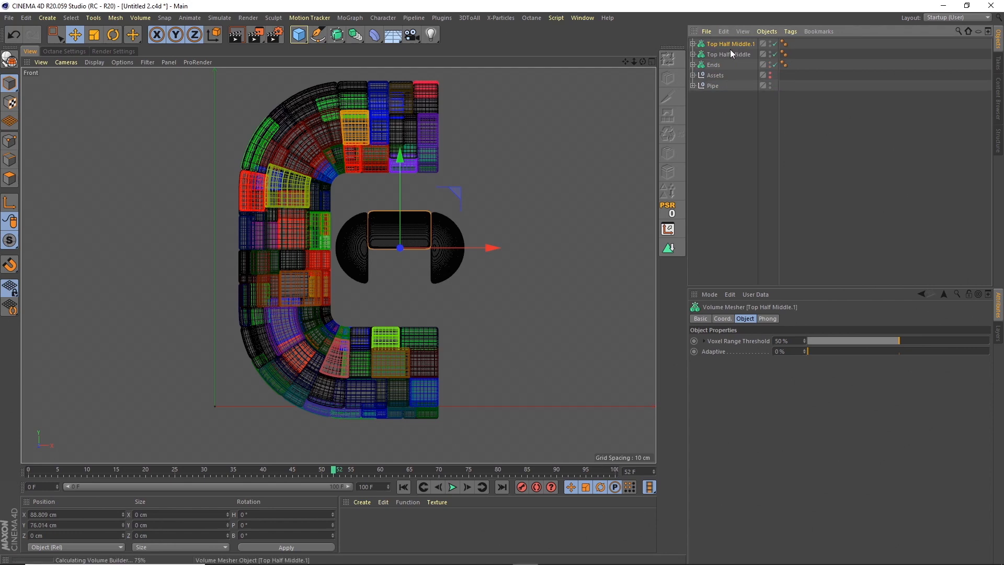
pyautogui.doubleClick(727, 44)
pyautogui.write('B')
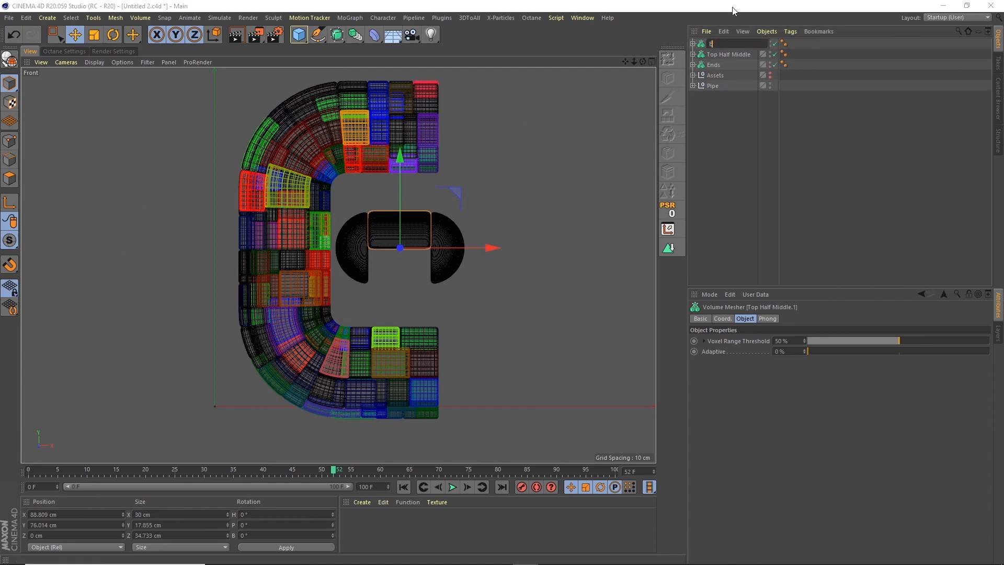
pyautogui.write('ottom Half H')
pyautogui.write(' Midd')
pyautogui.write('le')
pyautogui.press('Return')
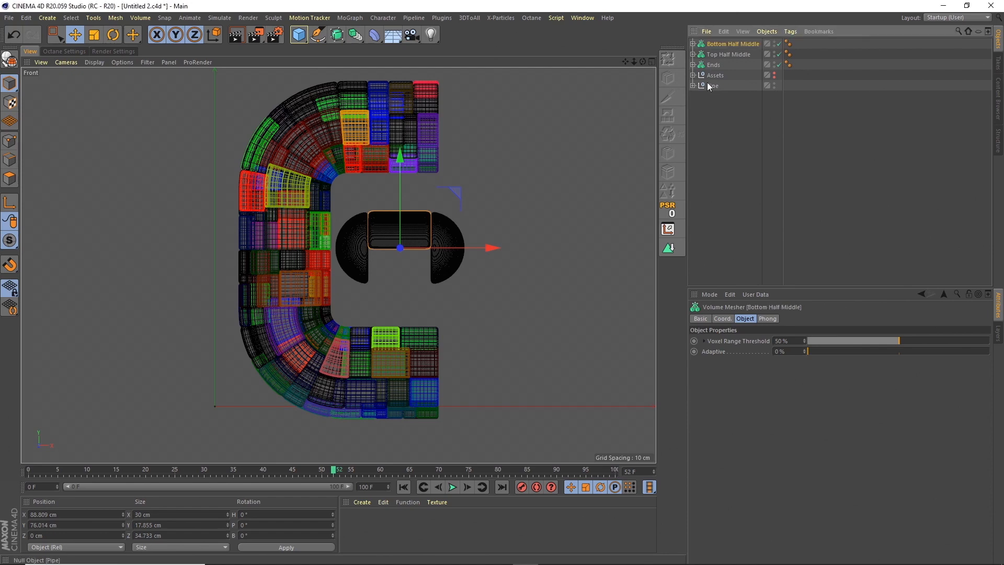
# Raise the subtracting cube in Bottom Half Middle to a Y position of about 24.6 cm, covering the capsule's upper half.
pyautogui.click(692, 44)
pyautogui.click(726, 65)
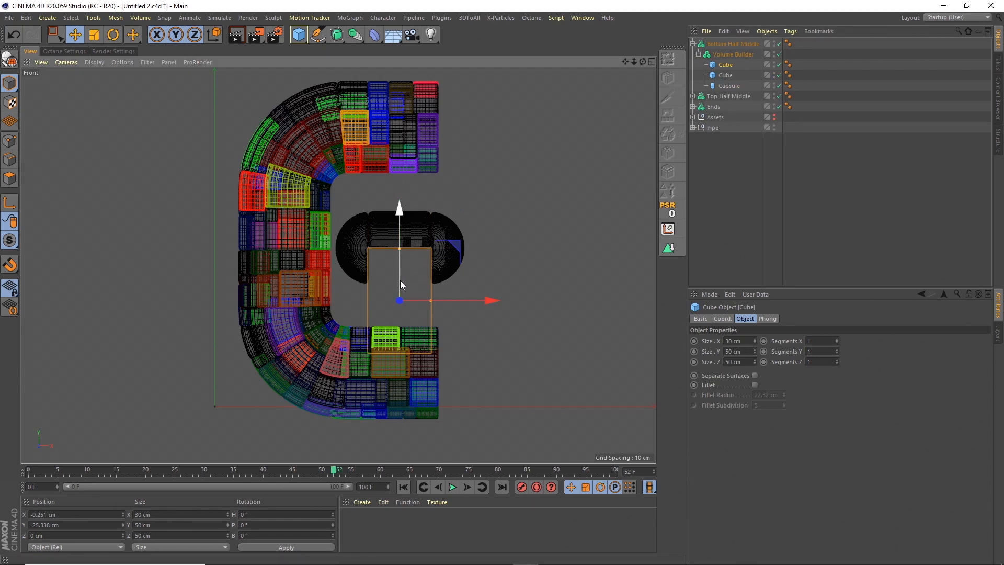
pyautogui.moveTo(400, 264); pyautogui.dragTo(404, 177)
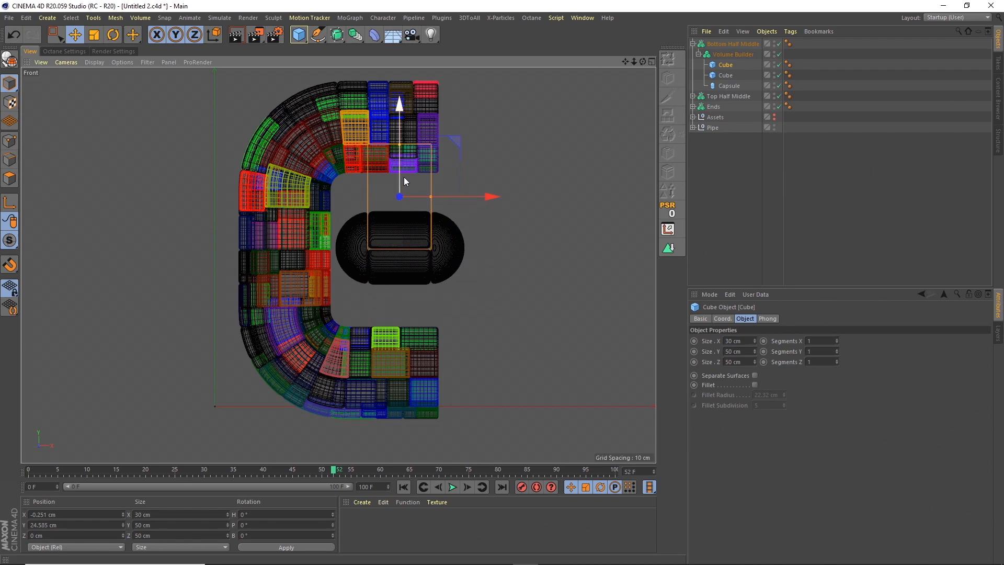
pyautogui.click(731, 224)
pyautogui.click(693, 44)
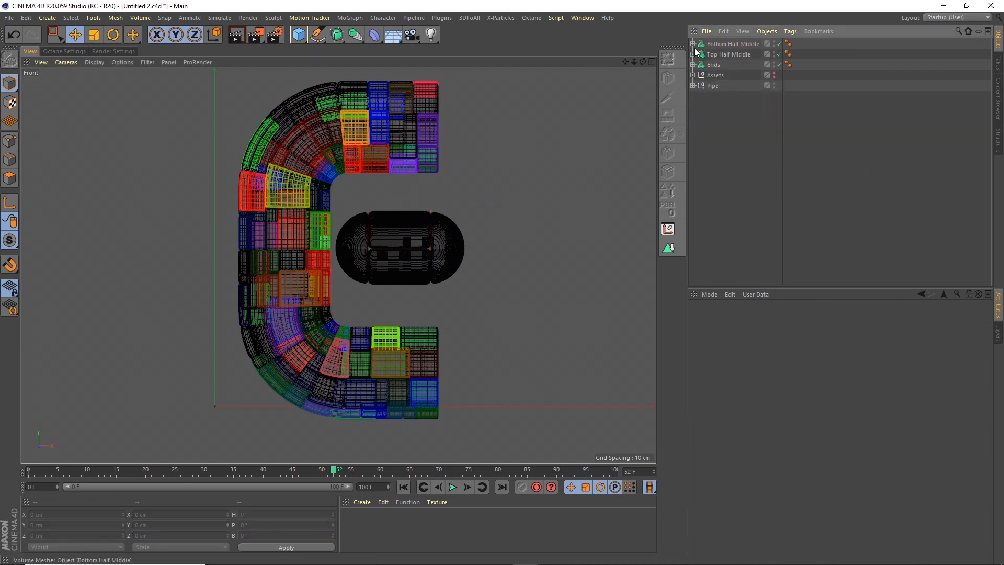
# Add a Cloner and nest the Bottom Half Middle, Top Half Middle and Ends volume meshers inside it.
pyautogui.middleClick(635, 70)
pyautogui.middleClick(330, 62)
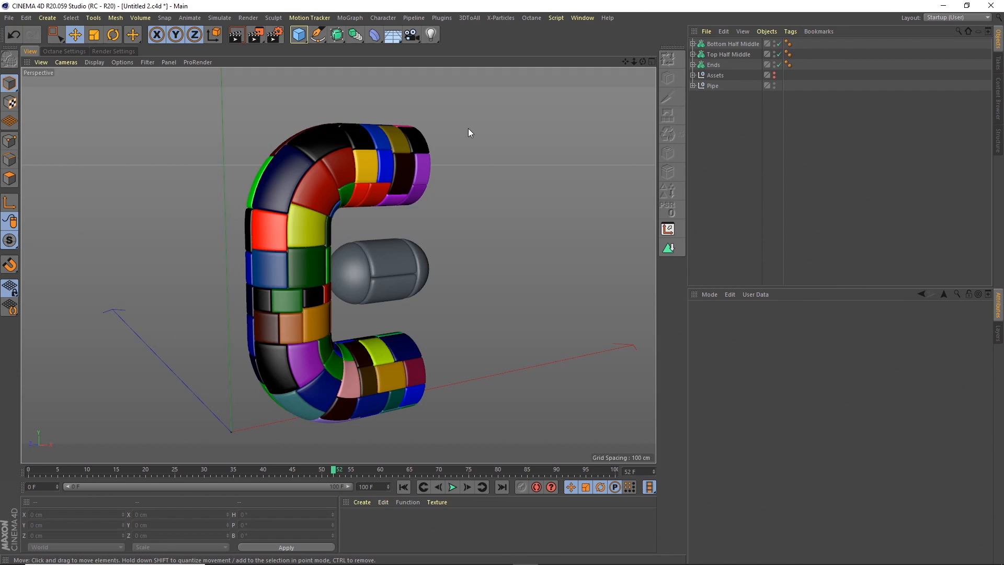
pyautogui.click(715, 45)
pyautogui.keyDown('shift'); pyautogui.click(714, 65); pyautogui.keyUp('shift')
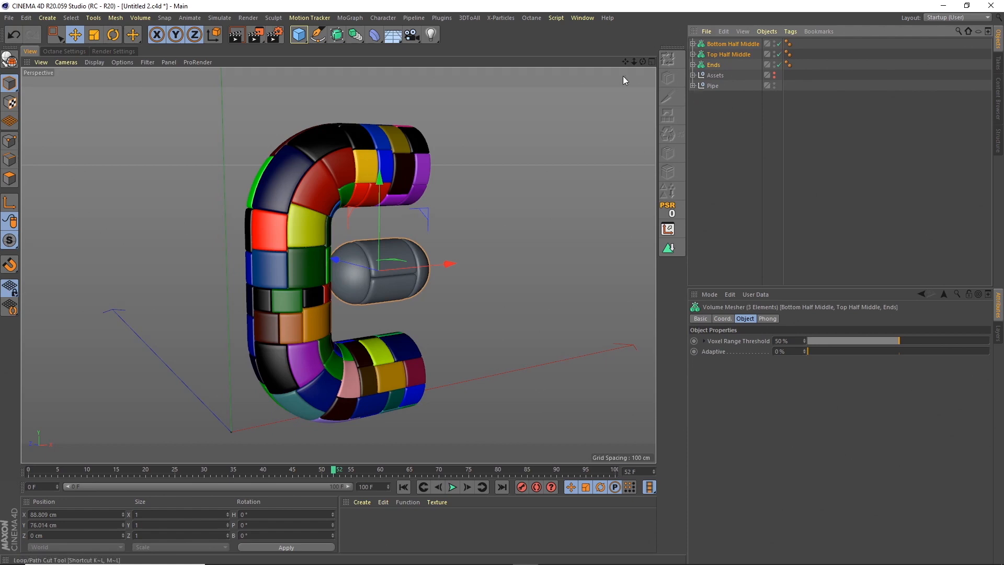
pyautogui.click(360, 17)
pyautogui.click(375, 134)
pyautogui.click(715, 54)
pyautogui.keyDown('shift'); pyautogui.click(712, 75); pyautogui.keyUp('shift')
pyautogui.moveTo(715, 54); pyautogui.dragTo(717, 45)
pyautogui.click(717, 43)
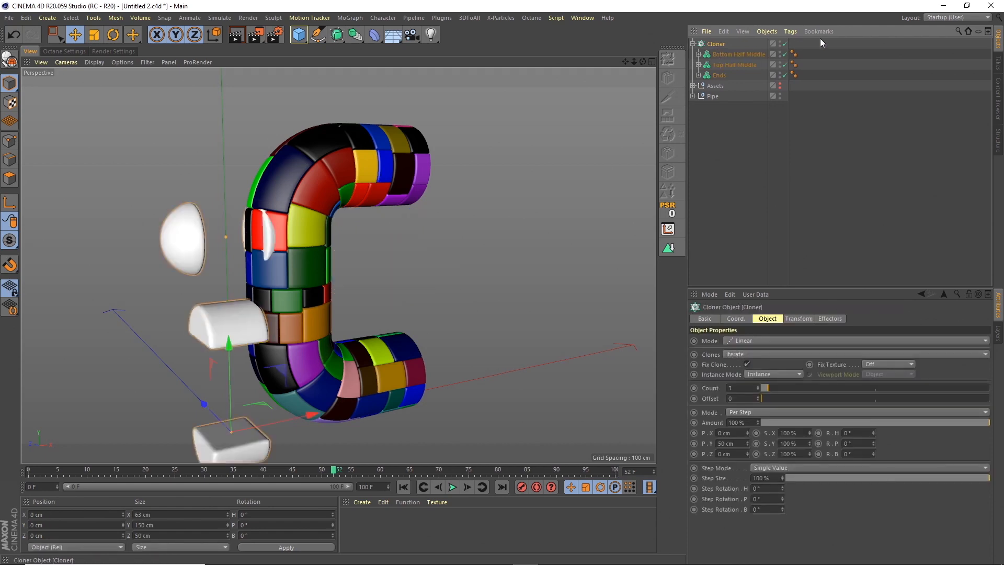
# Take the three volume meshers out of the Cloner and align the Cloner with the Ends capsule by nesting it under the Capsule with zeroed coordinates.
pyautogui.click(725, 56)
pyautogui.keyDown('shift'); pyautogui.click(715, 75); pyautogui.keyUp('shift')
pyautogui.moveTo(720, 55); pyautogui.dragTo(722, 40)
pyautogui.click(692, 64)
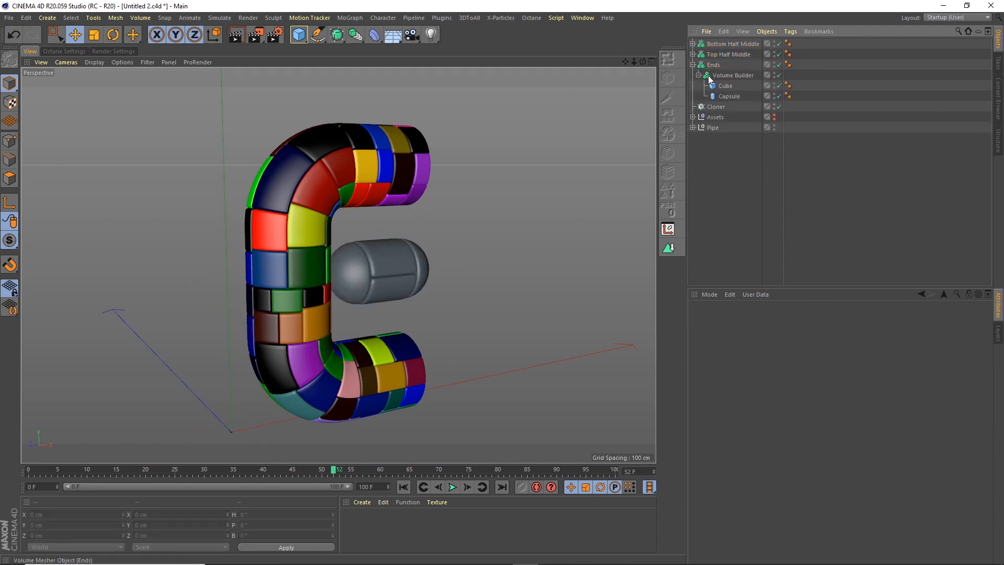
pyautogui.click(712, 107)
pyautogui.moveTo(732, 98); pyautogui.dragTo(732, 98)
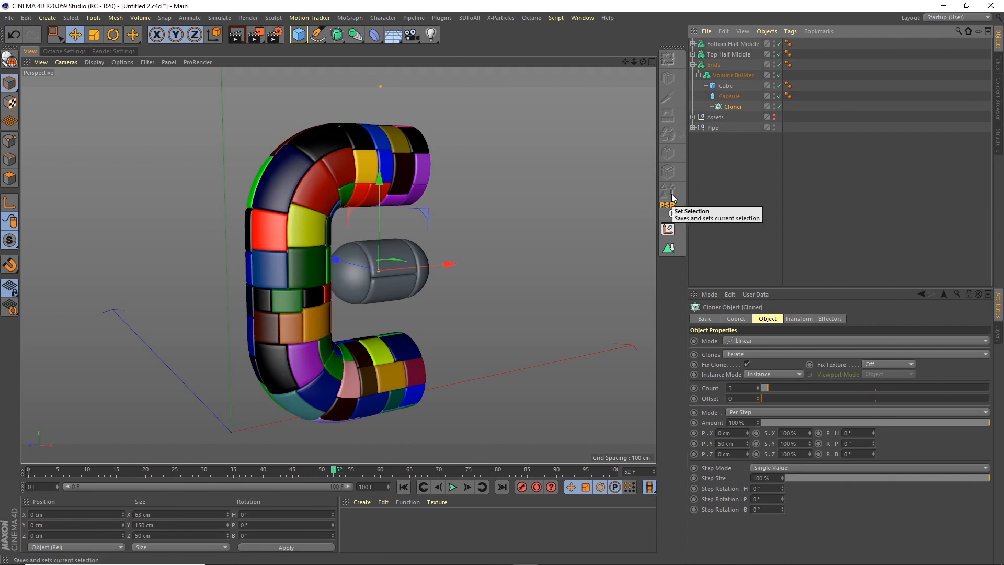
# Move the aligned Cloner out to the top level of the hierarchy and nest the three volume meshers inside it.
pyautogui.moveTo(728, 39); pyautogui.dragTo(716, 43)
pyautogui.click(693, 76)
pyautogui.click(720, 55)
pyautogui.keyDown('shift'); pyautogui.click(712, 75); pyautogui.keyUp('shift')
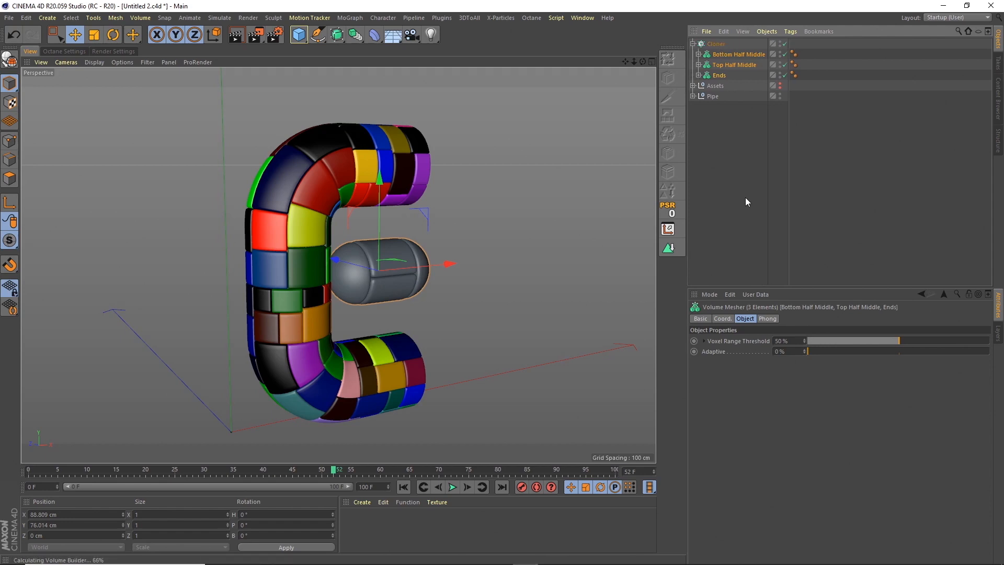
# Set the Cloner's per-step Y position to 0 cm so the three capsule pieces sit together as one capsule.
pyautogui.click(717, 44)
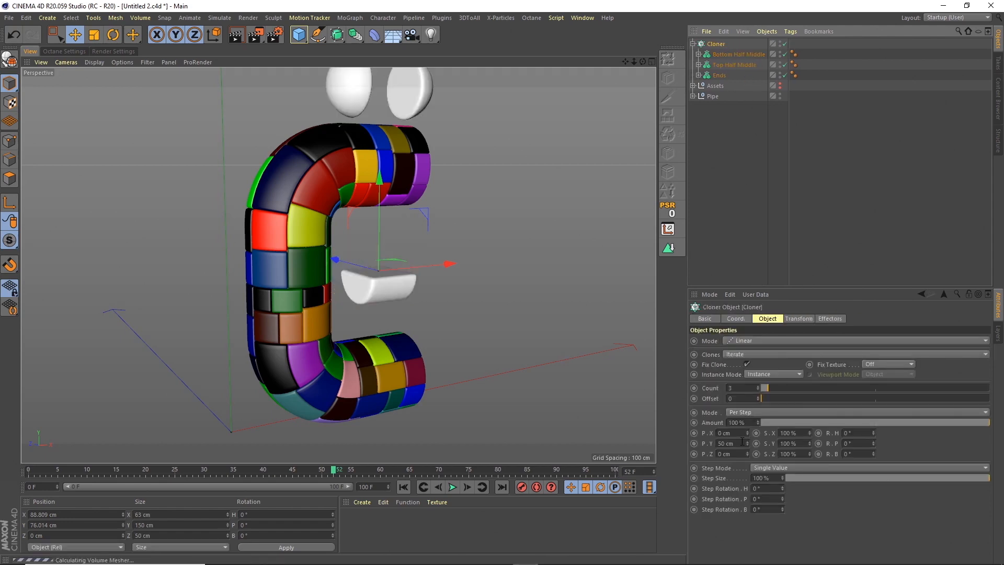
pyautogui.moveTo(742, 442); pyautogui.dragTo(691, 417)
pyautogui.write('0')
pyautogui.press('Return')
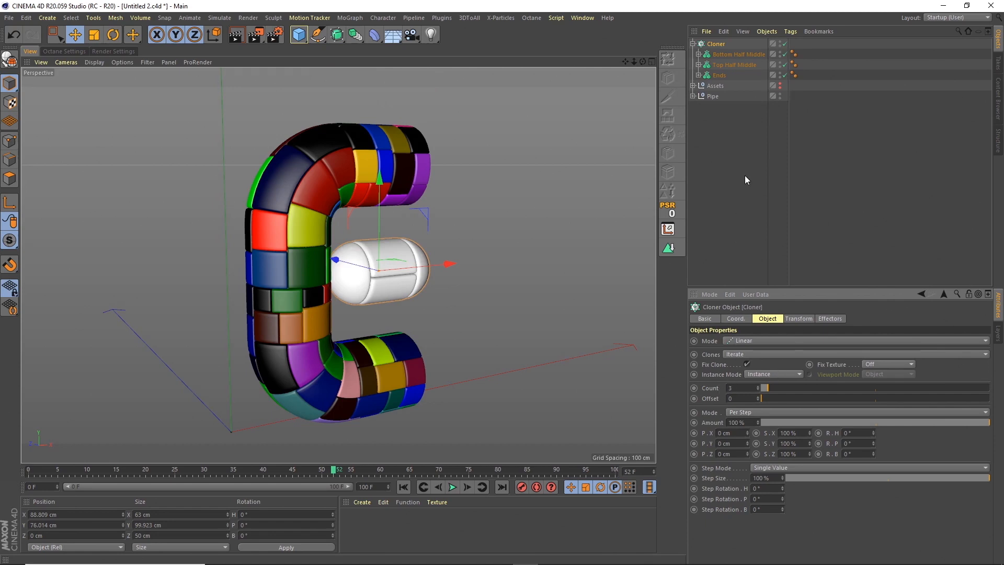
pyautogui.moveTo(768, 390); pyautogui.dragTo(768, 388)
pyautogui.click(692, 44)
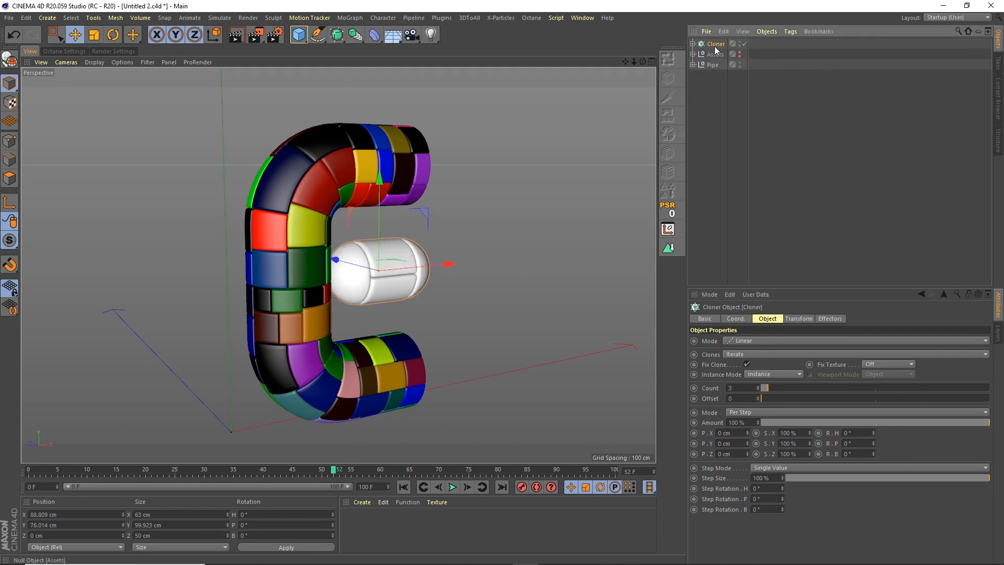
# Move the Cloner below the Assets group and rename it Middle Arm.
pyautogui.moveTo(714, 59); pyautogui.dragTo(716, 60)
pyautogui.doubleClick(716, 55)
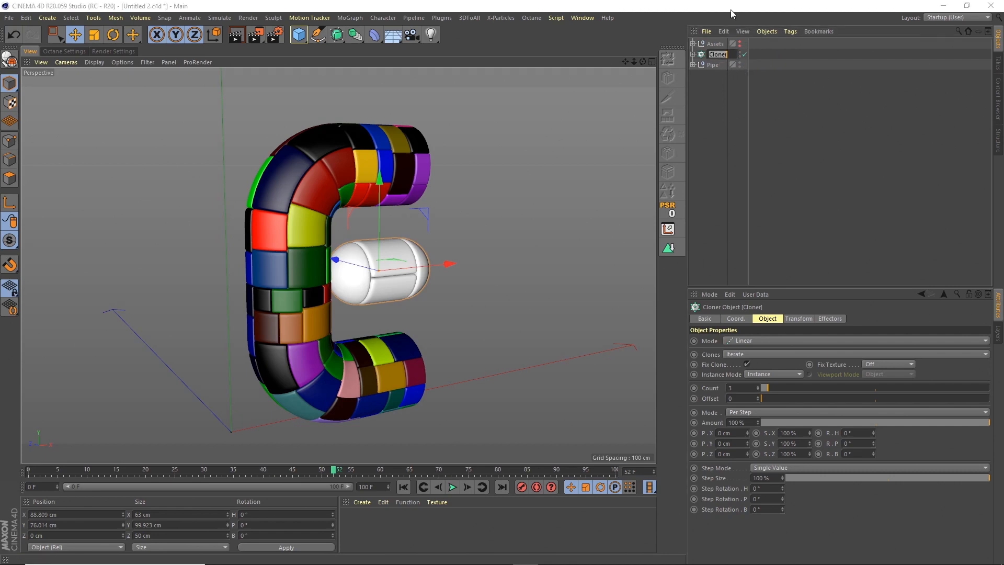
pyautogui.write('Middle Arm')
pyautogui.press('Return')
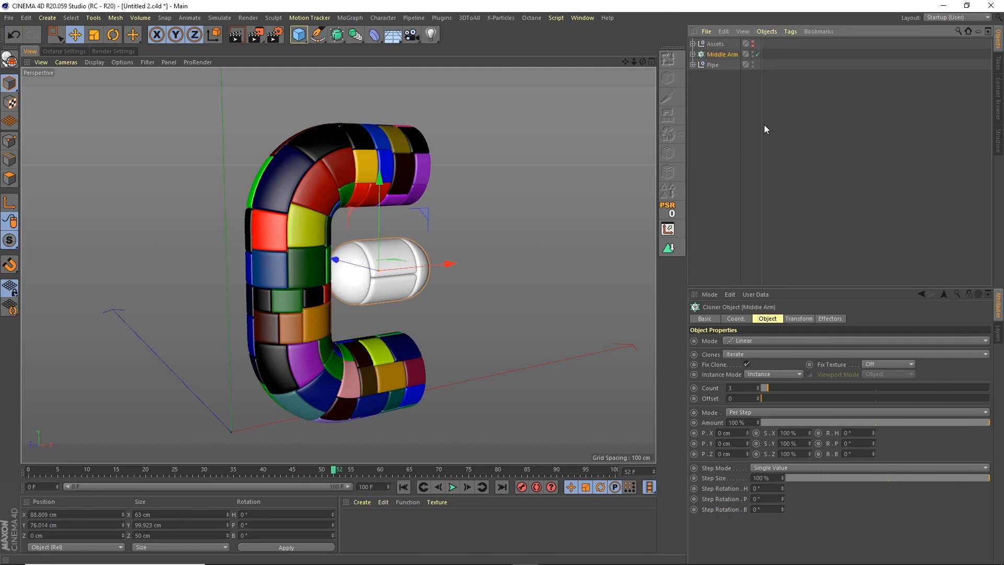
# Add the existing Random effector from the Assets group to the Middle Arm cloner's effectors.
pyautogui.click(692, 44)
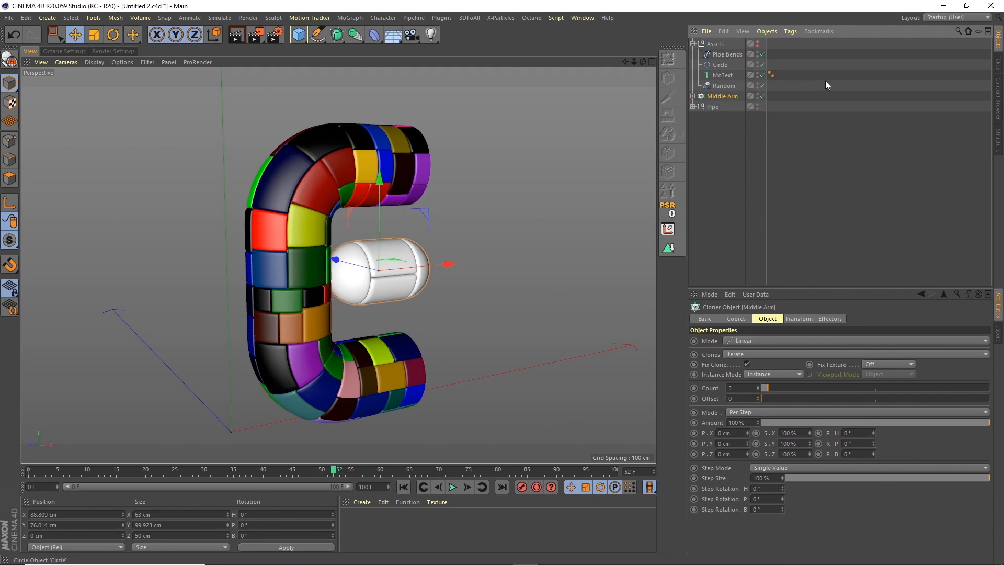
pyautogui.click(728, 86)
pyautogui.click(736, 97)
pyautogui.click(830, 318)
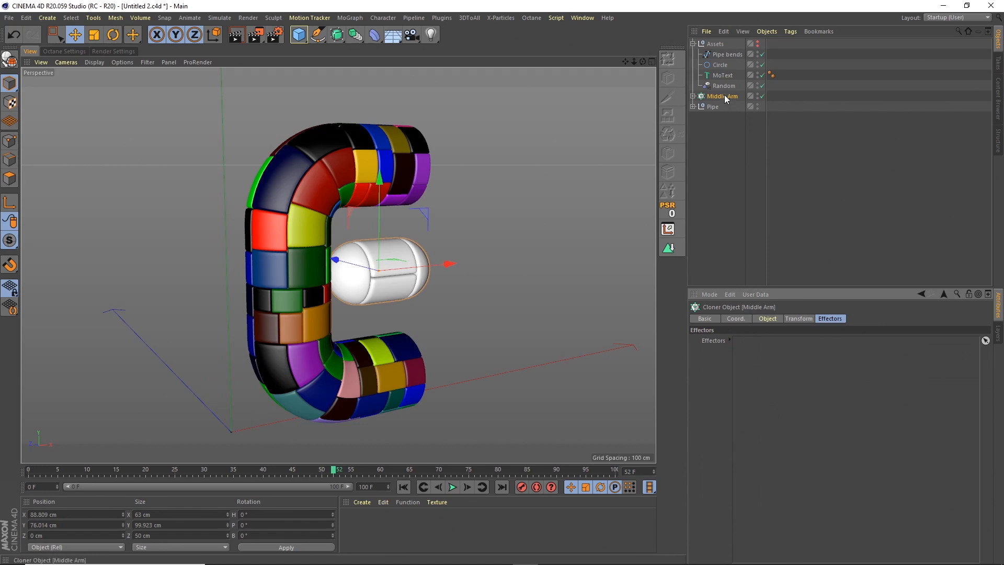
pyautogui.moveTo(724, 85); pyautogui.dragTo(766, 369)
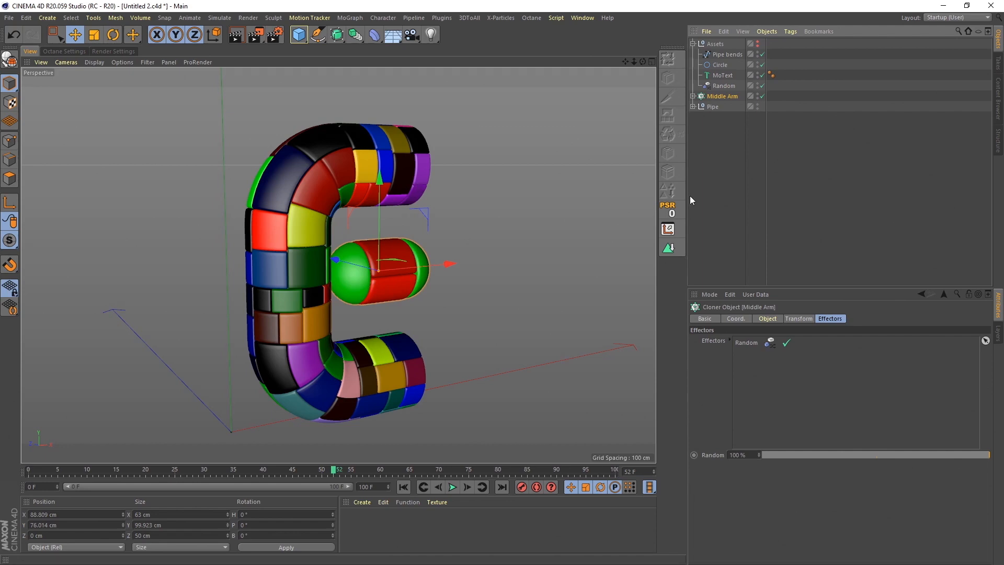
# Add a Shader effector to the Middle Arm cloner, with its Scale disabled and its Color Mode set to Off.
pyautogui.click(359, 18)
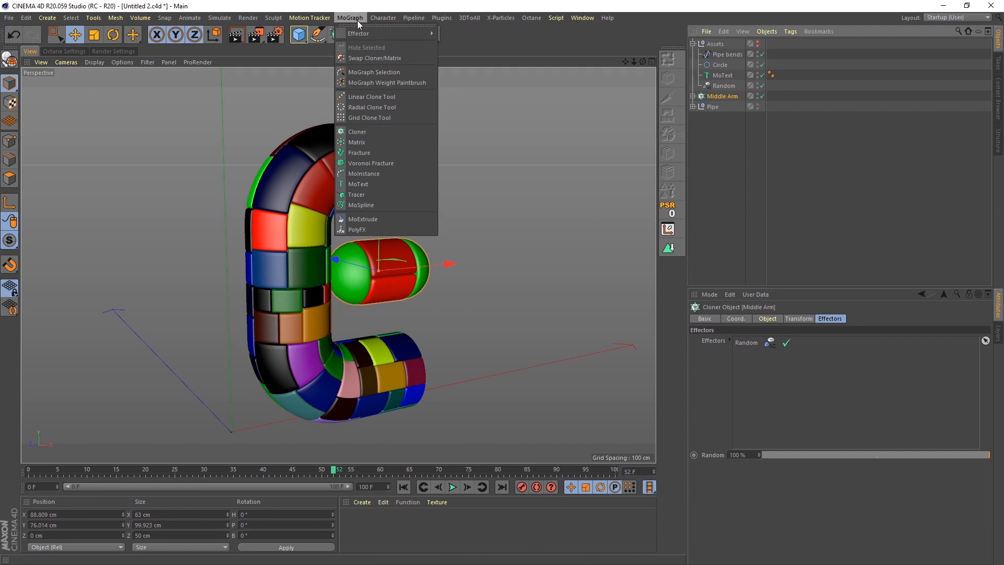
pyautogui.moveTo(365, 33)
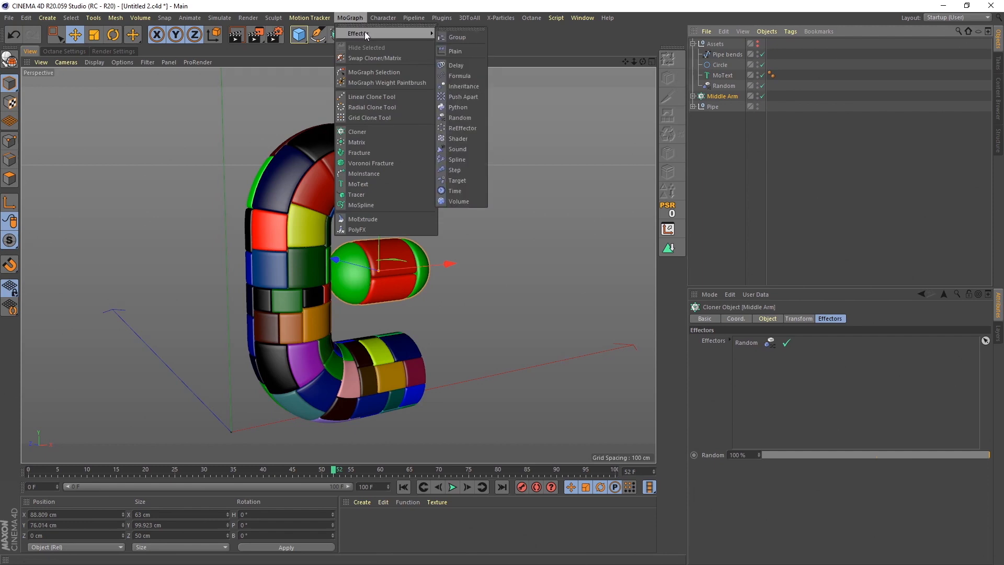
pyautogui.click(461, 138)
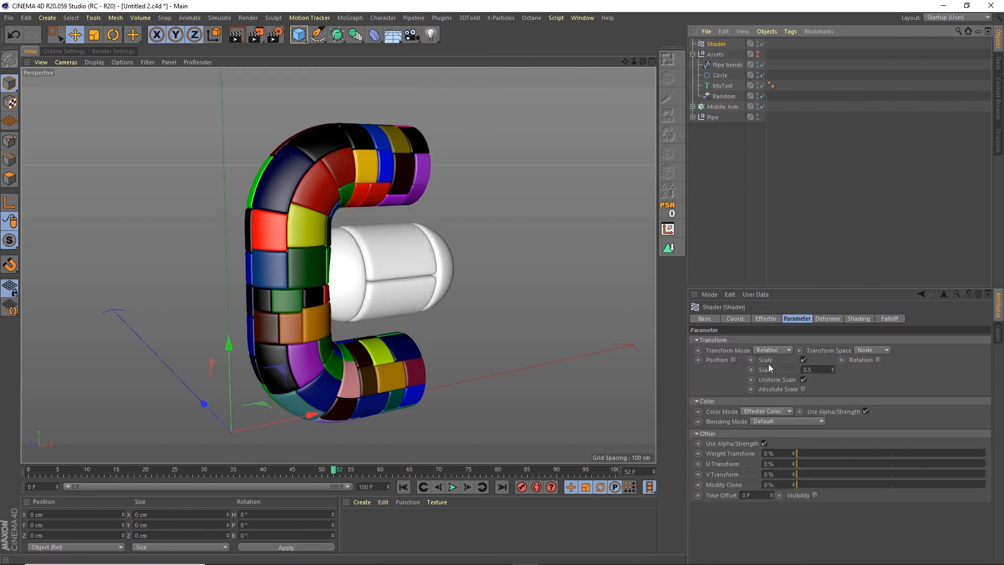
pyautogui.click(803, 360)
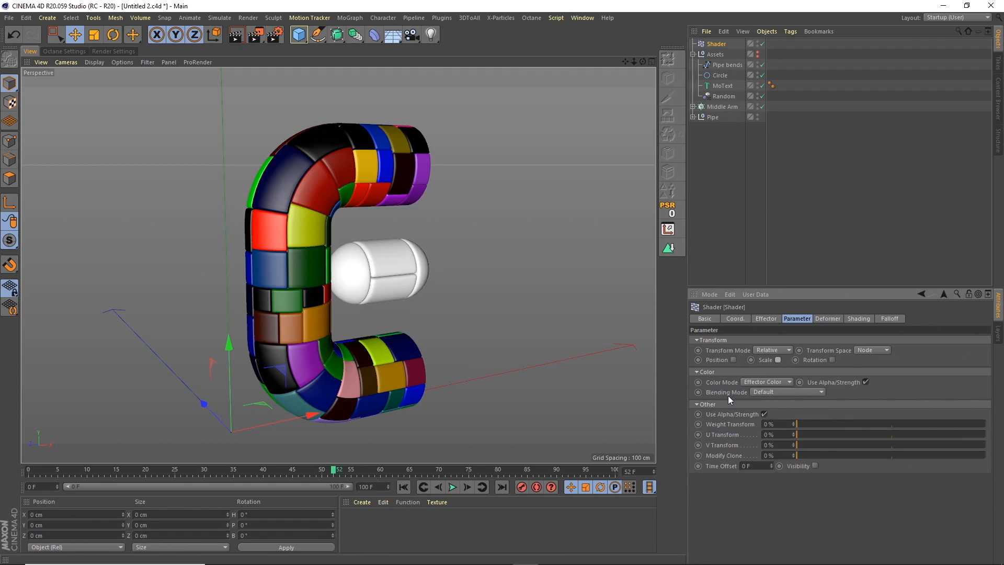
pyautogui.click(763, 381)
pyautogui.click(762, 392)
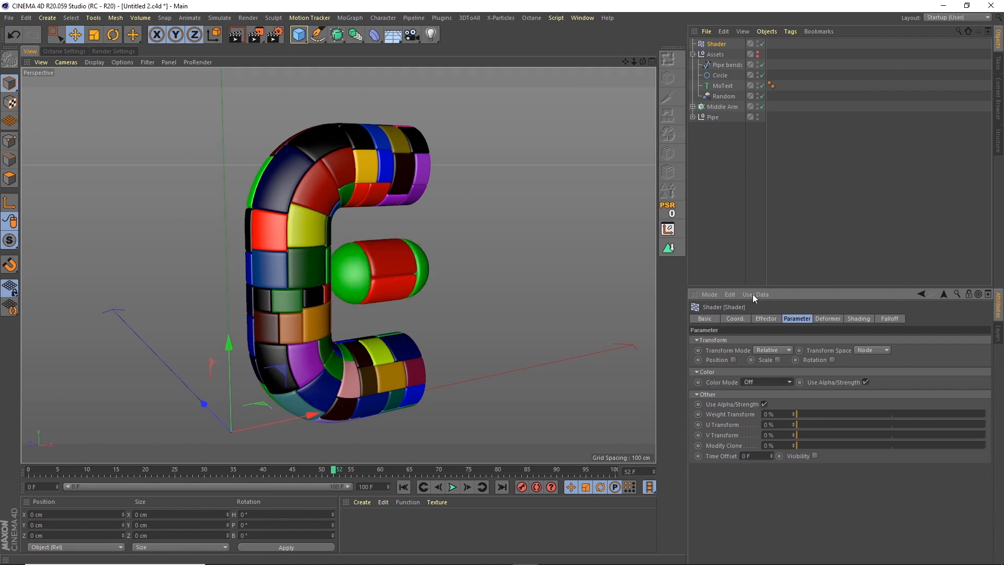
# Move the Shader effector into the Assets group, enable its Rotation parameter and open the R.P value for editing.
pyautogui.moveTo(715, 45); pyautogui.dragTo(727, 92)
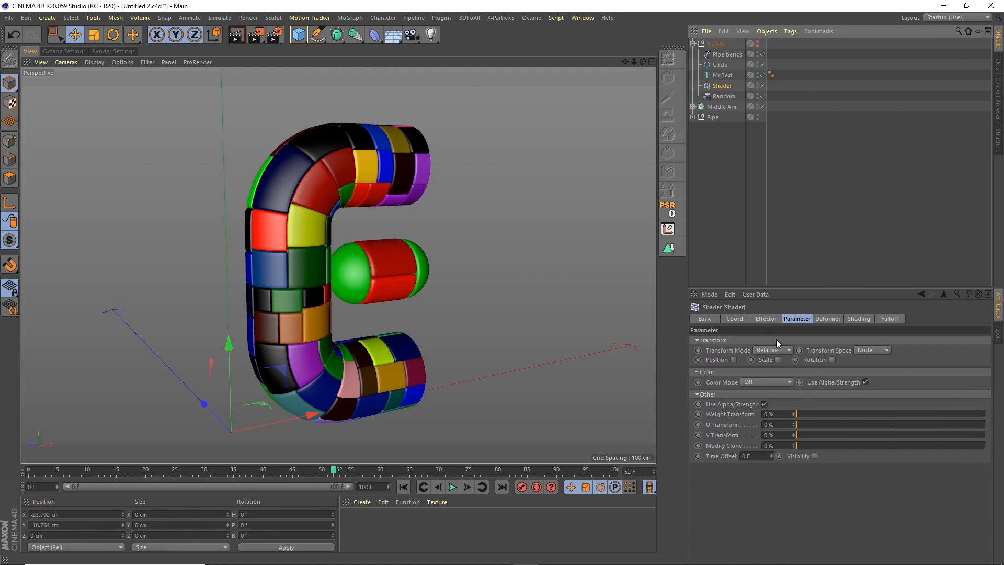
pyautogui.click(852, 318)
pyautogui.click(805, 319)
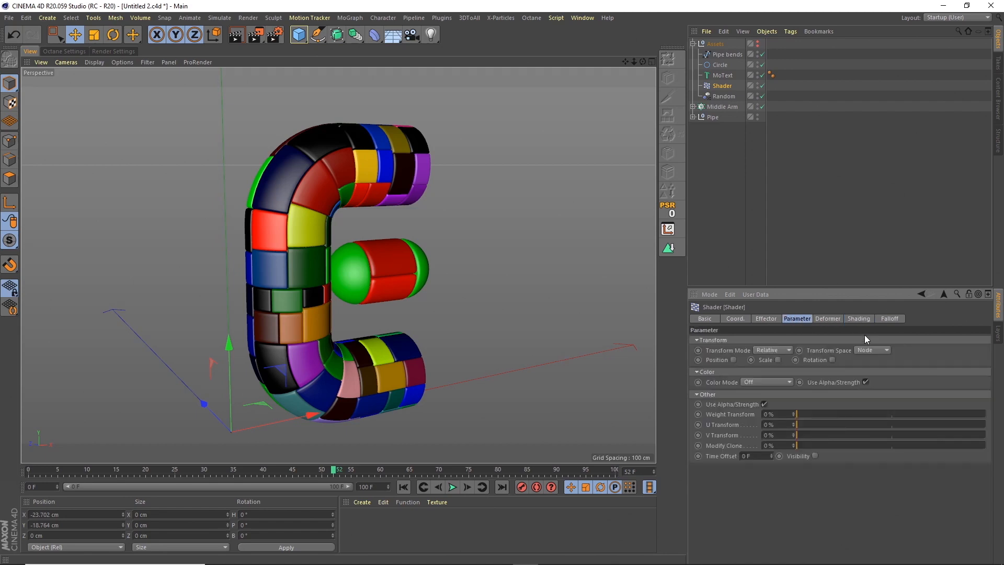
pyautogui.click(832, 360)
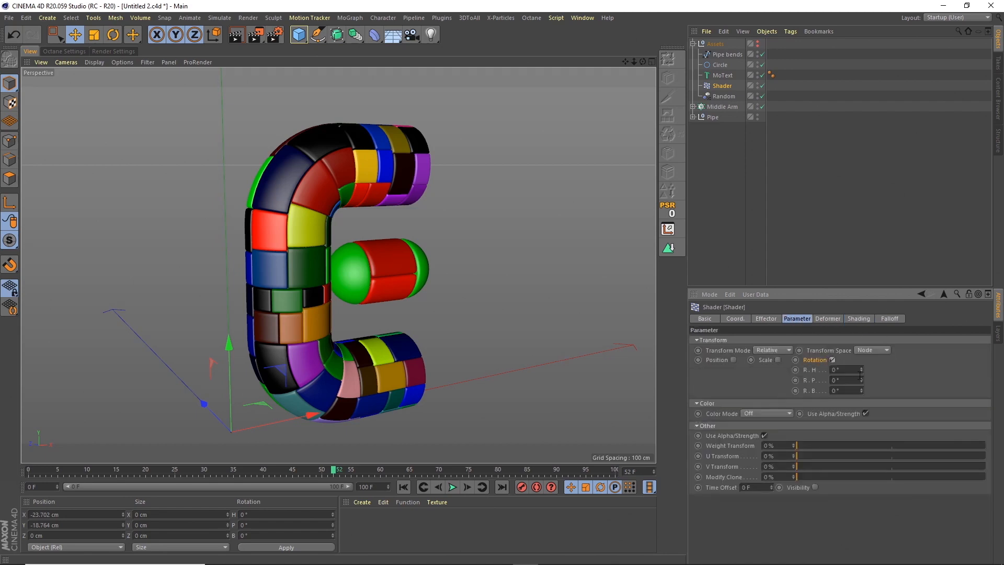
pyautogui.doubleClick(846, 380)
# Load a Noise shader into the Shader effector's shading channel.
pyautogui.click(856, 318)
pyautogui.click(728, 352)
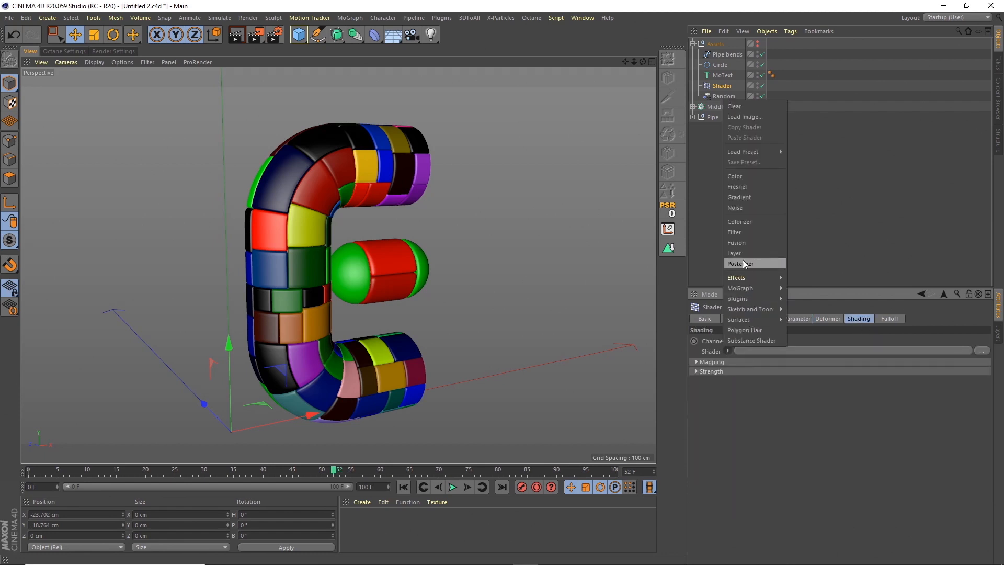
pyautogui.click(739, 208)
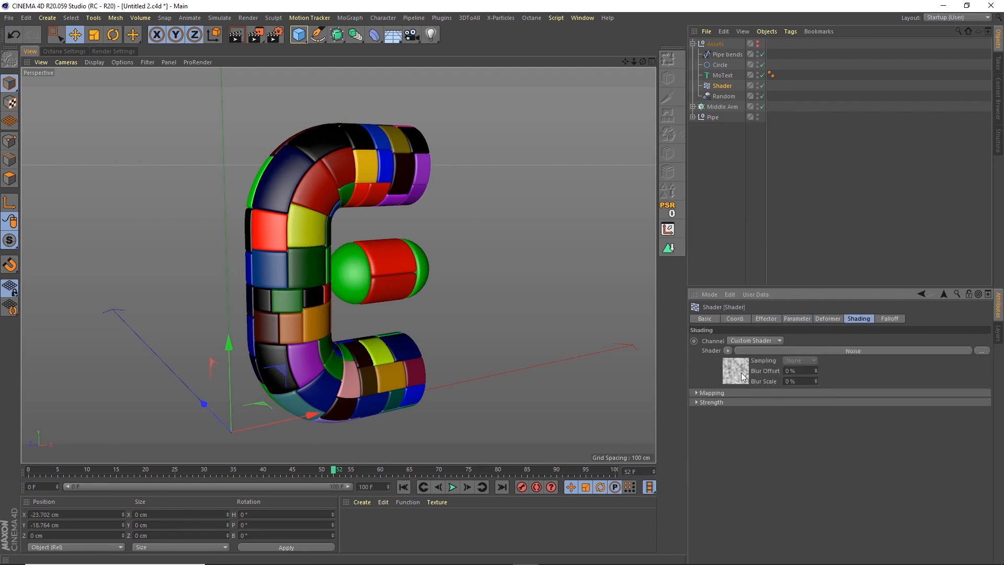
# Set the Noise shader's Global Scale to 200%, Animation Speed to 1 and Loop Period to 4.
pyautogui.click(742, 375)
pyautogui.doubleClick(764, 465)
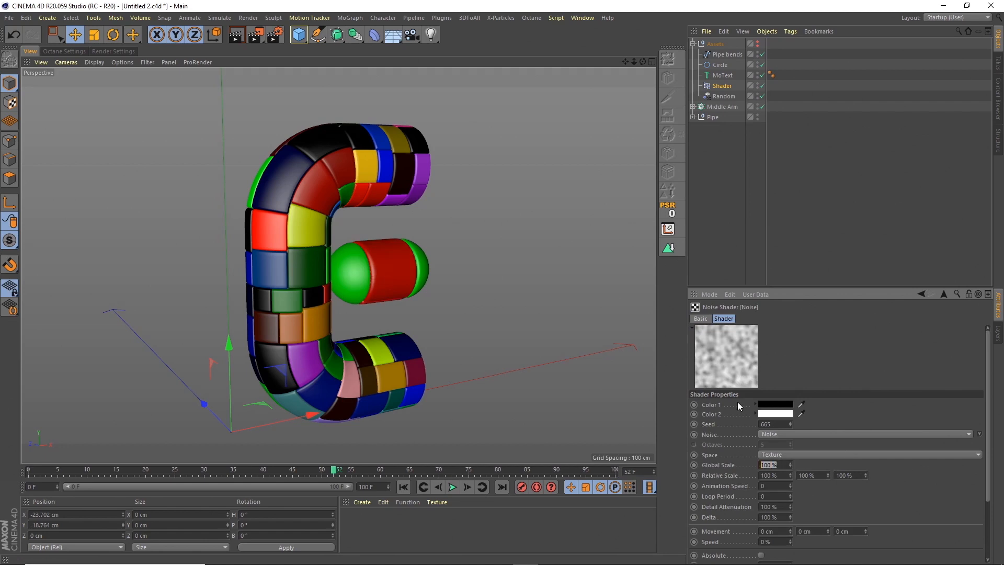
pyautogui.write('200')
pyautogui.press('Tab')
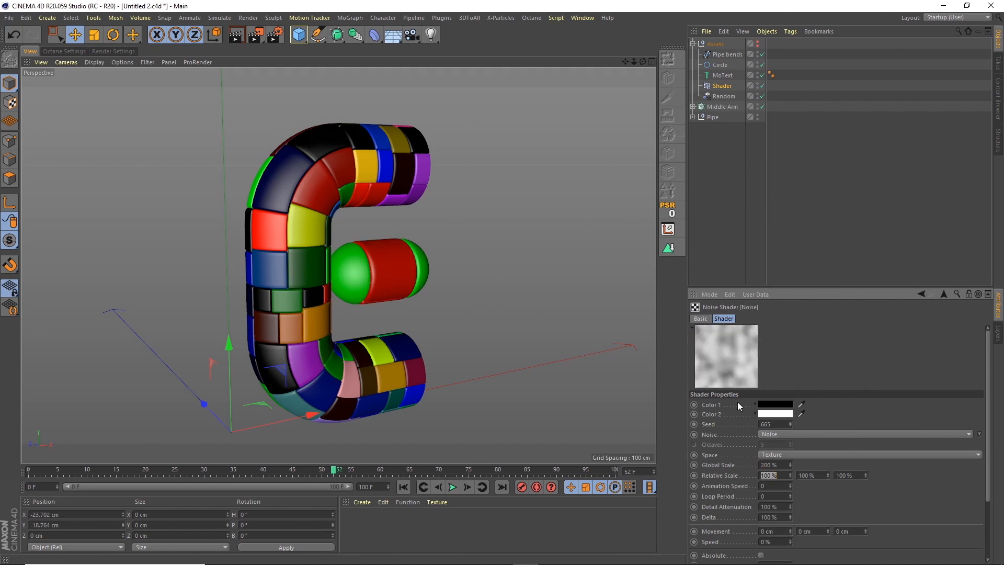
pyautogui.press('Tab')
pyautogui.write('1')
pyautogui.press('Tab')
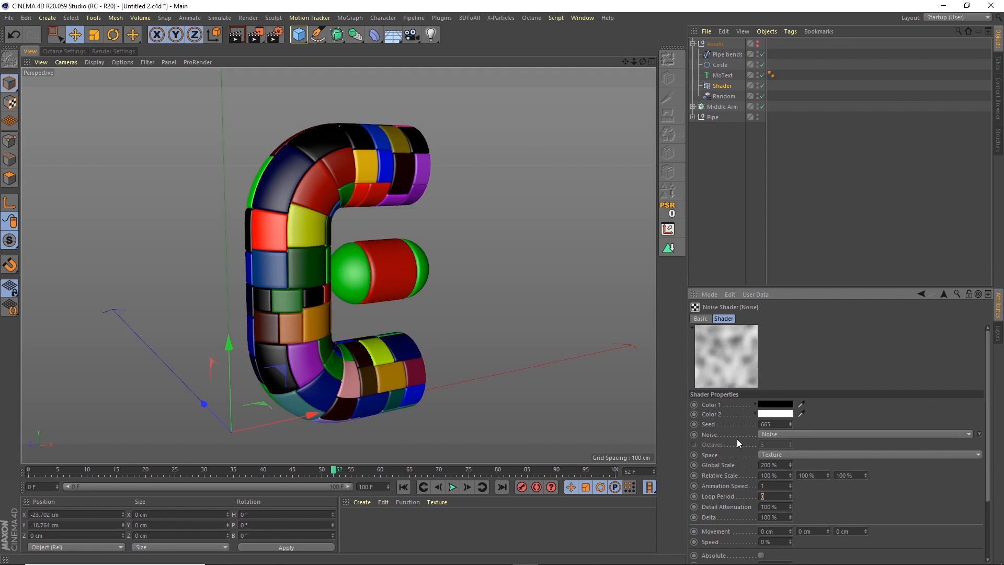
pyautogui.write('4')
pyautogui.press('Tab')
# Raise the Noise shader's Contrast to 73% and briefly play the animation to check the middle arm's movement.
pyautogui.scroll(-5, 981, 422)
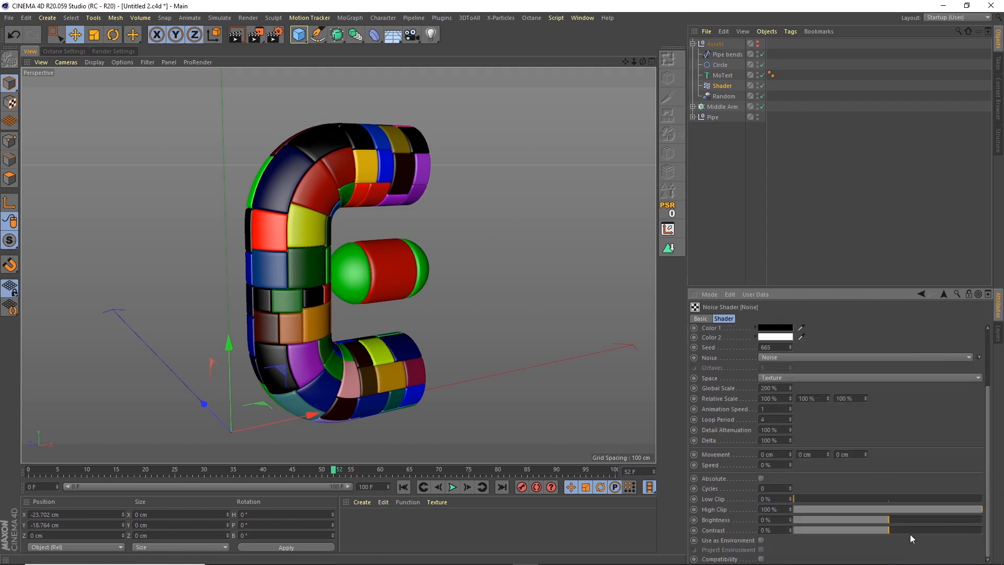
pyautogui.moveTo(910, 532); pyautogui.dragTo(913, 530)
pyautogui.moveTo(954, 526); pyautogui.dragTo(958, 526)
pyautogui.click(453, 487)
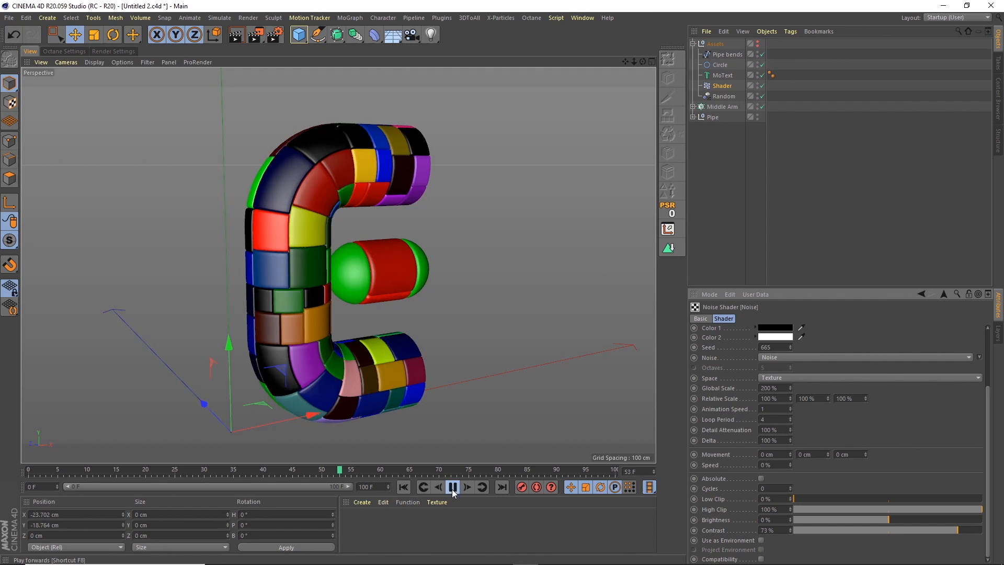
pyautogui.click(453, 489)
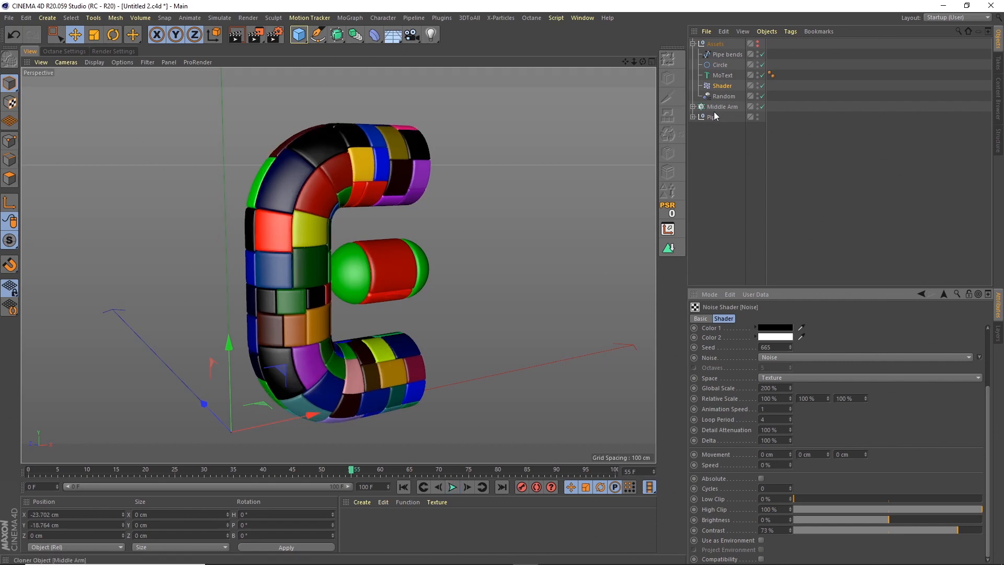
# Disable the Bevel in the Pipe group, set its Cloth Surface's Subdivisions to 2, and play the animation.
pyautogui.click(693, 117)
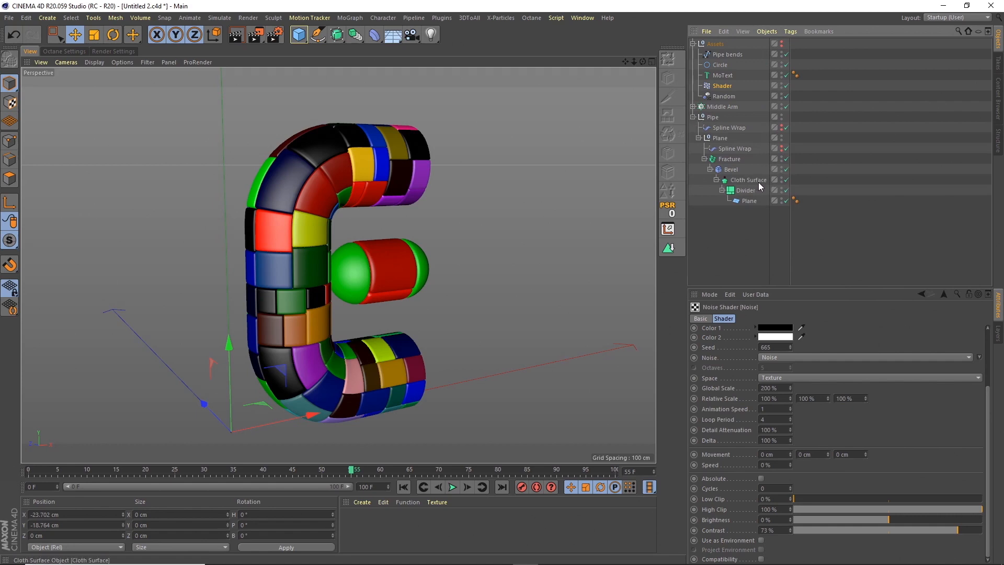
pyautogui.click(786, 170)
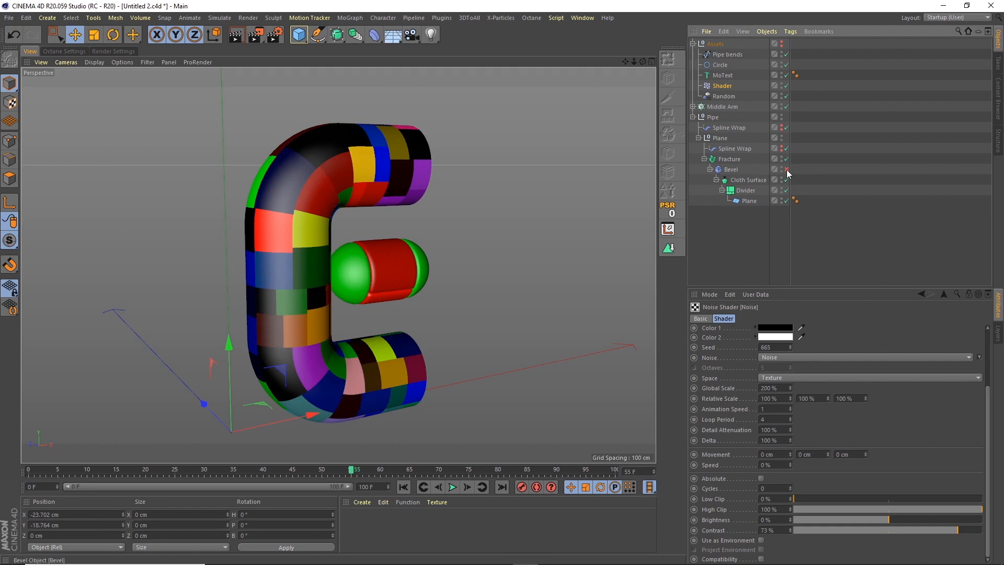
pyautogui.click(747, 180)
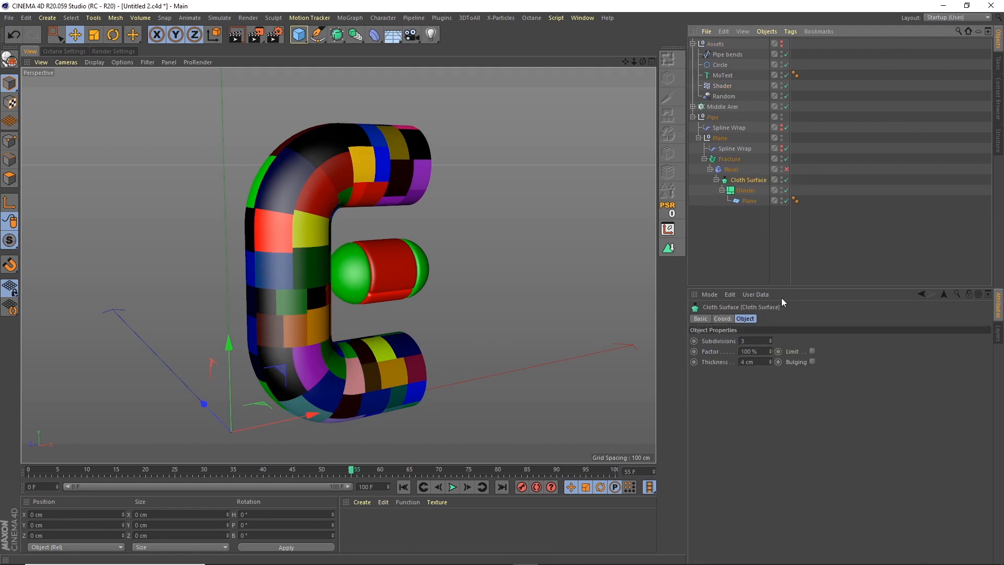
pyautogui.write('2')
pyautogui.press('Tab')
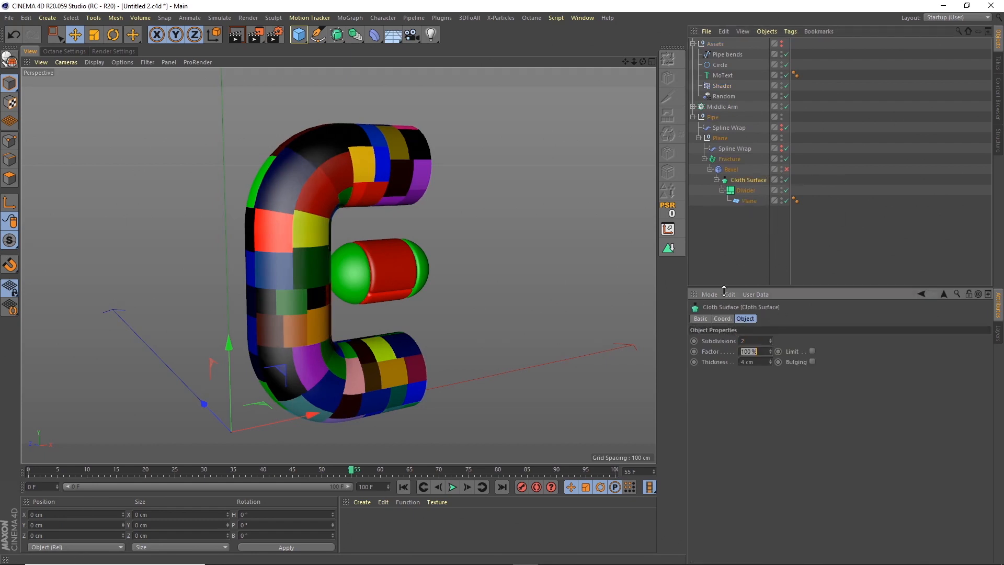
pyautogui.click(453, 486)
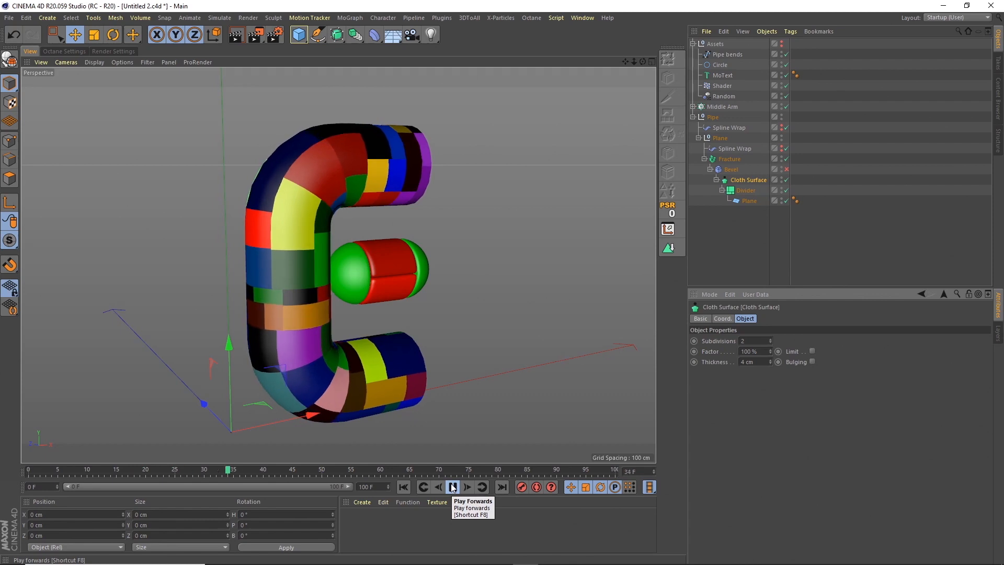
# Set the Shader effector's Noise shader to Animation Speed 2 and Global Scale 100%, and play the animation.
pyautogui.click(452, 487)
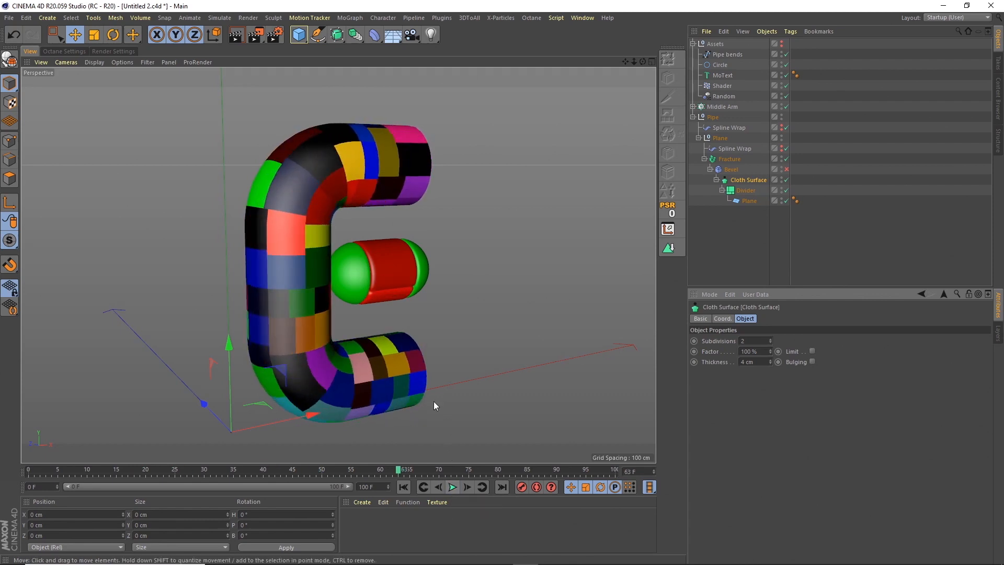
pyautogui.click(722, 86)
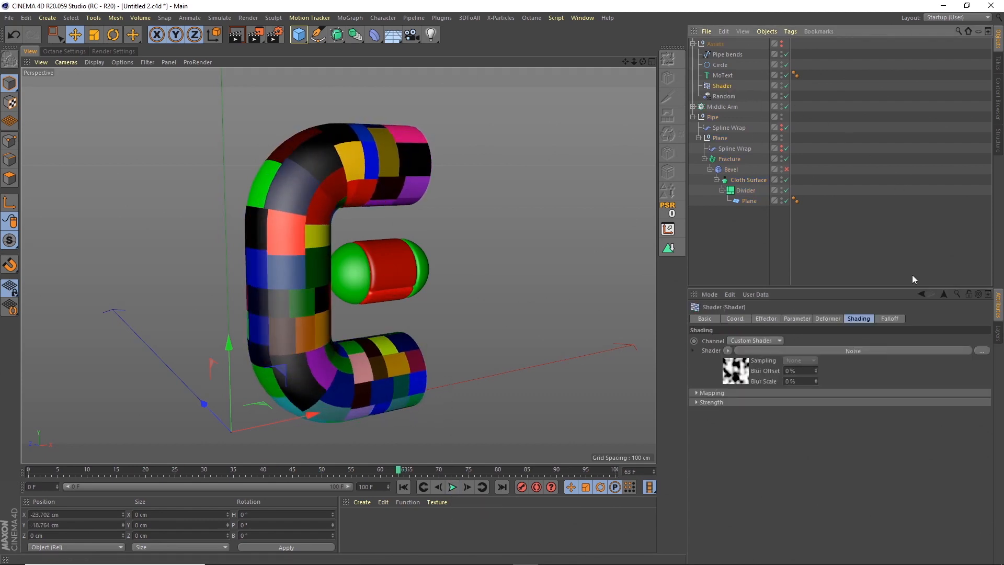
pyautogui.click(738, 369)
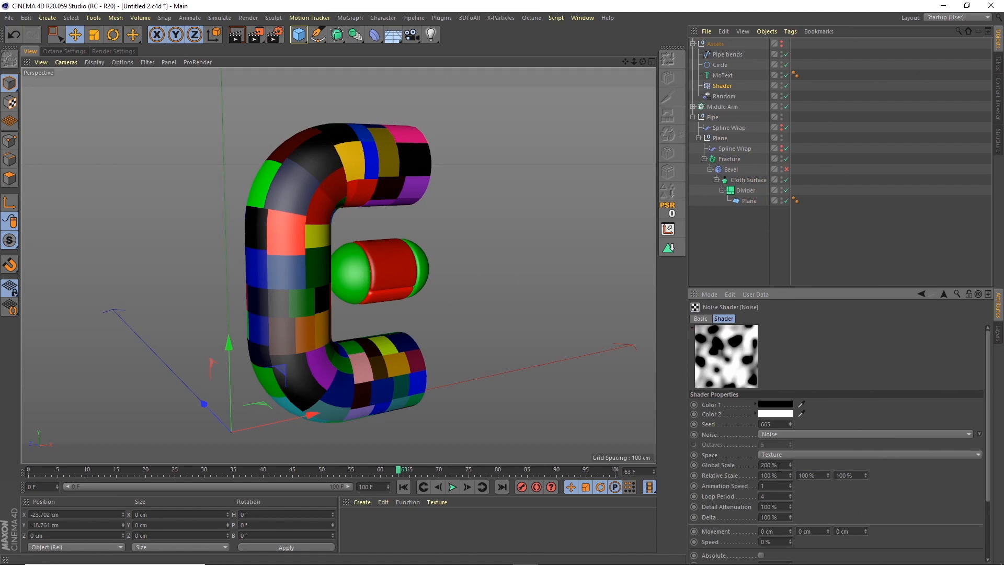
pyautogui.scroll(-3, 992, 462)
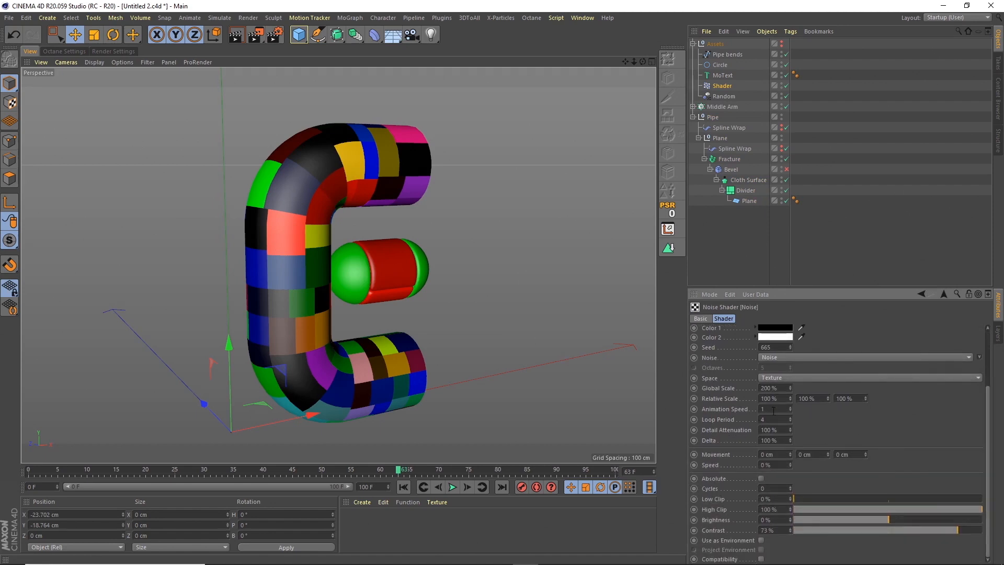
pyautogui.write('2')
pyautogui.press('Return')
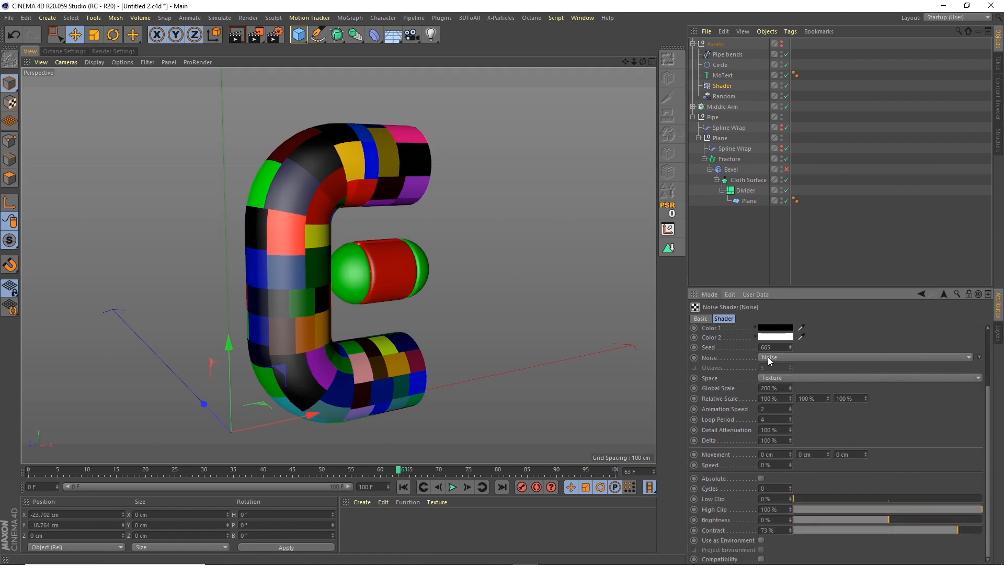
pyautogui.click(783, 389)
pyautogui.write('100')
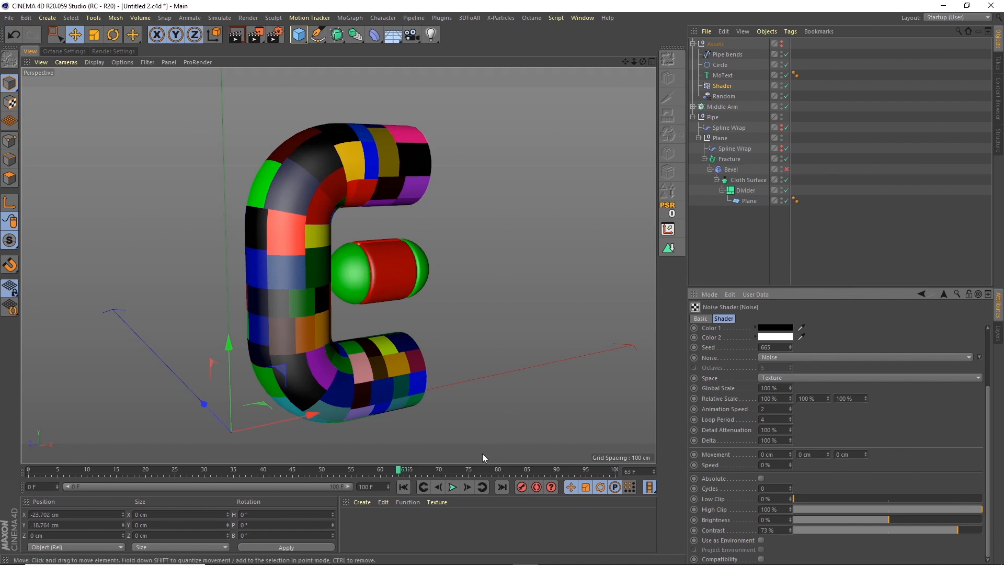
pyautogui.click(452, 486)
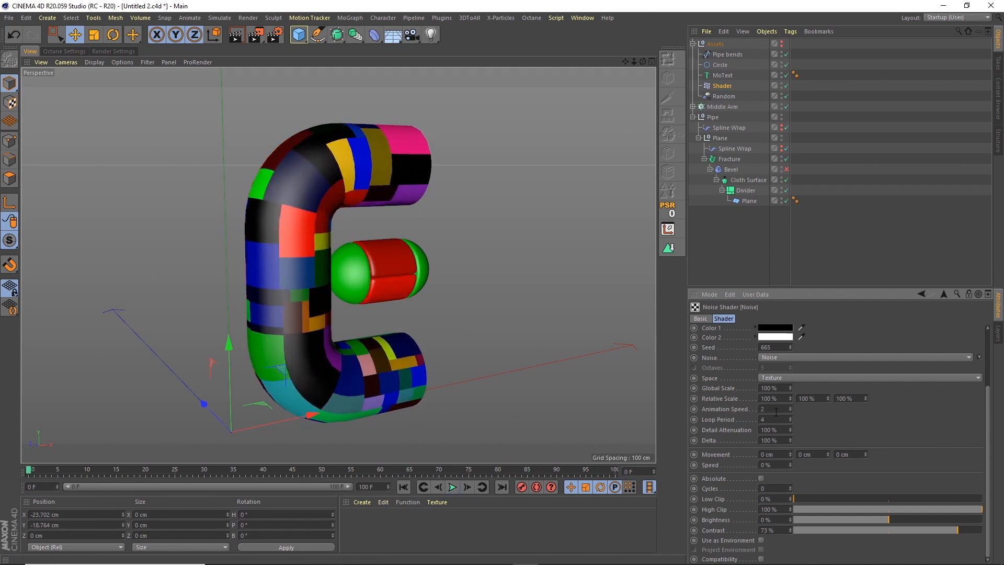
# Set the Noise shader's Animation Speed to 1 and play the animation from the first frame.
pyautogui.moveTo(770, 408); pyautogui.dragTo(751, 407)
pyautogui.write('1')
pyautogui.press('Tab')
pyautogui.click(404, 486)
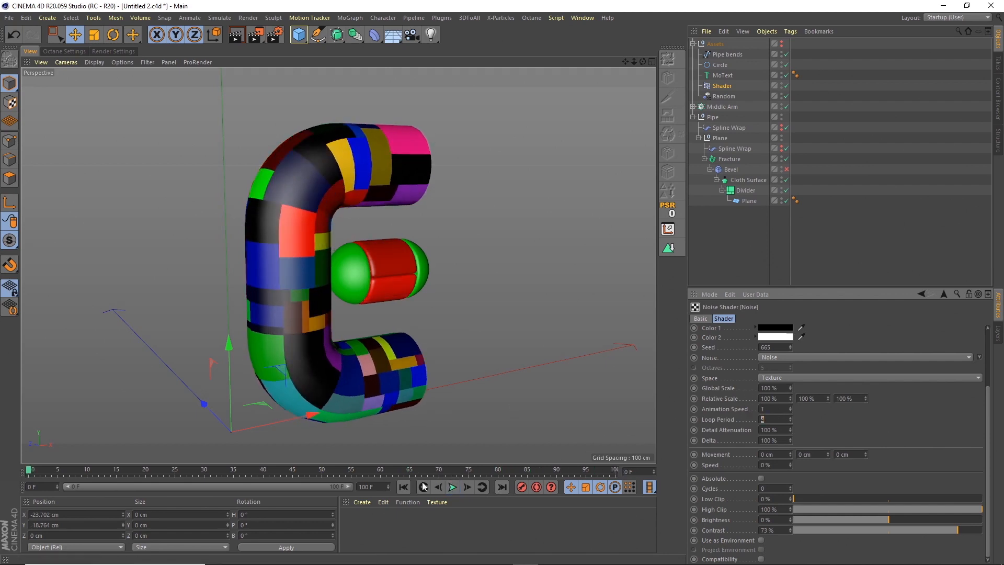
pyautogui.click(452, 487)
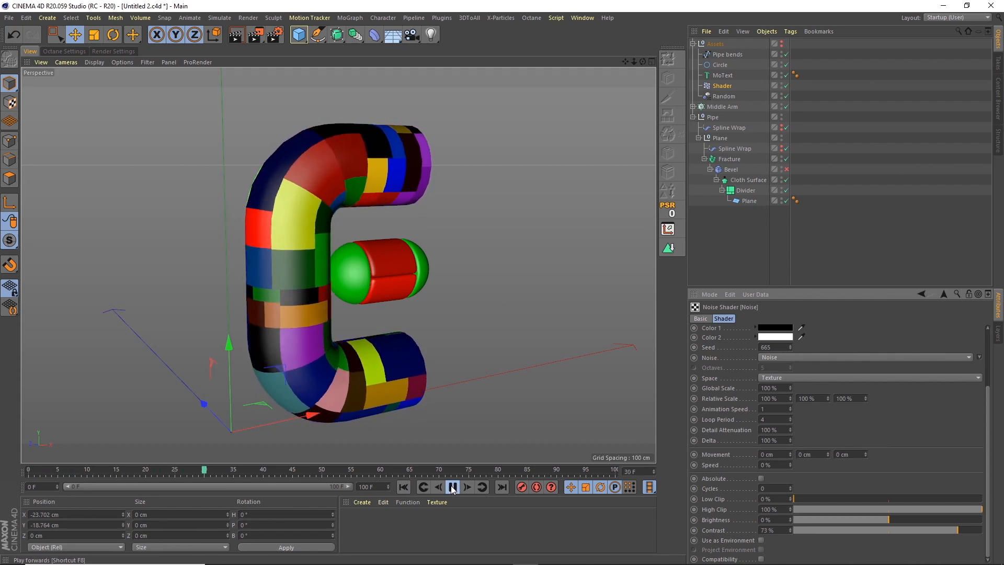
pyautogui.click(453, 488)
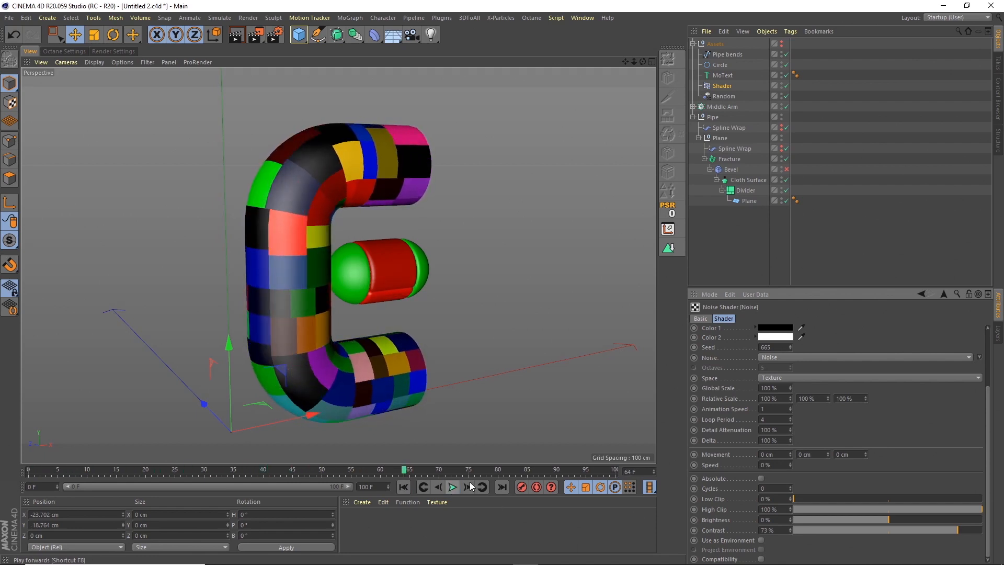
# Lower the Noise shader's Contrast to 24% and play the animation to check the middle arm's movement.
pyautogui.moveTo(936, 529); pyautogui.dragTo(908, 531)
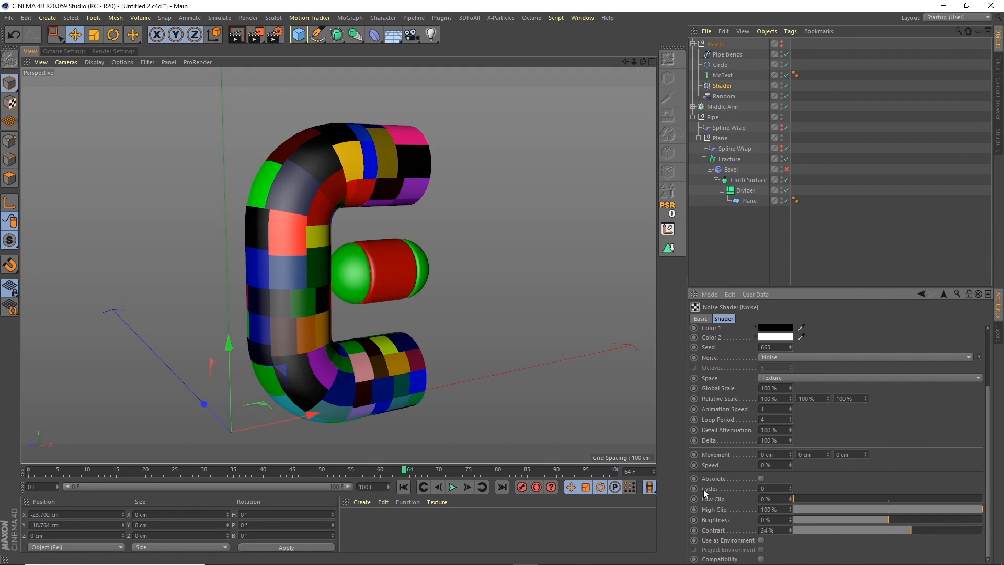
pyautogui.click(453, 487)
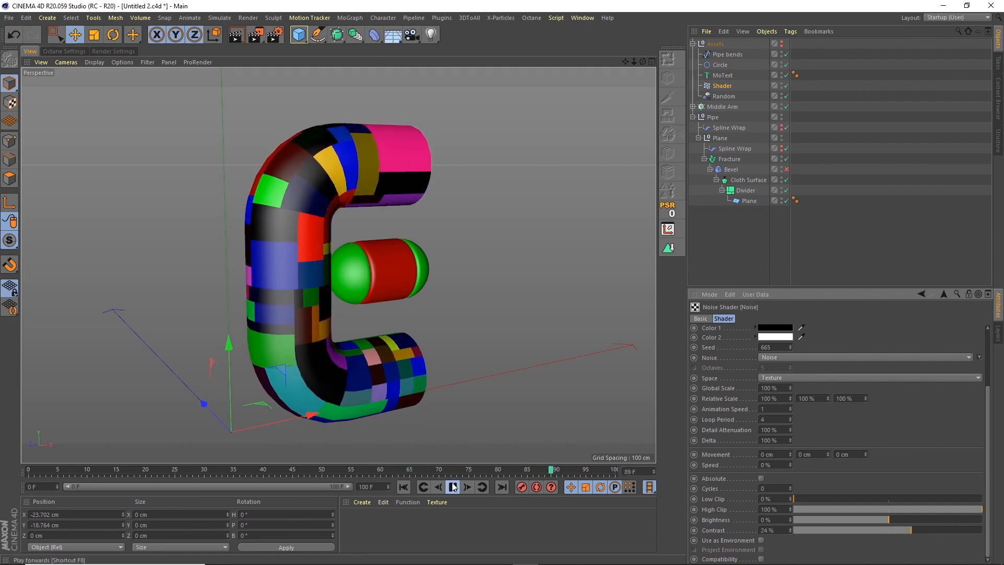
pyautogui.click(453, 486)
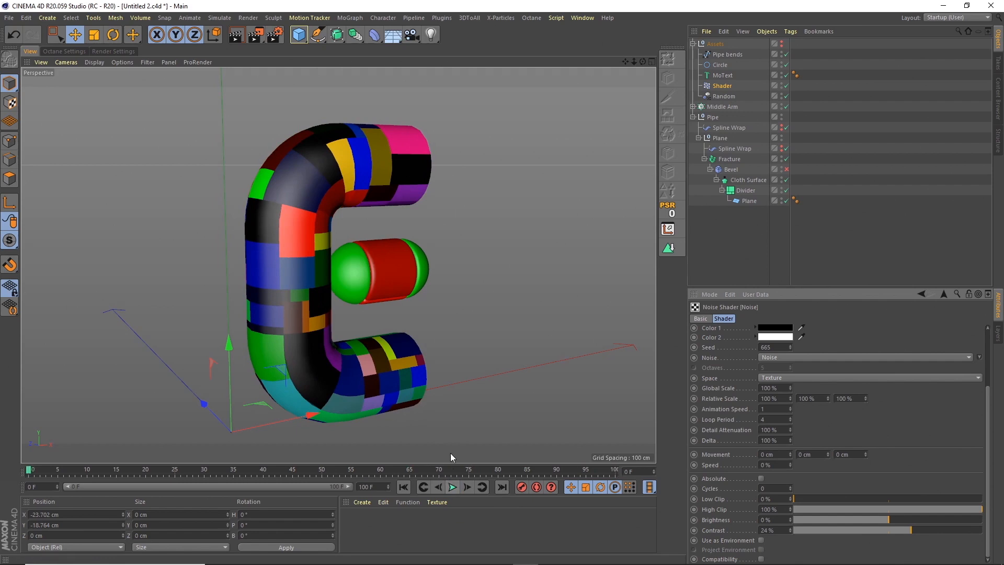
# Rotate the Middle Arm to a pitch of about -78°, checking it in playback, and save the project.
pyautogui.click(722, 106)
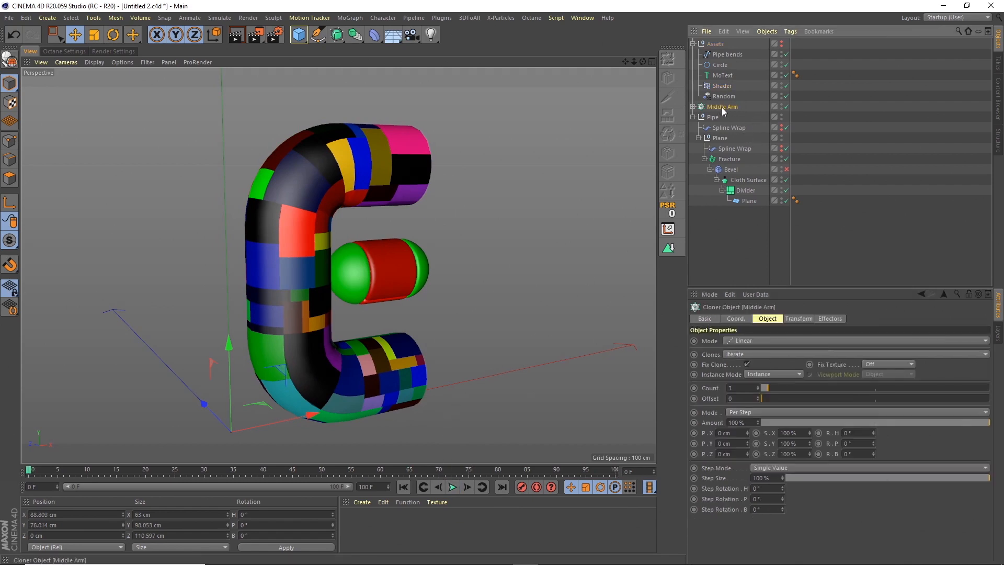
pyautogui.click(113, 34)
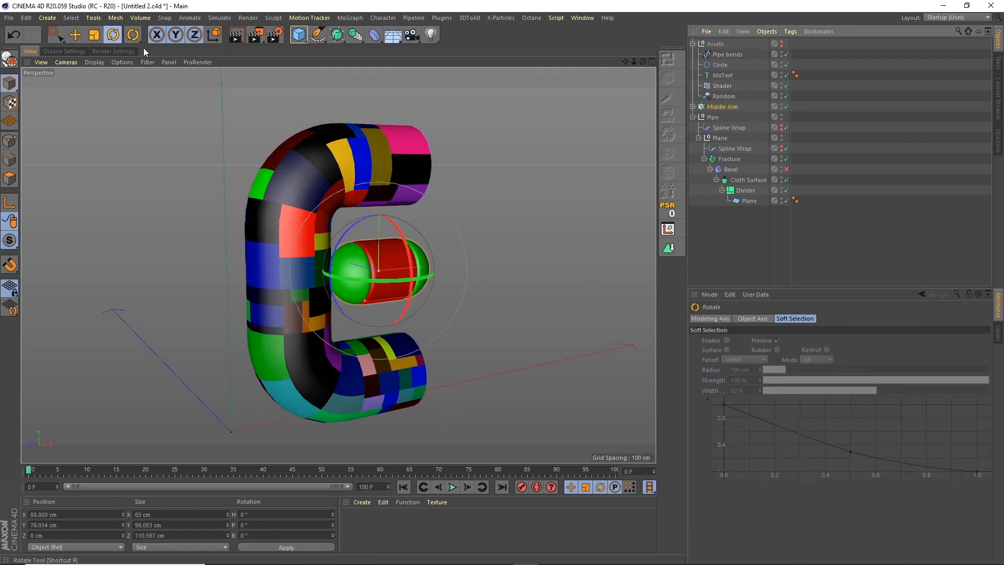
pyautogui.moveTo(411, 260); pyautogui.dragTo(375, 195)
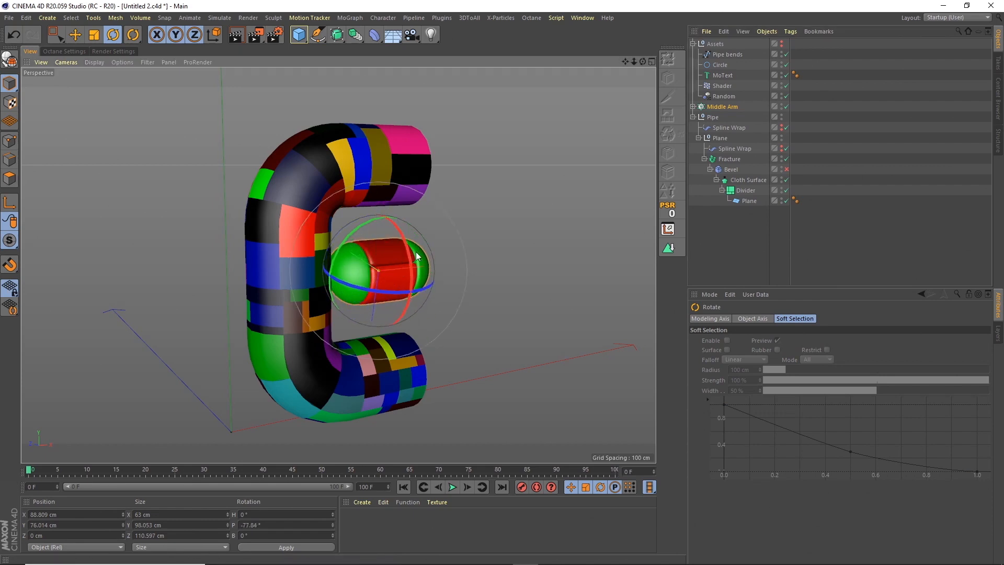
pyautogui.click(453, 487)
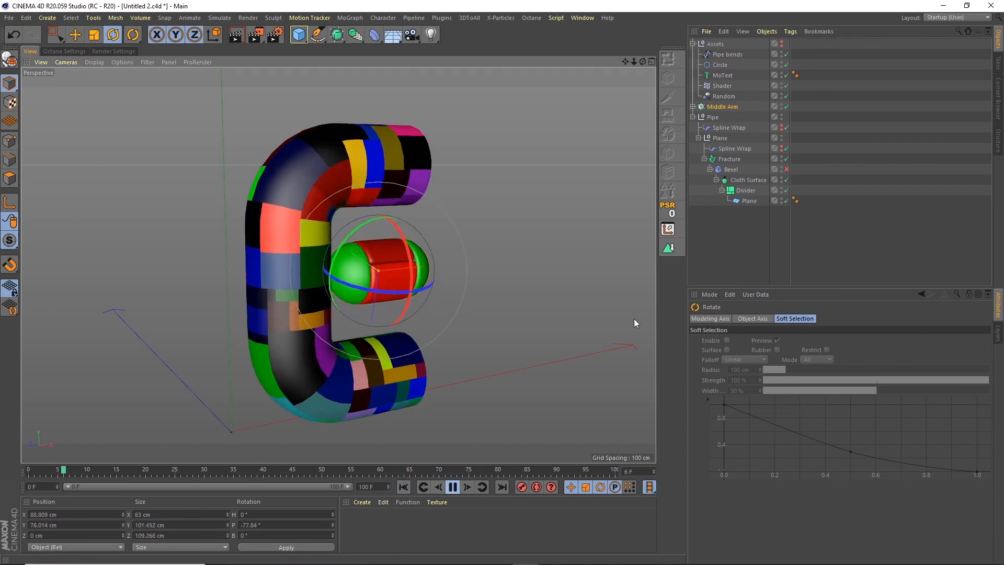
pyautogui.click(711, 279)
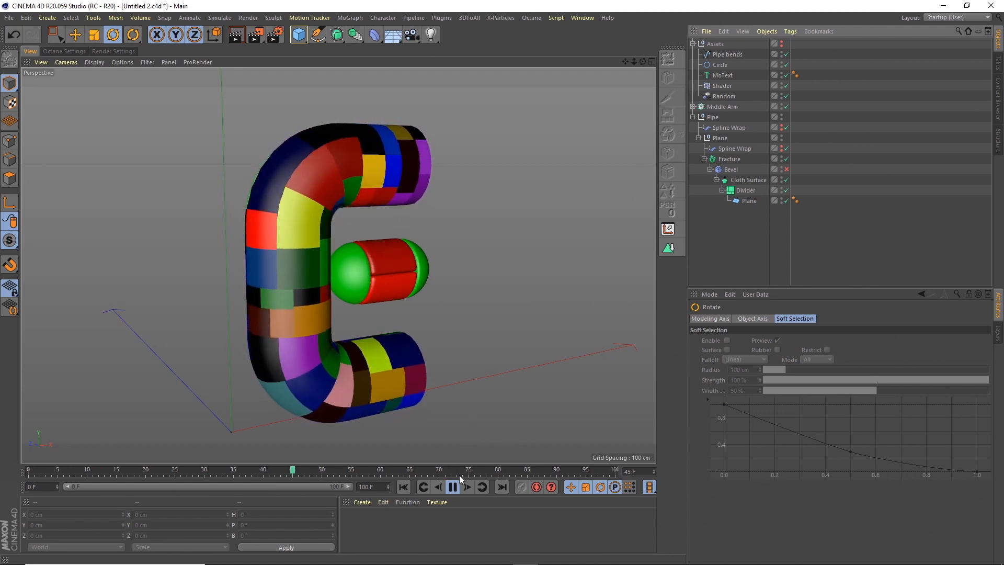
pyautogui.click(406, 481)
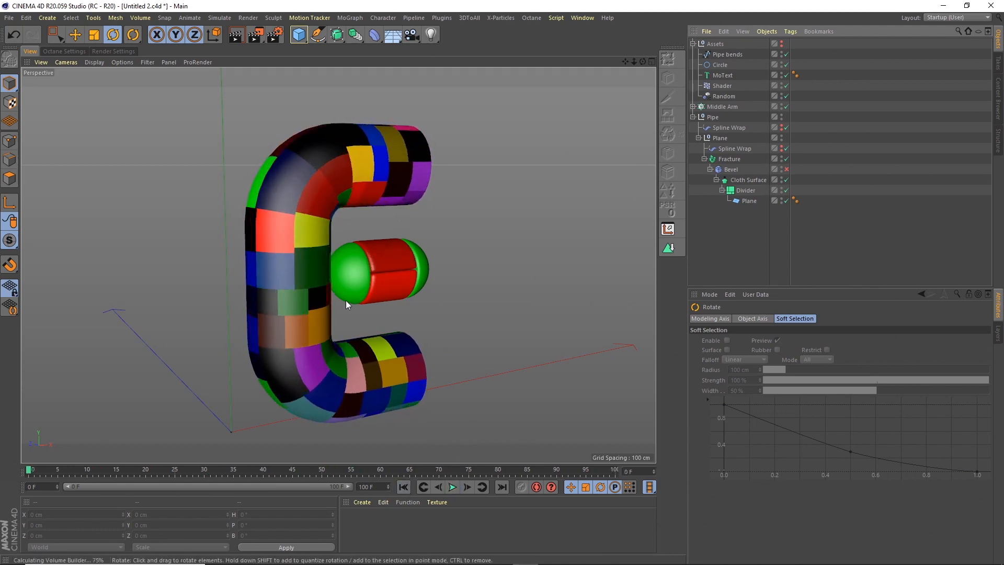
pyautogui.click(9, 18)
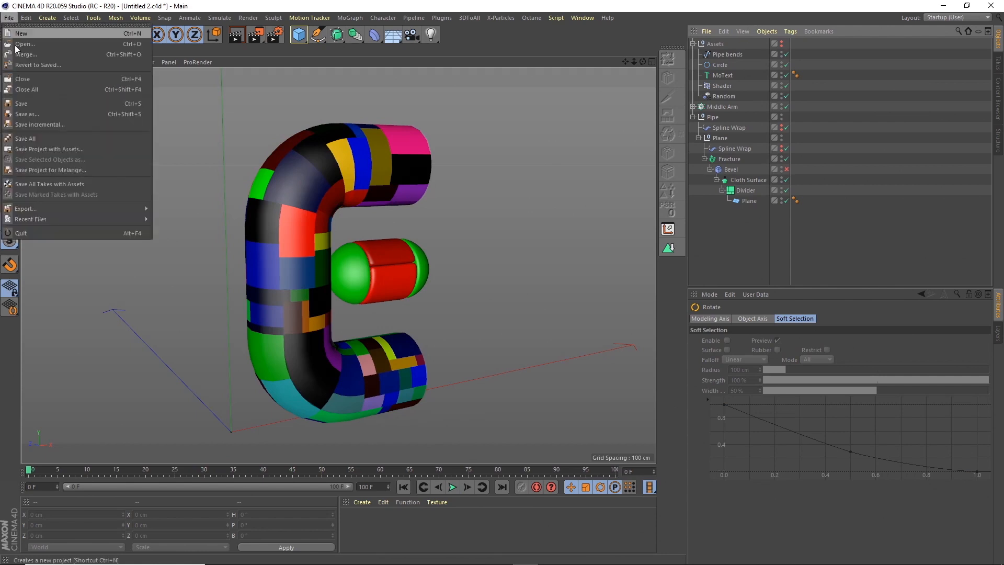
pyautogui.click(21, 103)
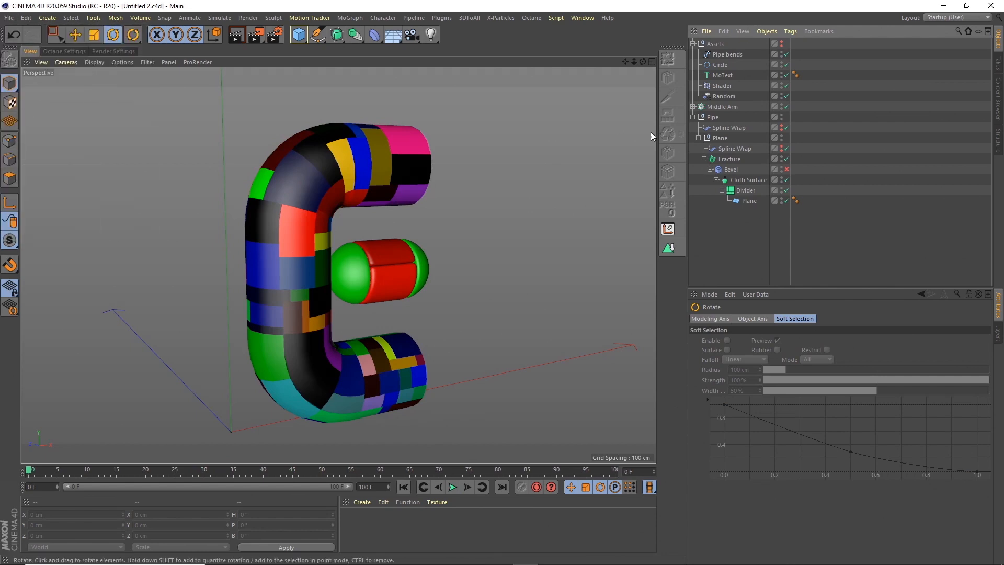
# Enable the Bevel in the Pipe group and set its Cloth Surface's Subdivisions to 3.
pyautogui.click(786, 170)
pyautogui.click(751, 180)
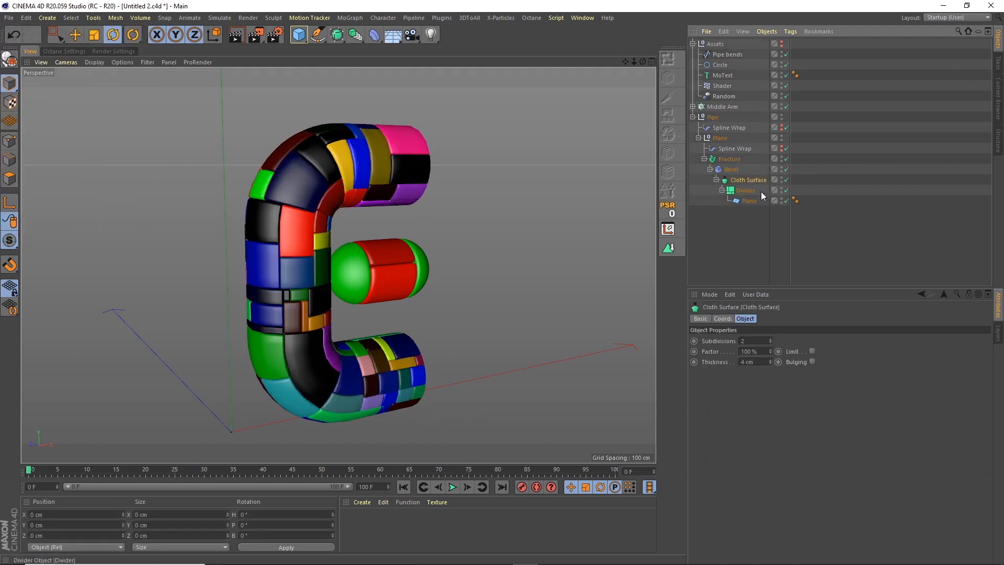
pyautogui.write('3')
pyautogui.click(708, 230)
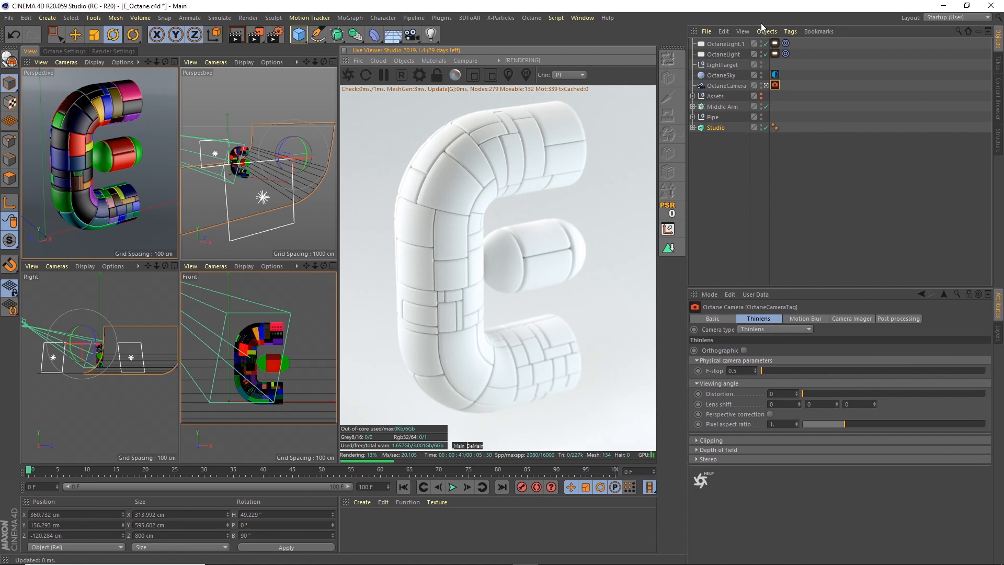
# Inspect the two Octane lights, the Octane sky's environment image texture, and the Octane camera's settings.
pyautogui.click(733, 45)
pyautogui.keyDown('shift'); pyautogui.click(733, 54); pyautogui.keyUp('shift')
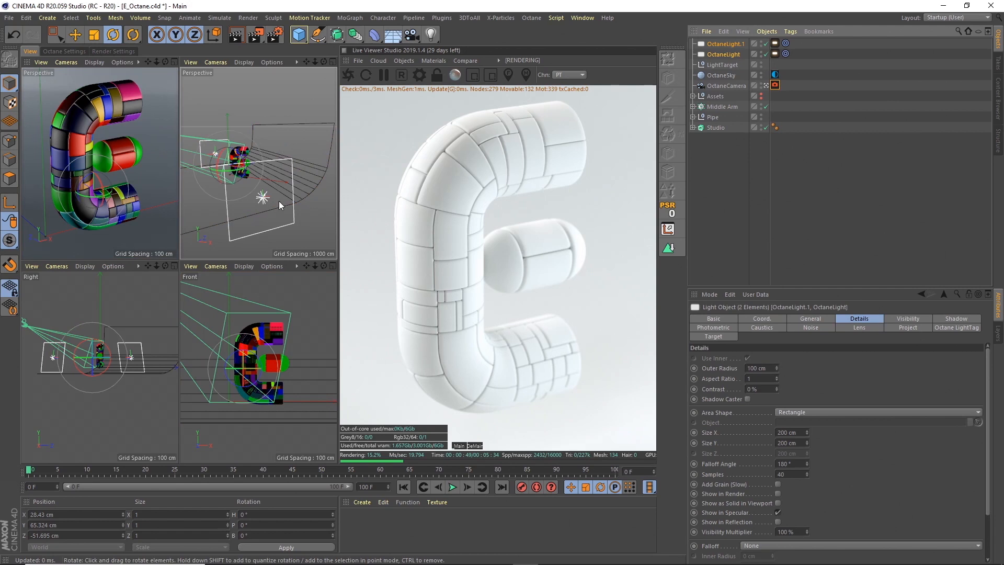
pyautogui.click(722, 75)
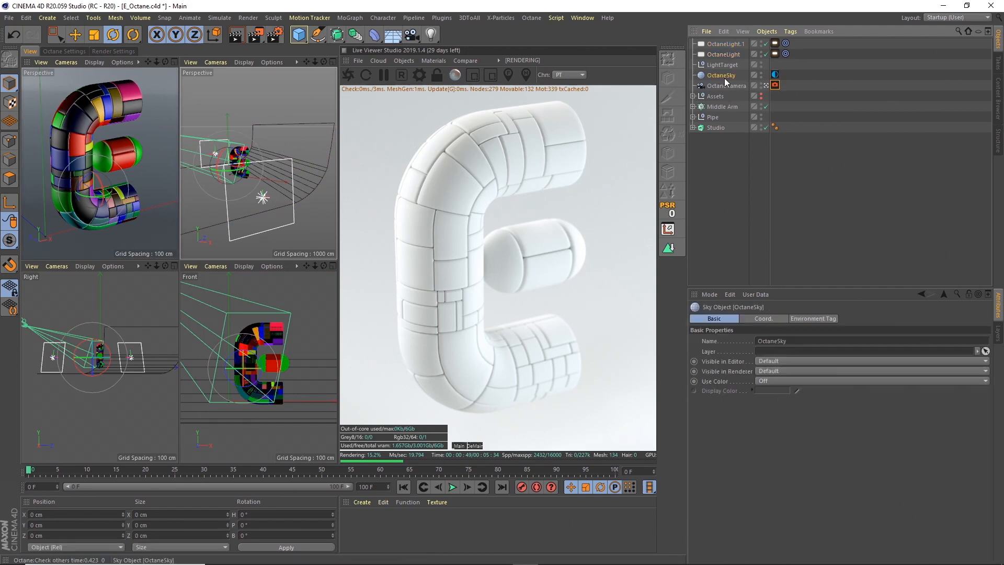
pyautogui.click(774, 74)
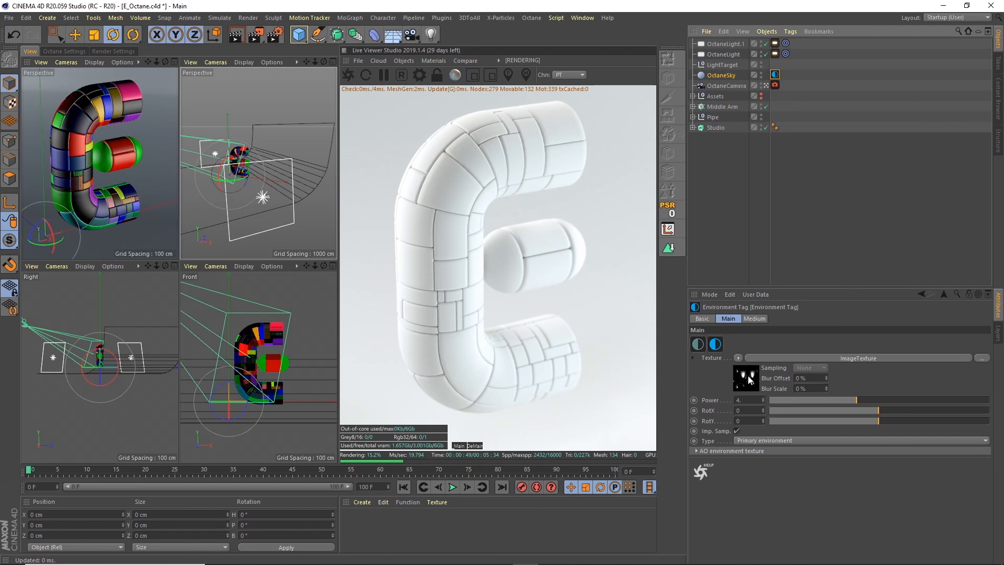
pyautogui.click(749, 380)
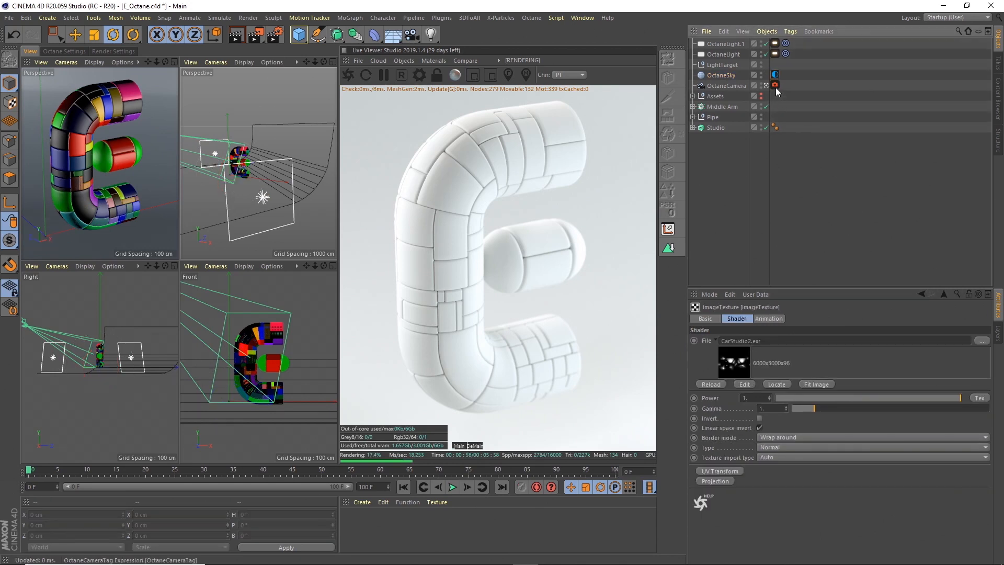
pyautogui.click(742, 86)
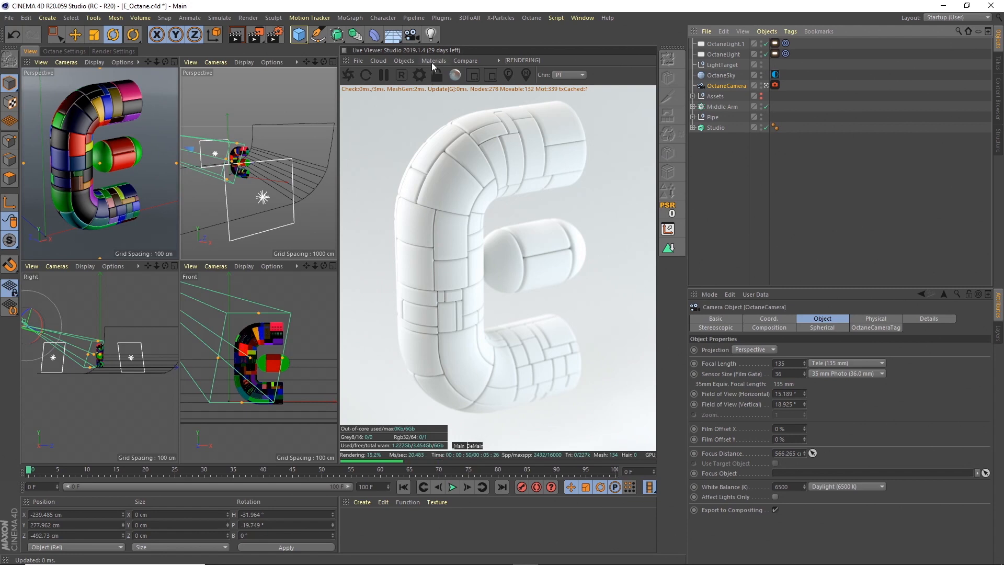
# Create an Octane Glossy material named E and apply it to the Middle Arm and the Pipe's Fracture object.
pyautogui.click(433, 60)
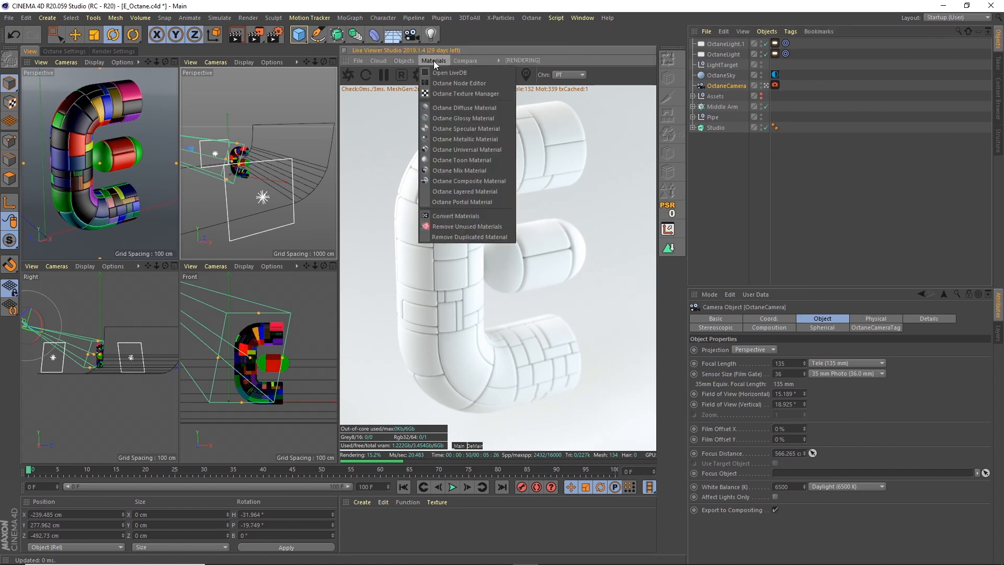
pyautogui.click(456, 117)
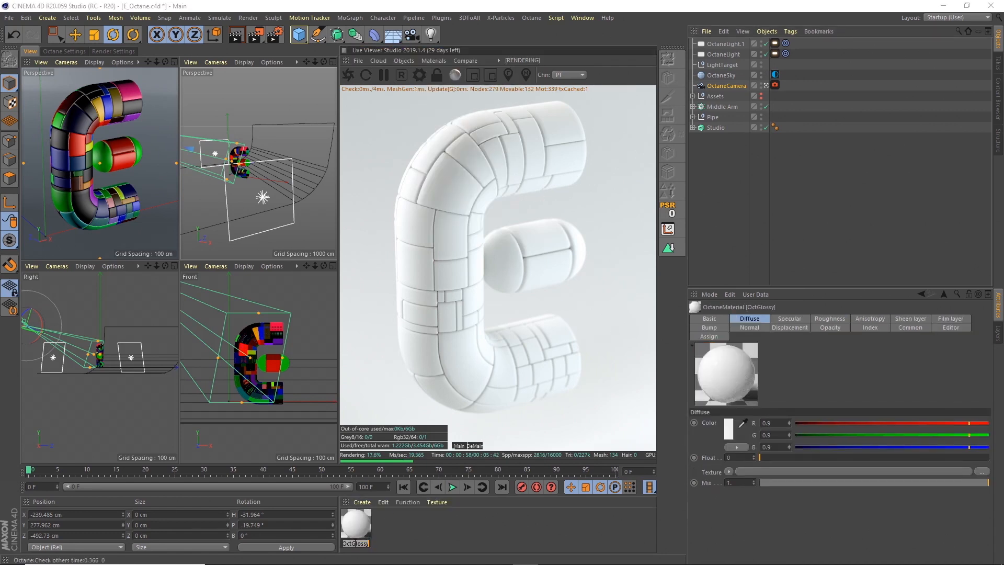
pyautogui.write('E')
pyautogui.press('Return')
pyautogui.moveTo(359, 531); pyautogui.dragTo(737, 108)
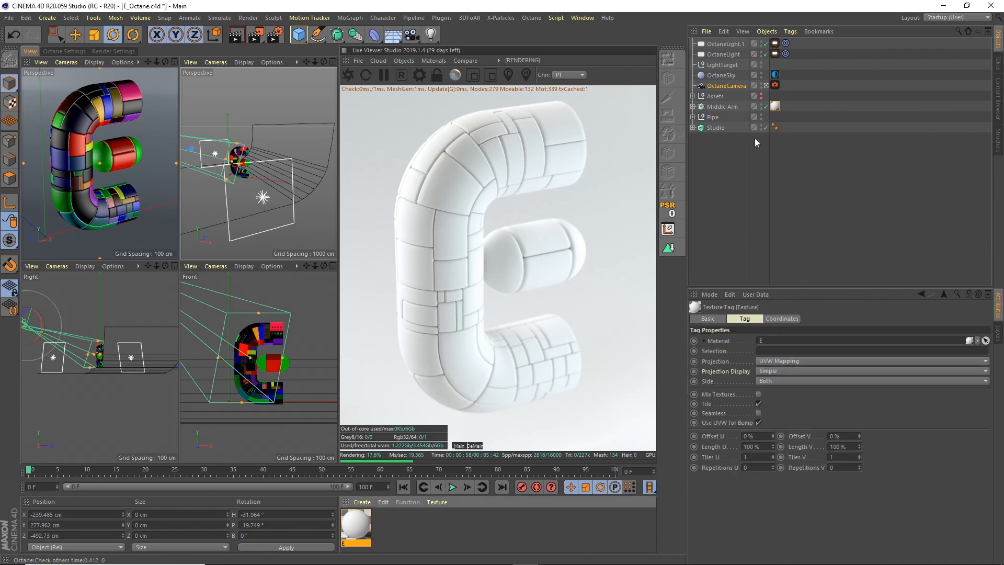
pyautogui.click(692, 117)
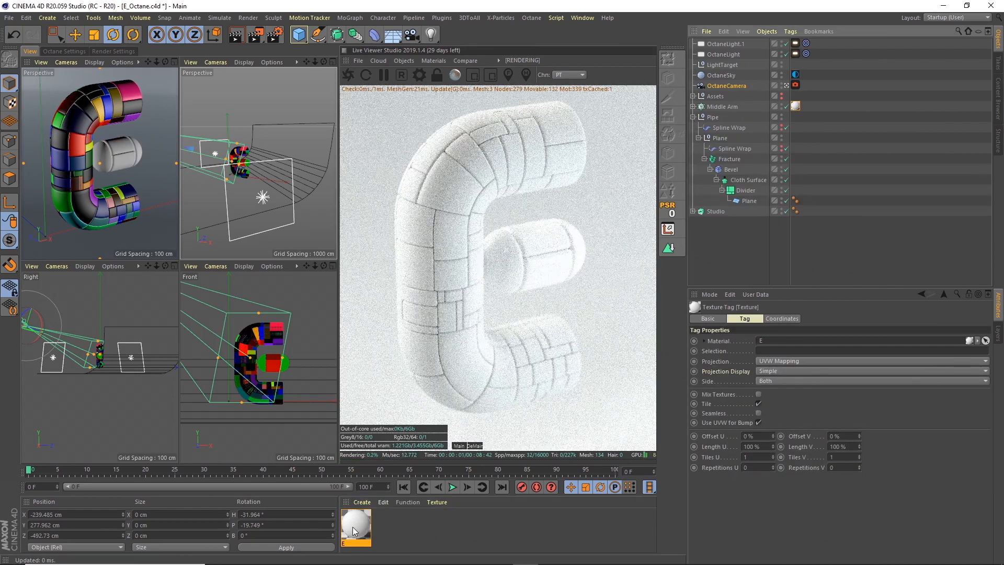
pyautogui.moveTo(355, 529); pyautogui.dragTo(734, 165)
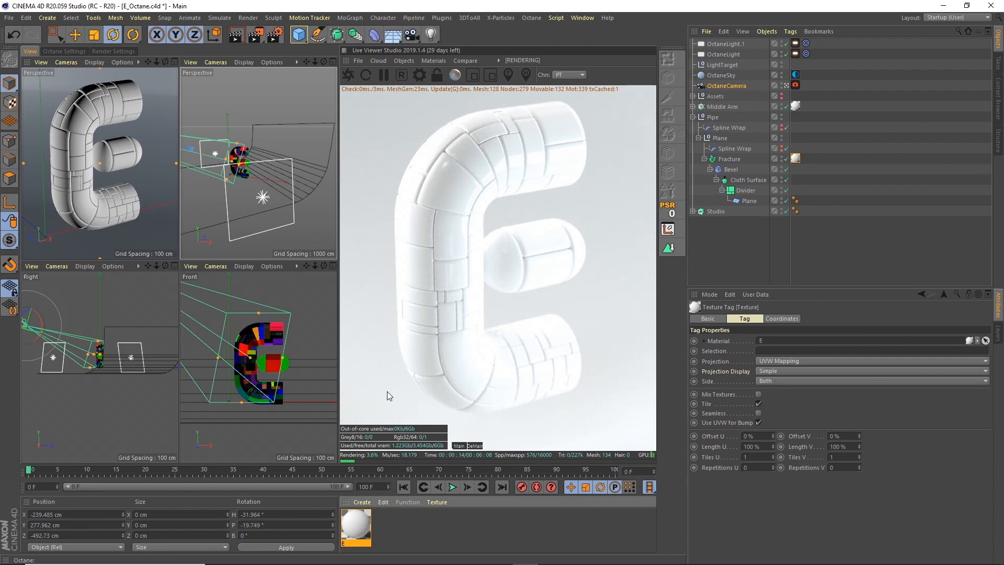
# Open material E in the Octane Node Editor.
pyautogui.doubleClick(357, 529)
pyautogui.moveTo(372, 72); pyautogui.dragTo(214, 52)
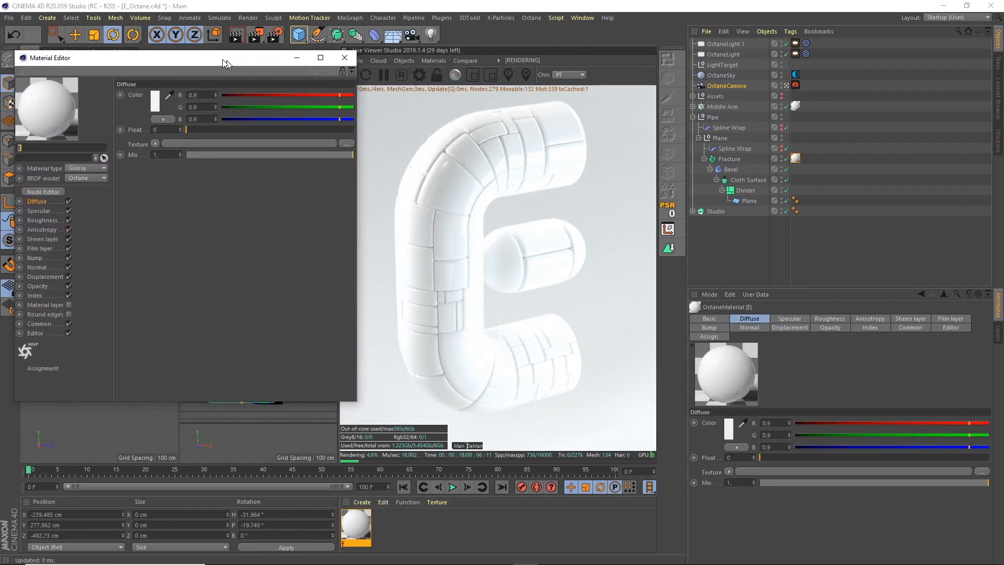
pyautogui.click(36, 184)
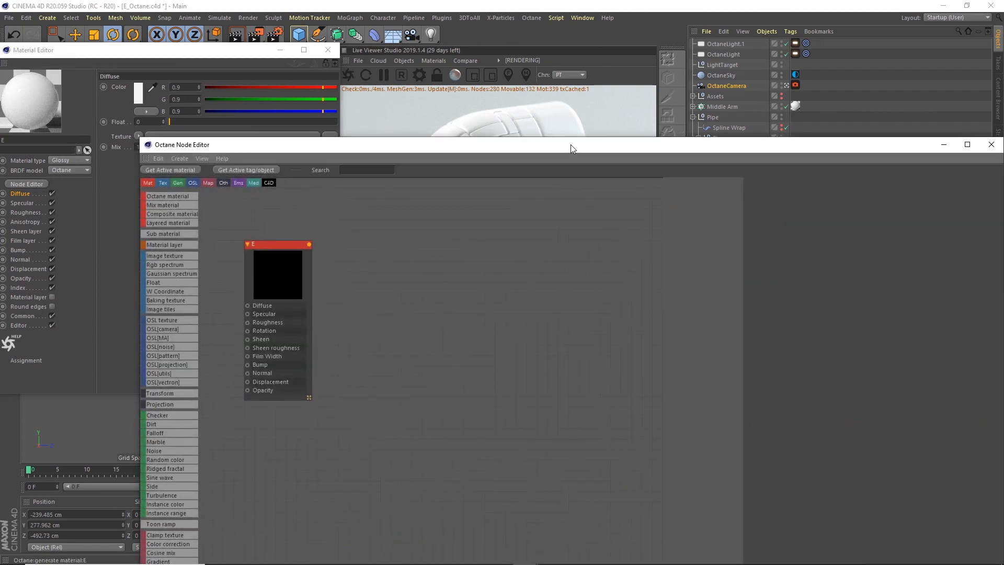
# Add an Mg color shader node and connect it to material E's Diffuse channel.
pyautogui.moveTo(569, 144); pyautogui.dragTo(481, 247)
pyautogui.moveTo(197, 347); pyautogui.dragTo(471, 364)
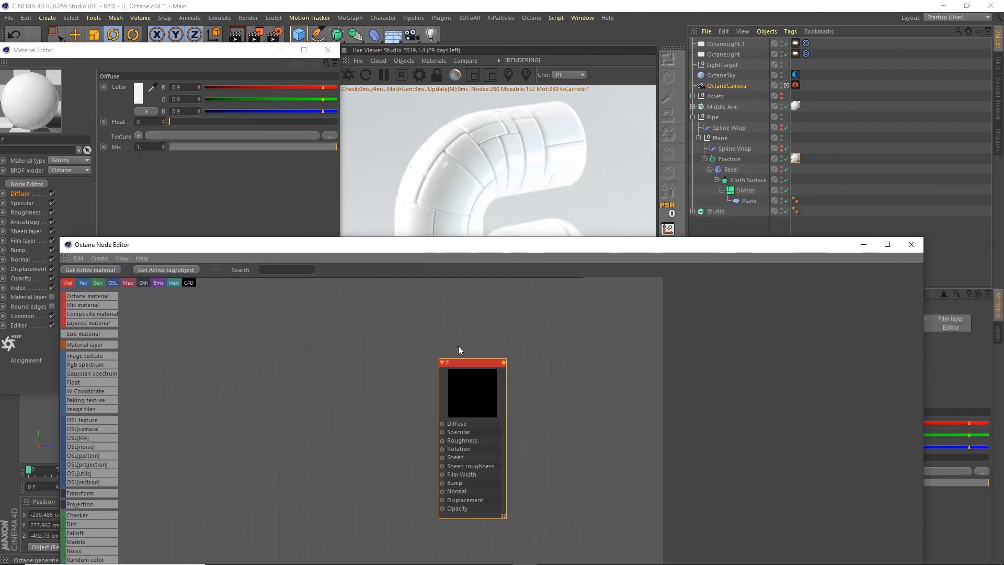
pyautogui.click(328, 50)
pyautogui.moveTo(417, 253); pyautogui.dragTo(401, 224)
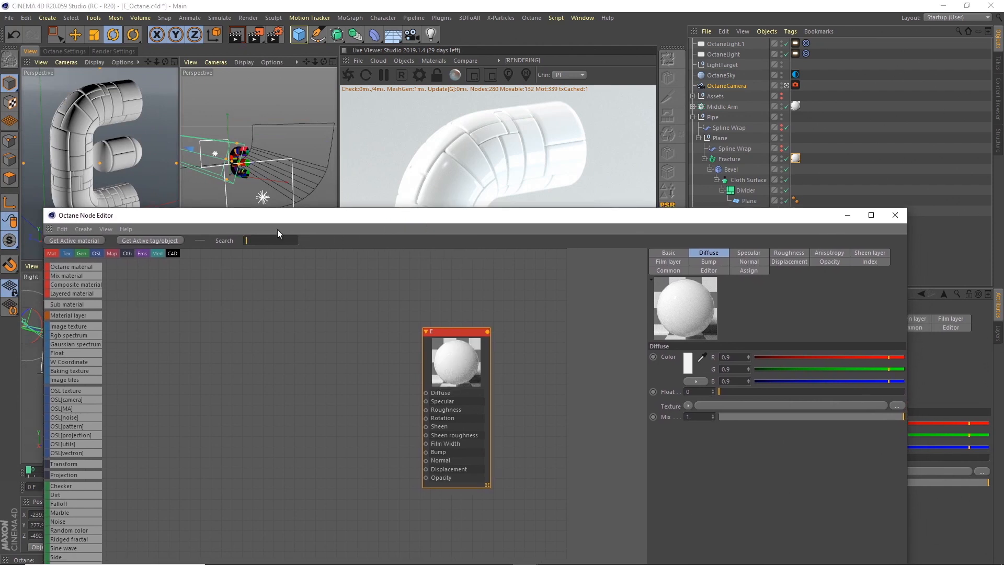
pyautogui.write('mg')
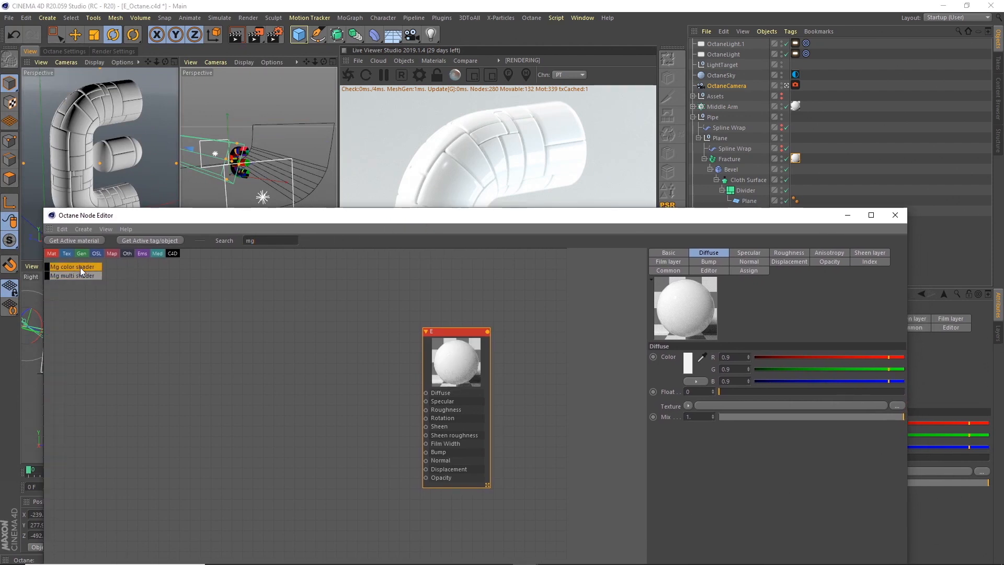
pyautogui.moveTo(82, 266); pyautogui.dragTo(186, 378)
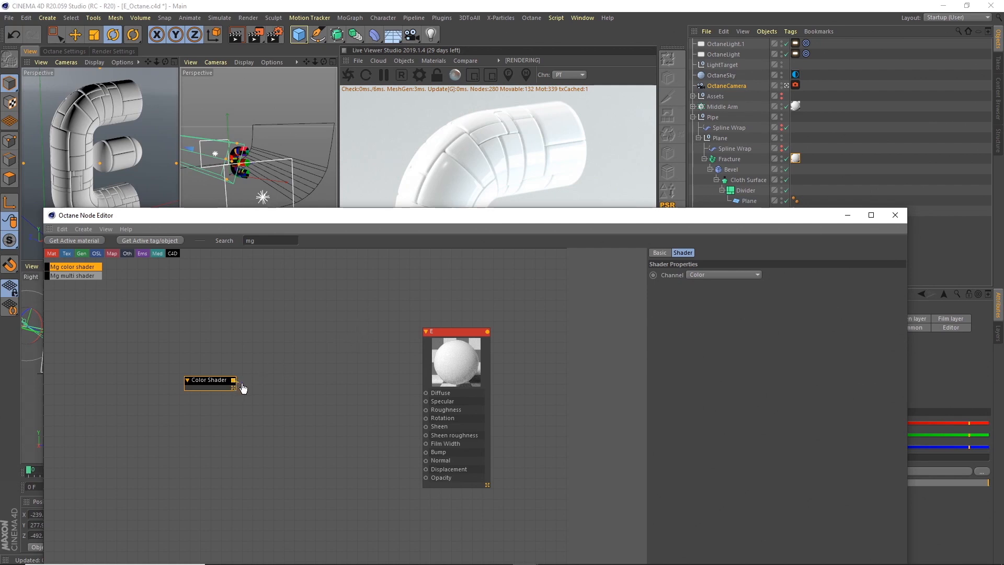
pyautogui.moveTo(241, 385); pyautogui.dragTo(426, 393)
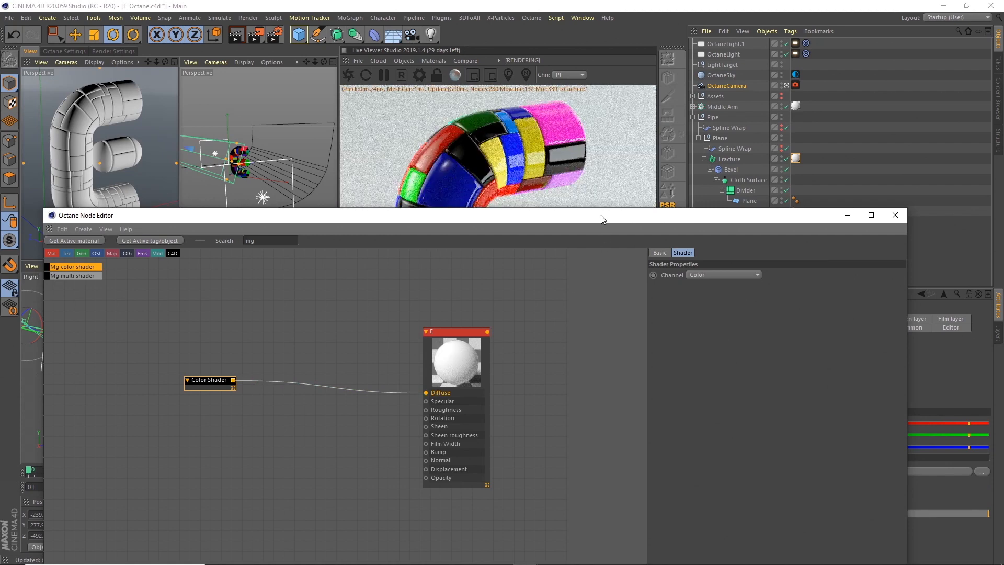
pyautogui.moveTo(601, 214); pyautogui.dragTo(564, 378)
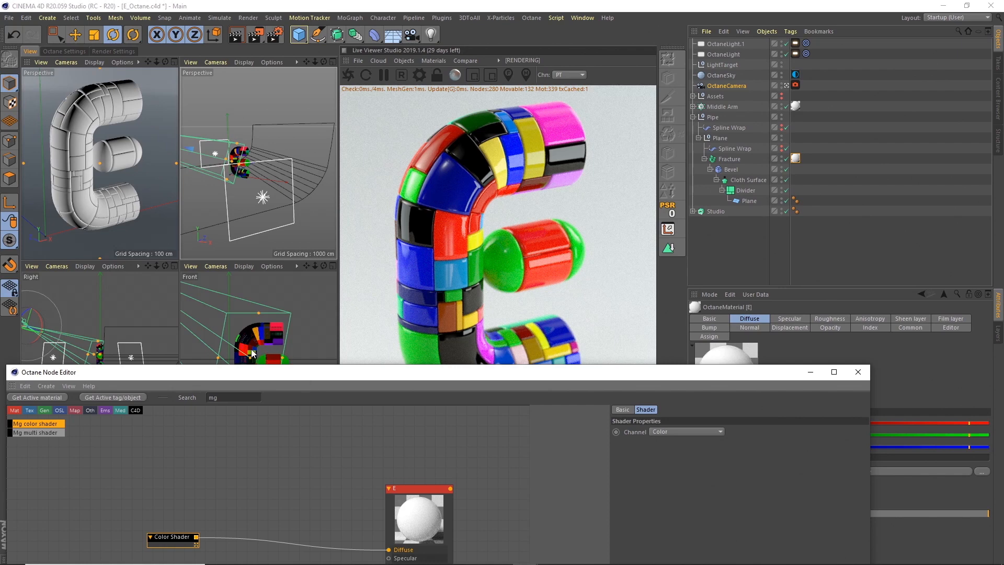
# Add an Octane Gradient node and wire it between the Color Shader and material E's Diffuse input.
pyautogui.moveTo(528, 375); pyautogui.dragTo(579, 347)
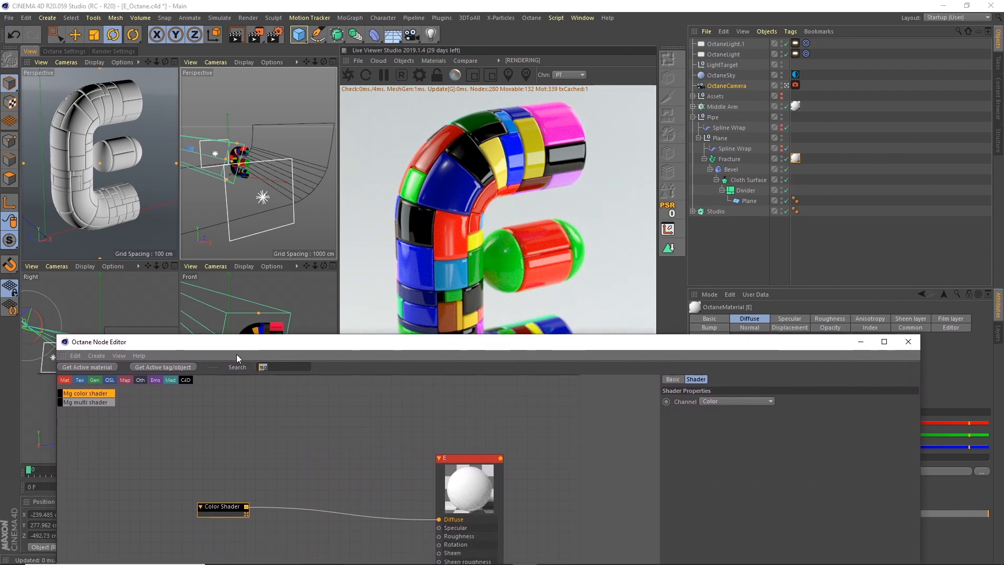
pyautogui.write('gradien')
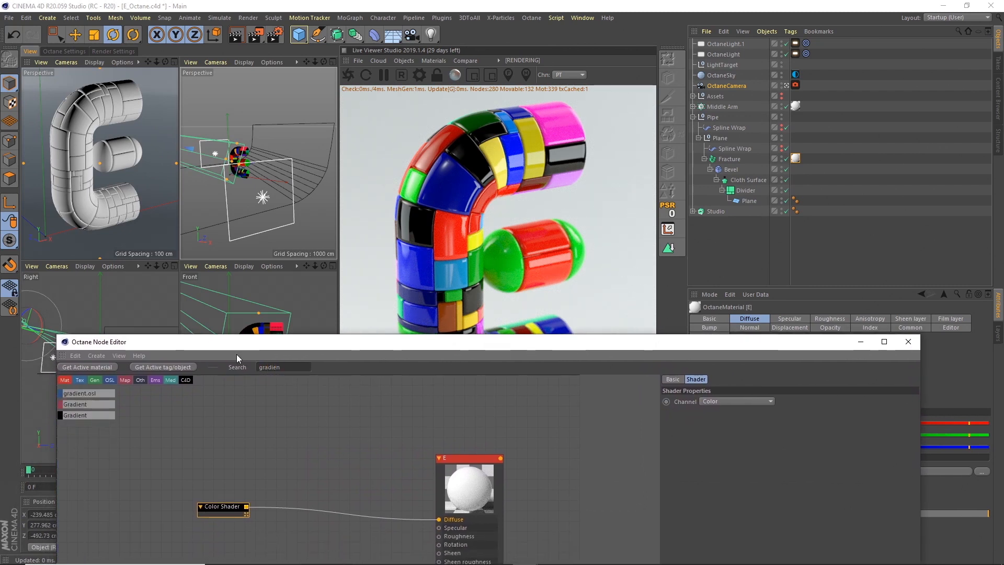
pyautogui.moveTo(177, 413); pyautogui.dragTo(324, 464)
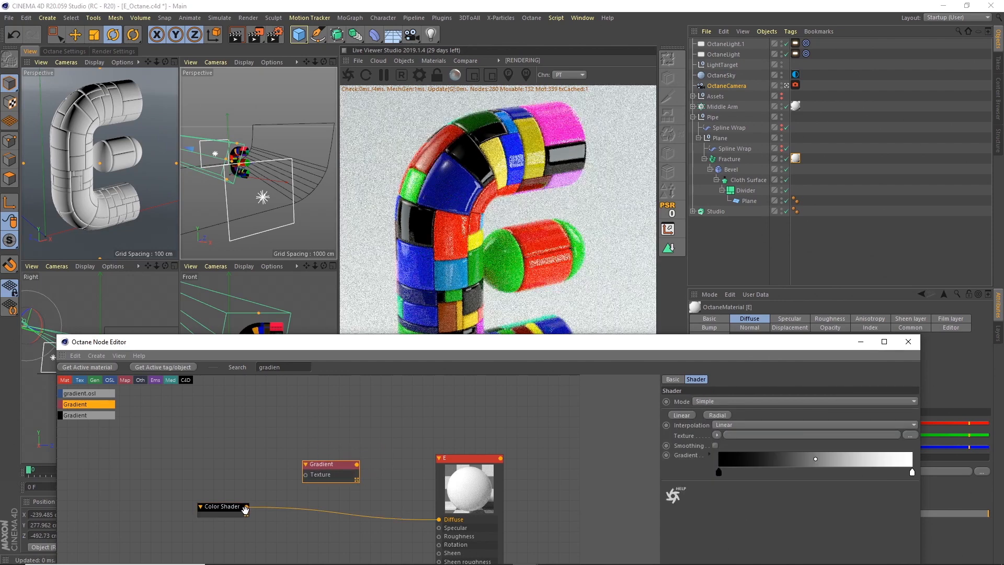
pyautogui.moveTo(246, 507); pyautogui.dragTo(306, 474)
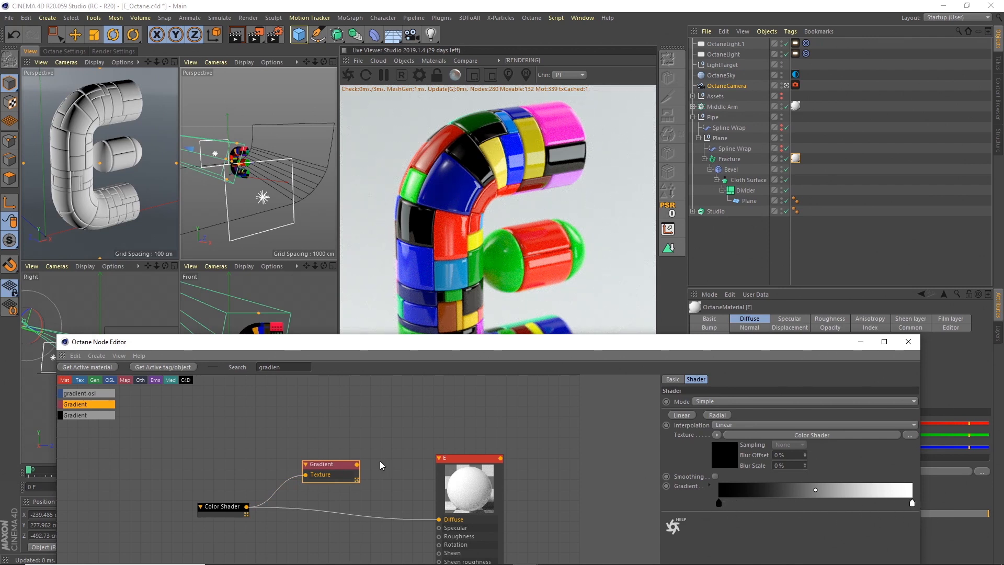
pyautogui.moveTo(357, 464); pyautogui.dragTo(438, 521)
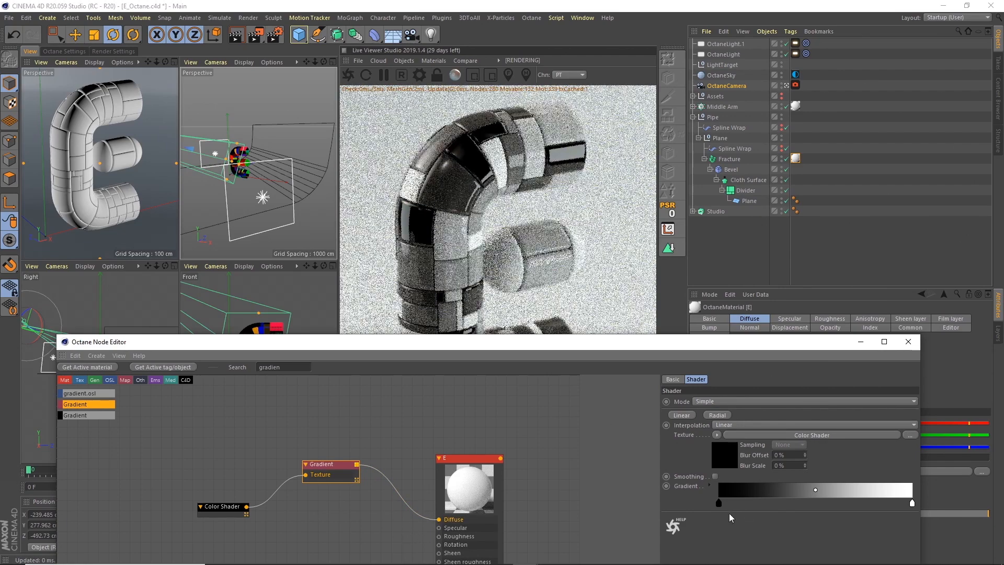
pyautogui.moveTo(237, 512)
pyautogui.mouseDown()
pyautogui.moveTo(238, 496)
pyautogui.moveTo(236, 513)
pyautogui.mouseUp()
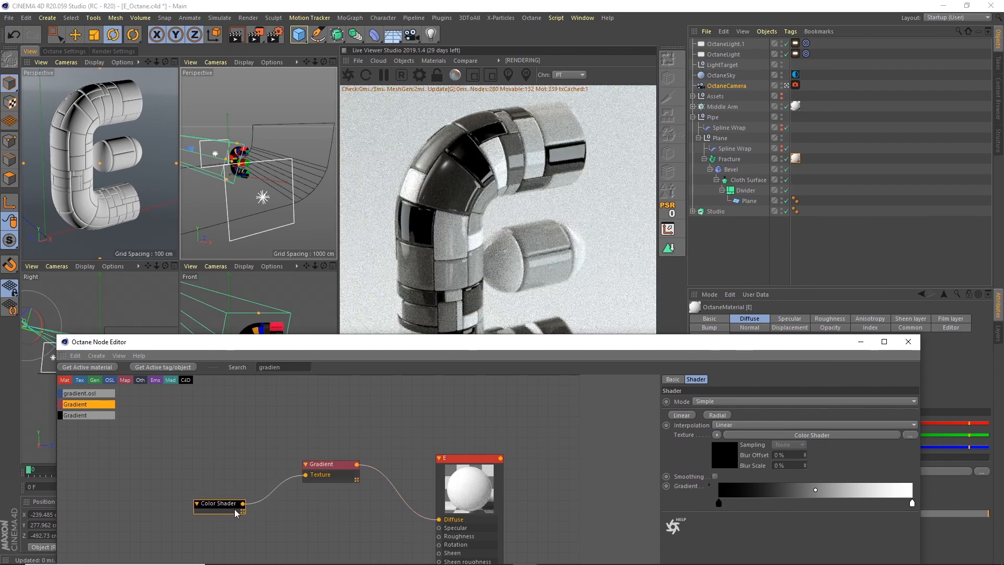
# Expand the Gradient node's gradient settings and look through the available gradient presets.
pyautogui.click(322, 466)
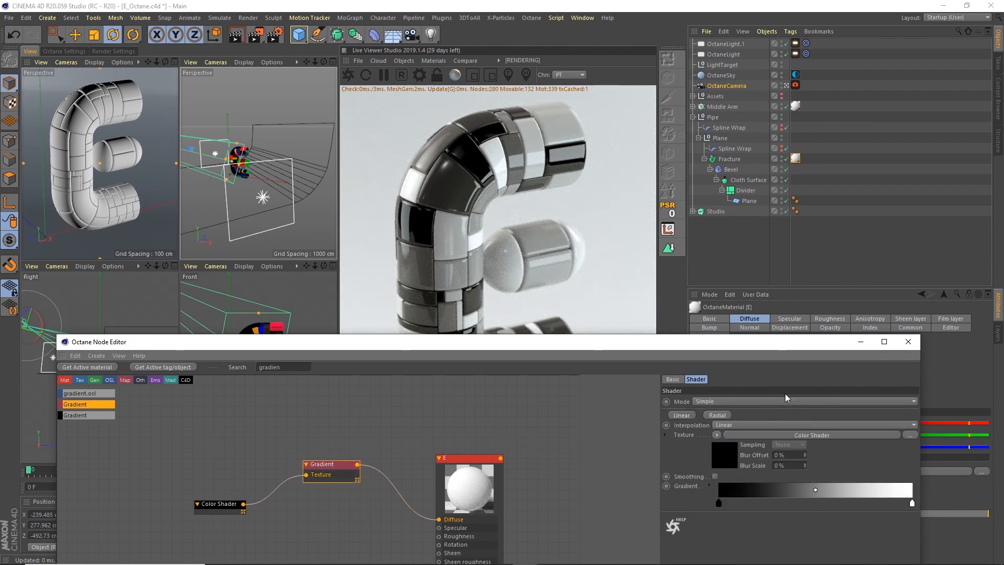
pyautogui.click(719, 504)
pyautogui.moveTo(729, 343); pyautogui.dragTo(658, 109)
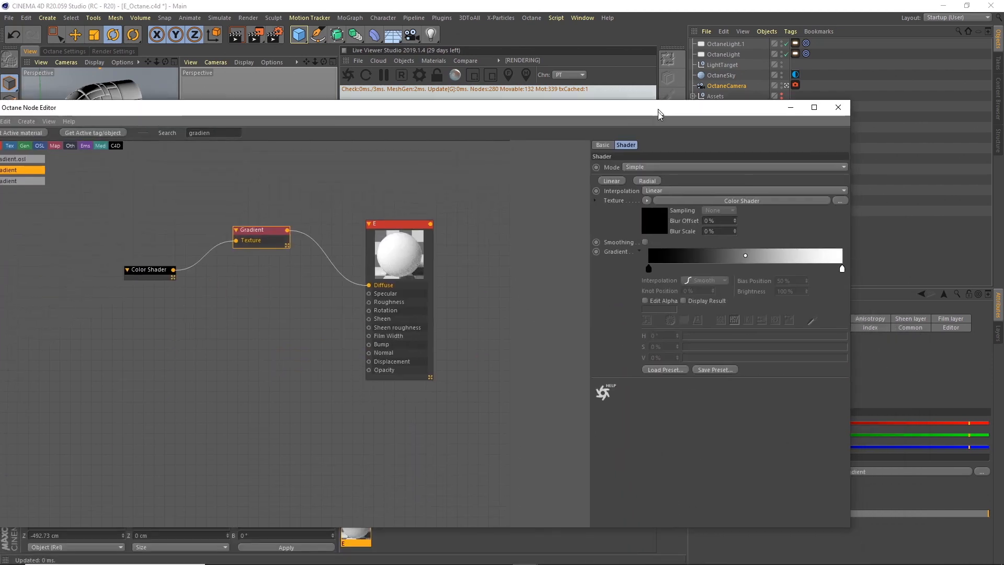
pyautogui.click(688, 368)
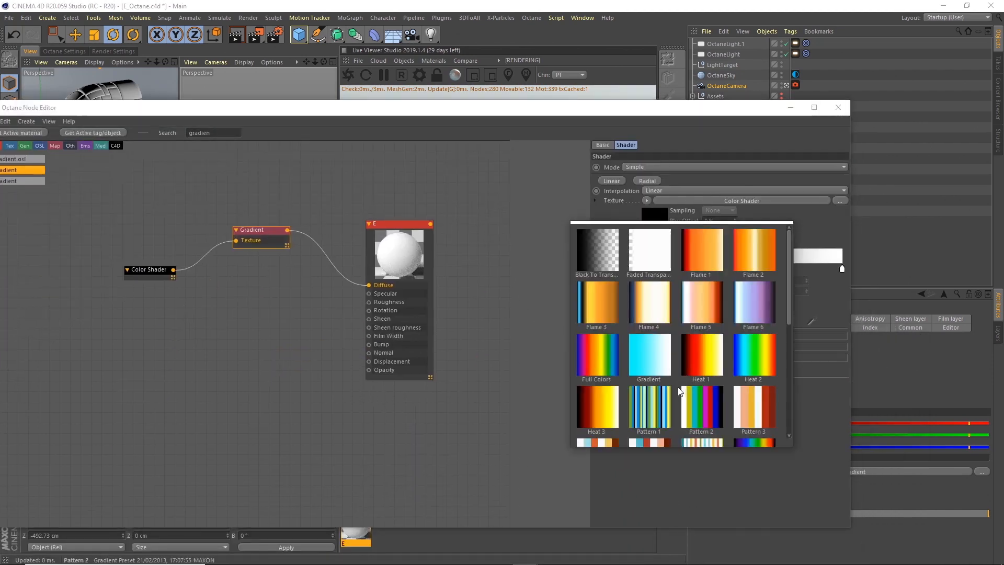
pyautogui.click(751, 492)
pyautogui.moveTo(710, 112); pyautogui.dragTo(491, 353)
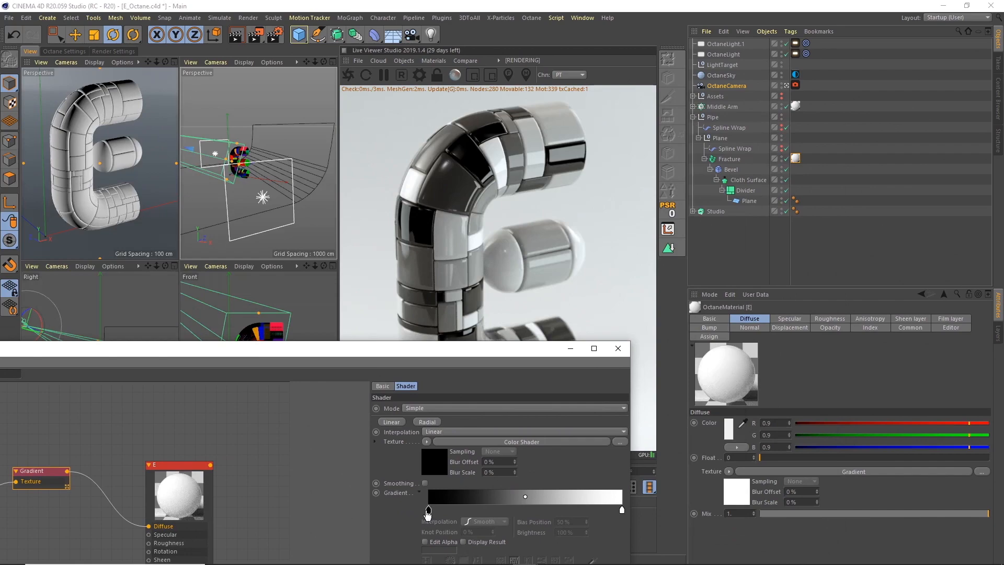
# Set the gradient's black starting knot to a teal with H 156°, S 50% and V 65%.
pyautogui.doubleClick(427, 512)
pyautogui.click(434, 518)
pyautogui.click(446, 528)
pyautogui.click(463, 539)
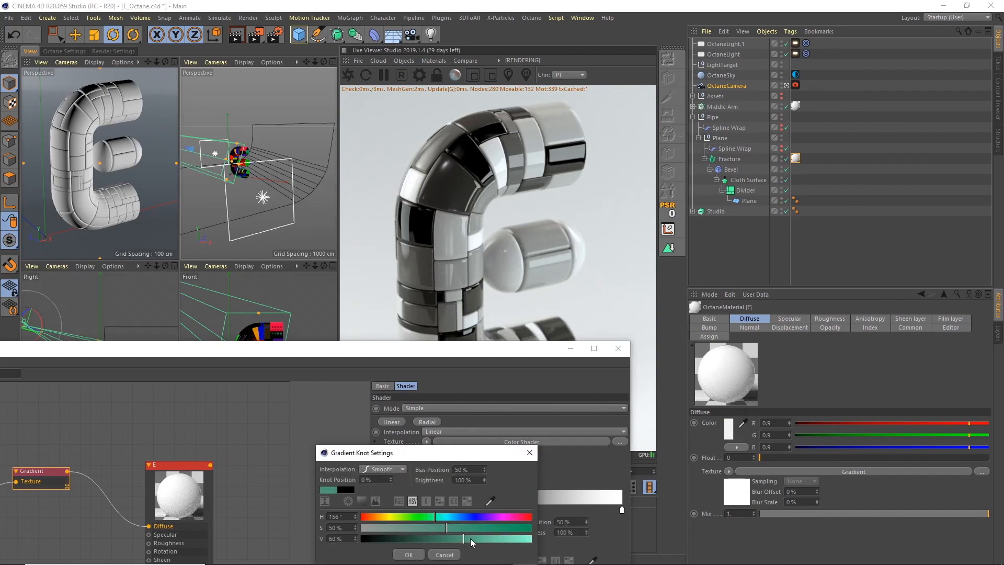
pyautogui.click(469, 538)
pyautogui.click(409, 554)
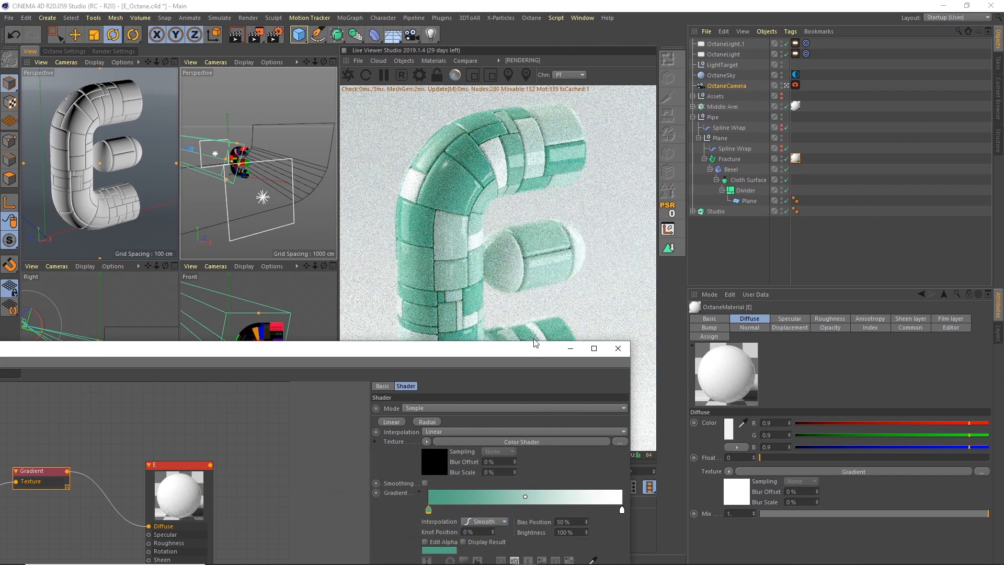
pyautogui.moveTo(535, 343); pyautogui.dragTo(445, 446)
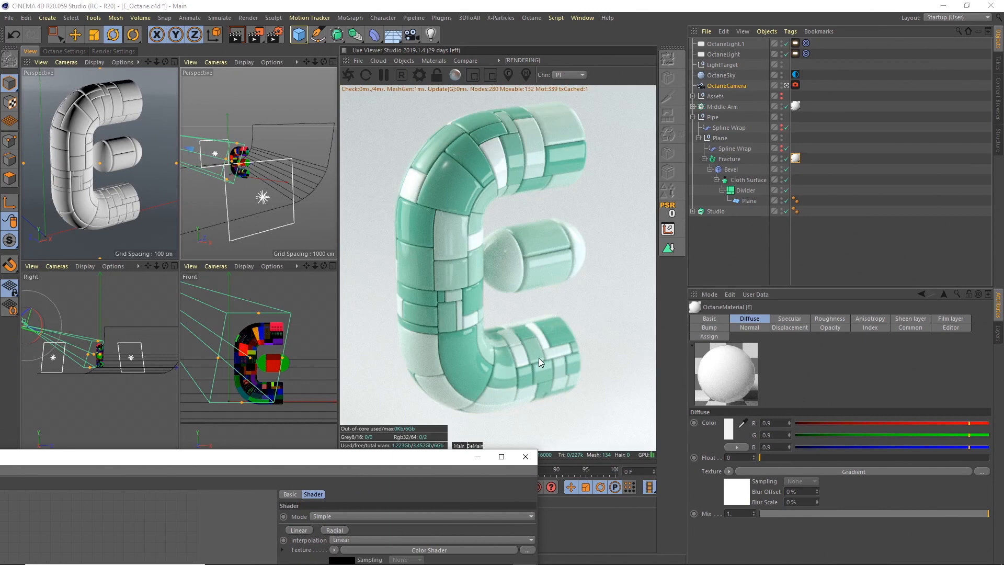
pyautogui.moveTo(411, 457); pyautogui.dragTo(375, 235)
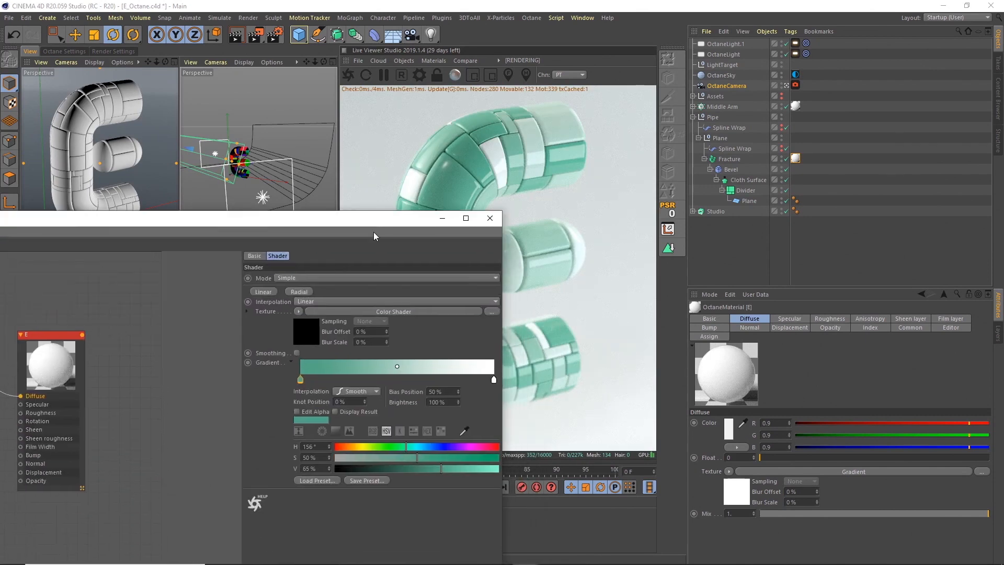
# Add a knot near the middle of the gradient at about 46% and set its hue to a blue of 209°.
pyautogui.moveTo(384, 381); pyautogui.dragTo(390, 381)
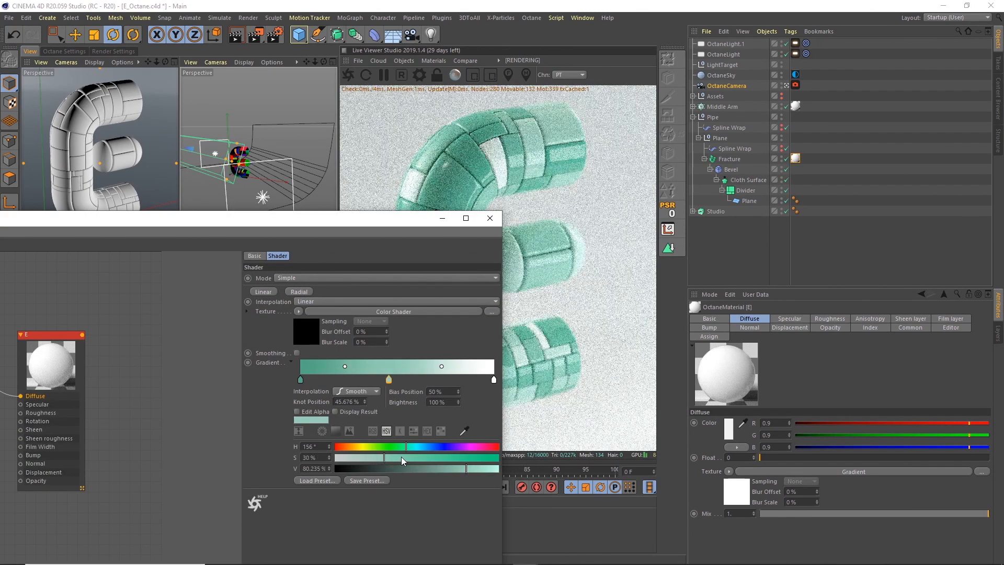
pyautogui.moveTo(422, 444); pyautogui.dragTo(429, 444)
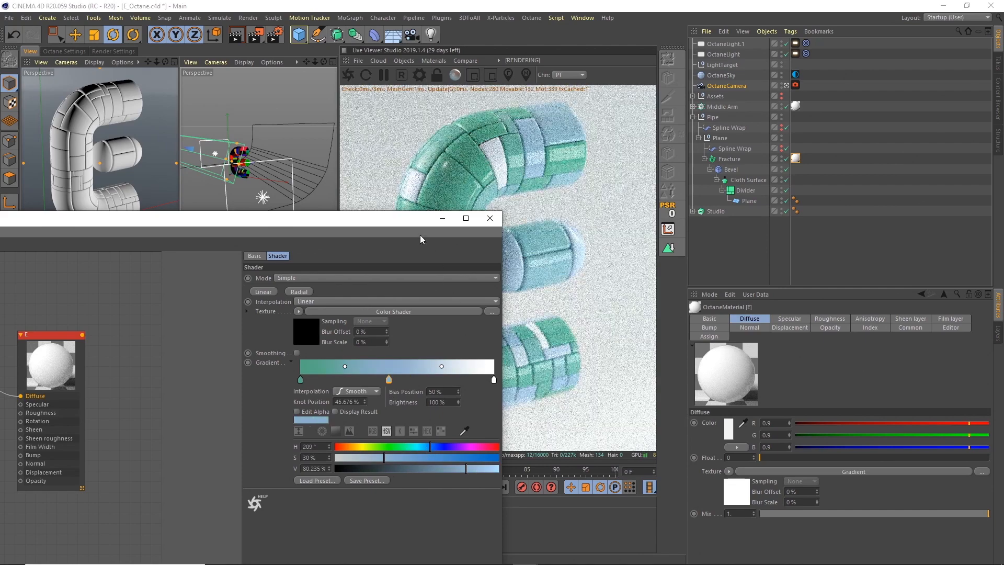
pyautogui.moveTo(407, 224); pyautogui.dragTo(336, 246)
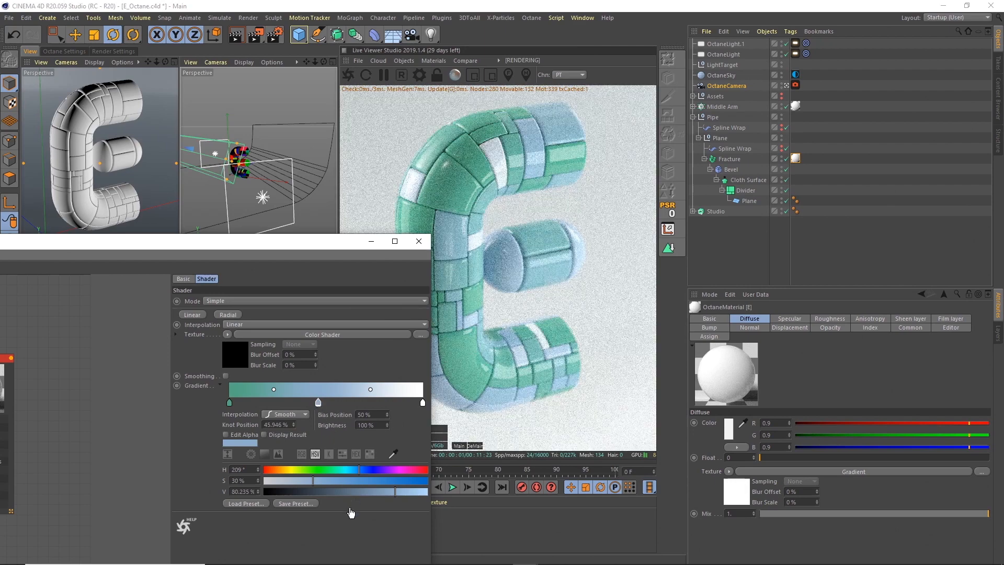
# Remove the blue middle knot from the gradient.
pyautogui.moveTo(317, 404); pyautogui.dragTo(318, 404)
pyautogui.rightClick(318, 404)
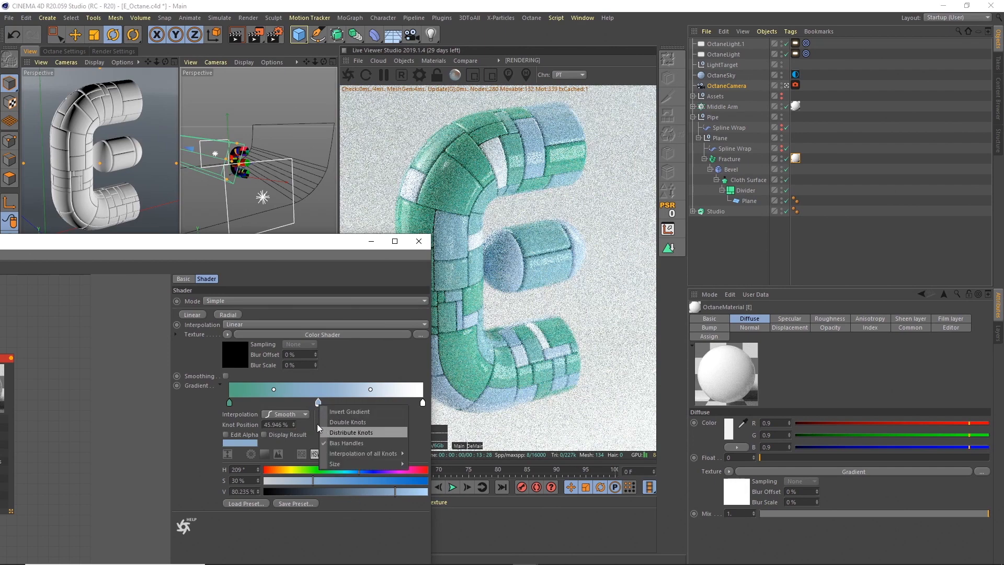
pyautogui.click(312, 402)
pyautogui.press('Delete')
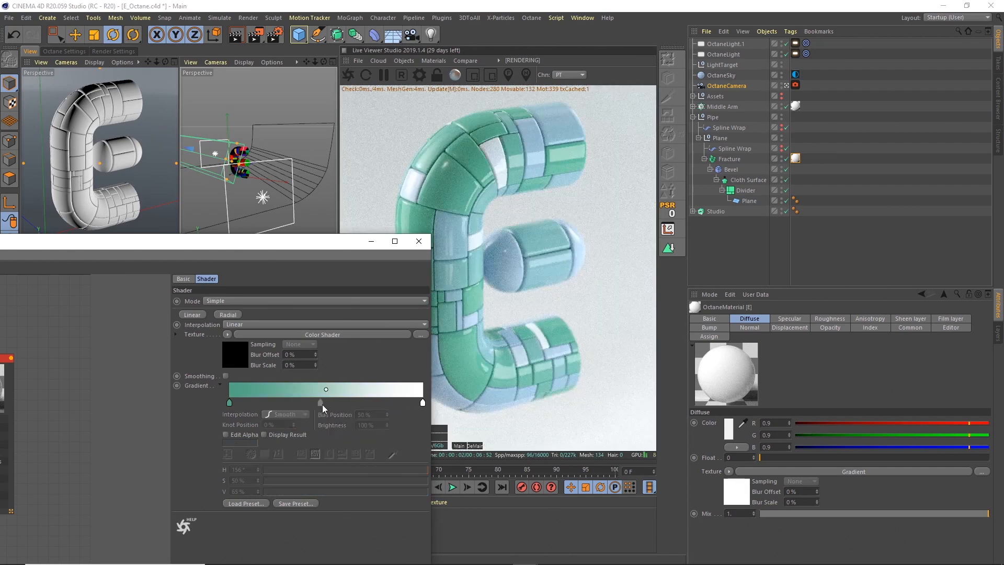
pyautogui.moveTo(340, 240); pyautogui.dragTo(314, 244)
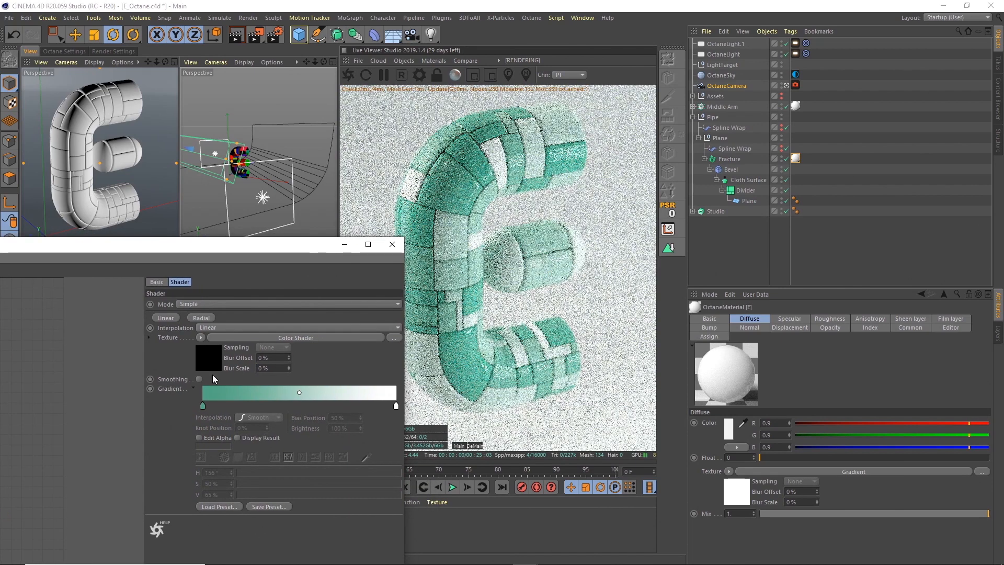
# Set the gradient's starting knot to a dark green with H 103°, S 100% and V 56%.
pyautogui.doubleClick(203, 406)
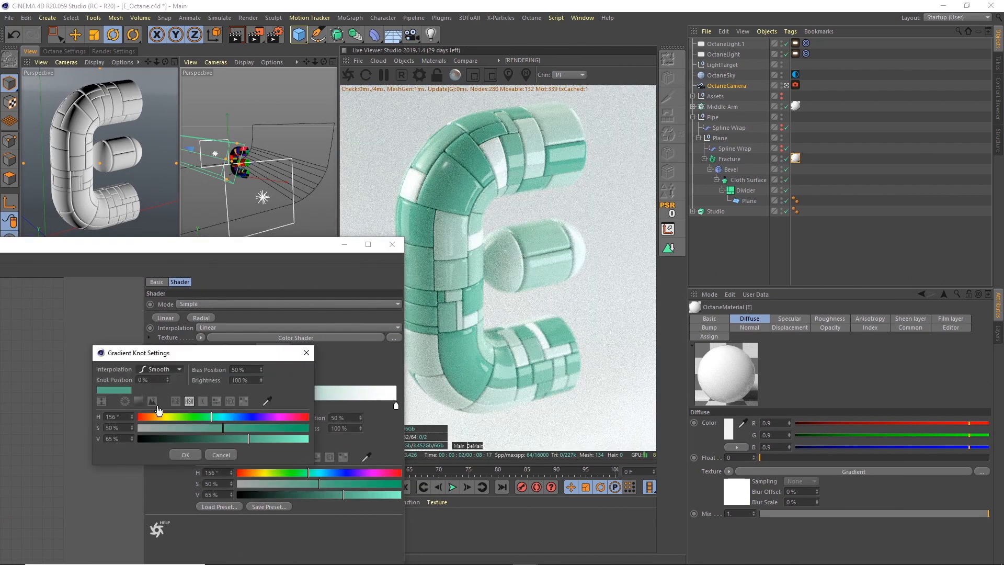
pyautogui.click(127, 417)
pyautogui.write('10')
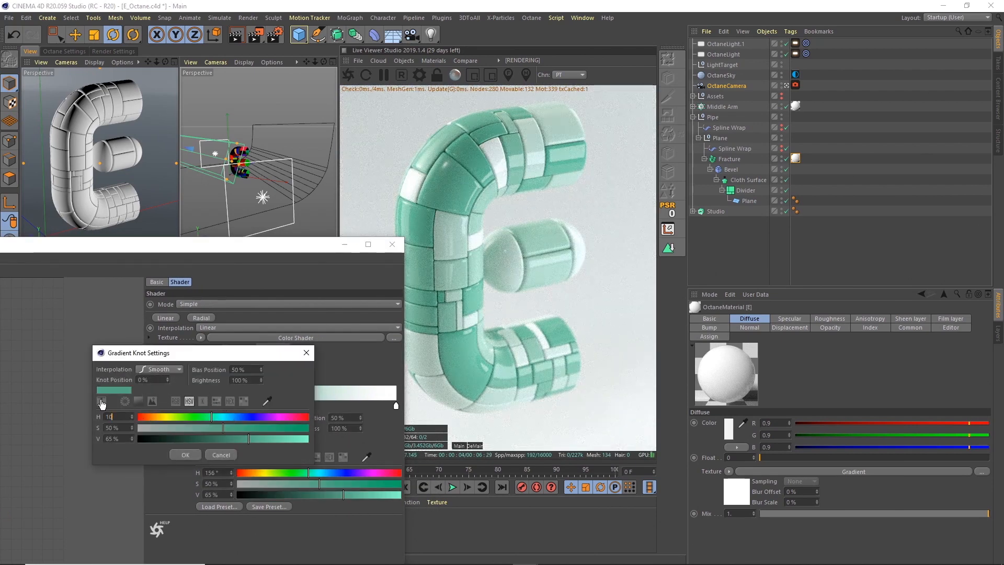
pyautogui.write('100')
pyautogui.press('Tab')
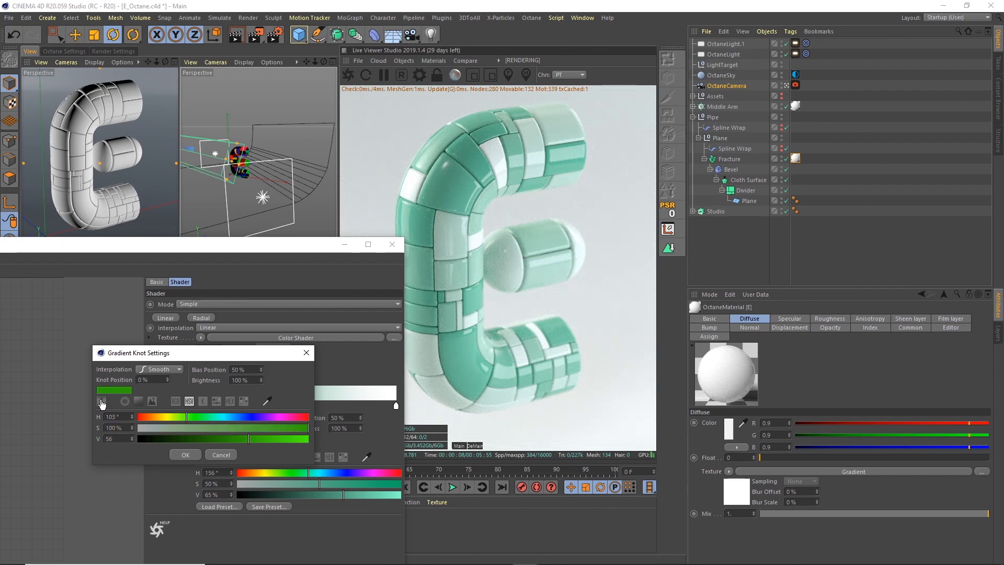
pyautogui.click(193, 455)
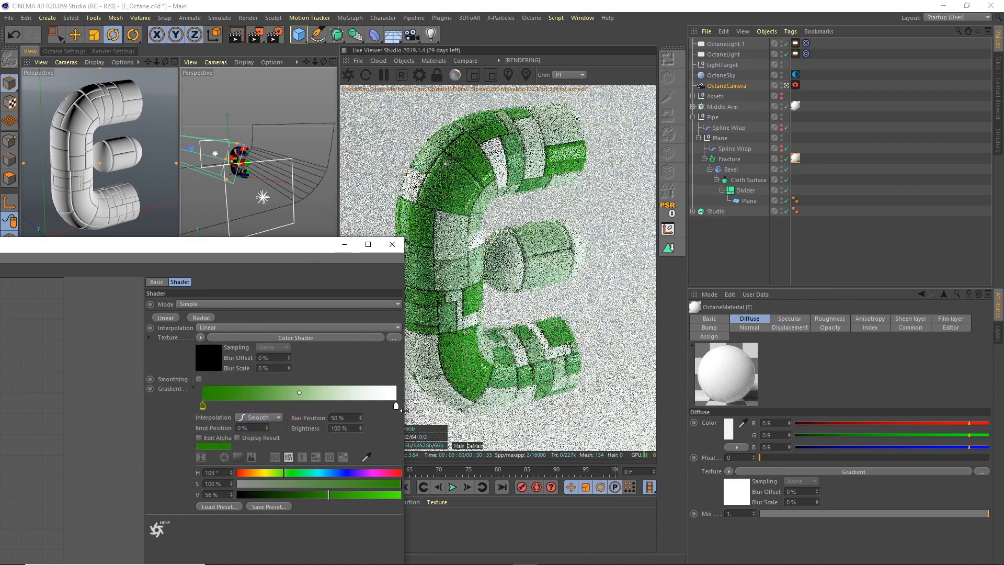
# Set the gradient's white end knot to a light green with H 92°, S 55% and V 100%.
pyautogui.doubleClick(396, 406)
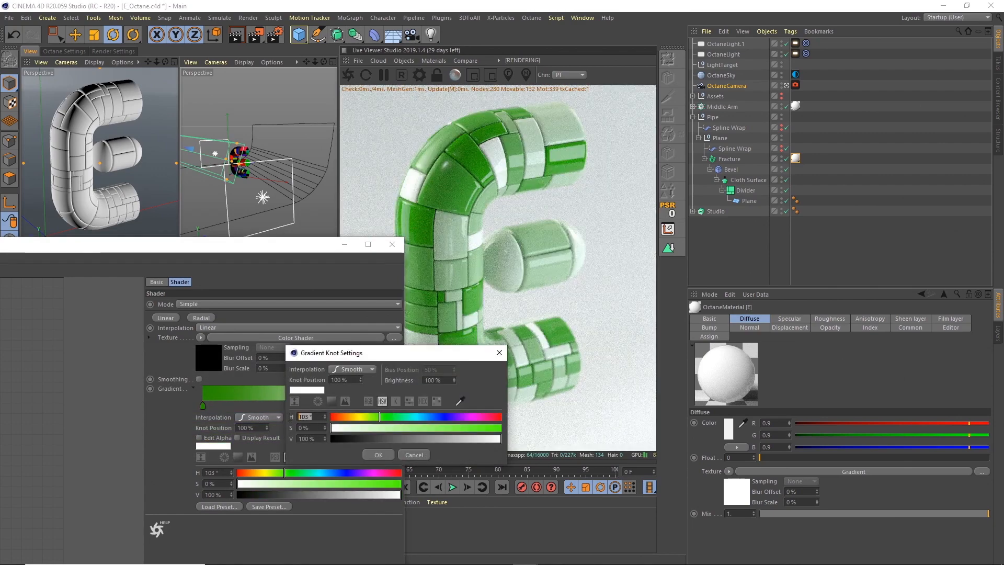
pyautogui.write('92')
pyautogui.press('Tab')
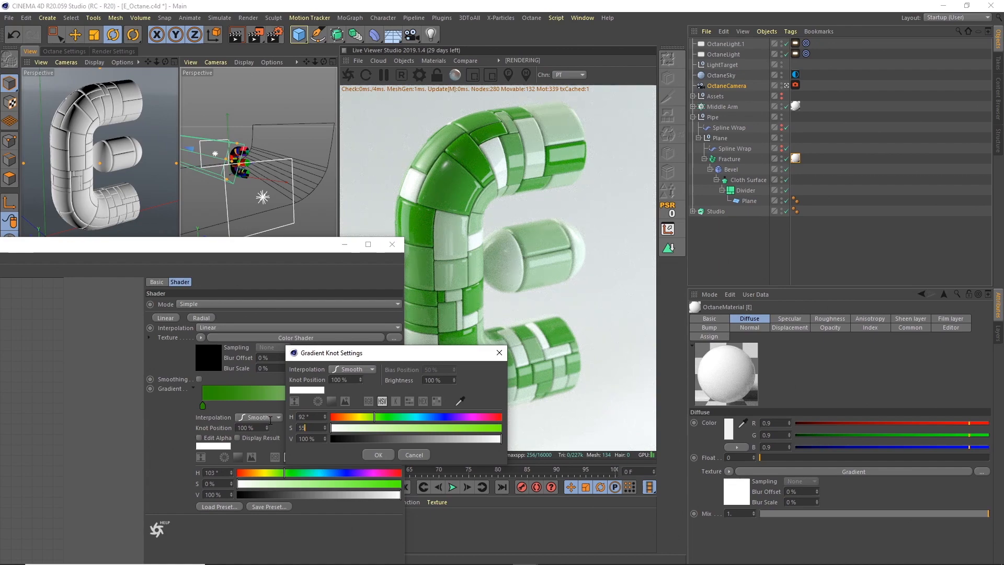
pyautogui.press('Tab')
pyautogui.write('100')
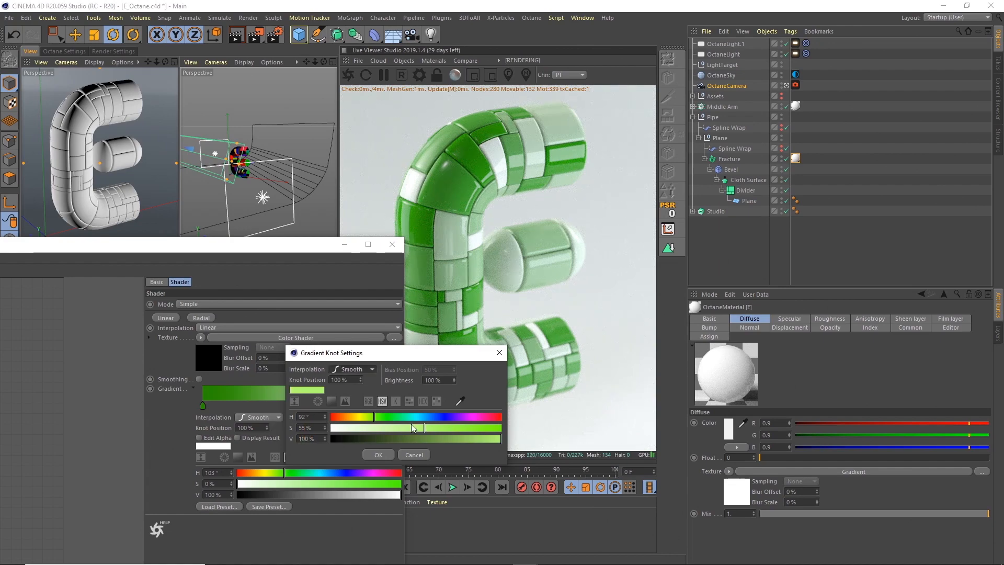
pyautogui.click(378, 454)
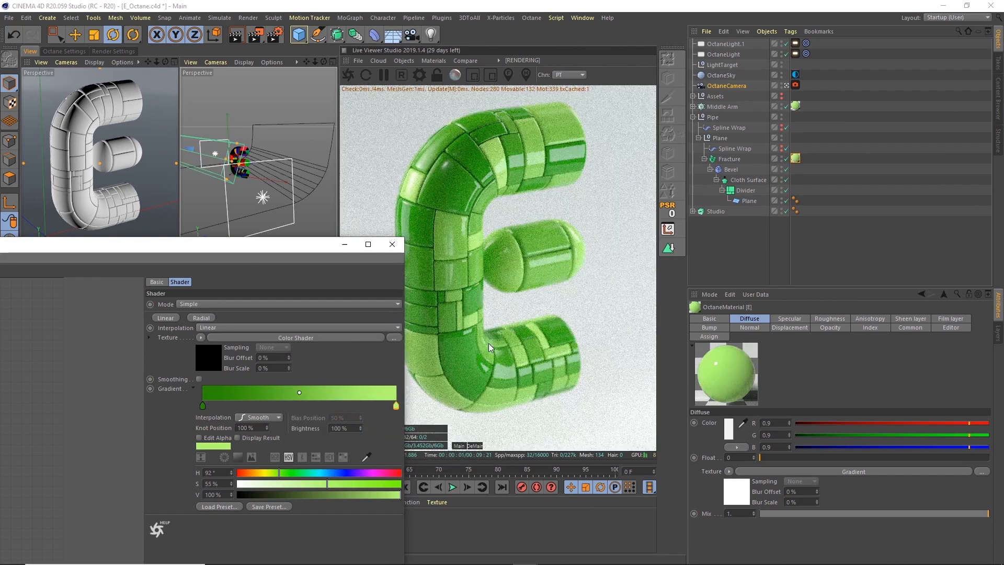
pyautogui.moveTo(291, 243); pyautogui.dragTo(248, 175)
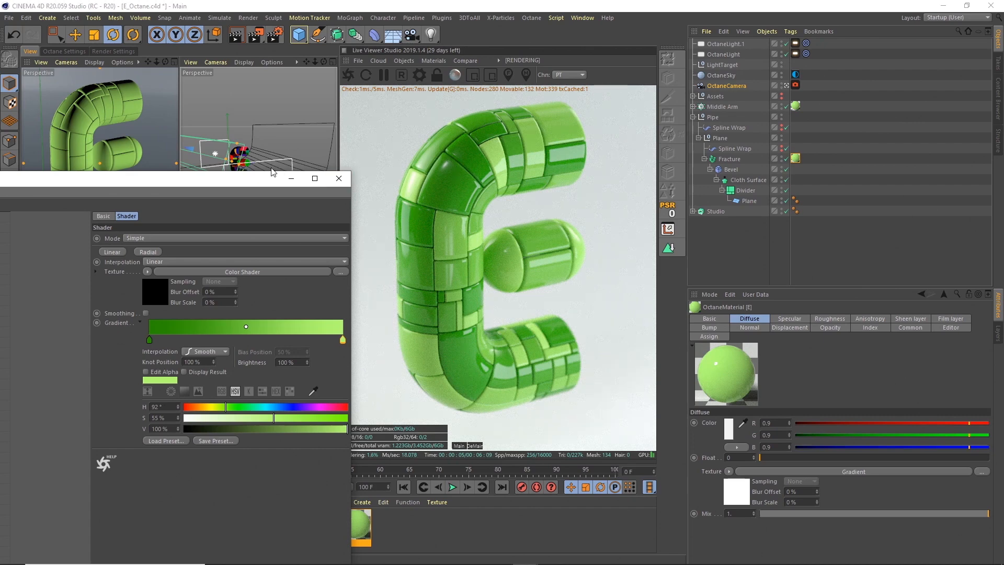
# Add an image texture node to the green E material's node graph and connect it to the Roughness input.
pyautogui.moveTo(230, 183); pyautogui.dragTo(693, 139)
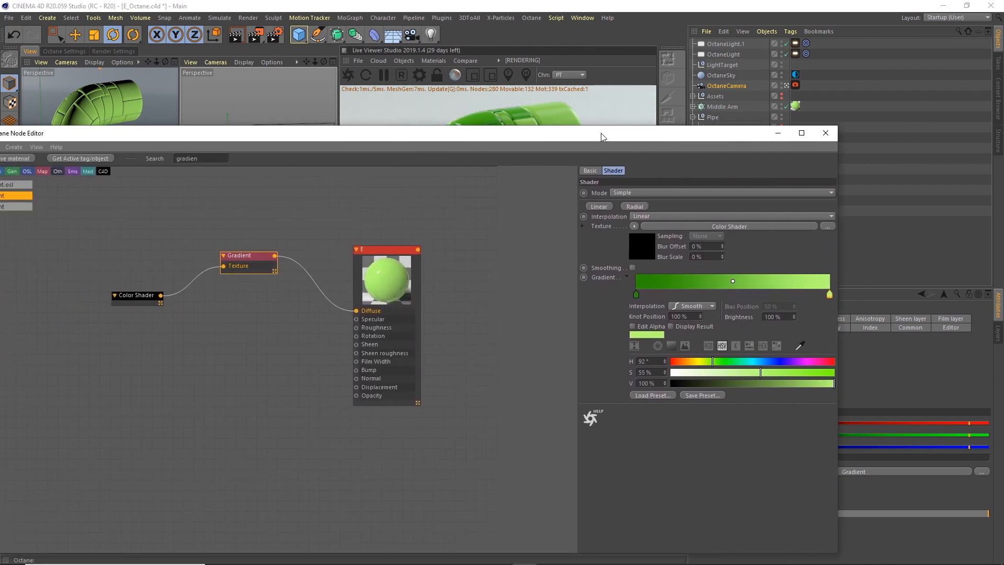
pyautogui.moveTo(600, 133); pyautogui.dragTo(635, 165)
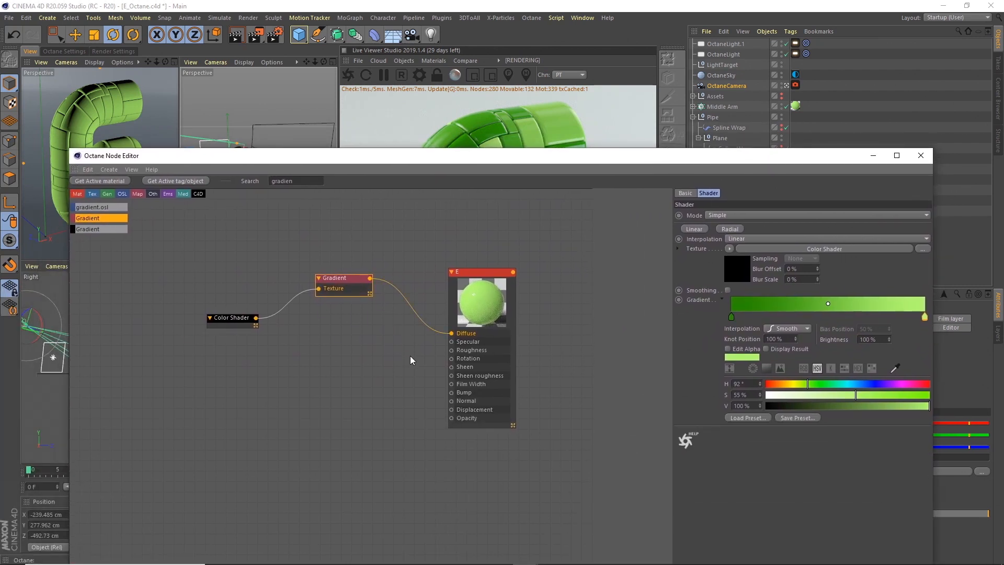
pyautogui.doubleClick(304, 182)
pyautogui.write('image')
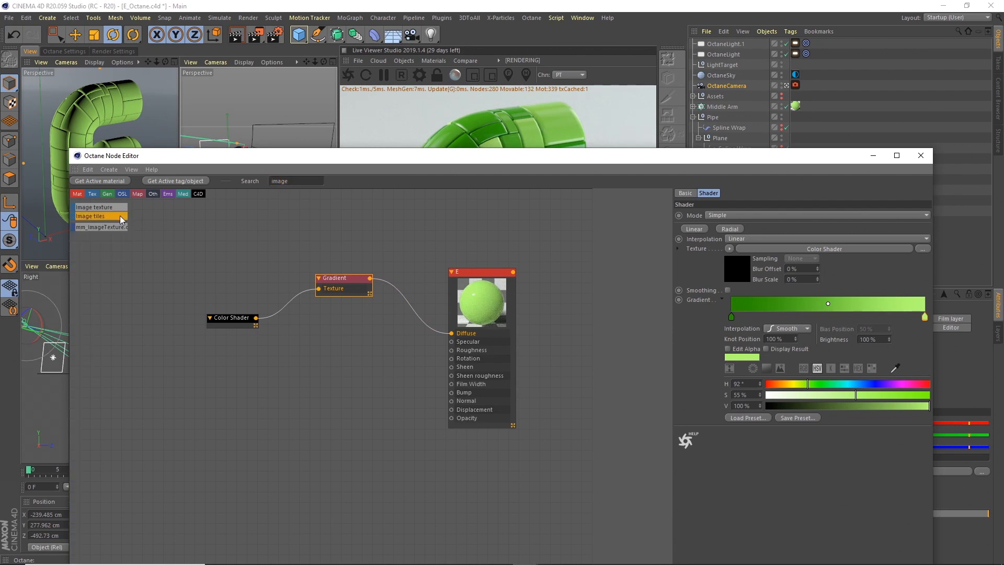
pyautogui.moveTo(341, 397); pyautogui.dragTo(452, 350)
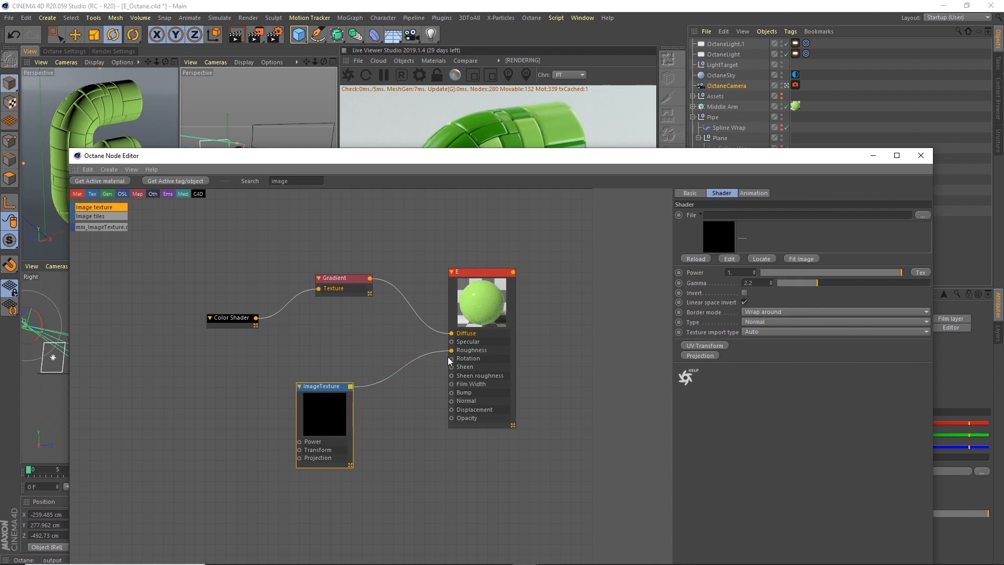
pyautogui.moveTo(325, 390); pyautogui.dragTo(311, 383)
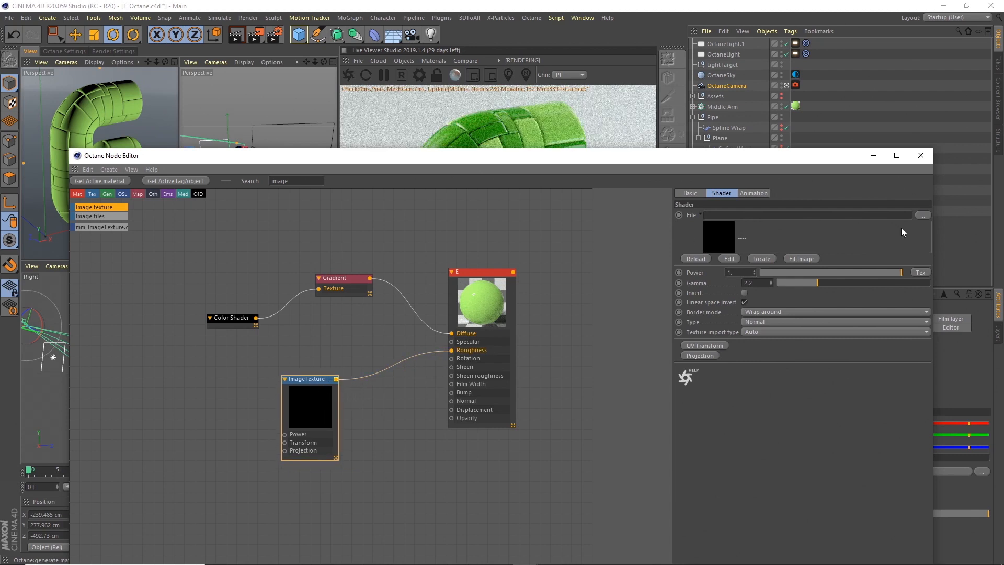
# Load the BW10 grunge image into the roughness image texture and copy it to the project location.
pyautogui.click(922, 215)
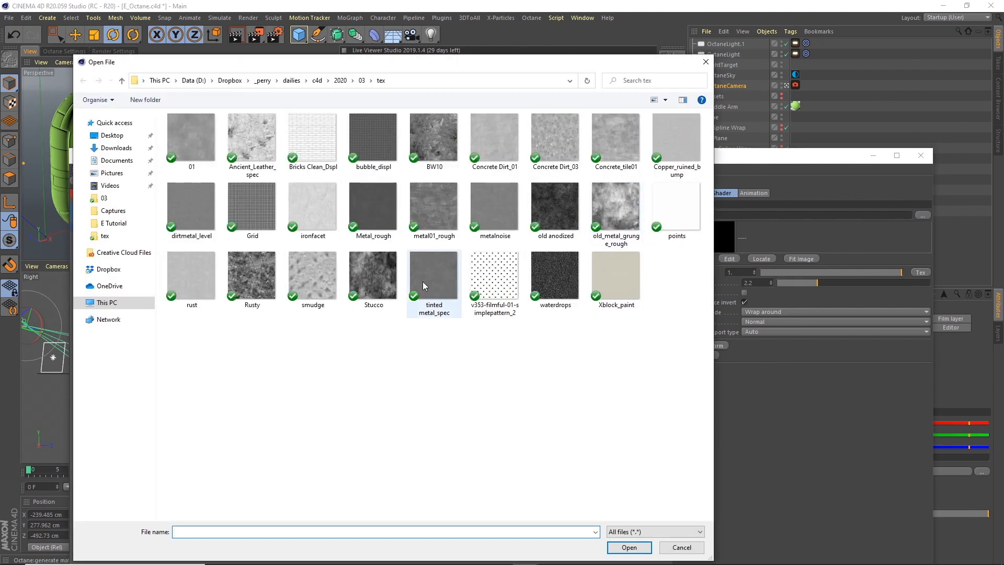
pyautogui.click(435, 146)
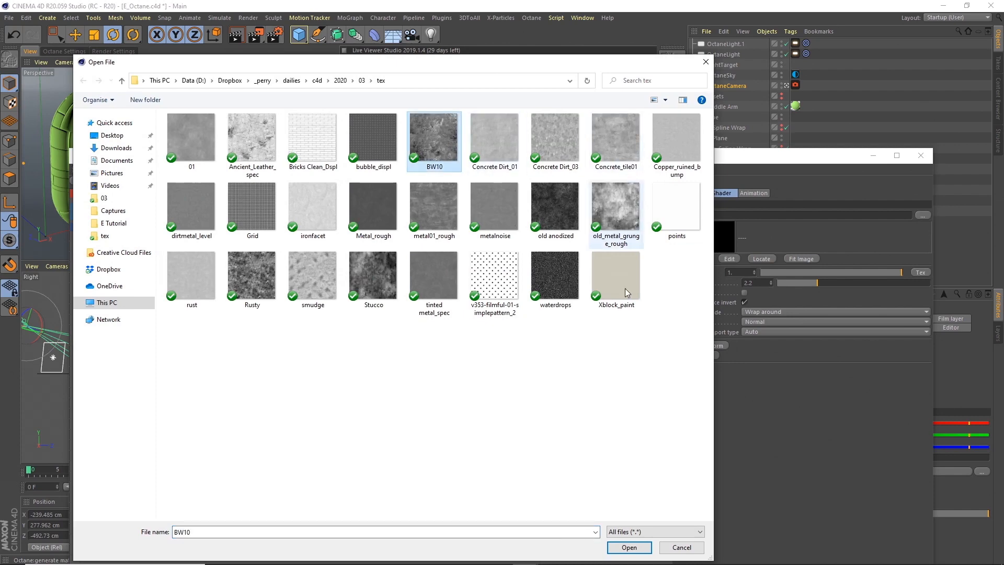
pyautogui.click(627, 547)
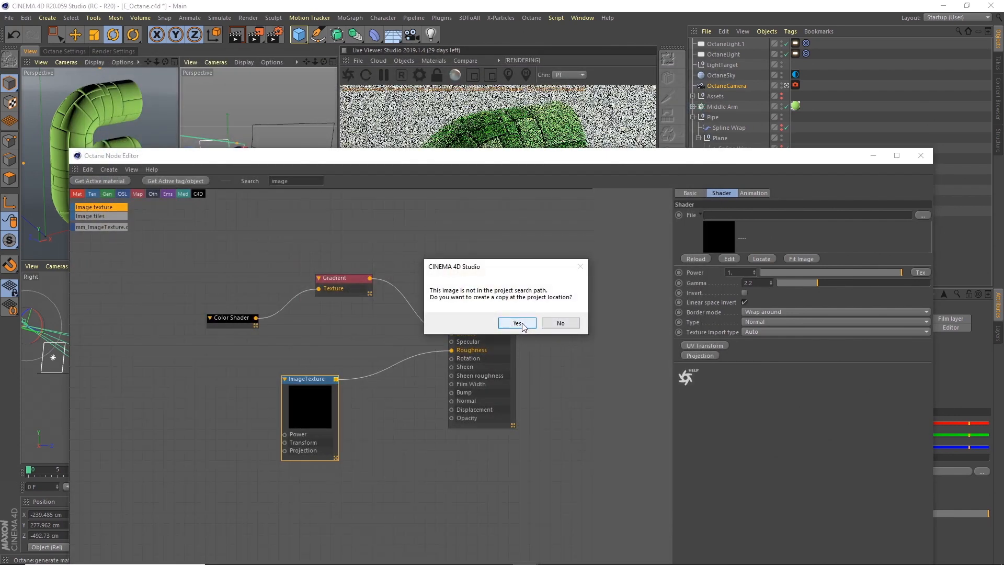
pyautogui.click(517, 323)
# Check the textured roughness in the live render, close the node editor and save the project.
pyautogui.moveTo(733, 156); pyautogui.dragTo(441, 335)
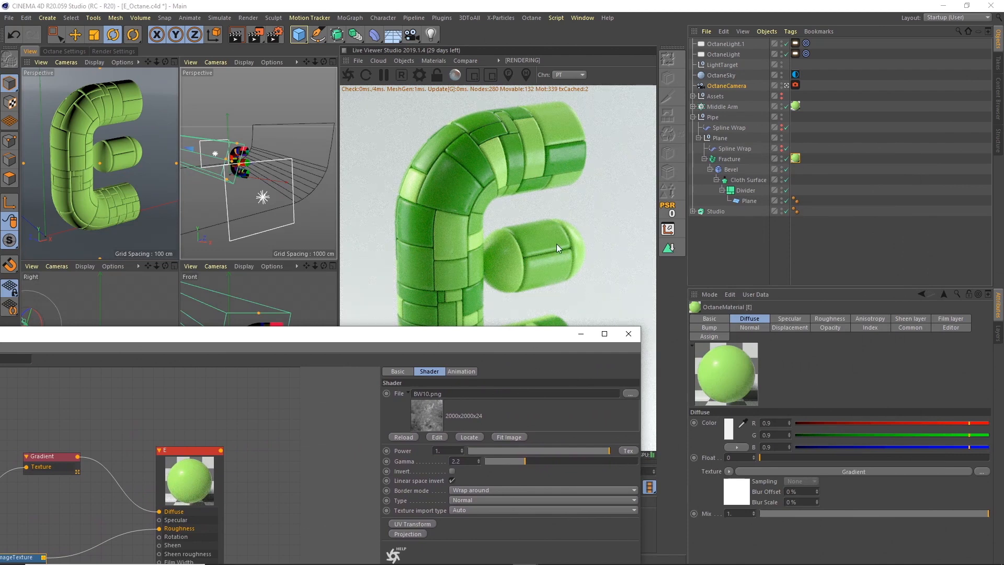
pyautogui.moveTo(492, 338); pyautogui.dragTo(598, 135)
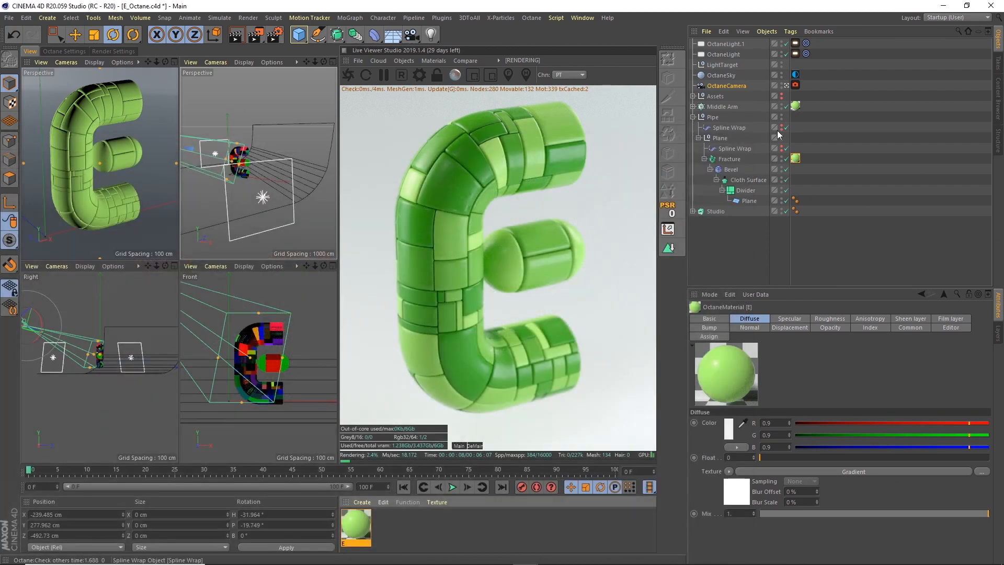
pyautogui.click(732, 134)
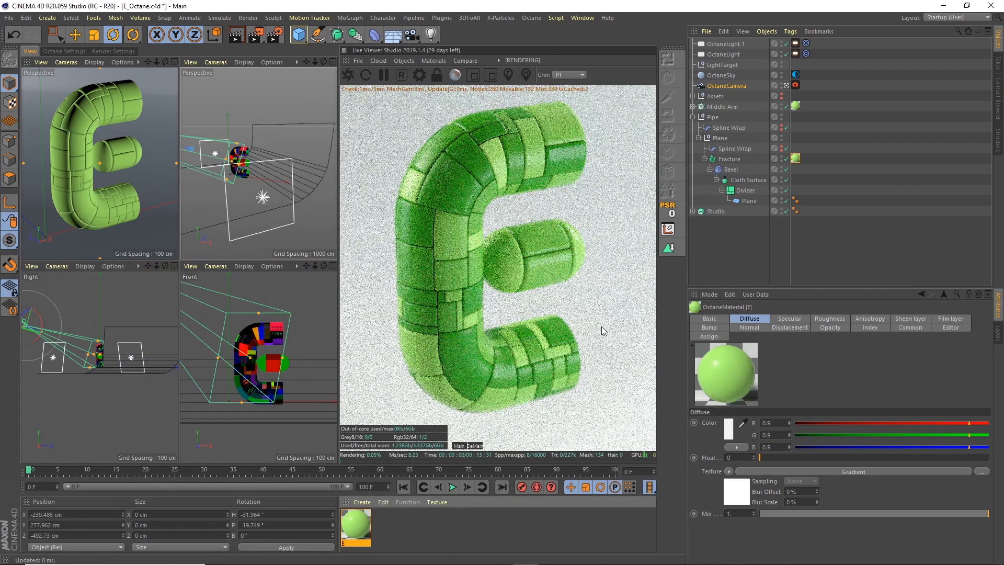
pyautogui.click(599, 334)
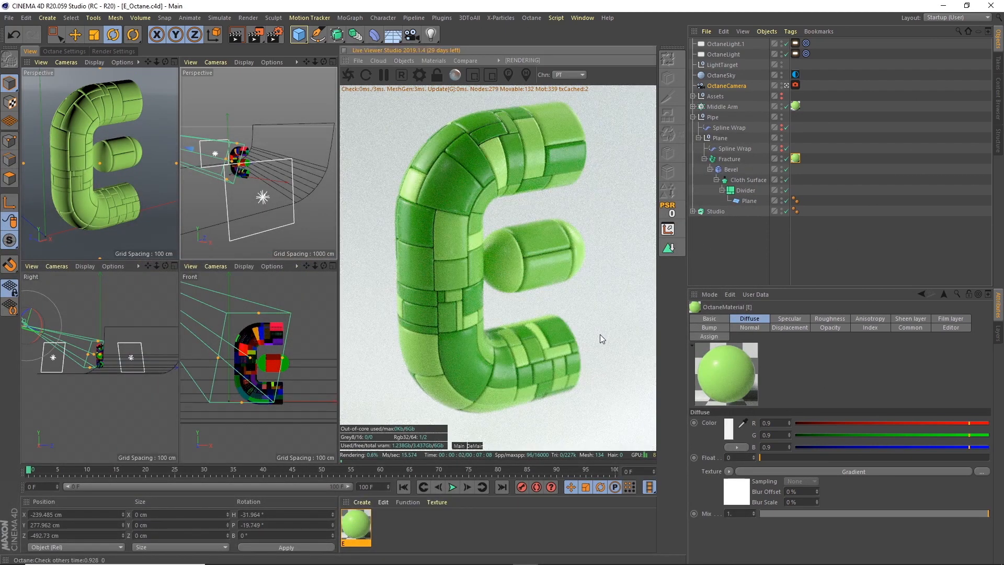
pyautogui.hotkey('ctrl', 's')
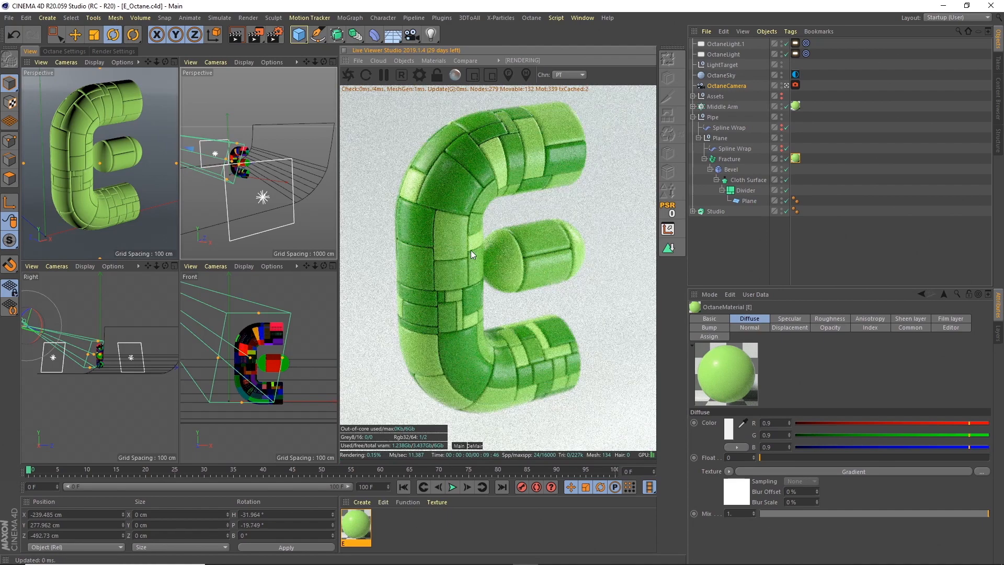
# Create an Octane Glossy material, apply it to the Studio object and rename the material Studio.
pyautogui.click(422, 59)
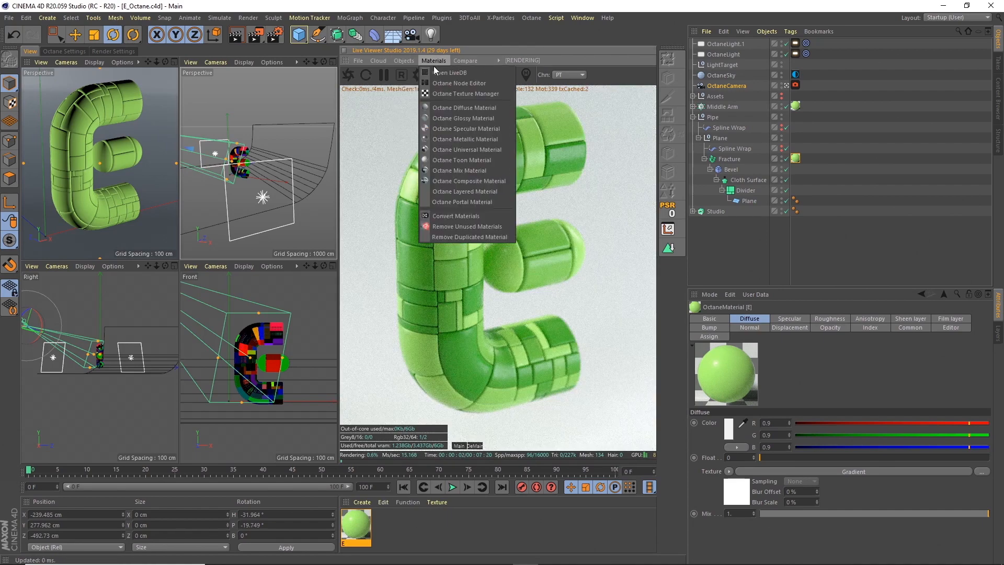
pyautogui.click(457, 117)
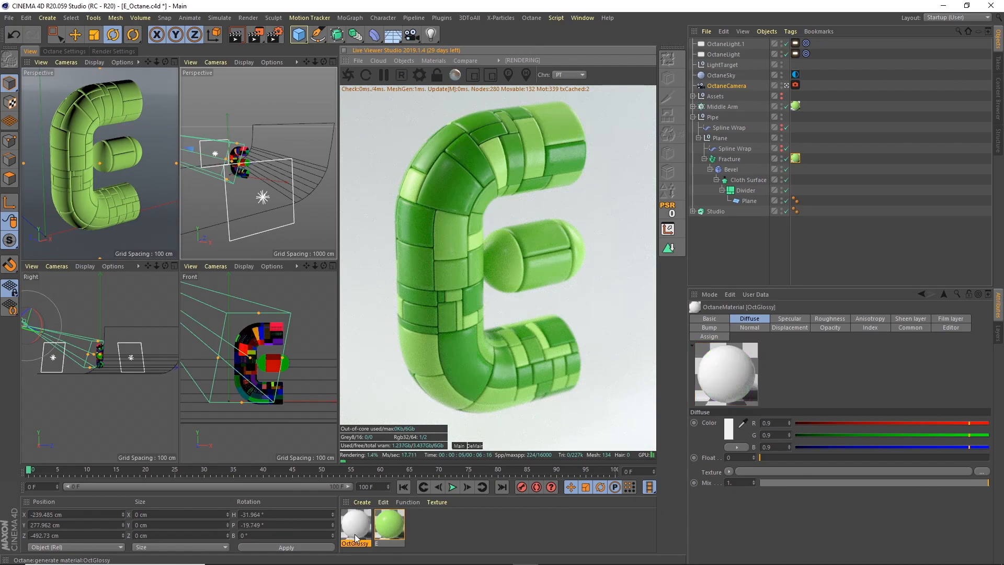
pyautogui.moveTo(364, 526); pyautogui.dragTo(720, 213)
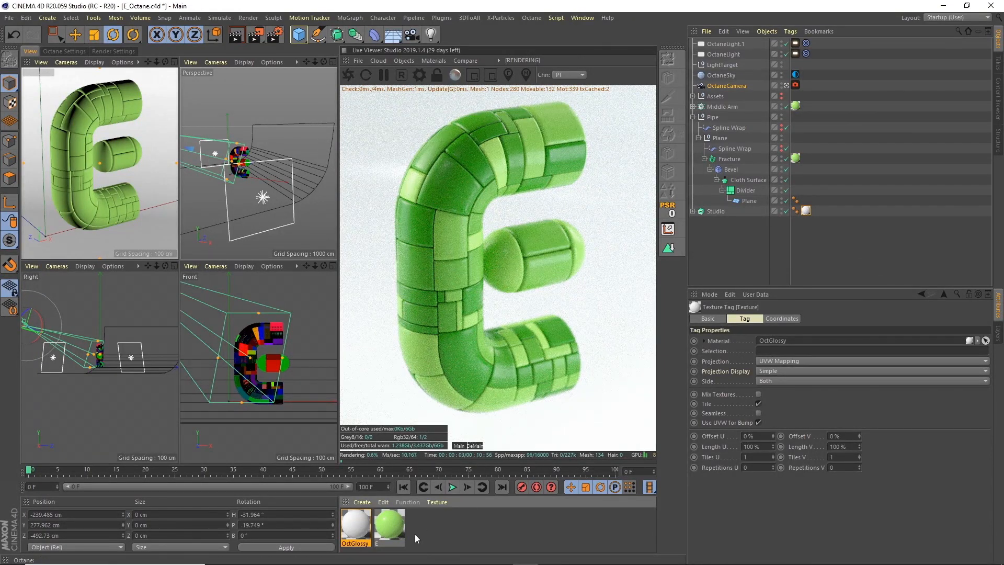
pyautogui.doubleClick(356, 526)
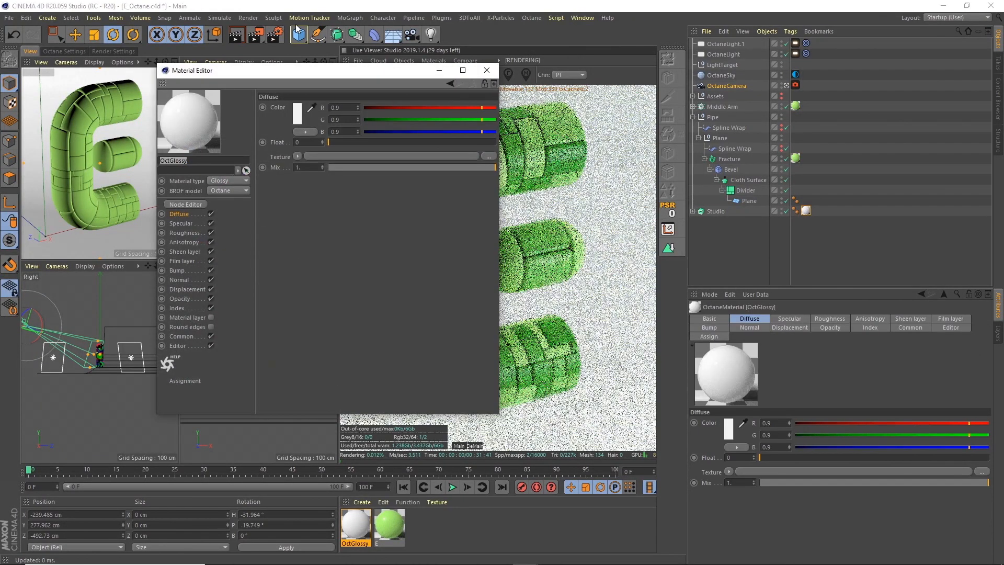
pyautogui.write('Studio')
pyautogui.press('Return')
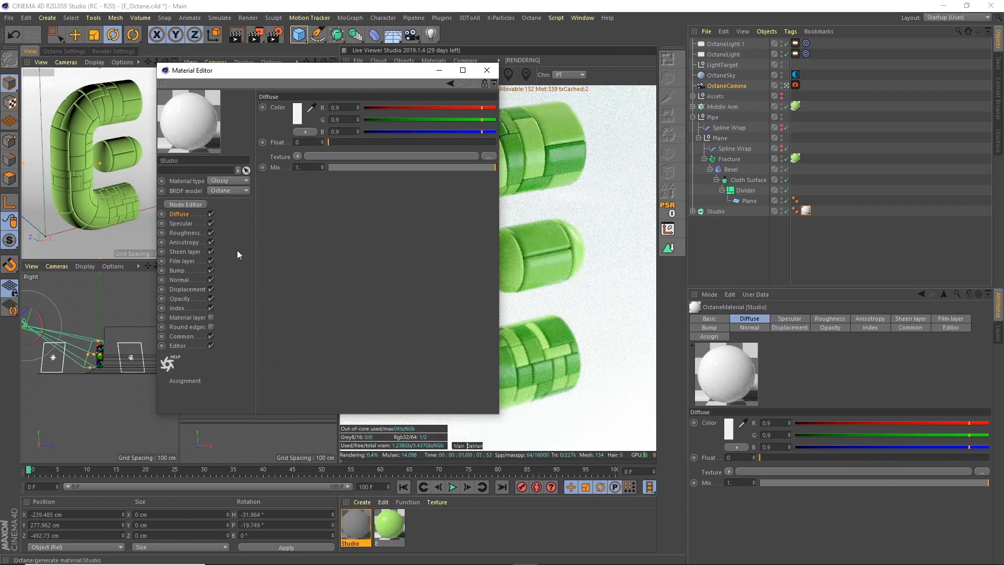
# Set the Studio material's diffuse colour to a pale yellow with H 58°, S 48% and V 96%.
pyautogui.click(297, 113)
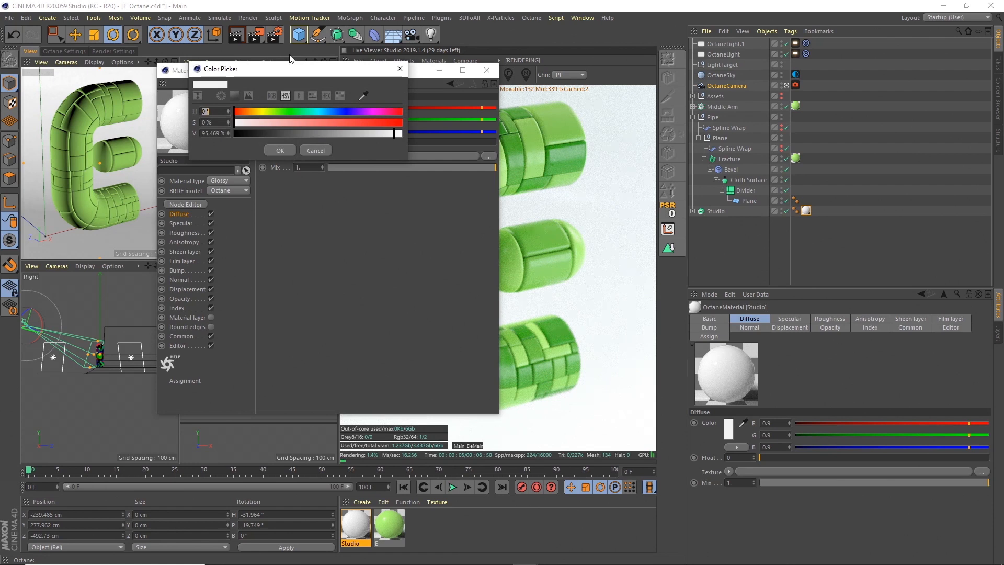
pyautogui.write('58')
pyautogui.press('Tab')
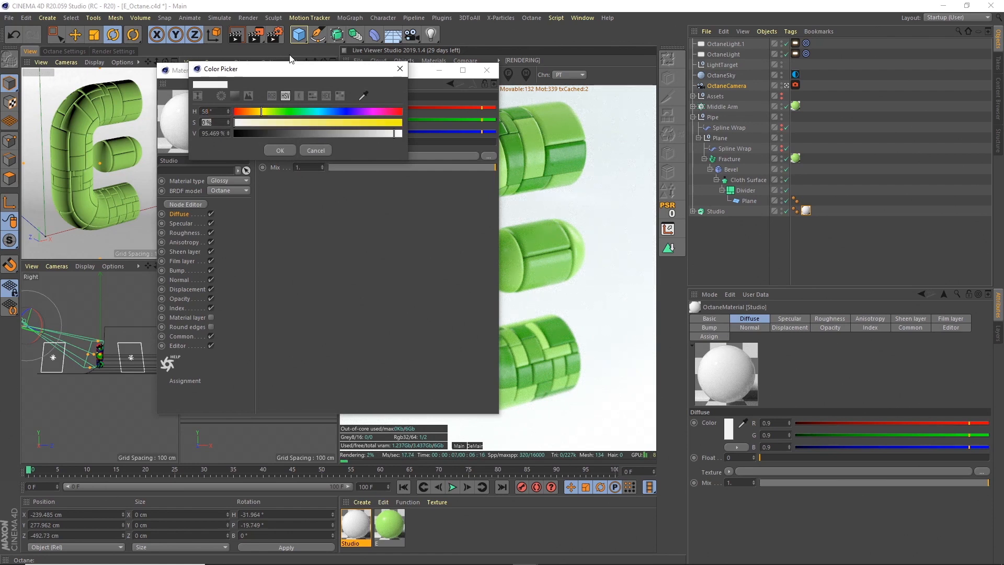
pyautogui.write('48')
pyautogui.press('Tab')
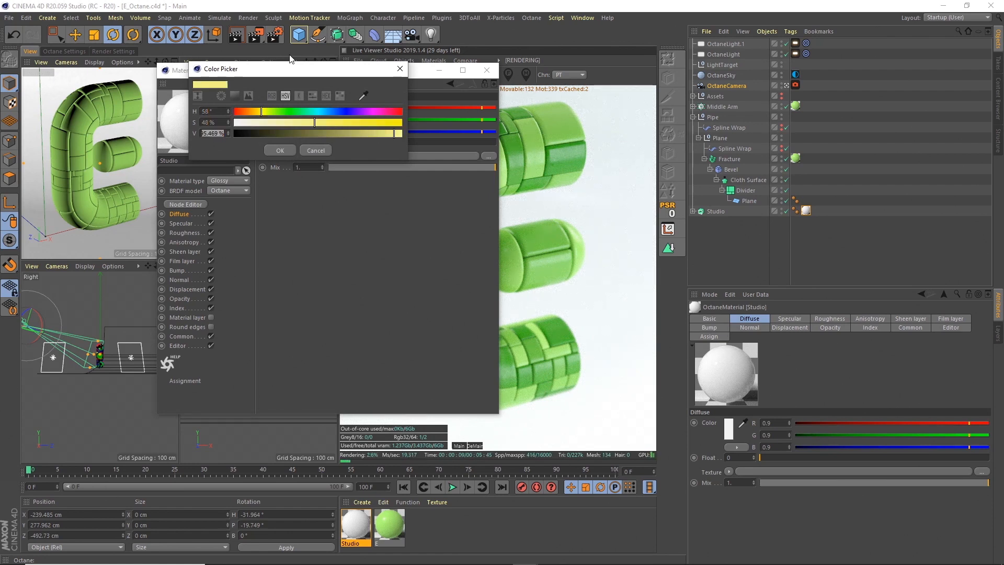
pyautogui.write('96')
pyautogui.press('Tab')
pyautogui.click(280, 150)
pyautogui.click(487, 70)
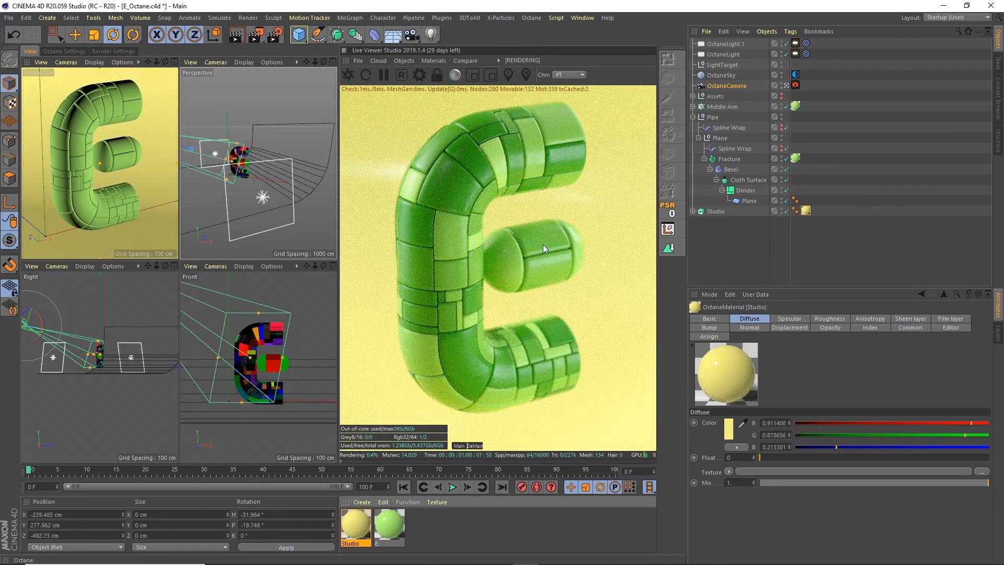
# Set the Studio material's roughness float to 0.2.
pyautogui.doubleClick(355, 525)
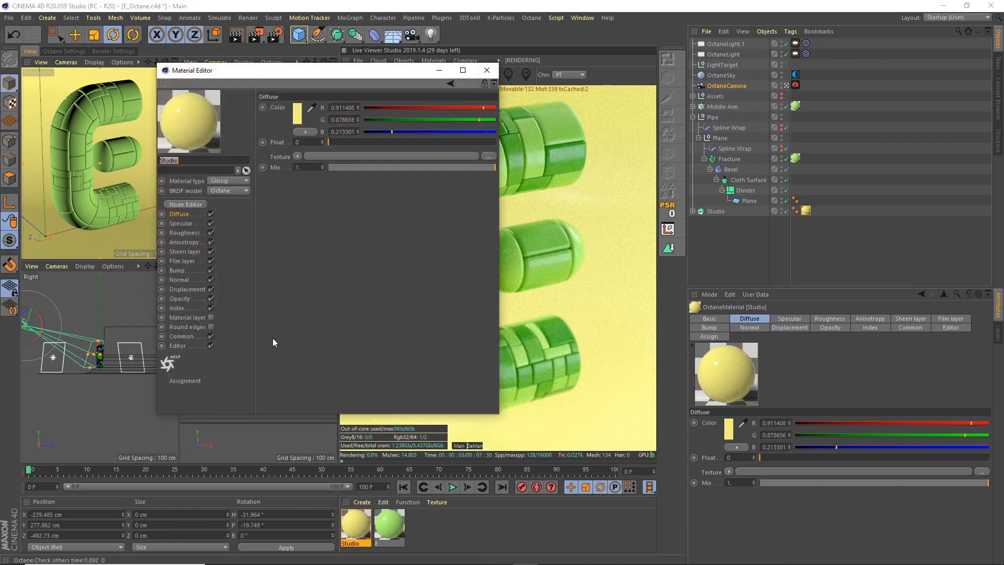
pyautogui.click(191, 232)
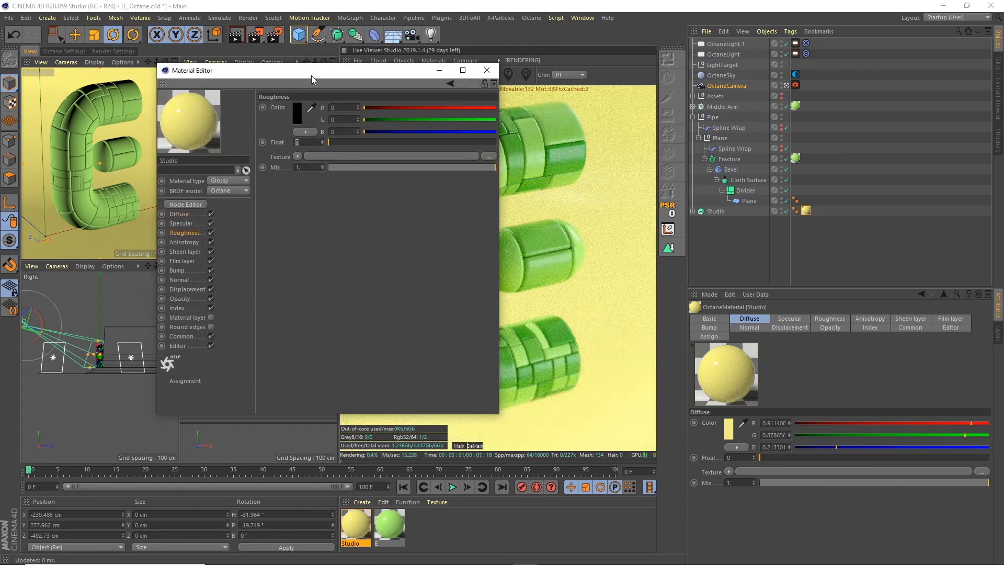
pyautogui.write('.2')
pyautogui.press('Return')
pyautogui.click(487, 71)
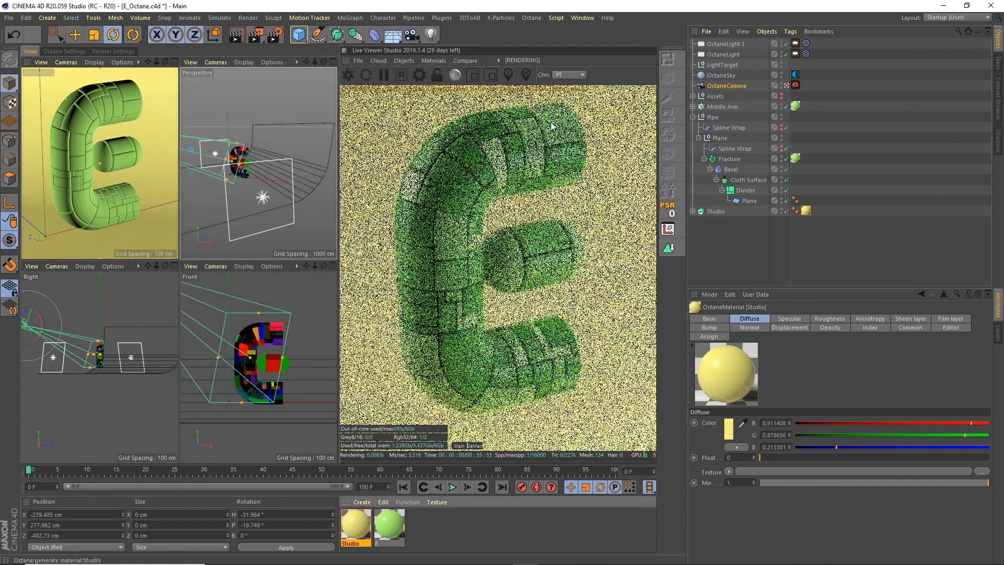